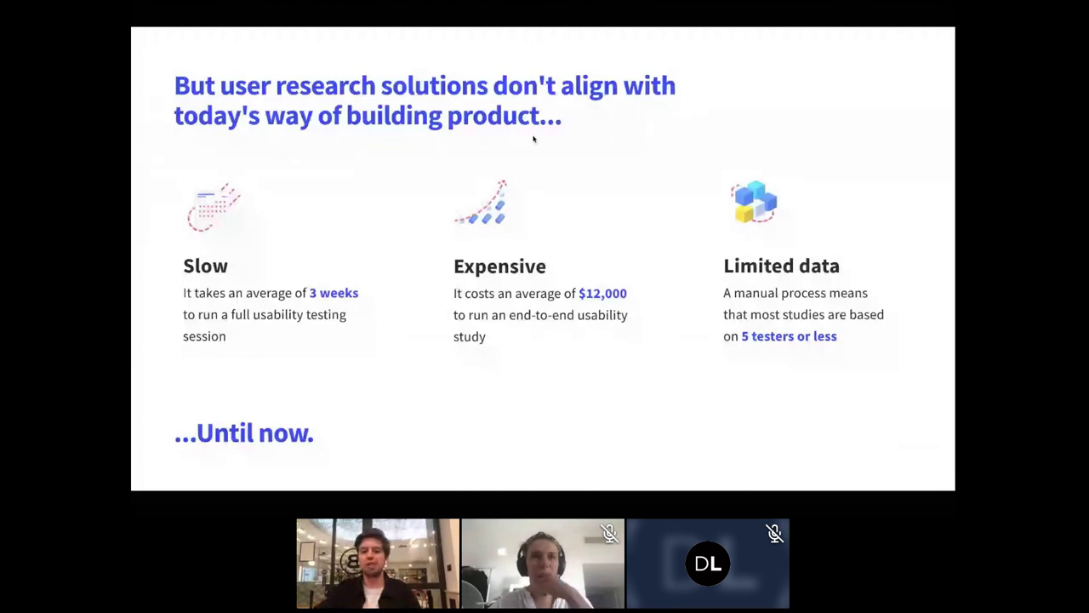
Step: Advance the Pitch slideshow to the 'Finally, a new & better way to collect insights' slide
{"action": "key", "text": "Right"}
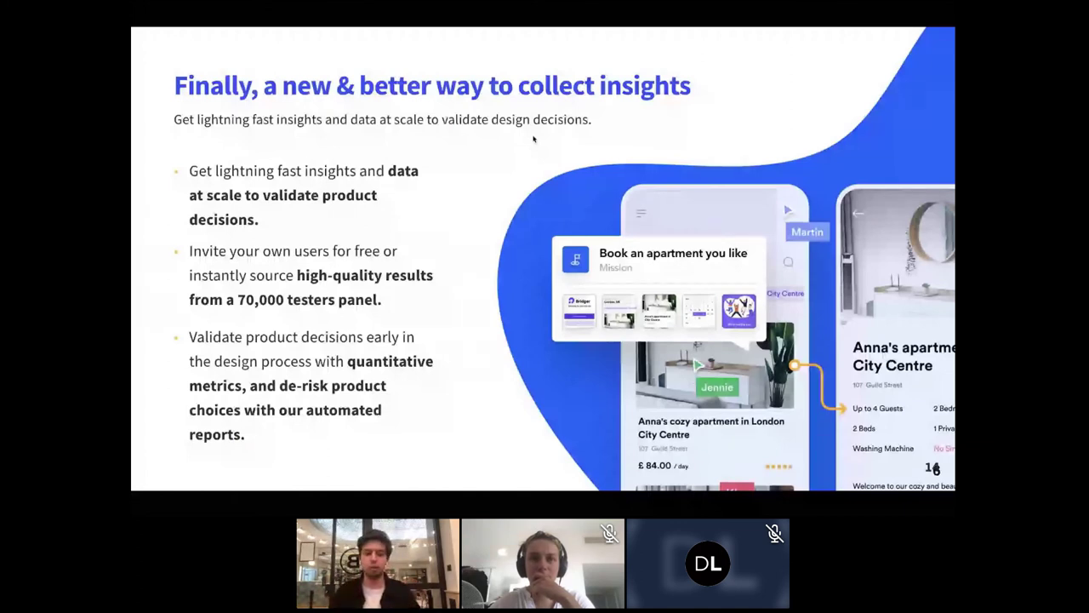
Step: Reach the Maze logo slide, exit the presentation, and switch to the Places prototype tab
{"action": "key", "text": "Right"}
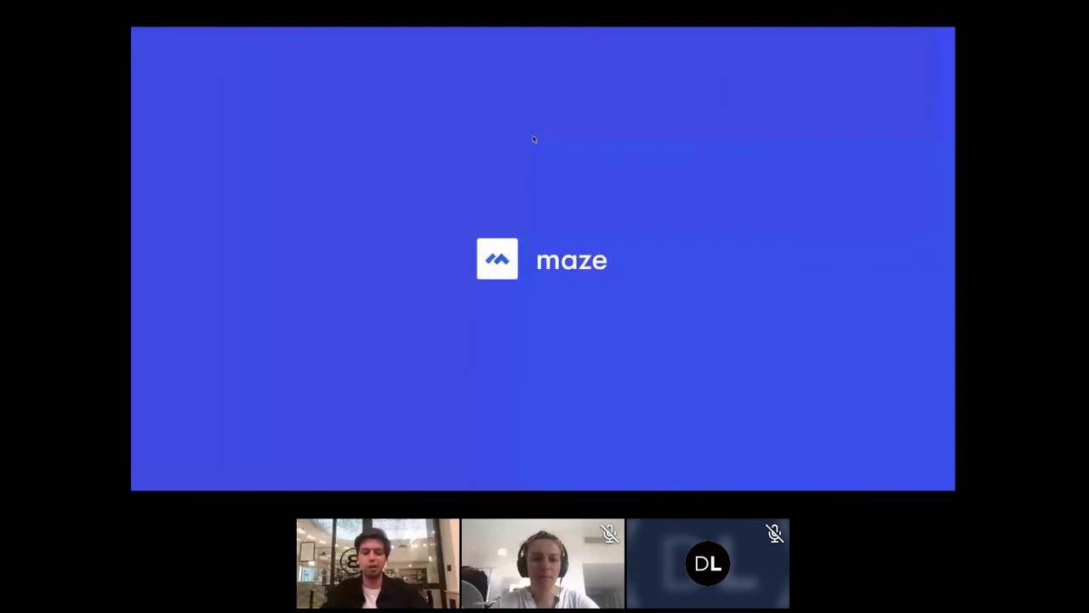
{"action": "key", "text": "Escape"}
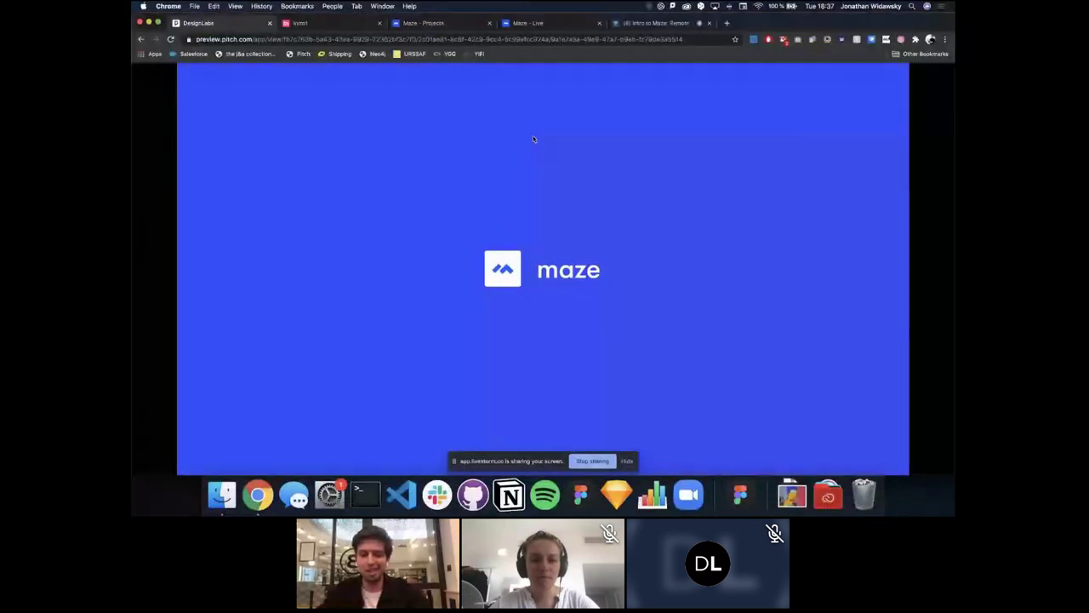
{"action": "key", "text": "Escape"}
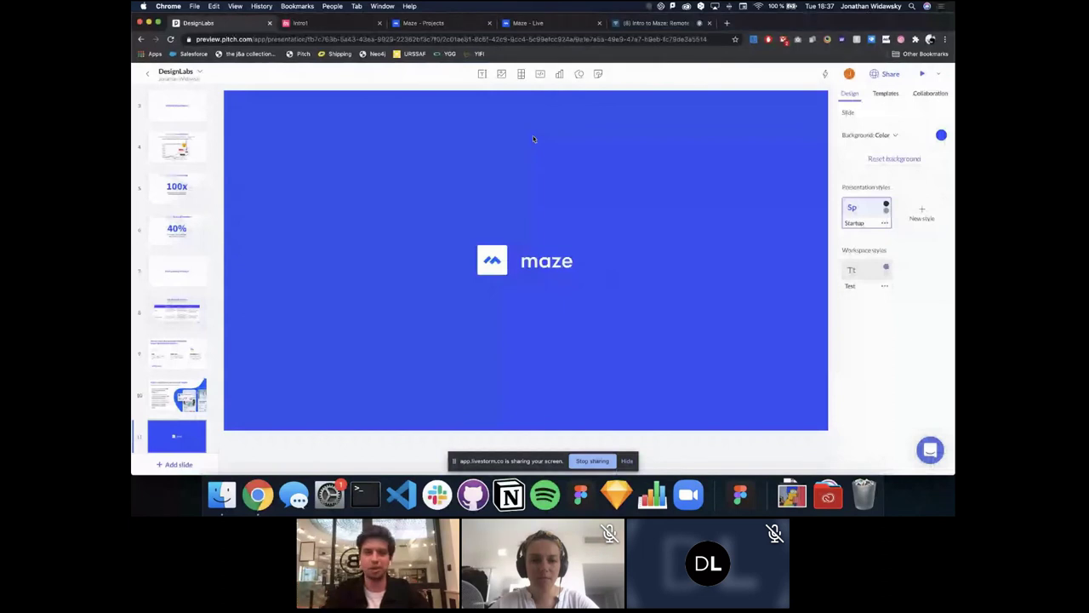
{"action": "key", "text": "ctrl+Tab"}
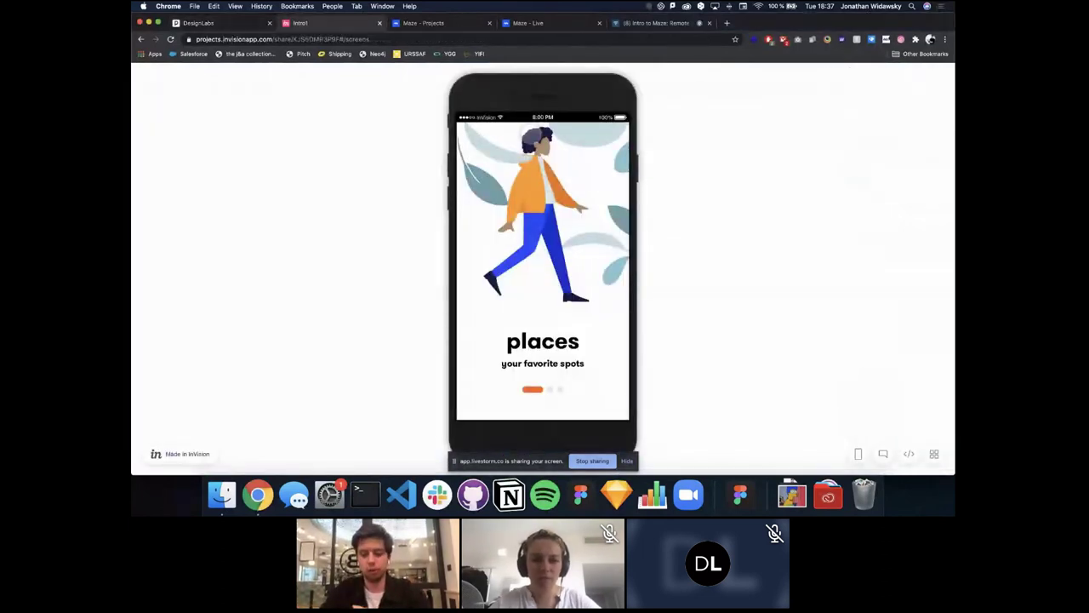
Step: Move the screen-sharing notice aside and click through onboarding to the My places list
{"action": "left_click_drag", "start_coordinate": [501, 461], "coordinate": [734, 453]}
{"action": "left_click", "coordinate": [721, 349]}
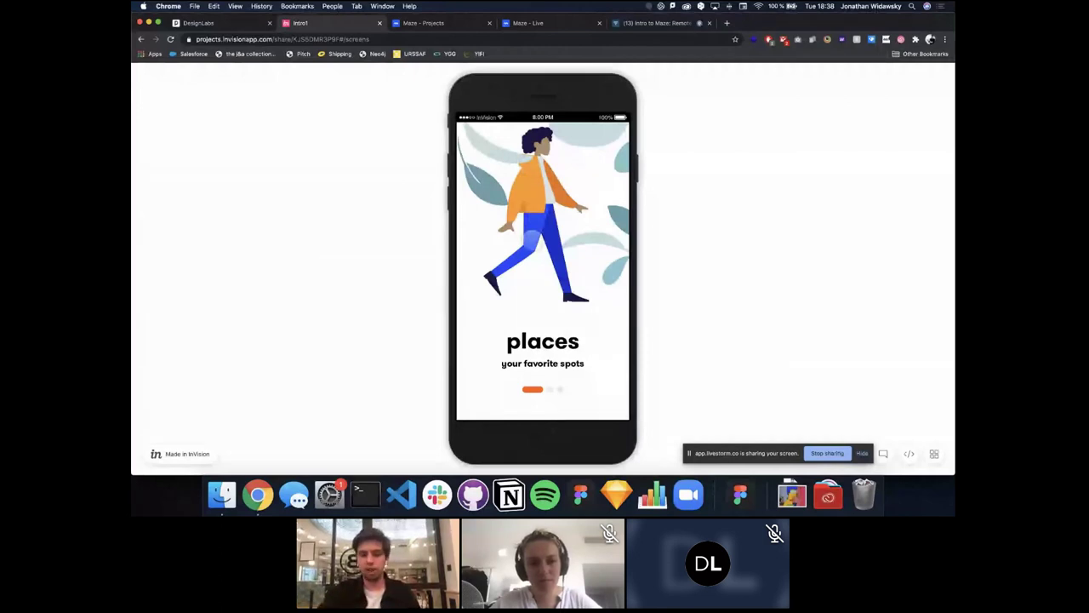
{"action": "left_click", "coordinate": [538, 266]}
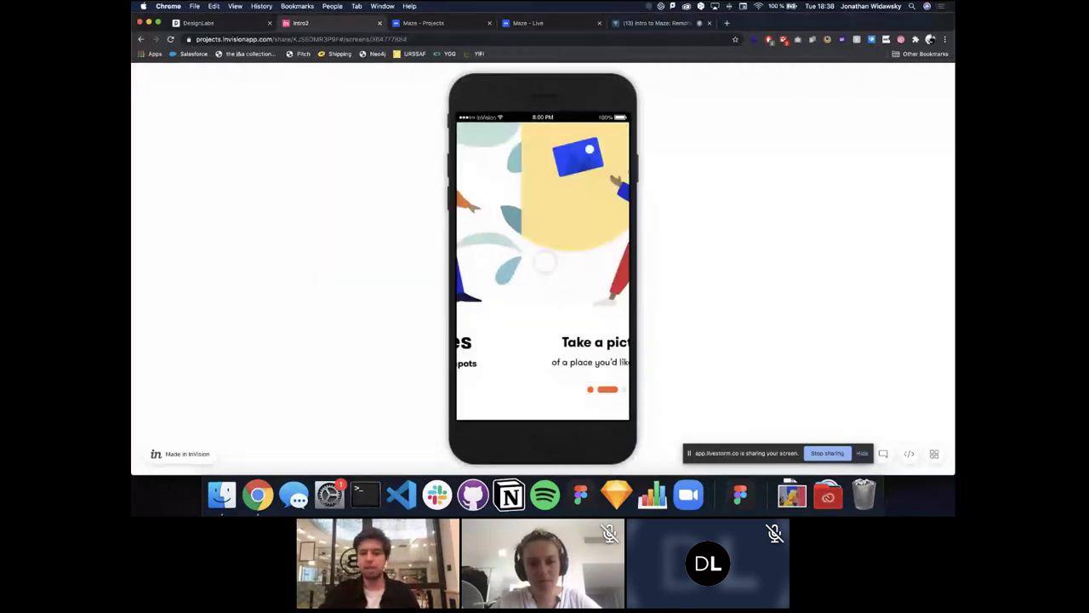
{"action": "left_click", "coordinate": [540, 277]}
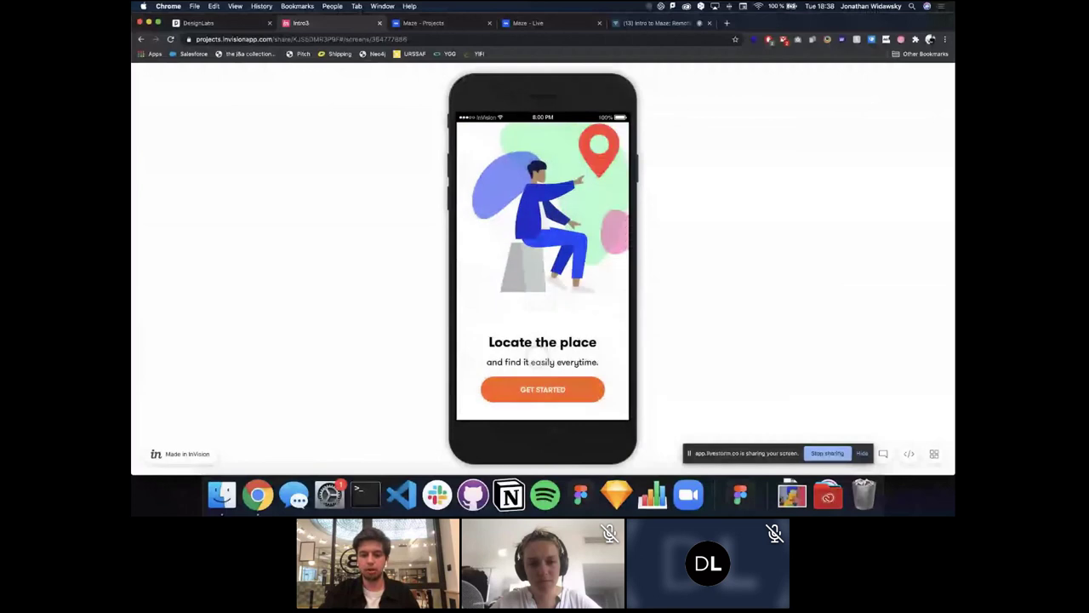
{"action": "left_click", "coordinate": [531, 399]}
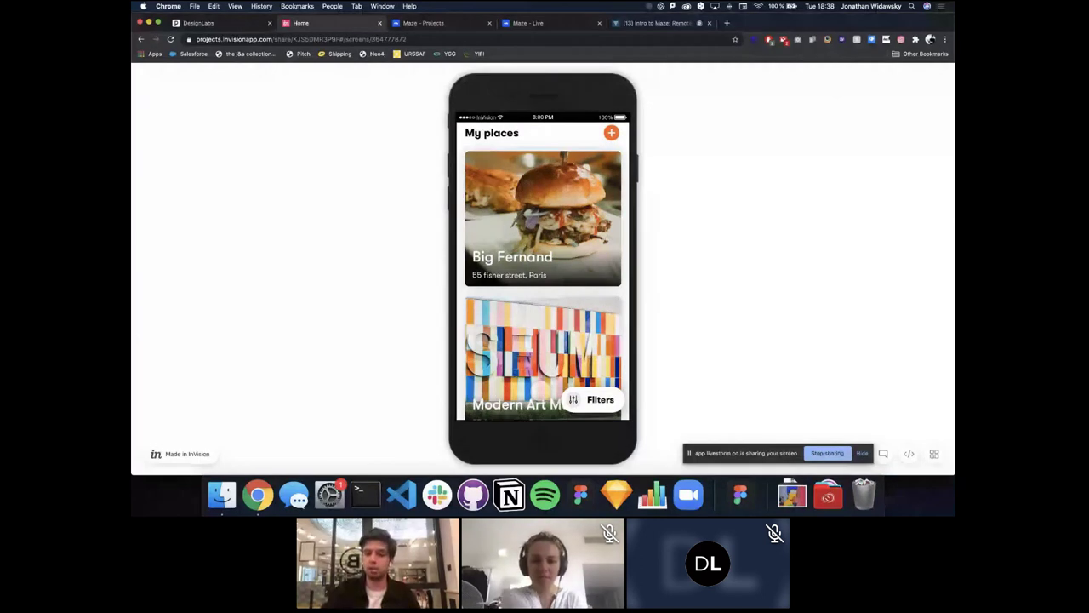
Step: Open Big Fernand, switch travel mode to Driving, apply the Restaurant filter, and select the prototype URL
{"action": "left_click", "coordinate": [543, 218]}
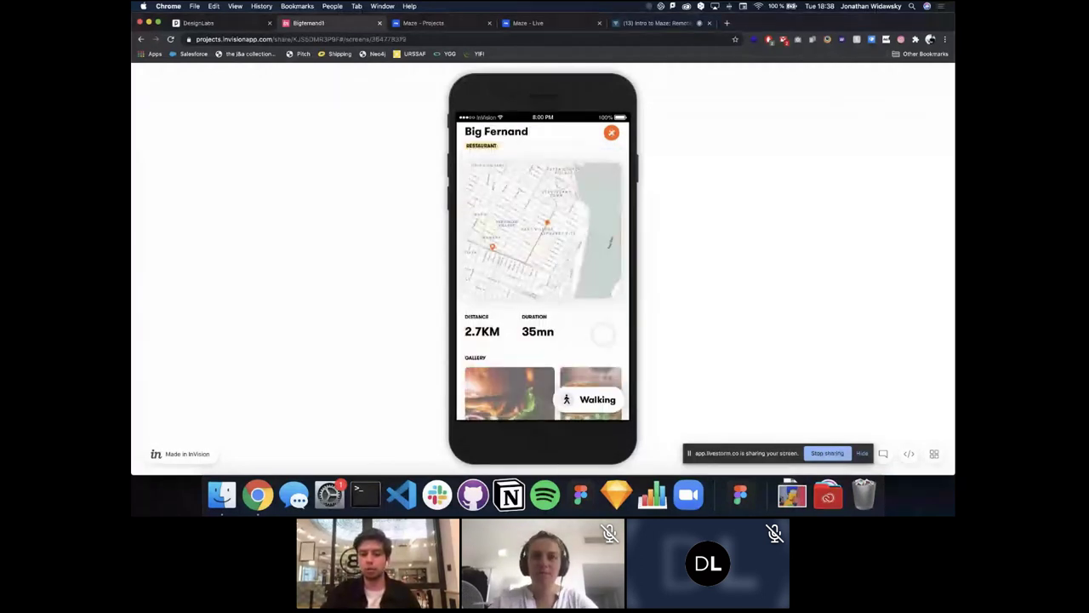
{"action": "left_click", "coordinate": [596, 400]}
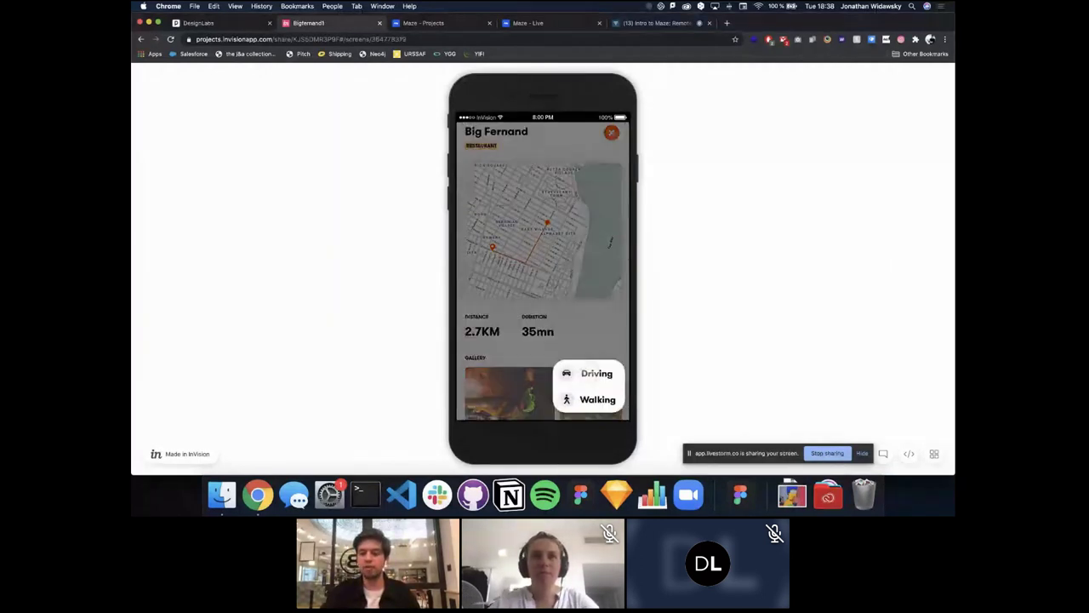
{"action": "left_click", "coordinate": [597, 373]}
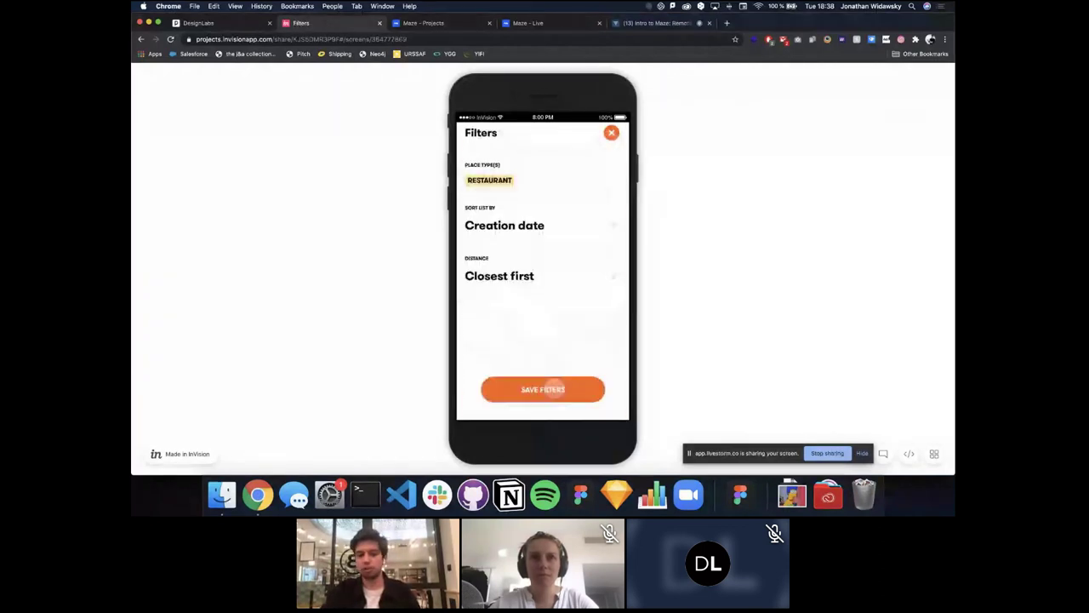
{"action": "left_click", "coordinate": [549, 387]}
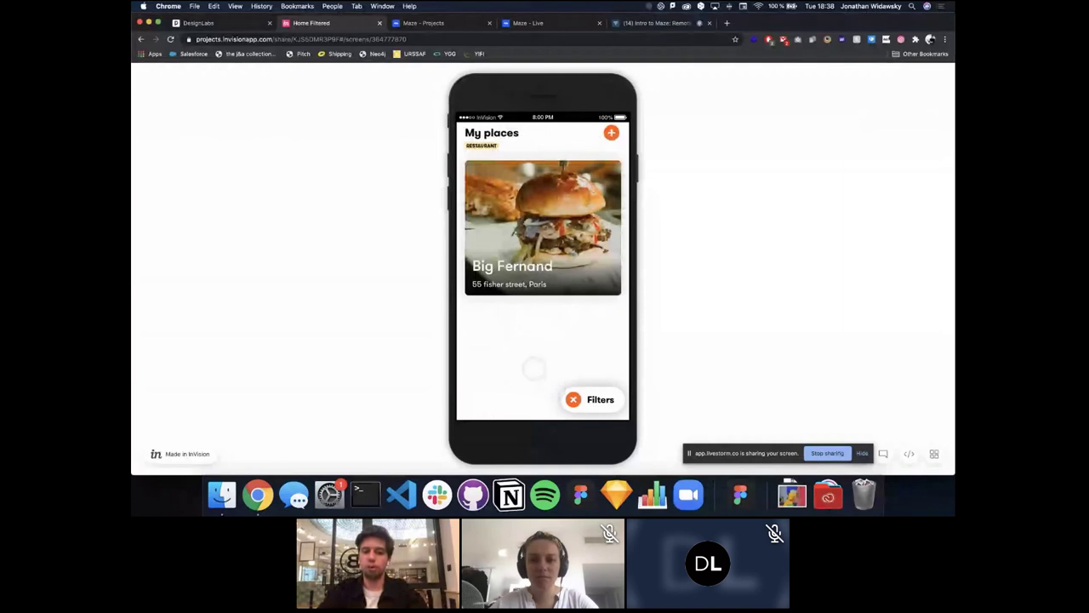
{"action": "left_click", "coordinate": [421, 40]}
Step: Copy the prototype link and paste it into a new Maze User Testing project, Places
{"action": "key", "text": "super+c"}
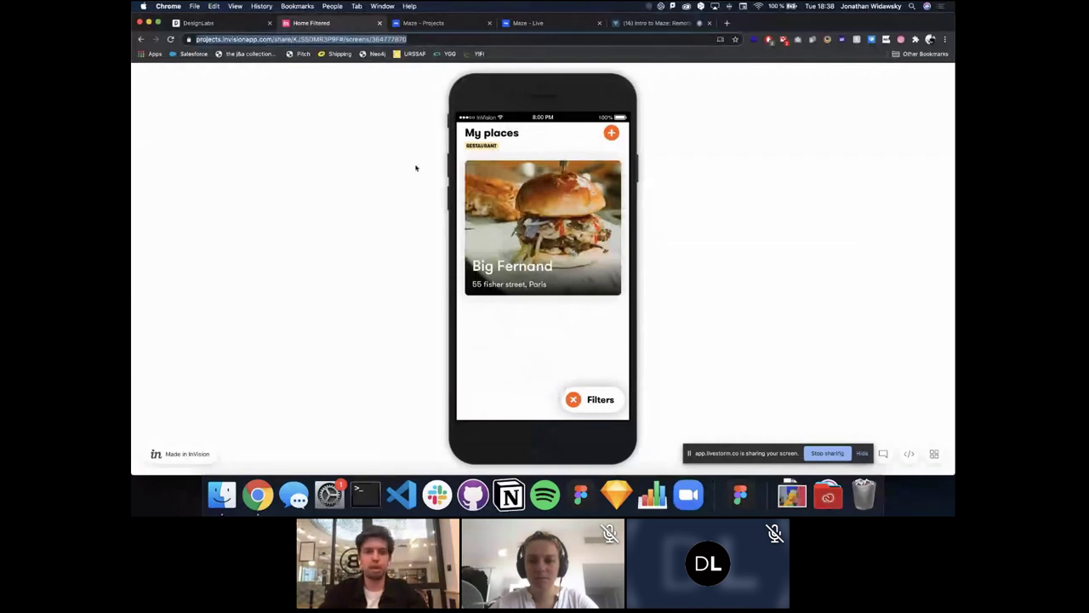
{"action": "key", "text": "ctrl+Tab"}
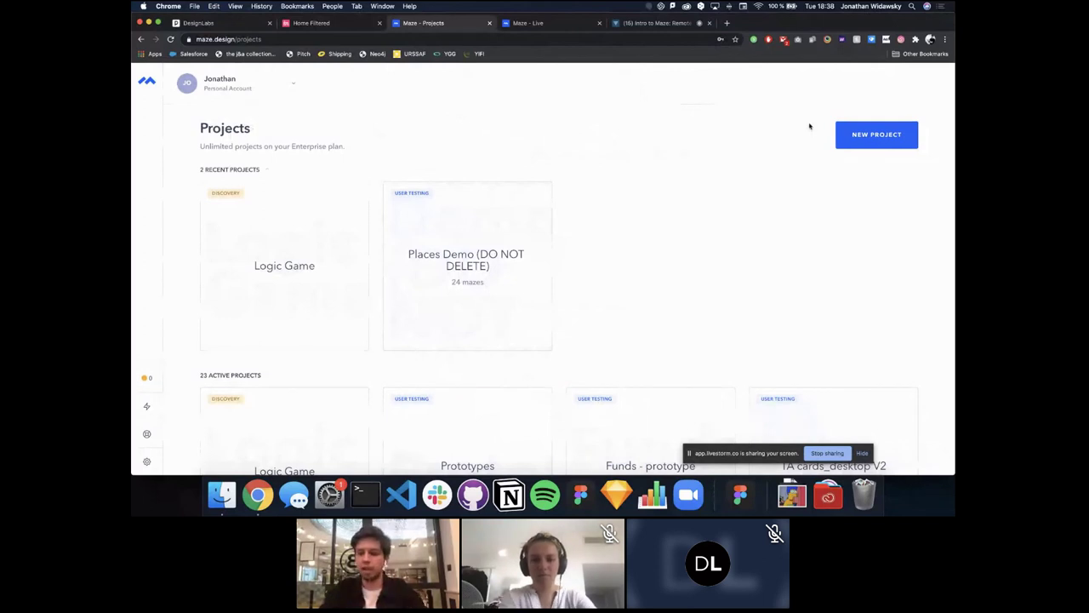
{"action": "left_click", "coordinate": [866, 135]}
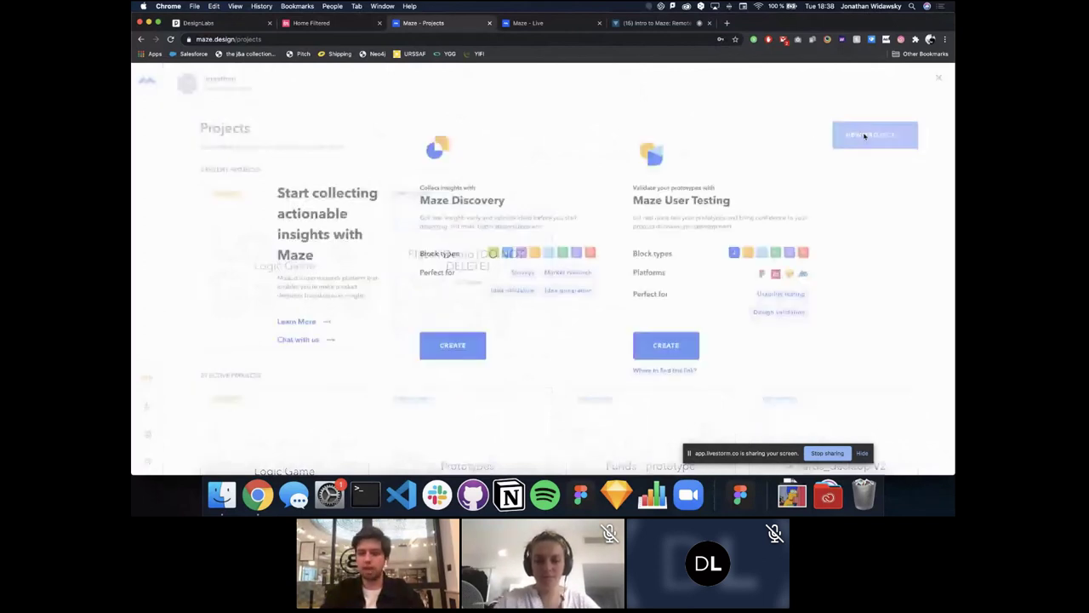
{"action": "mouse_move", "coordinate": [809, 190]}
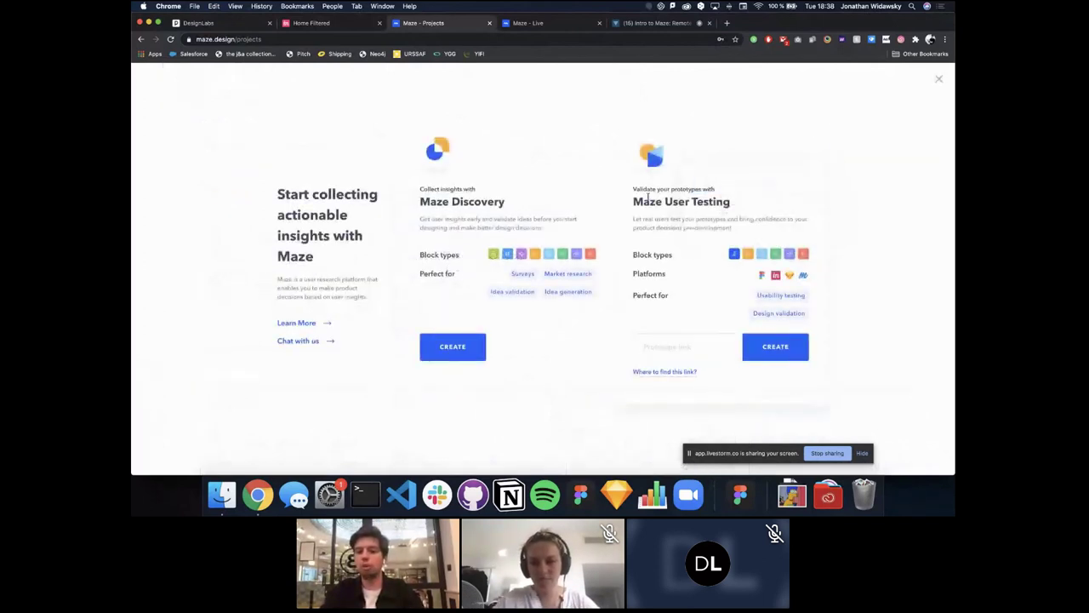
{"action": "left_click", "coordinate": [686, 345]}
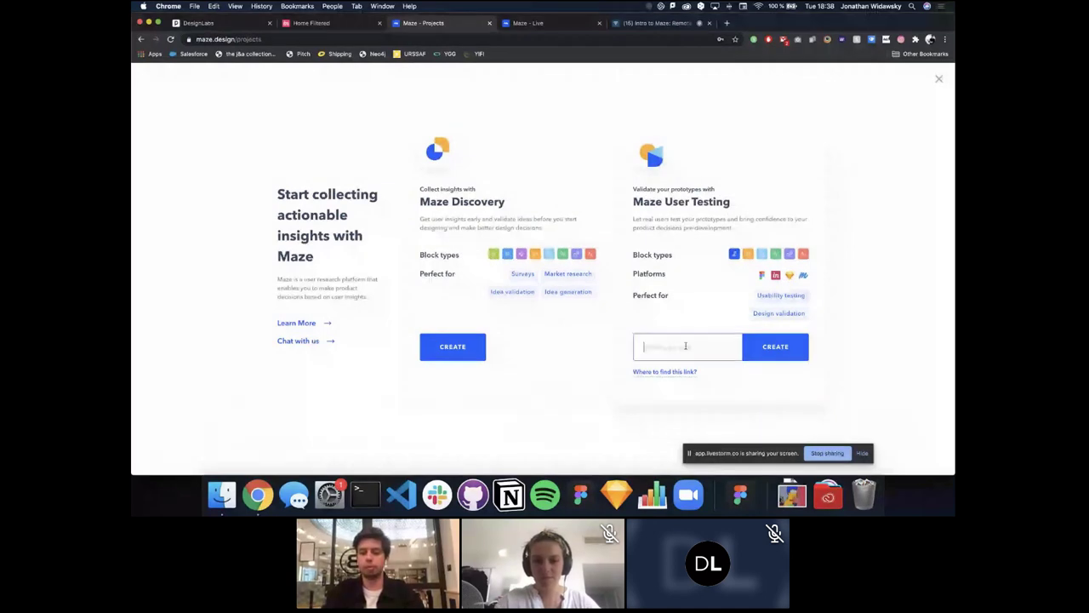
{"action": "key", "text": "super+v"}
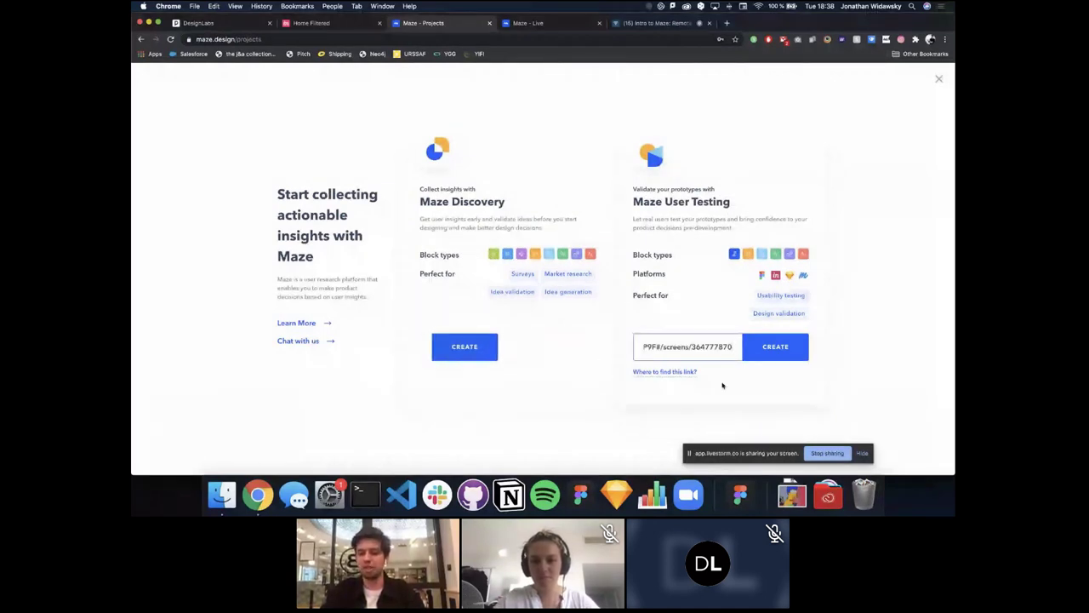
{"action": "left_click", "coordinate": [777, 350]}
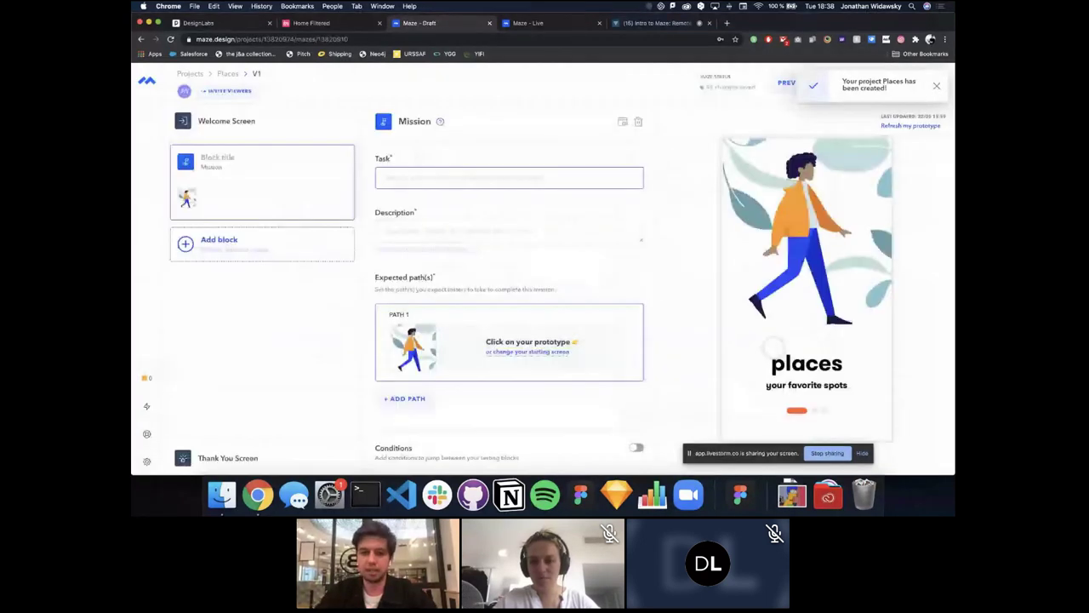
{"action": "left_click", "coordinate": [934, 80]}
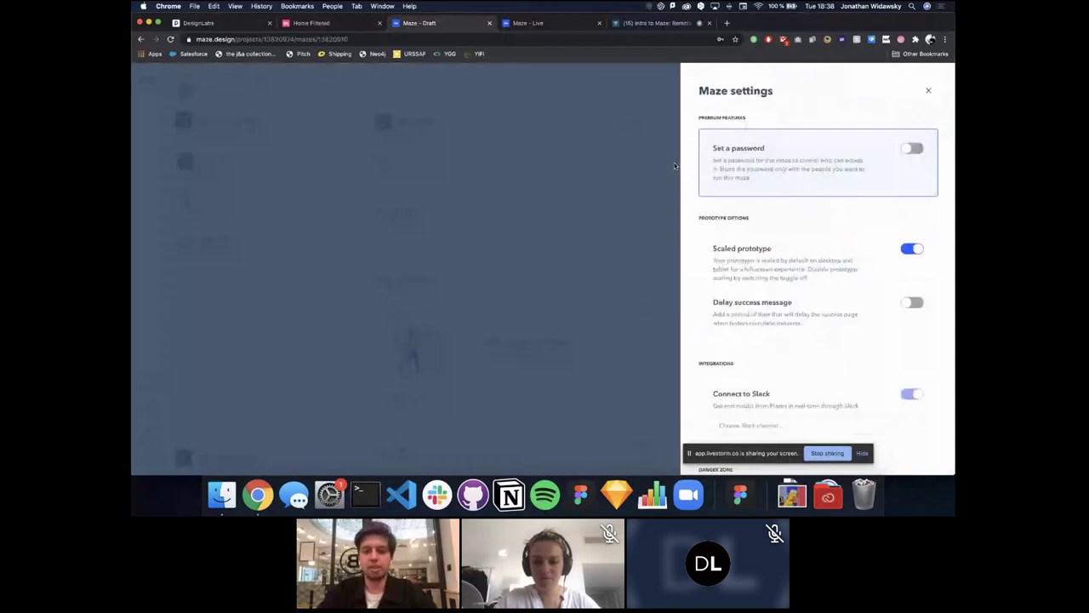
{"action": "left_click", "coordinate": [674, 162]}
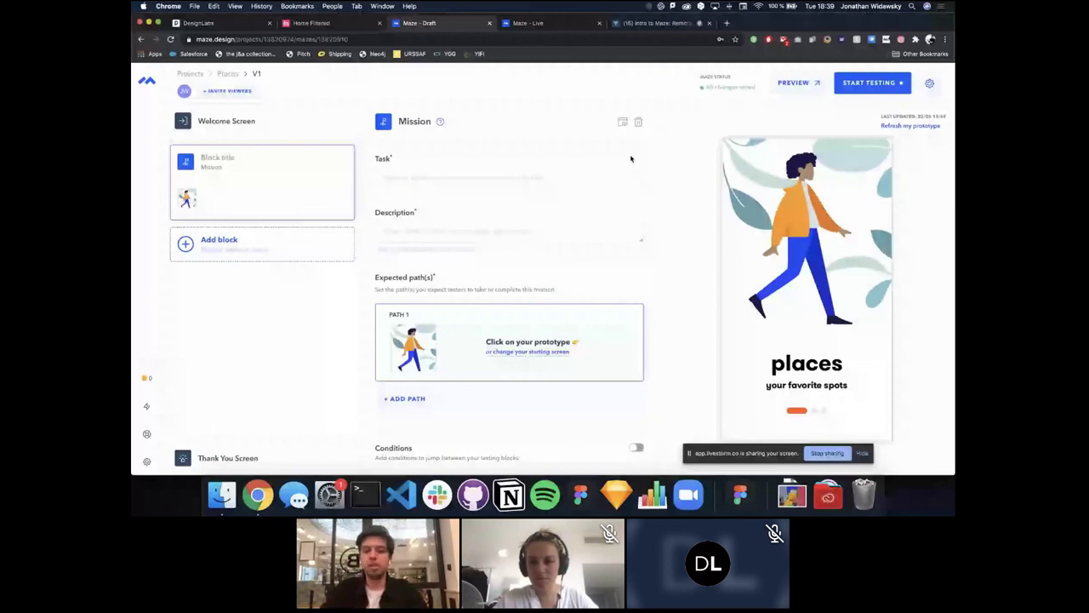
{"action": "left_click", "coordinate": [572, 176]}
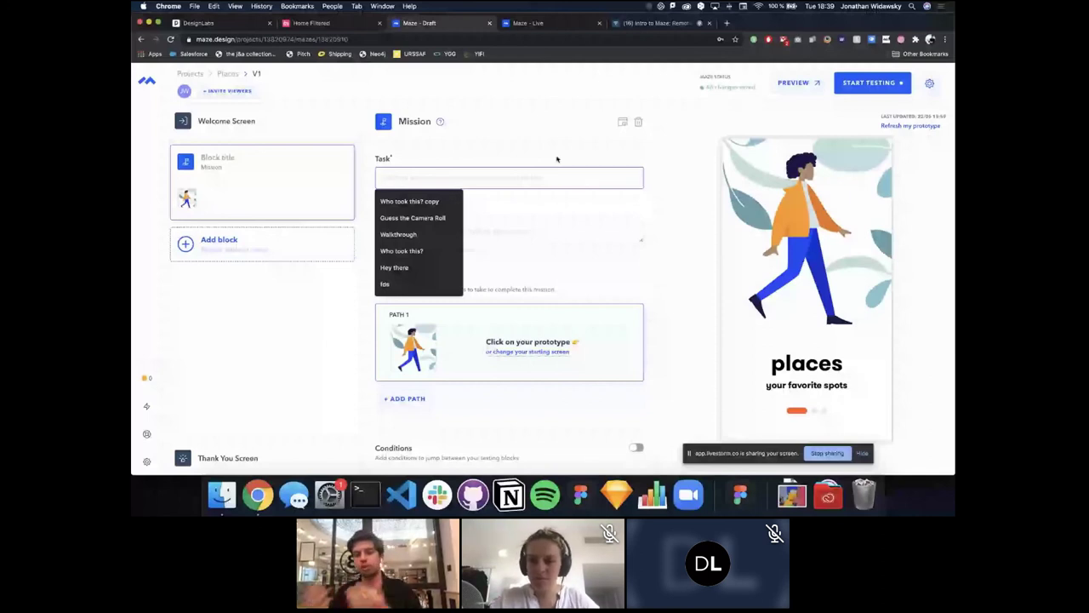
{"action": "left_click", "coordinate": [555, 157]}
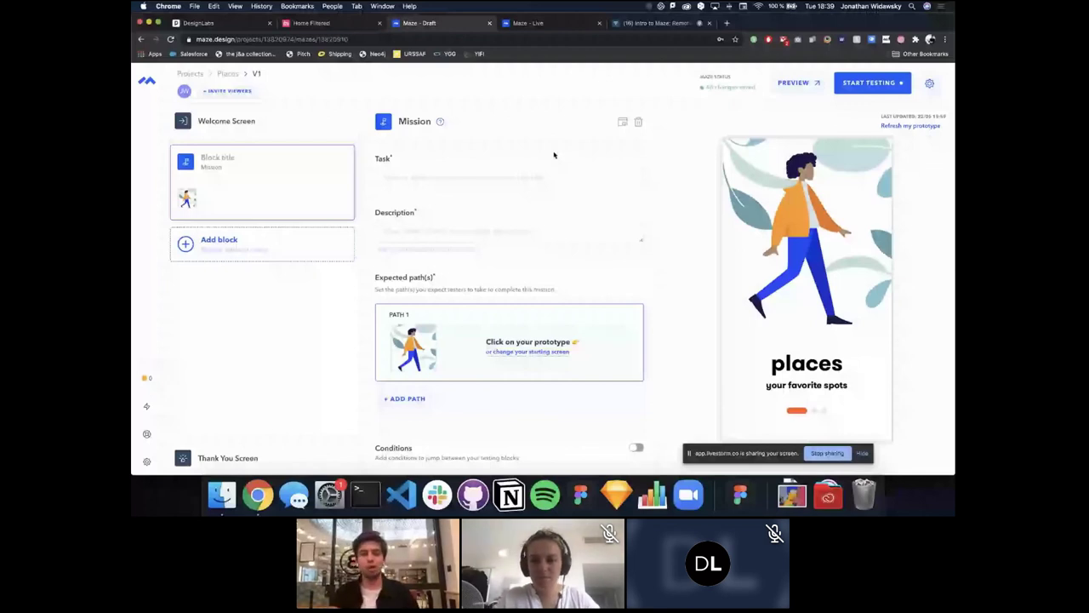
{"action": "left_click", "coordinate": [524, 183]}
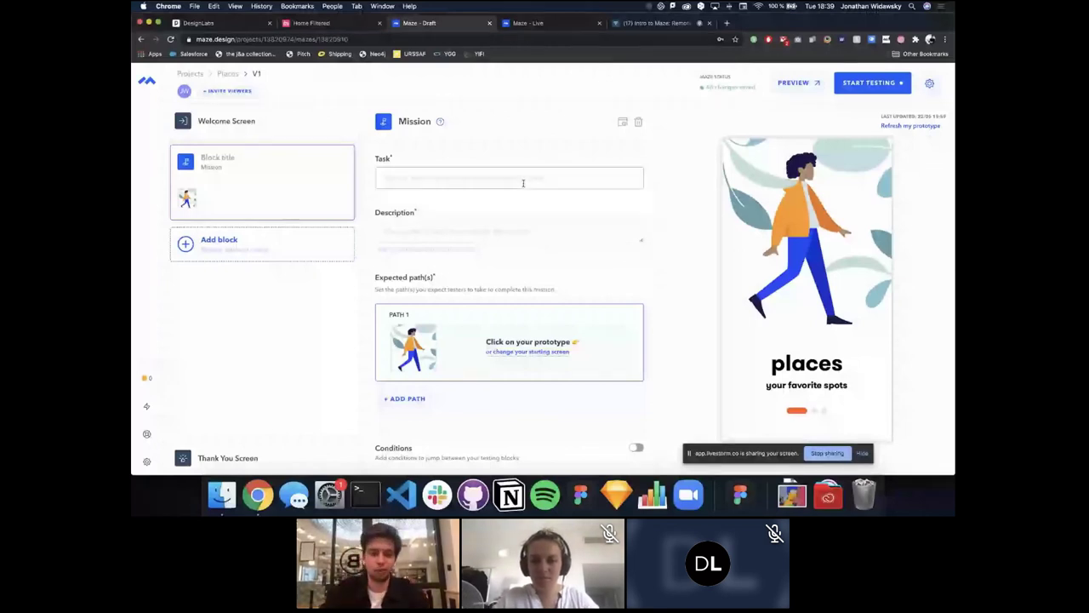
Step: Name the mission task 'Walkthrough' with description 'Learn how to use the app'
{"action": "left_click", "coordinate": [524, 183]}
{"action": "type", "text": "Walkth"}
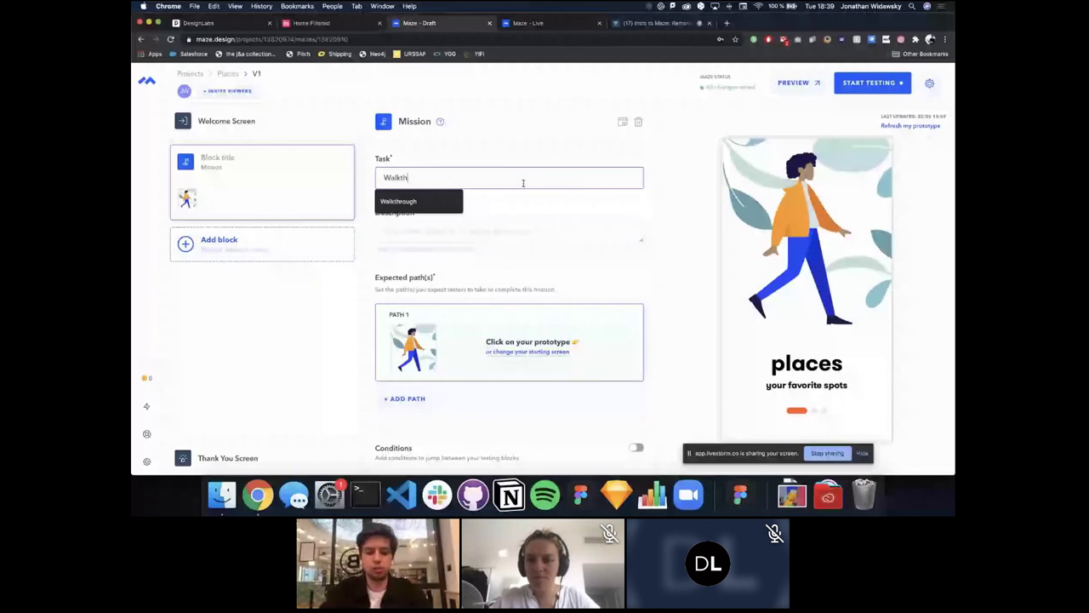
{"action": "type", "text": "rough"}
{"action": "key", "text": "Tab"}
{"action": "type", "text": "Learn how "}
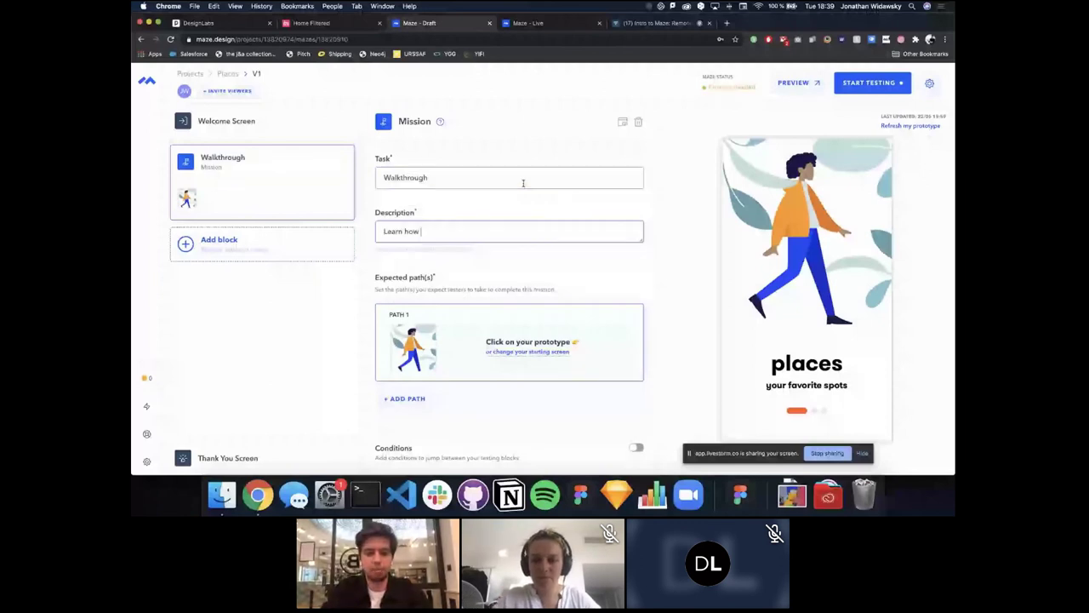
{"action": "type", "text": "to use t"}
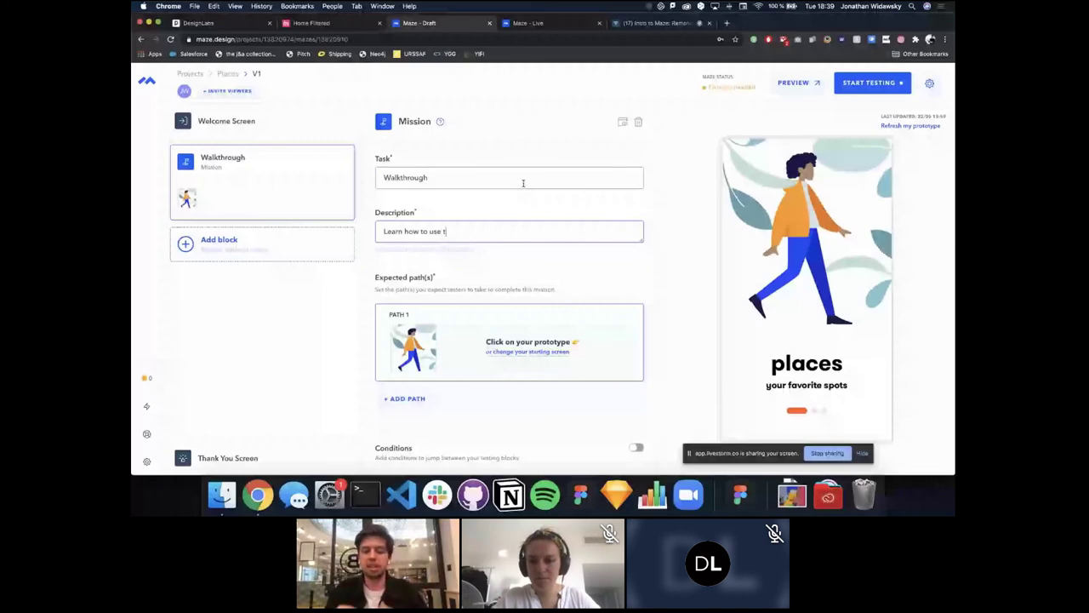
{"action": "type", "text": "he app"}
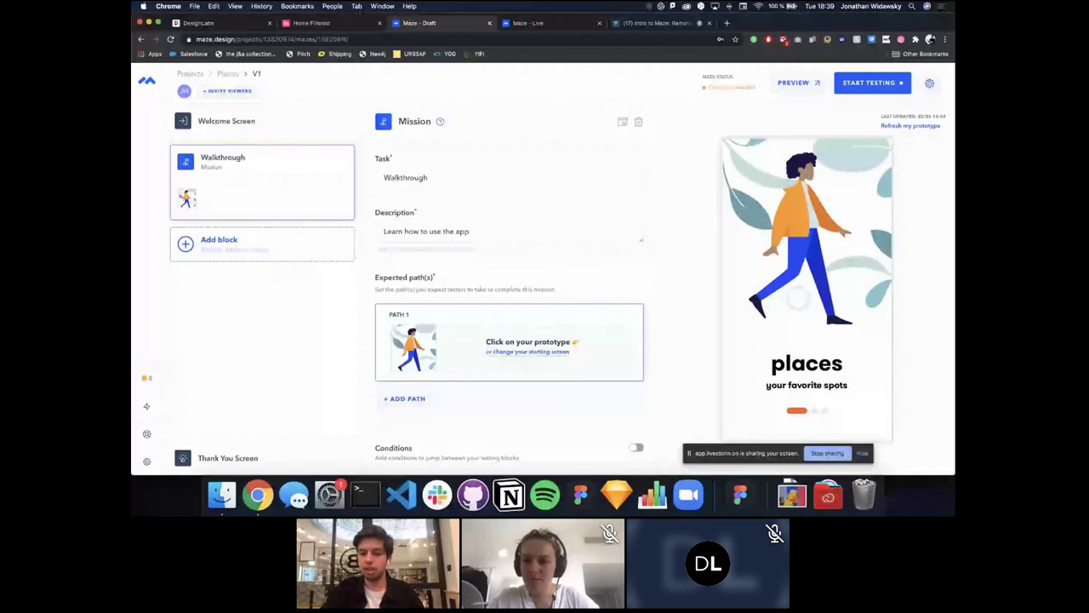
Step: Extend Path 1 through two more walkthrough screens to My places
{"action": "left_click", "coordinate": [797, 297]}
{"action": "left_click", "coordinate": [801, 332]}
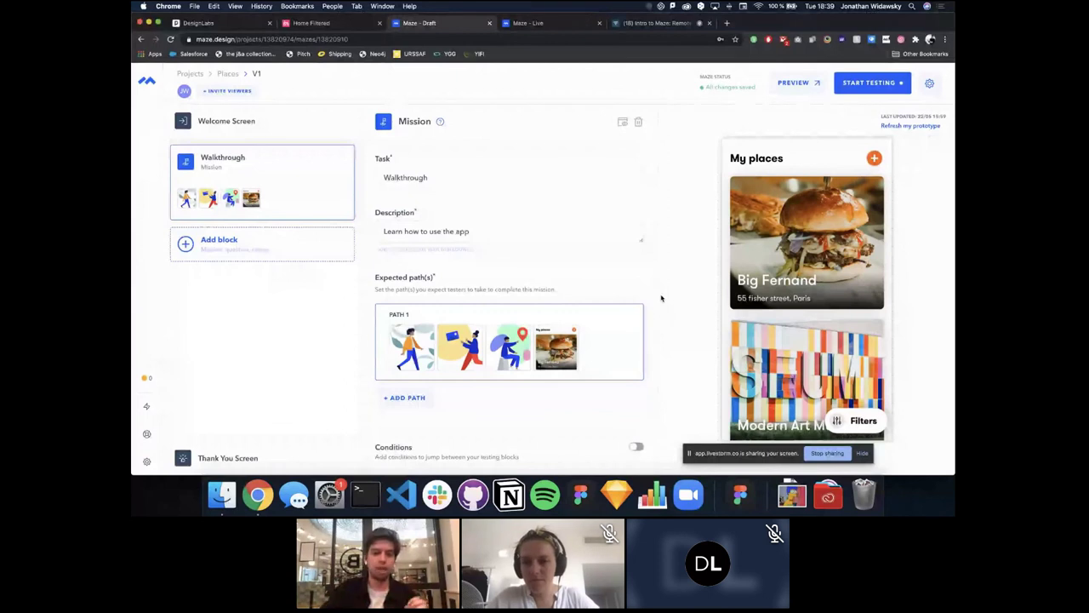
{"action": "left_click", "coordinate": [297, 247]}
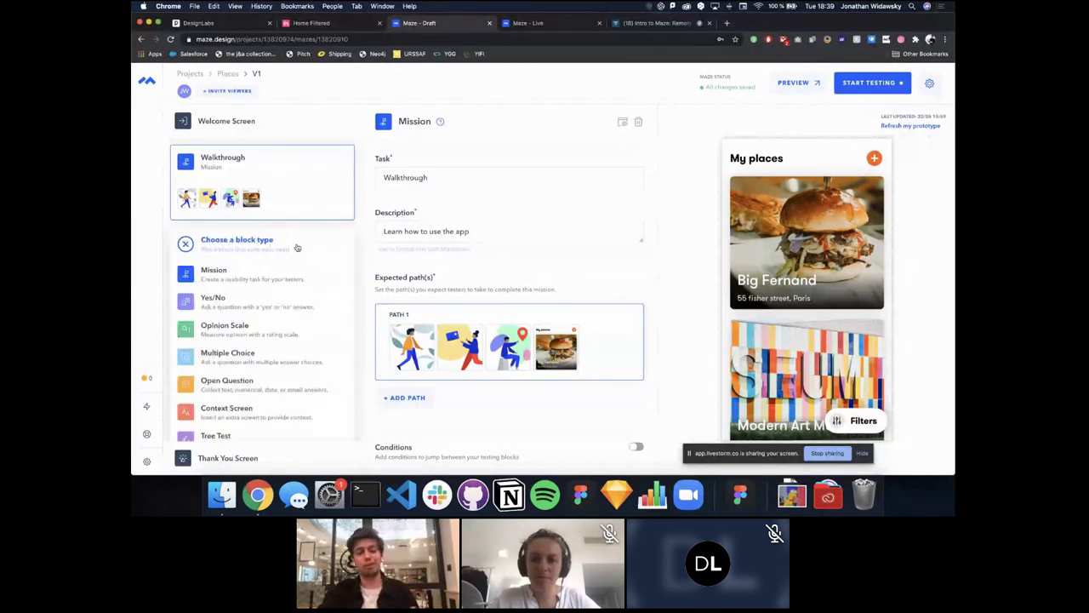
Step: Add an Opinion Scale block asking 'How easy was the onboarding process?'
{"action": "scroll", "coordinate": [297, 247], "scroll_direction": "down", "scroll_amount": 3}
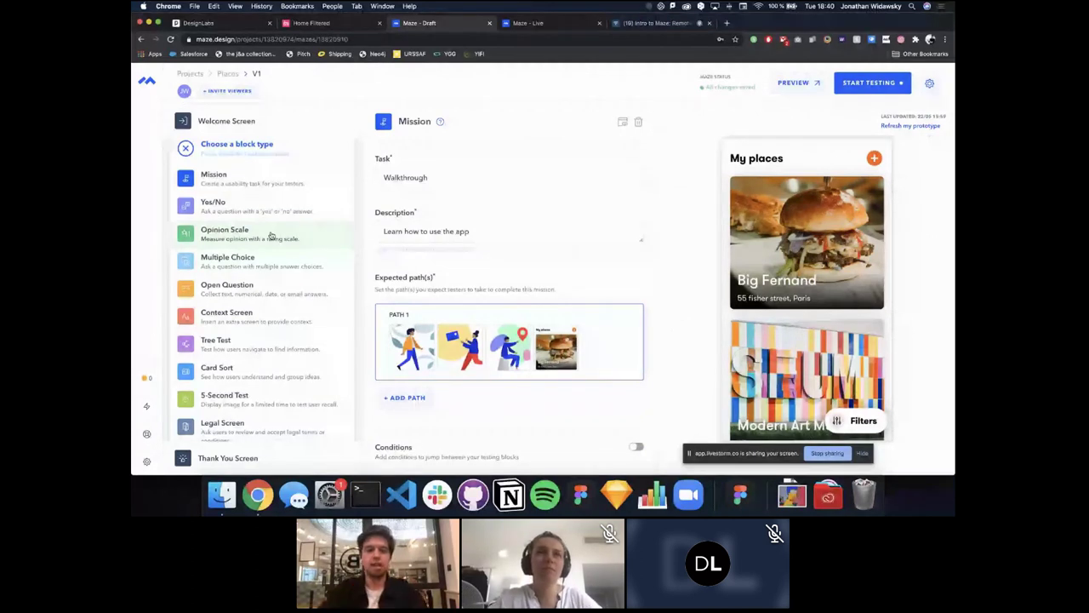
{"action": "left_click", "coordinate": [271, 235]}
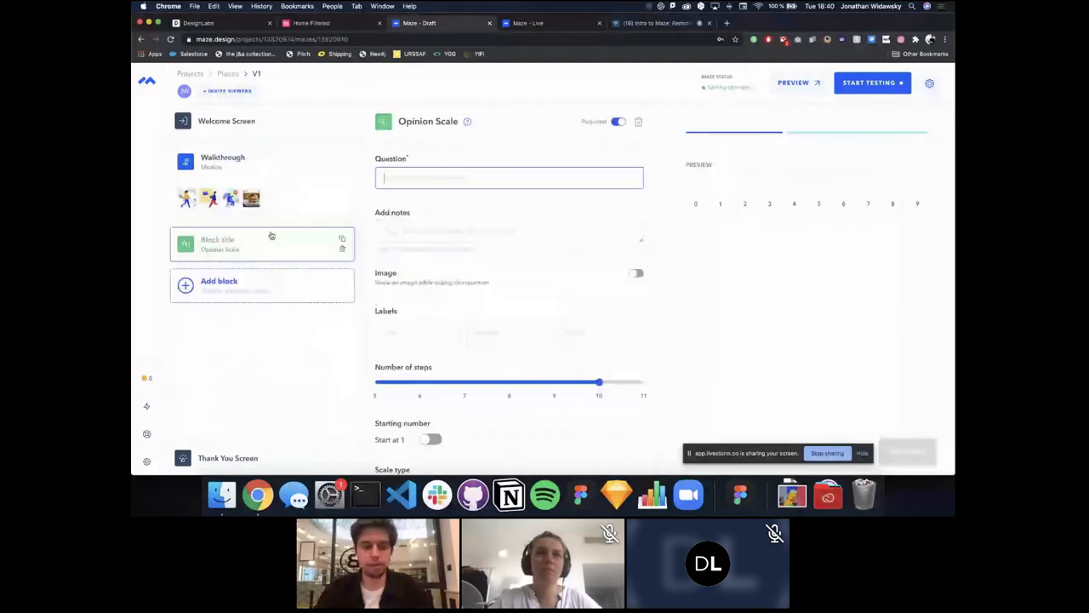
{"action": "type", "text": "How easy was the onboarding process?"}
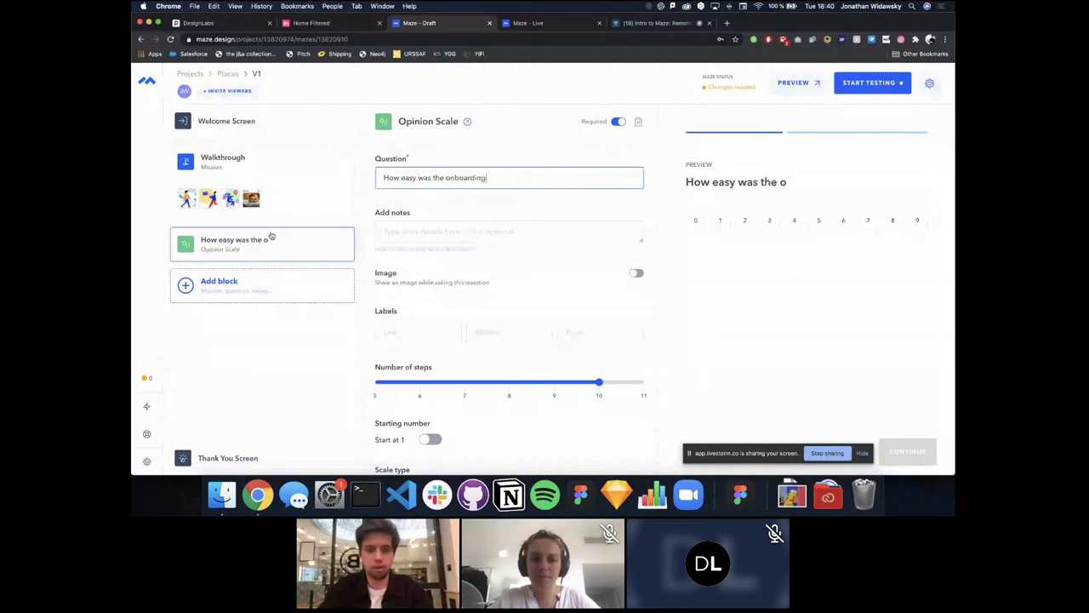
Step: Label the scale Hard to Easy, reduce it to 5 steps, and use the Emotions scale type
{"action": "left_click", "coordinate": [404, 332]}
{"action": "type", "text": "Hard"}
{"action": "key", "text": "Tab"}
{"action": "key", "text": "Tab"}
{"action": "type", "text": "Easy"}
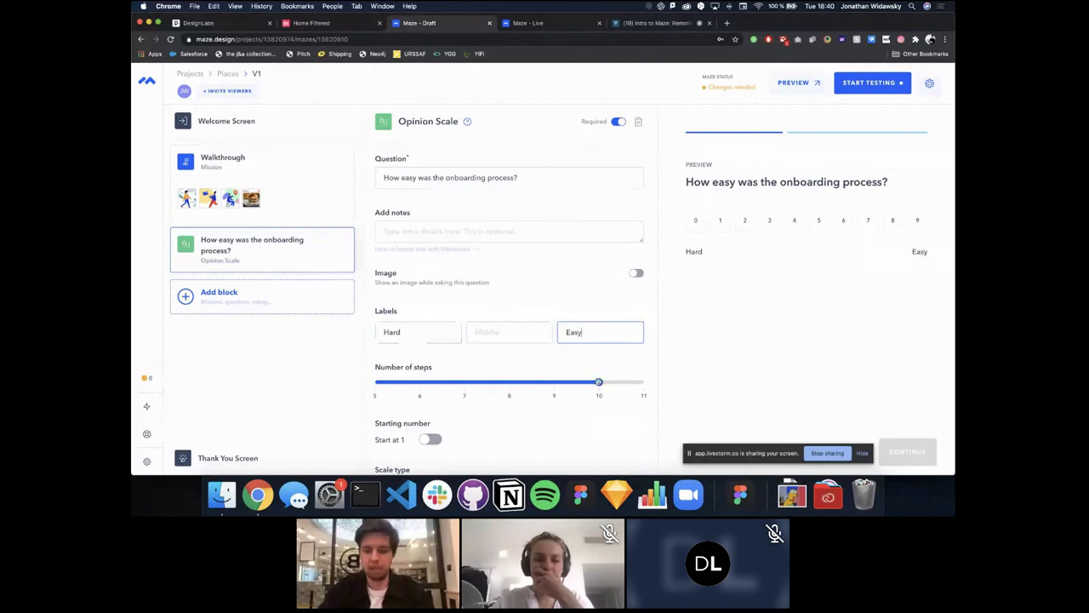
{"action": "left_click_drag", "start_coordinate": [598, 382], "coordinate": [397, 380]}
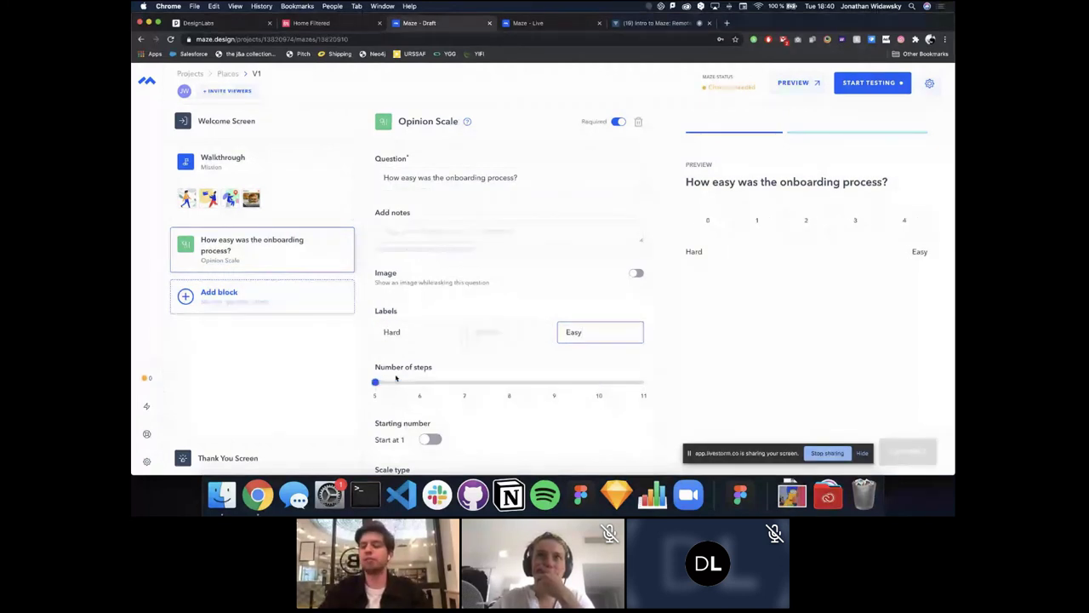
{"action": "scroll", "coordinate": [455, 389], "scroll_direction": "down", "scroll_amount": 3}
{"action": "left_click", "coordinate": [457, 389]}
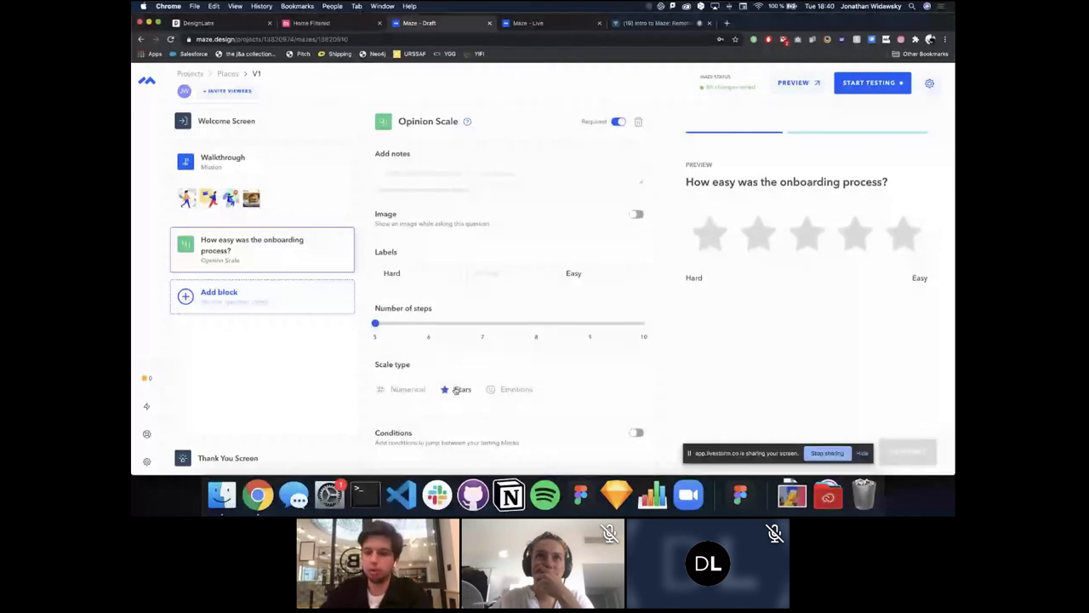
{"action": "left_click", "coordinate": [510, 393]}
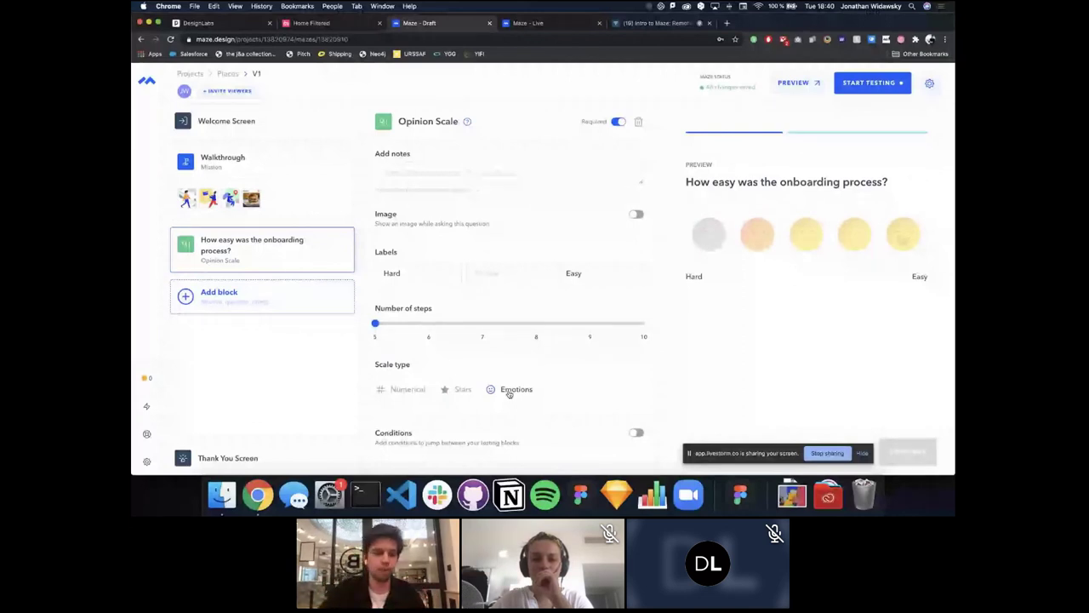
Step: Add a 'Let's eat' mission, 'Go to the Big Fernand restaurant by car', with Big Fernand's detail screen in its path
{"action": "left_click", "coordinate": [283, 300]}
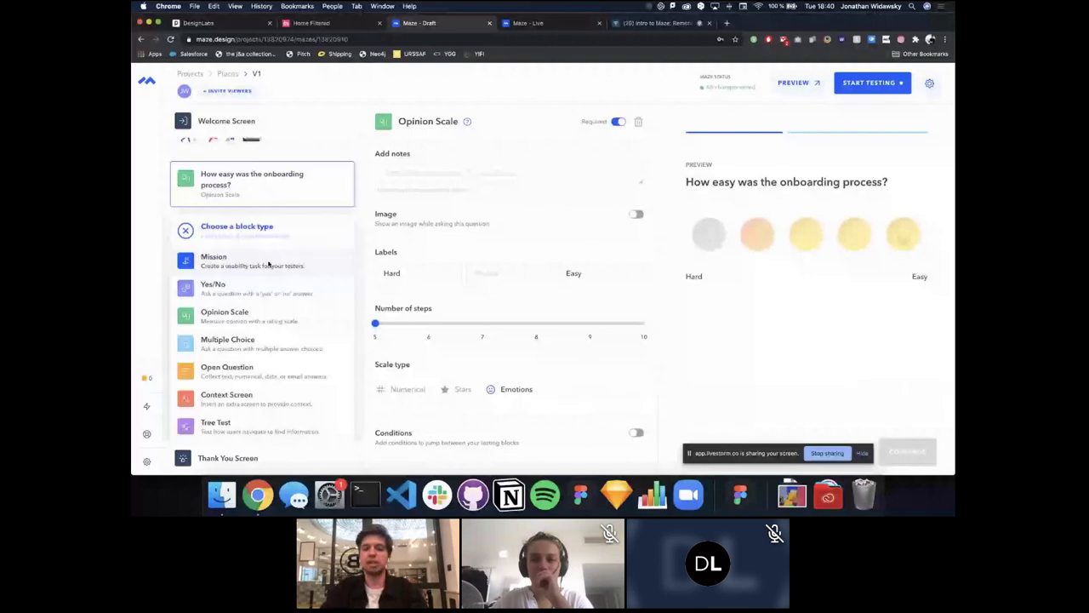
{"action": "left_click", "coordinate": [268, 265]}
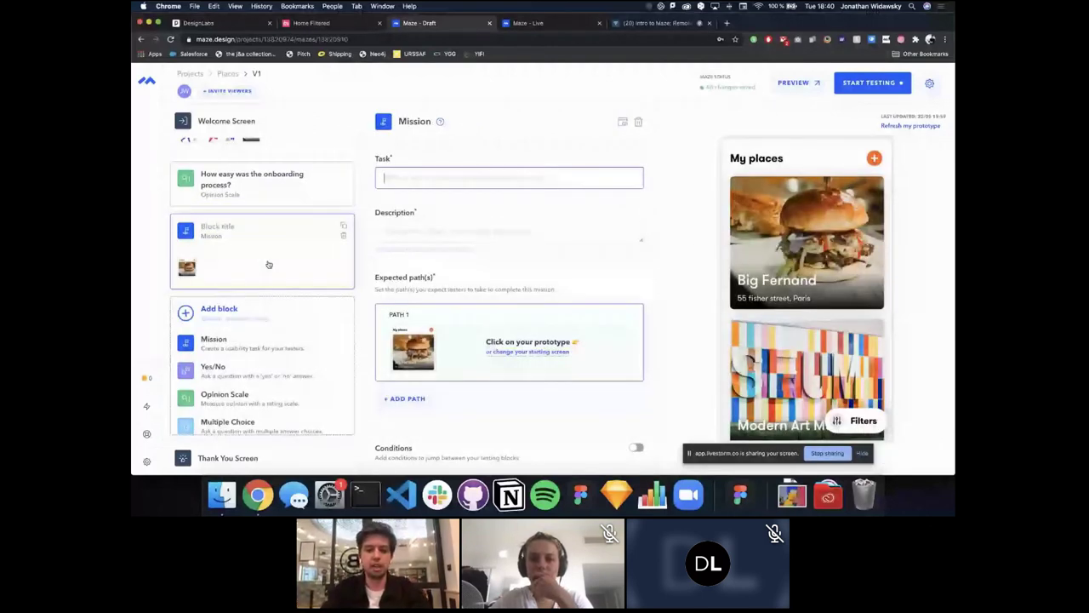
{"action": "type", "text": "Let's eat"}
{"action": "key", "text": "Tab"}
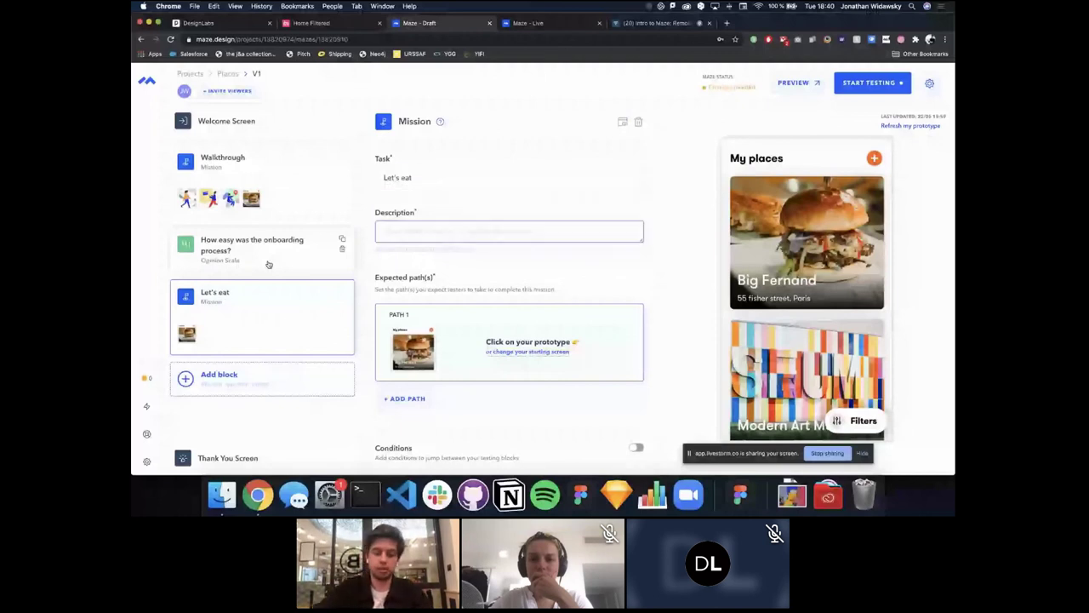
{"action": "type", "text": "Go to the B"}
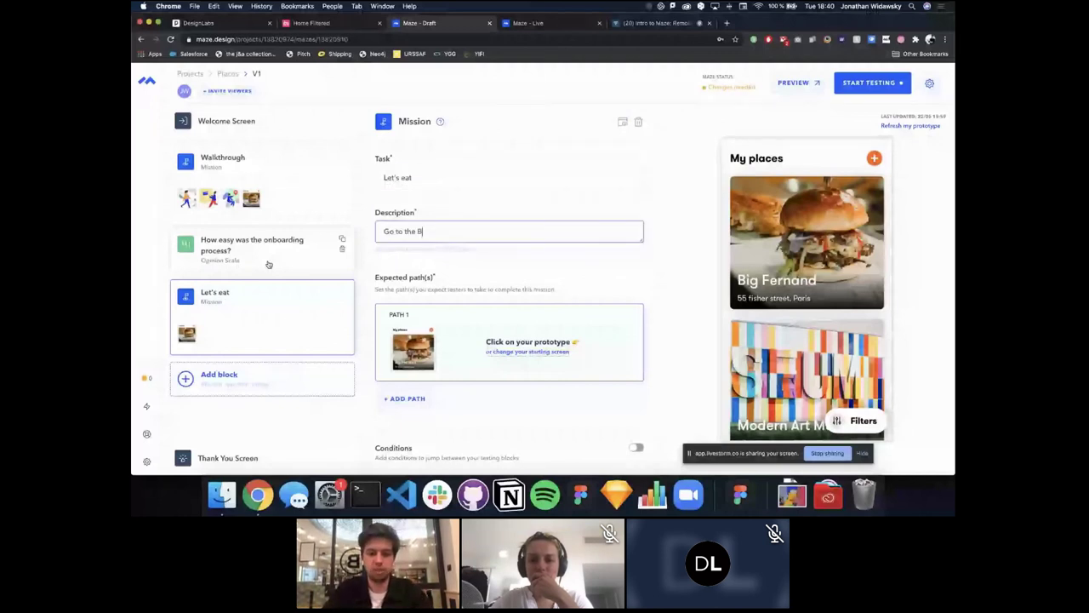
{"action": "type", "text": "ig Fernand resta"}
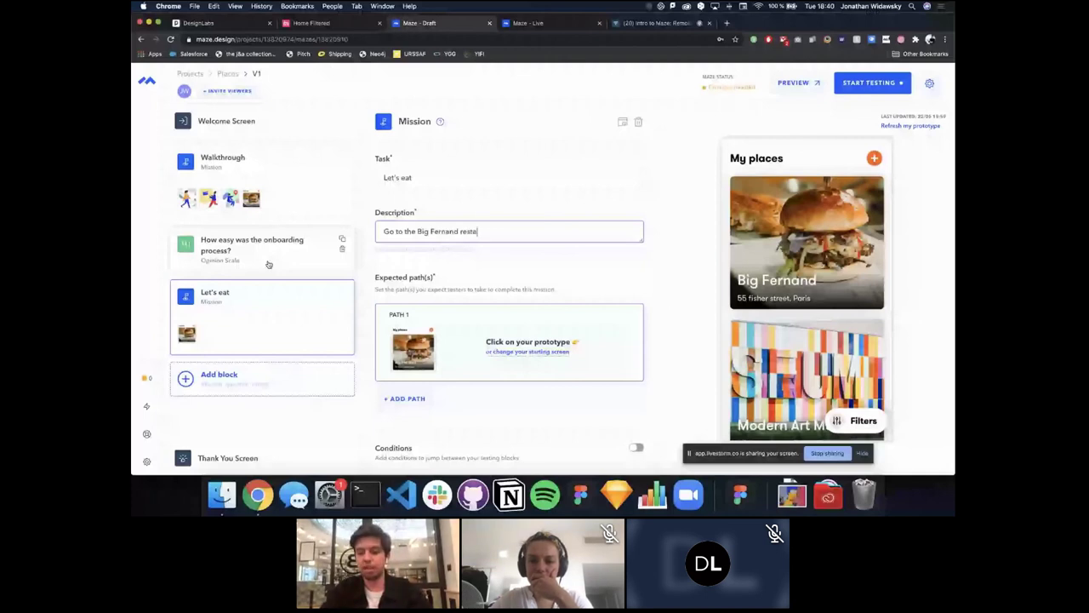
{"action": "type", "text": "urant by car"}
{"action": "left_click", "coordinate": [807, 247]}
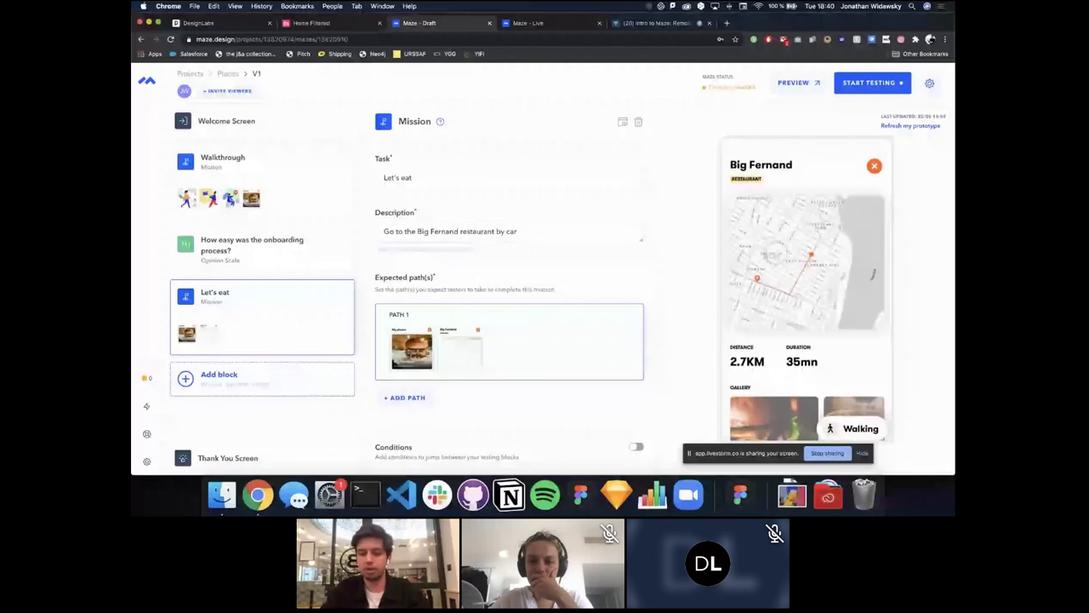
Step: Extend the path to Big Fernand's Driving route, adding then deleting a second path
{"action": "left_click", "coordinate": [854, 428]}
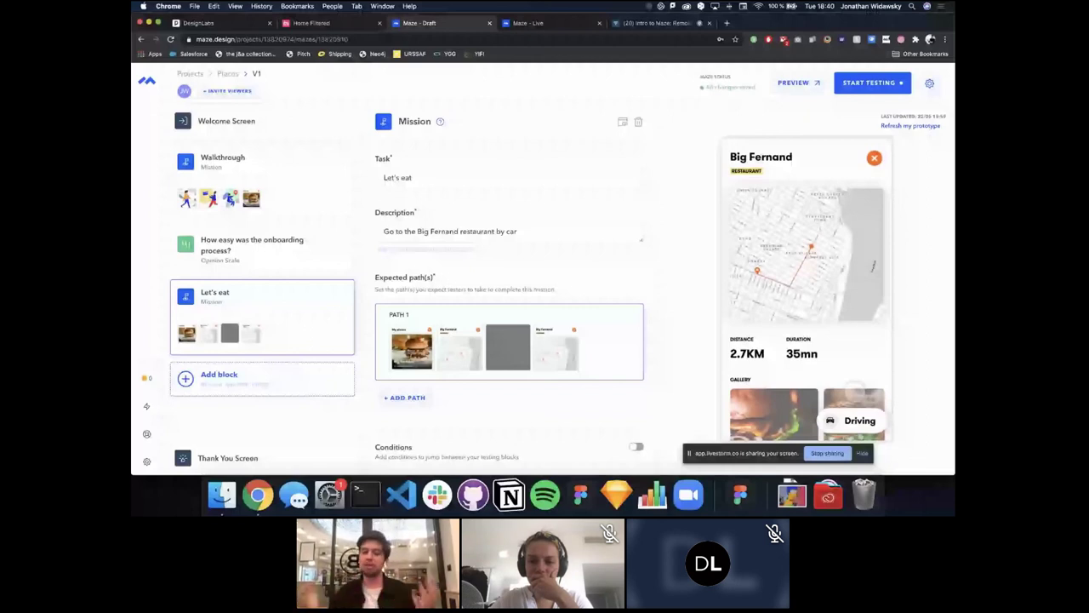
{"action": "scroll", "coordinate": [464, 383], "scroll_direction": "down", "scroll_amount": 1}
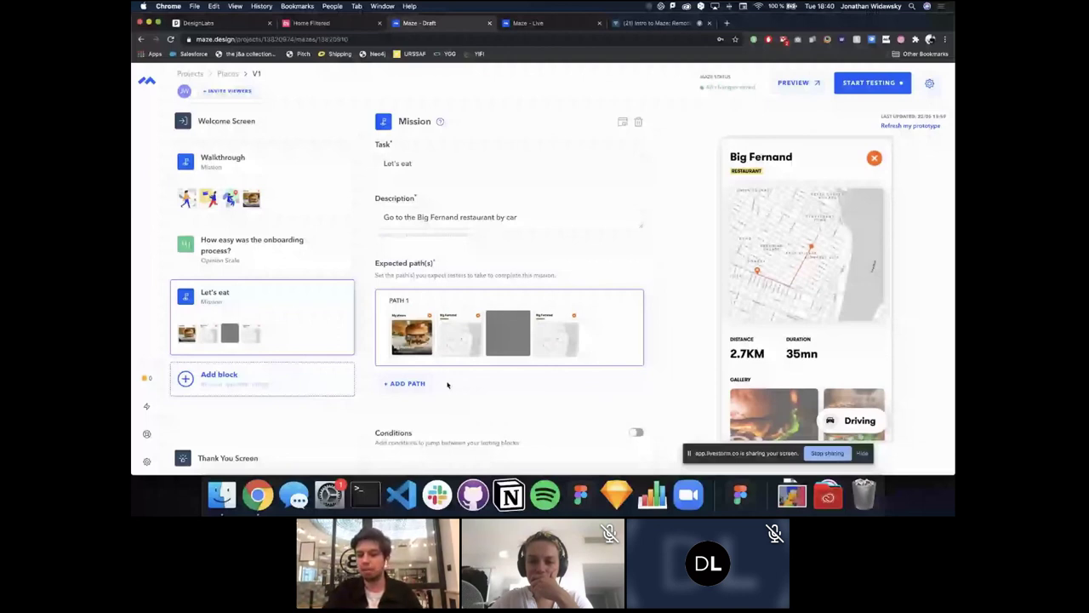
{"action": "left_click", "coordinate": [407, 383]}
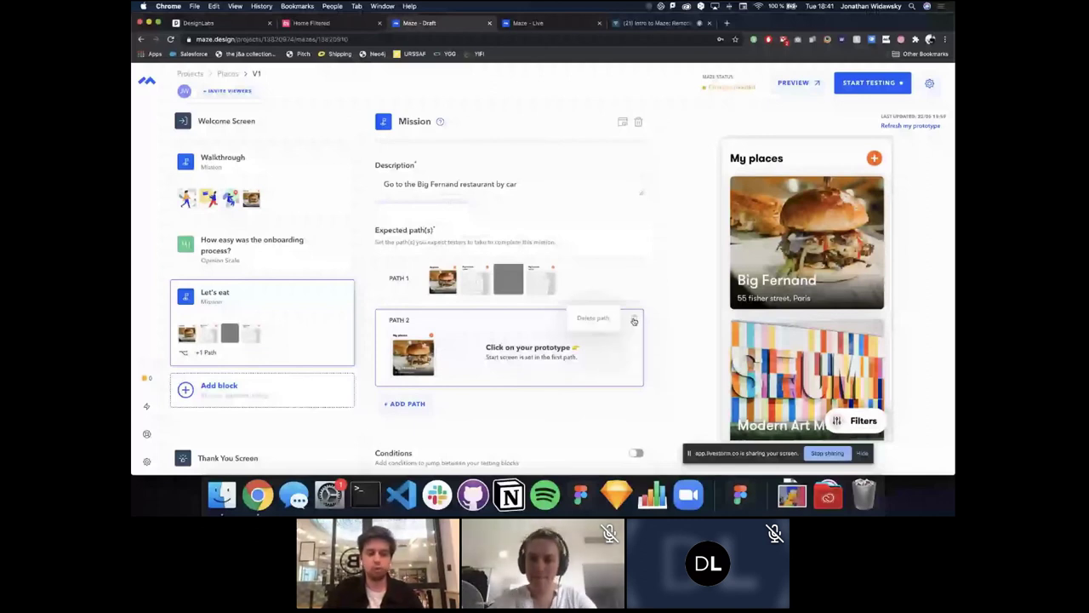
{"action": "left_click", "coordinate": [634, 321]}
{"action": "left_click", "coordinate": [256, 387]}
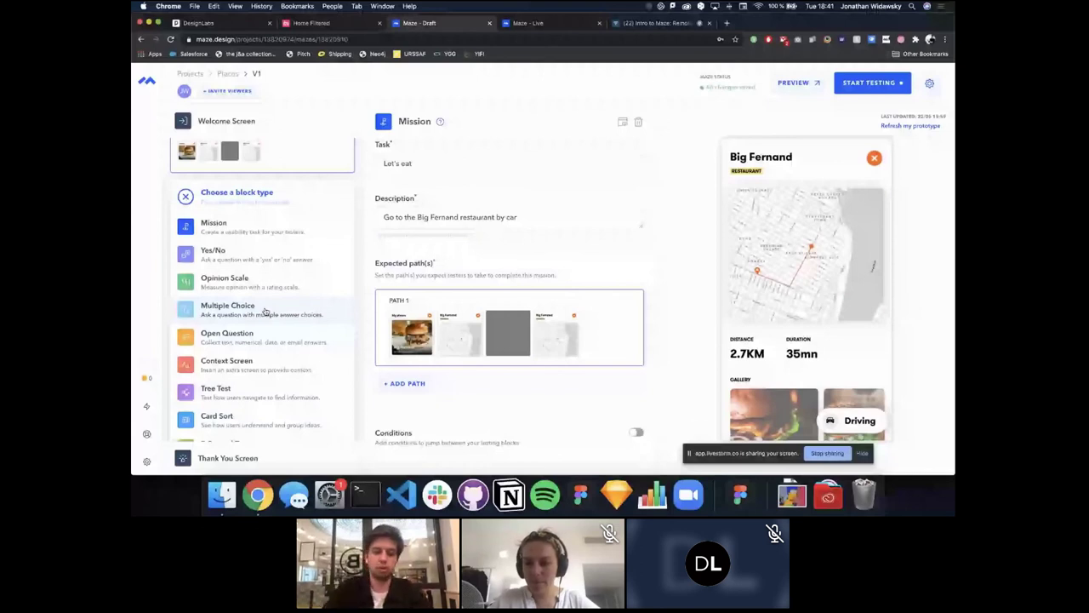
Step: Add a Multiple Choice question asking which other type of places testers would like to record
{"action": "left_click", "coordinate": [265, 311]}
{"action": "type", "text": "Which "}
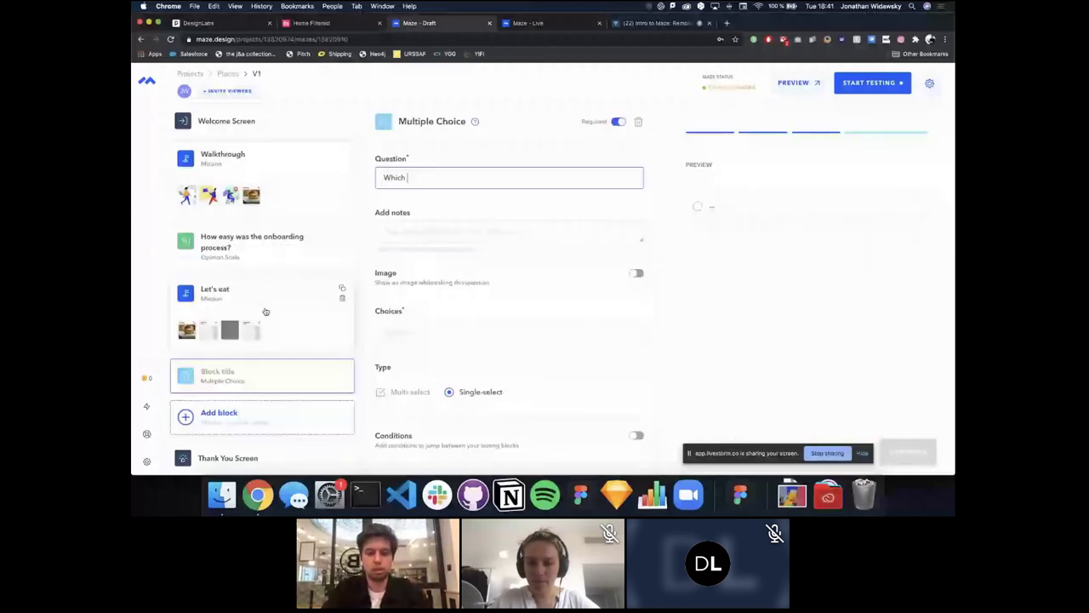
{"action": "type", "text": "othe rty"}
{"action": "key", "text": "BackSpace"}
{"action": "key", "text": "BackSpace"}
{"action": "key", "text": "BackSpace"}
{"action": "key", "text": "BackSpace"}
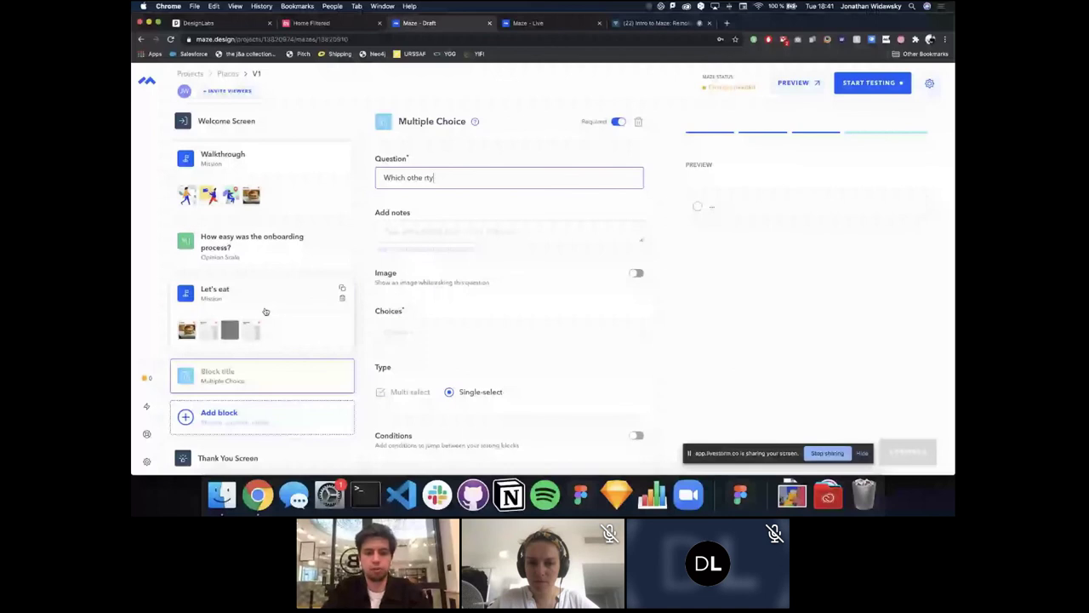
{"action": "type", "text": "r t"}
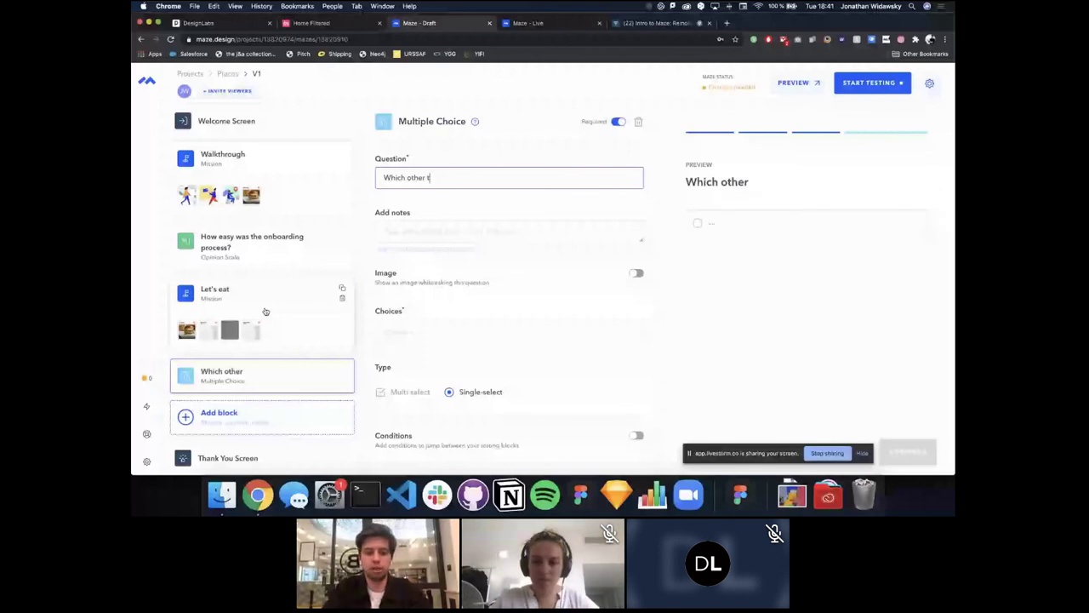
{"action": "type", "text": "ype of places would you "}
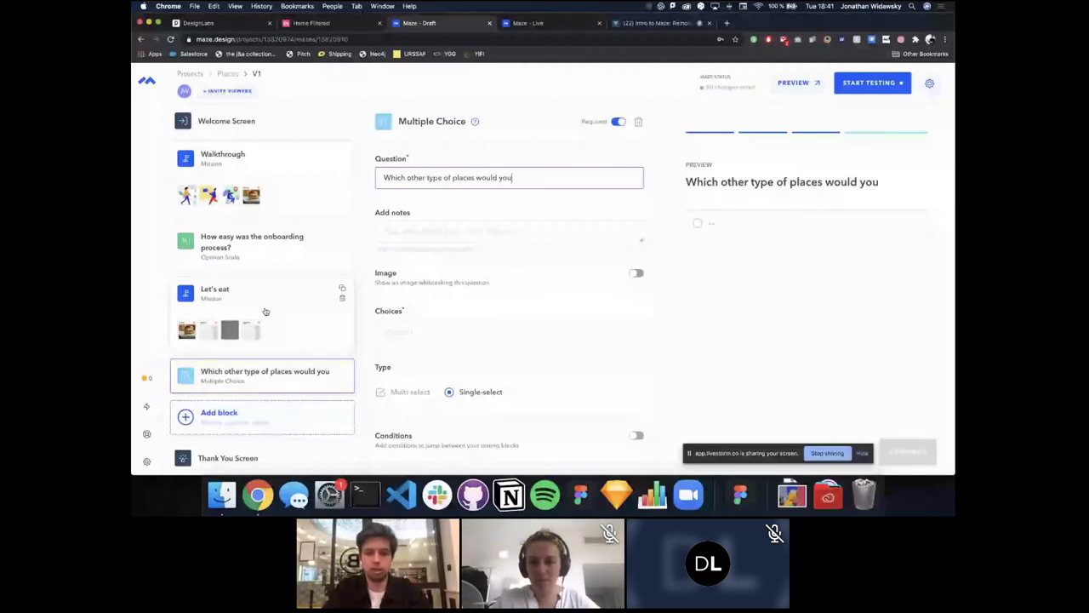
{"action": "type", "text": "k"}
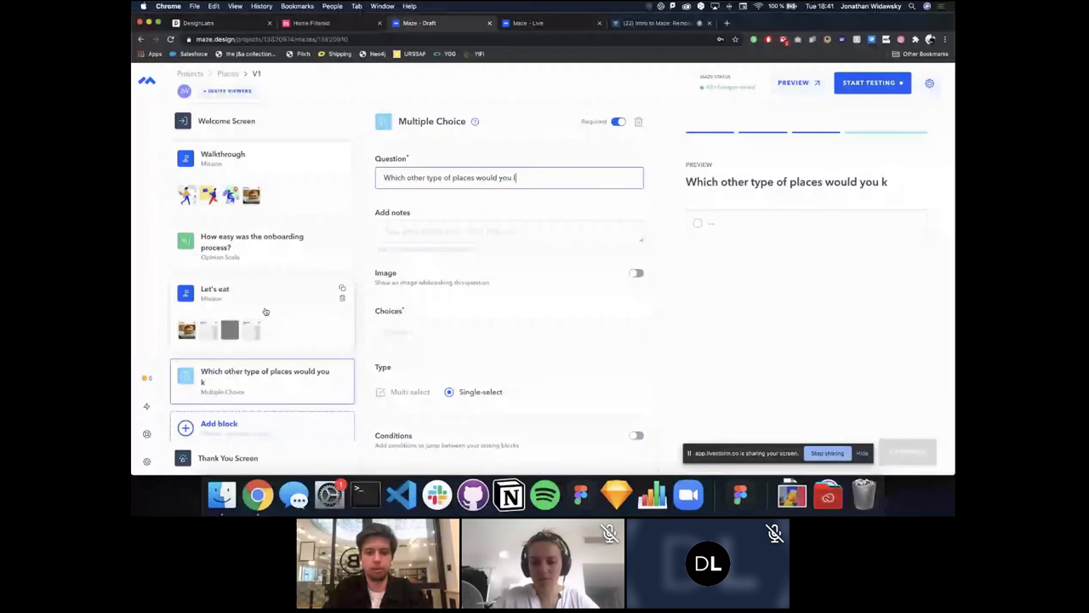
{"action": "type", "text": "ike to record?"}
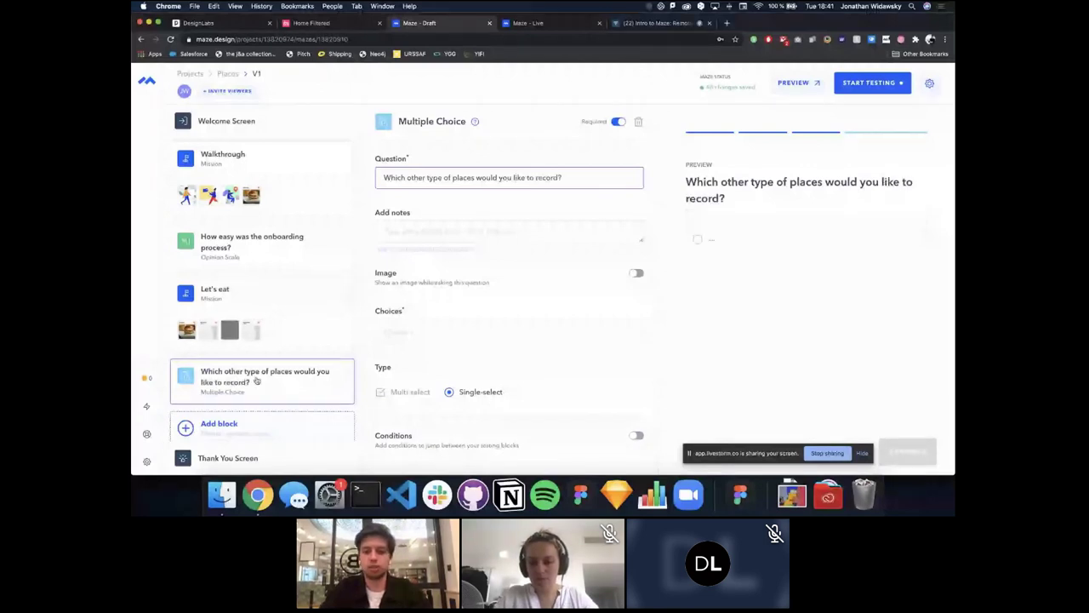
{"action": "scroll", "coordinate": [256, 382], "scroll_direction": "down", "scroll_amount": 1}
Step: Enter the choices Bars, Restaurants, Museums and Parks, and enable Multi-select
{"action": "left_click", "coordinate": [463, 328]}
{"action": "type", "text": "Bars"}
{"action": "key", "text": "Return"}
{"action": "type", "text": "Restaurants"}
{"action": "key", "text": "Return"}
{"action": "type", "text": "Museums"}
{"action": "key", "text": "Return"}
{"action": "type", "text": "Parks"}
{"action": "scroll", "coordinate": [494, 309], "scroll_direction": "down", "scroll_amount": 2}
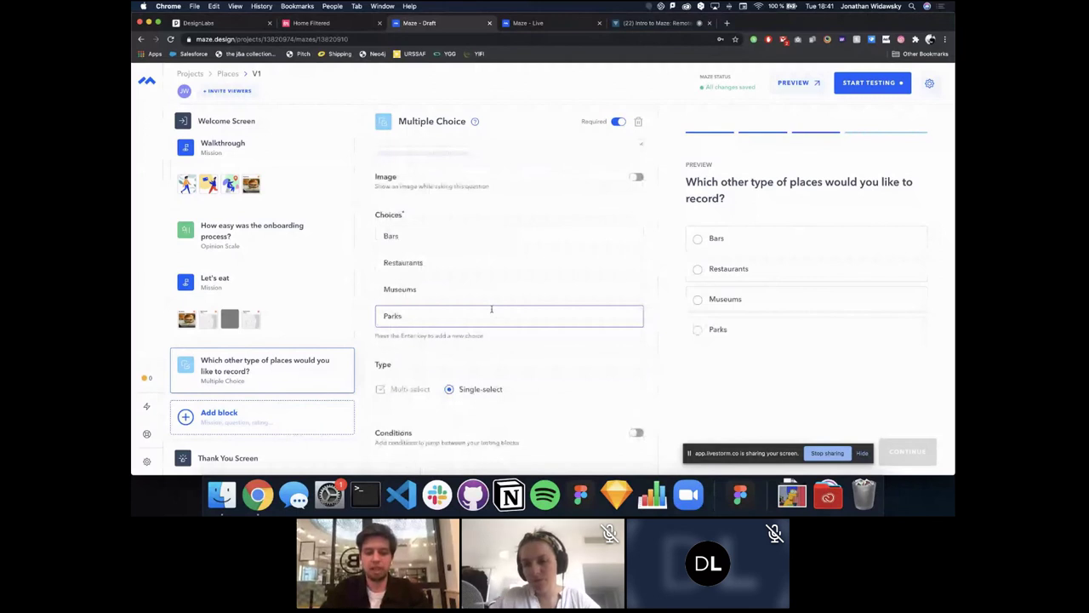
{"action": "left_click", "coordinate": [403, 391]}
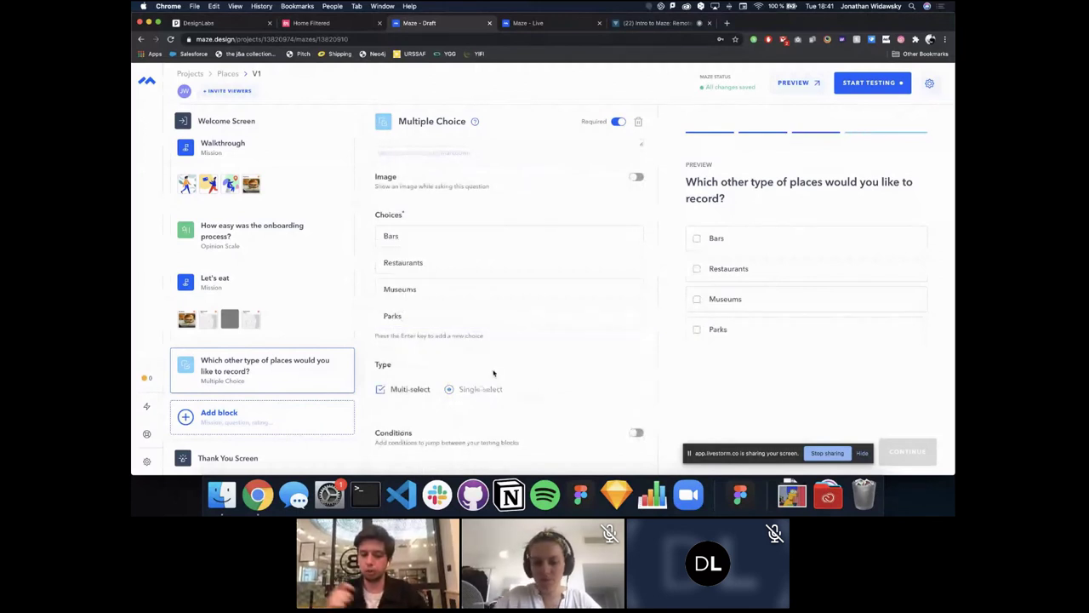
{"action": "left_click", "coordinate": [258, 423]}
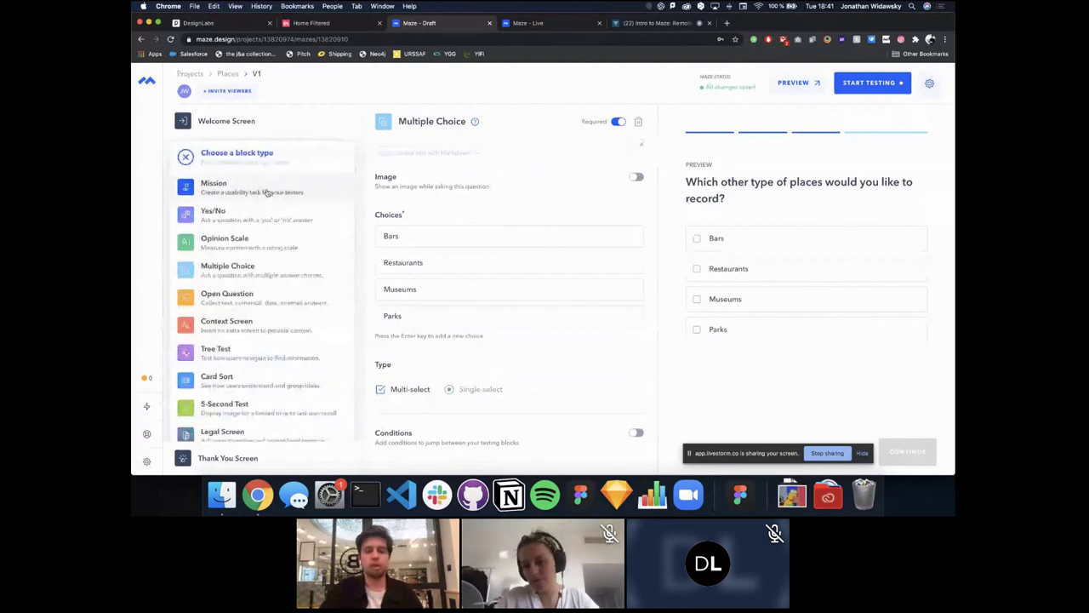
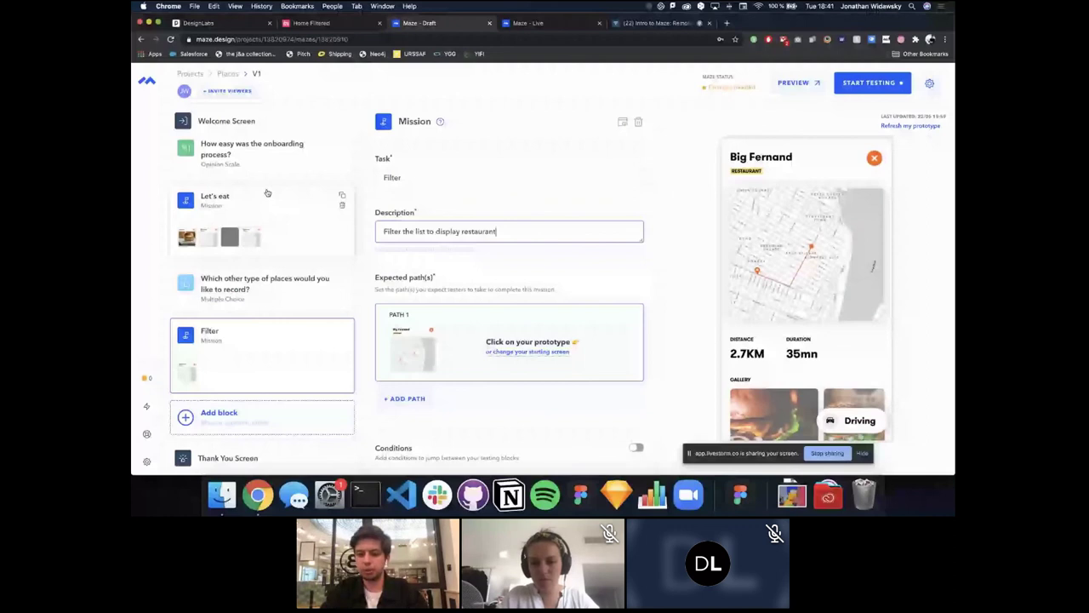
Step: Finish the restaurants description and record a path from My places that saves the Restaurant filter
{"action": "type", "text": "s"}
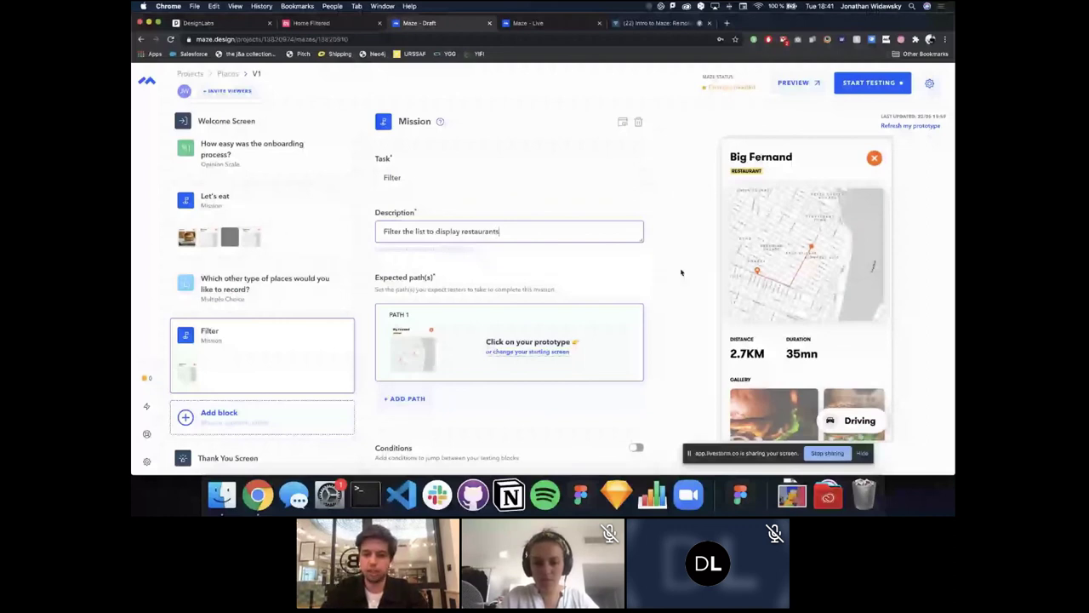
{"action": "left_click", "coordinate": [536, 357]}
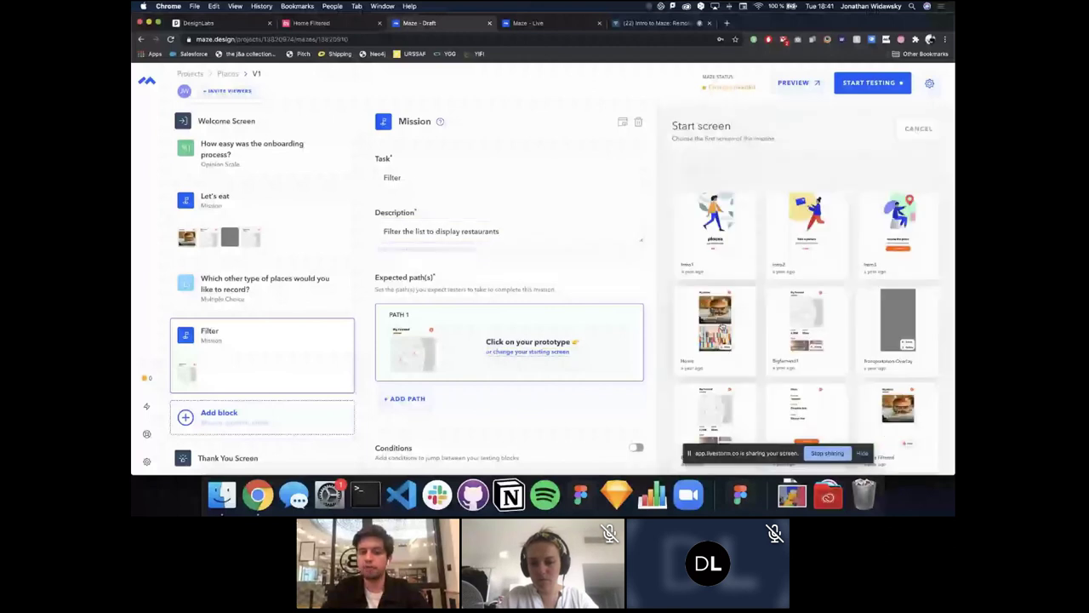
{"action": "left_click", "coordinate": [719, 273]}
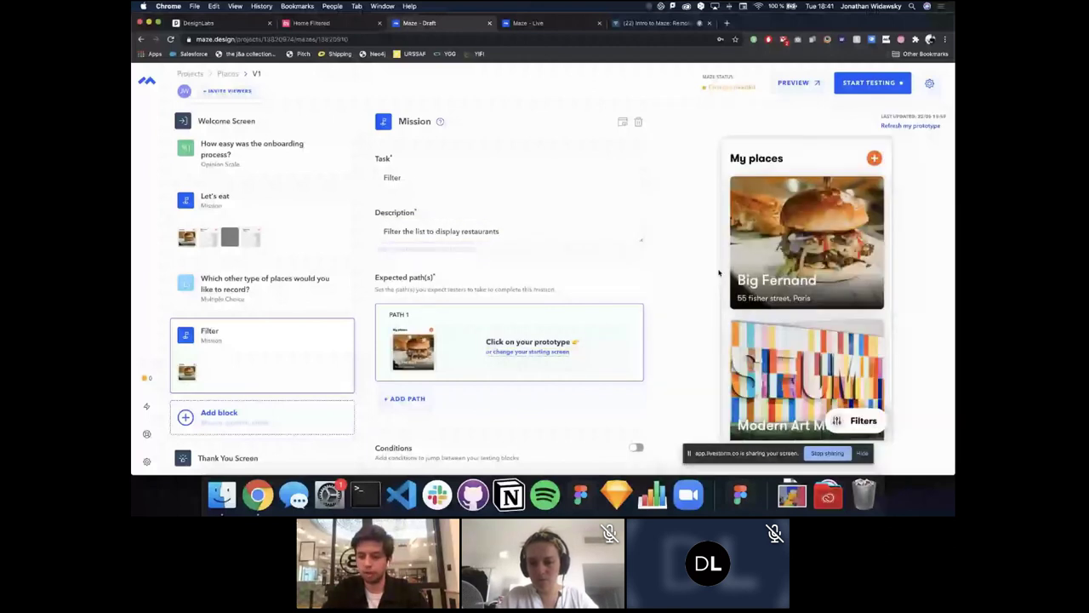
{"action": "left_click", "coordinate": [842, 417]}
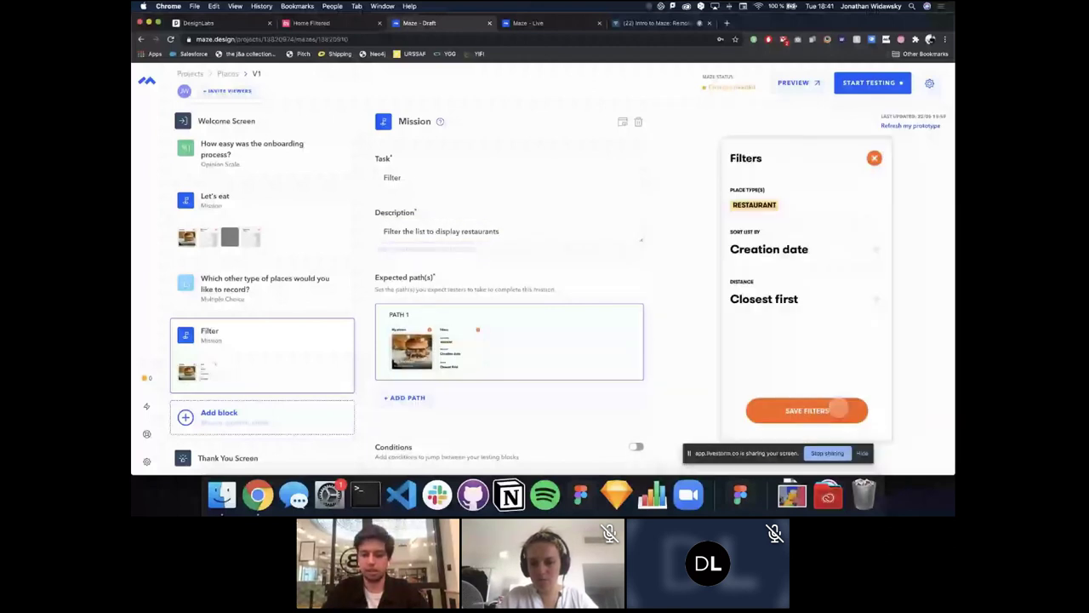
{"action": "left_click", "coordinate": [838, 409]}
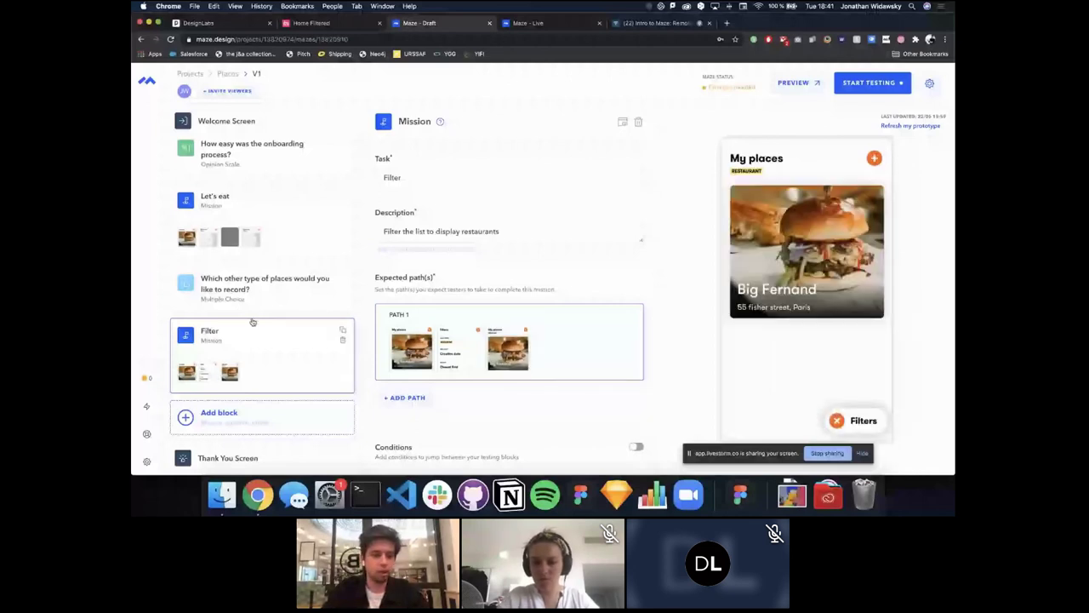
{"action": "left_click", "coordinate": [240, 422]}
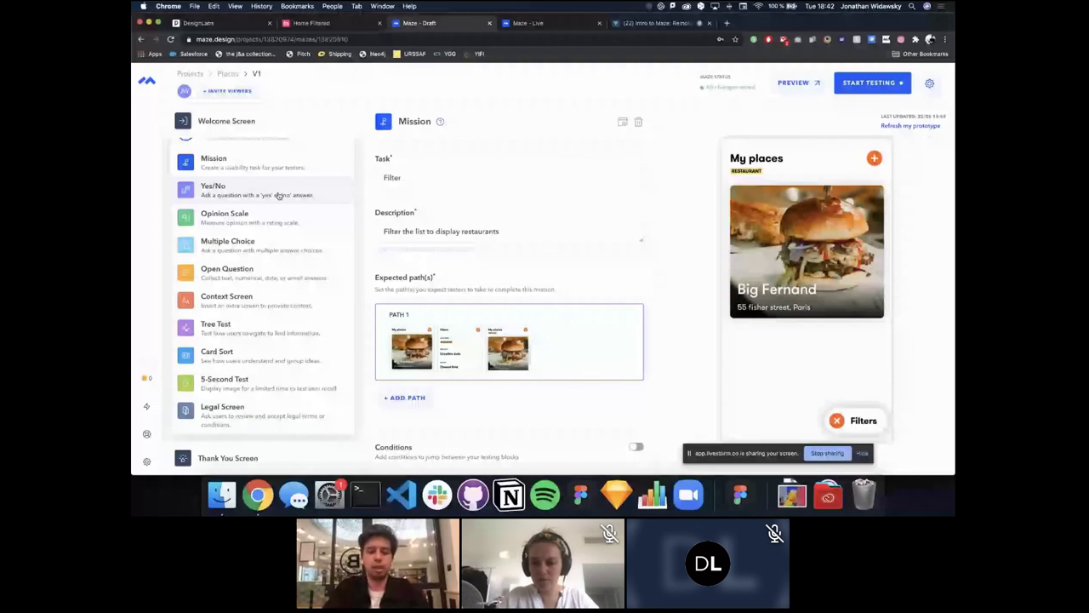
Step: Add a Yes/No block asking 'If this app was available tomorrow, would you download it?'
{"action": "left_click", "coordinate": [277, 195]}
{"action": "type", "text": "If this app was a"}
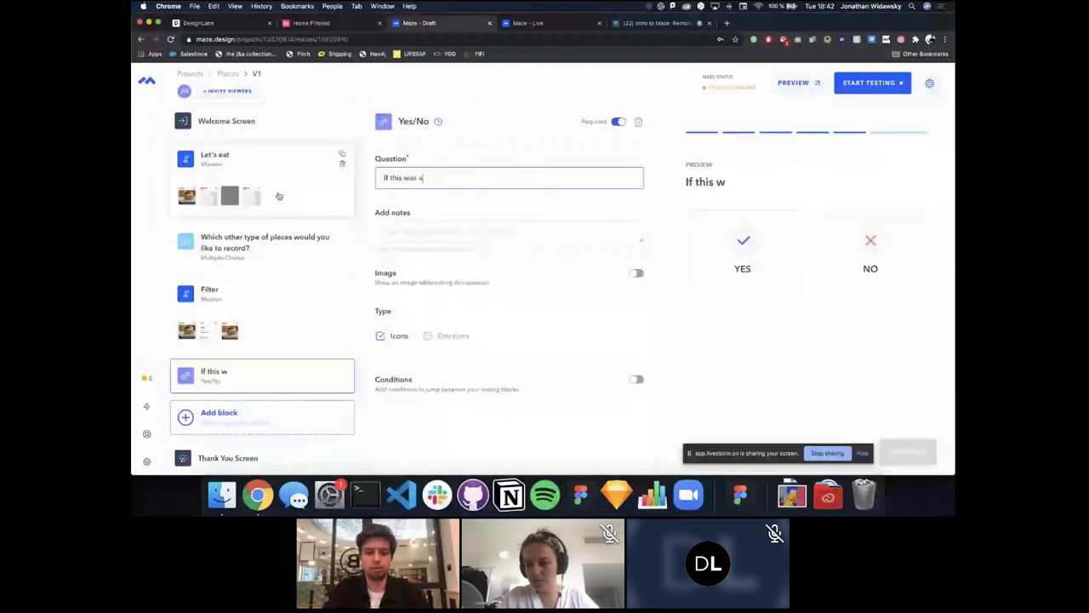
{"action": "type", "text": "vailable to"}
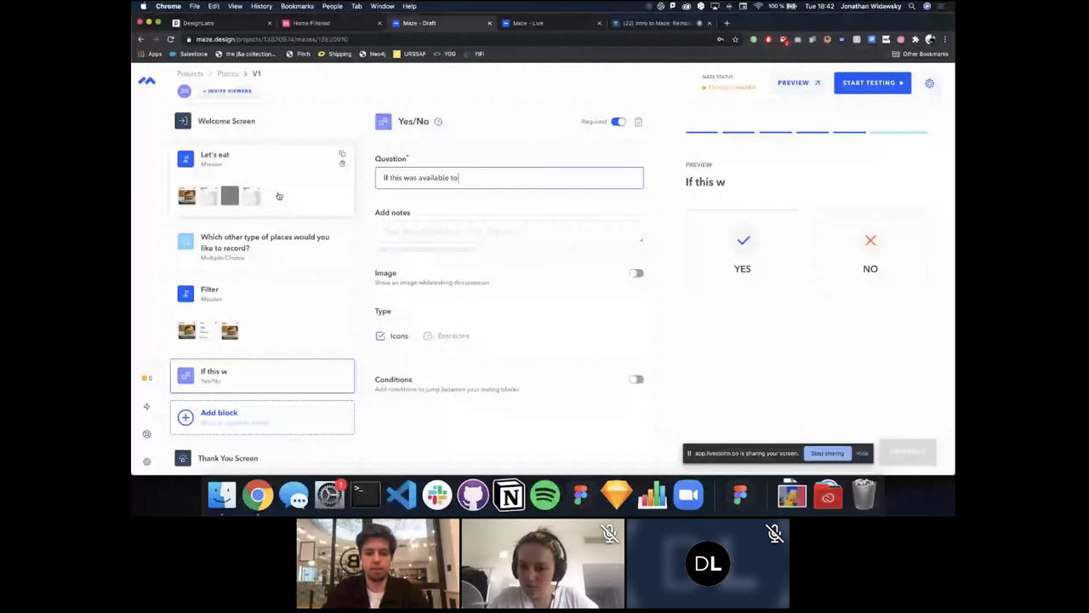
{"action": "type", "text": "morrow"}
{"action": "key", "text": "alt+Left"}
{"action": "key", "text": "alt+Left"}
{"action": "key", "text": "alt+Left"}
{"action": "key", "text": "Left"}
{"action": "type", "text": "app"}
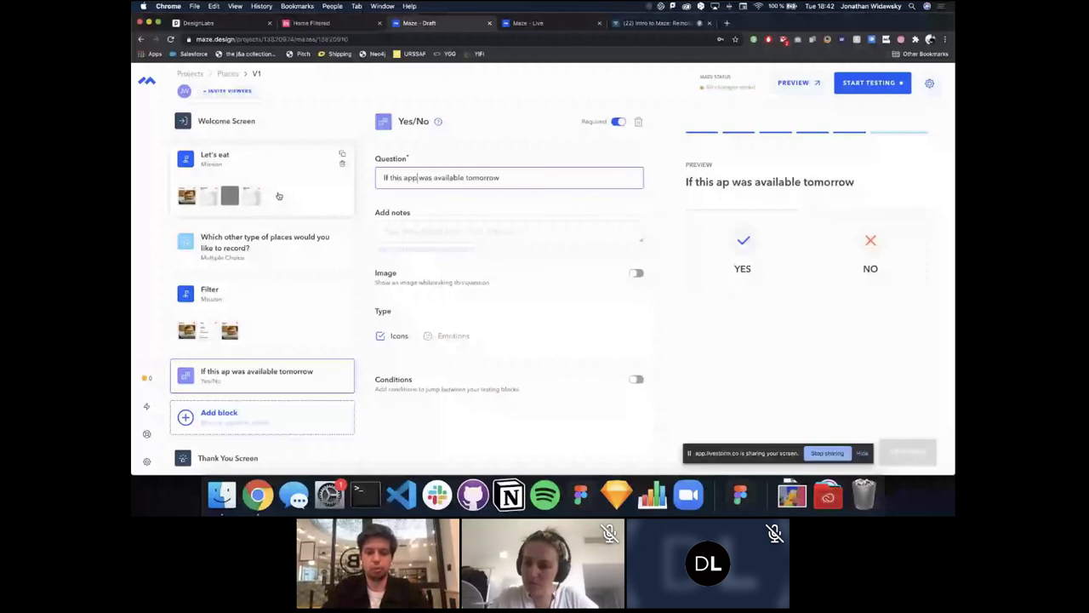
{"action": "key", "text": "super+Right"}
{"action": "type", "text": ", wou"}
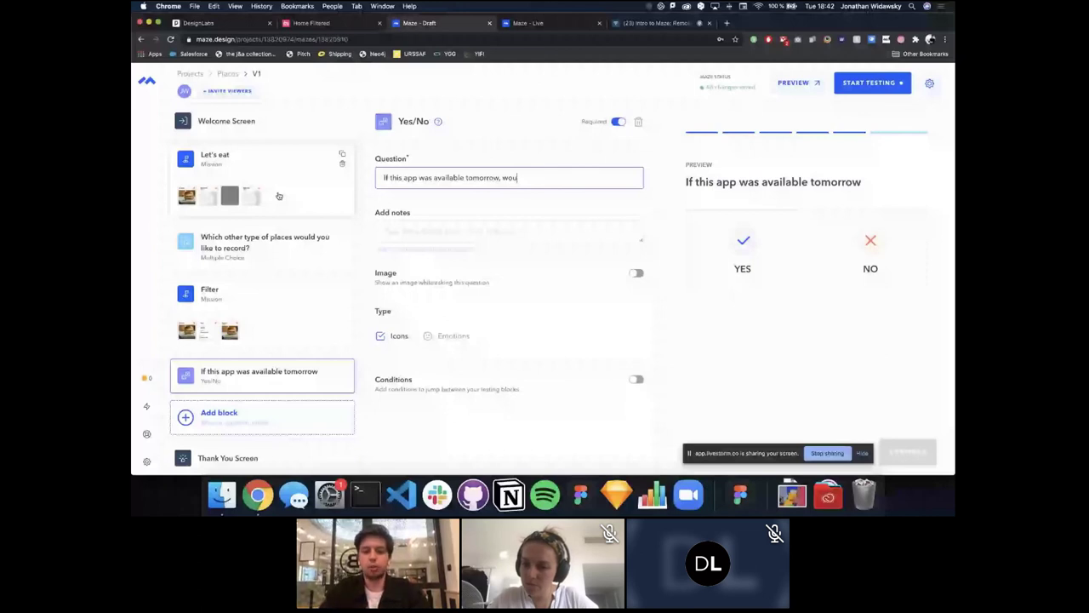
{"action": "type", "text": "ld you download it?"}
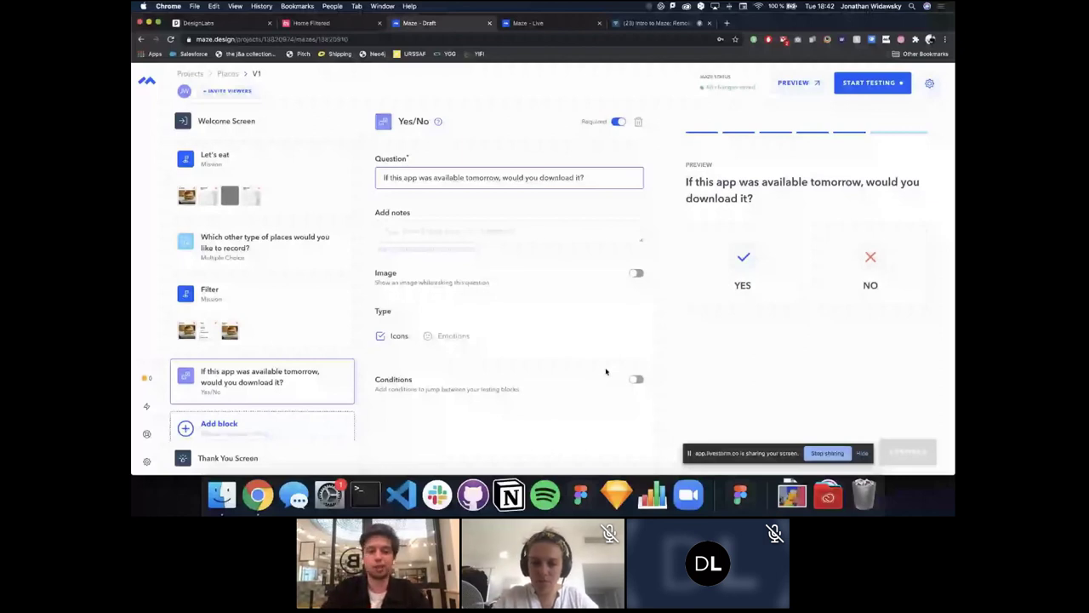
{"action": "left_click", "coordinate": [256, 425]}
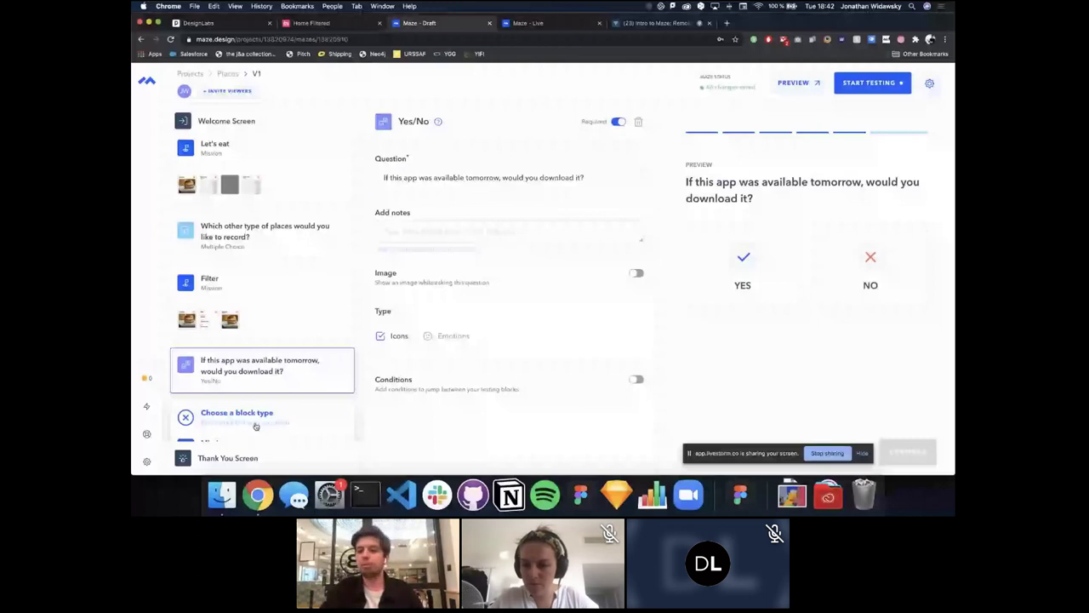
Step: Add an optional Open Question 'Add your email address to get updates about the product' with Email answers
{"action": "scroll", "coordinate": [261, 274], "scroll_direction": "down", "scroll_amount": 5}
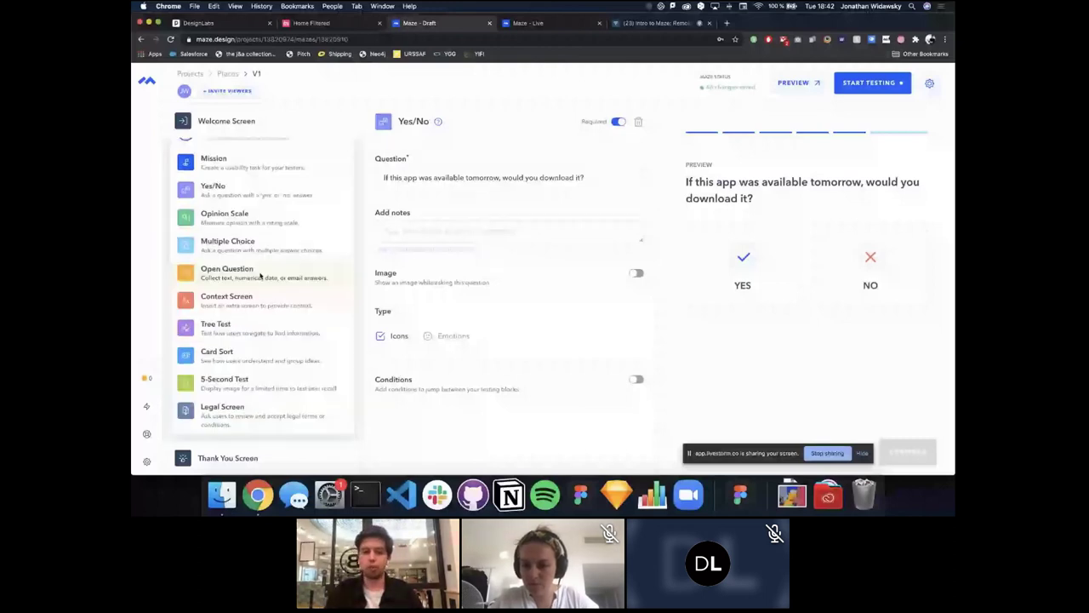
{"action": "left_click", "coordinate": [261, 274]}
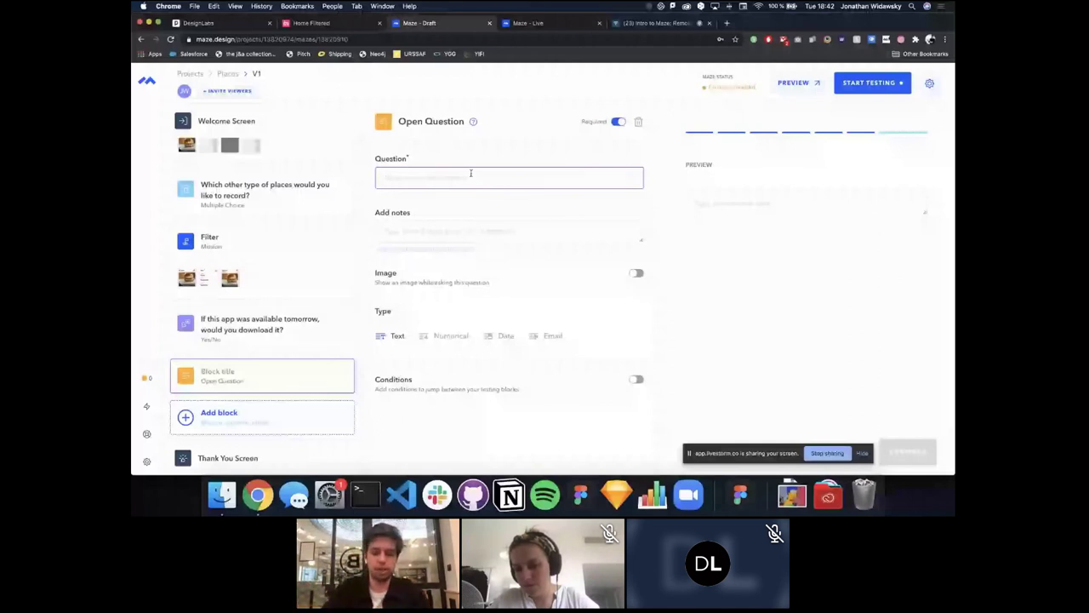
{"action": "type", "text": "Add your e"}
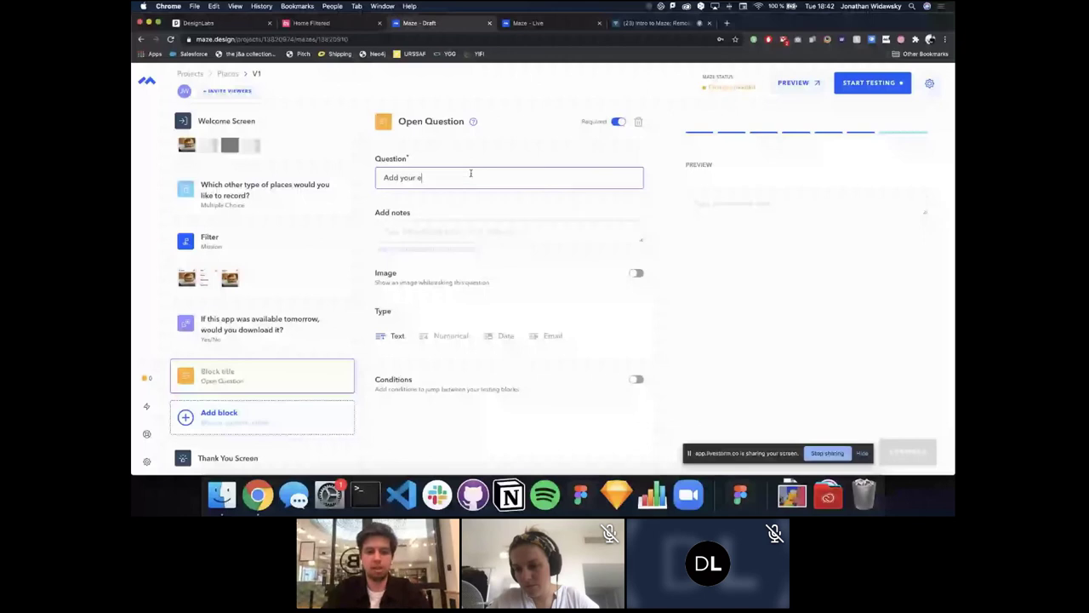
{"action": "type", "text": "mail address to get update"}
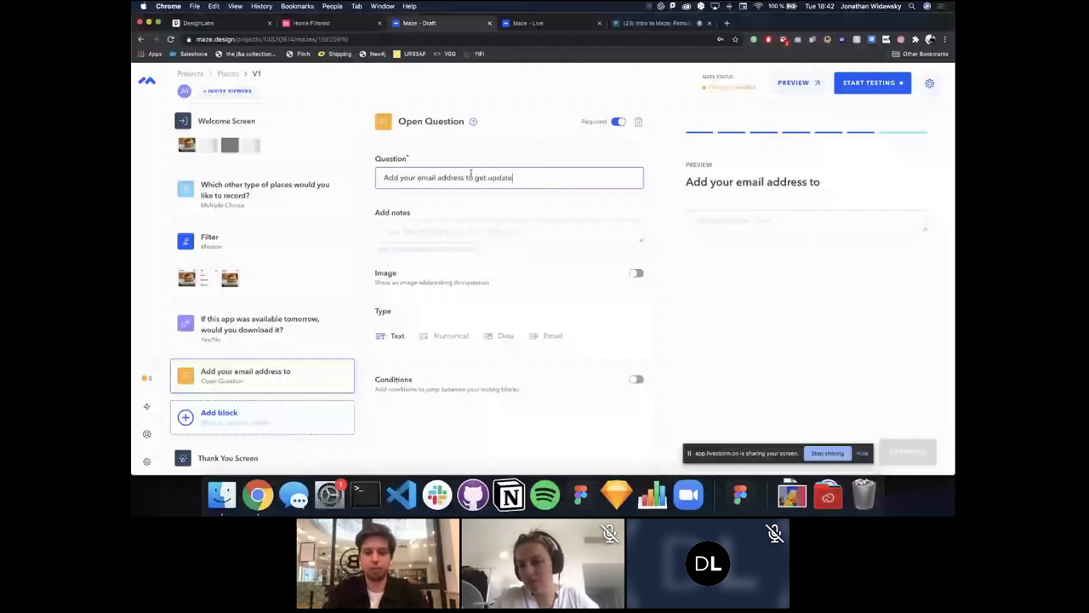
{"action": "type", "text": "s about the product"}
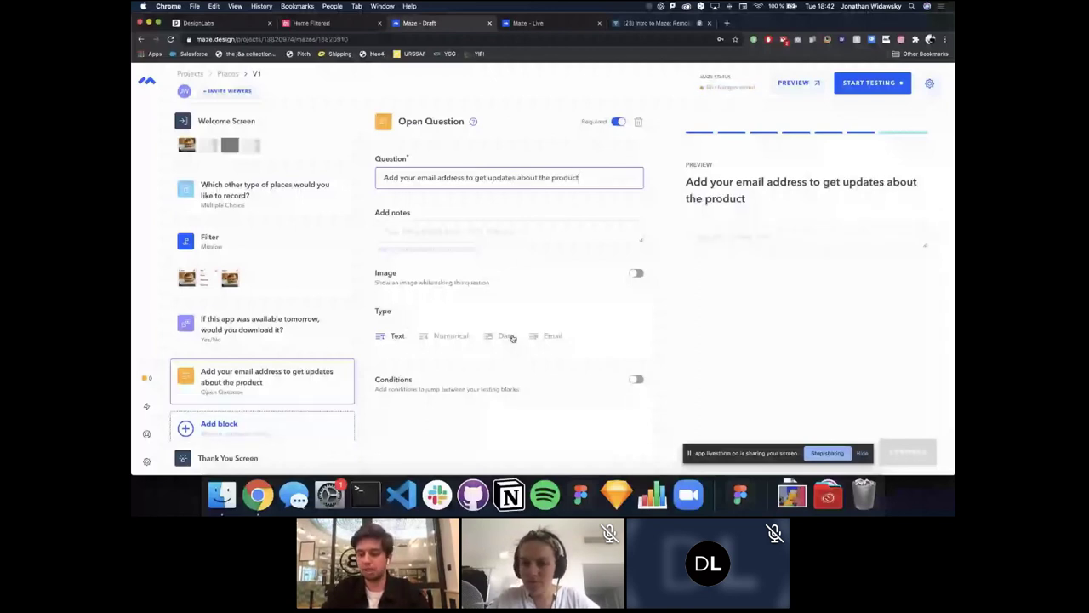
{"action": "left_click", "coordinate": [549, 336]}
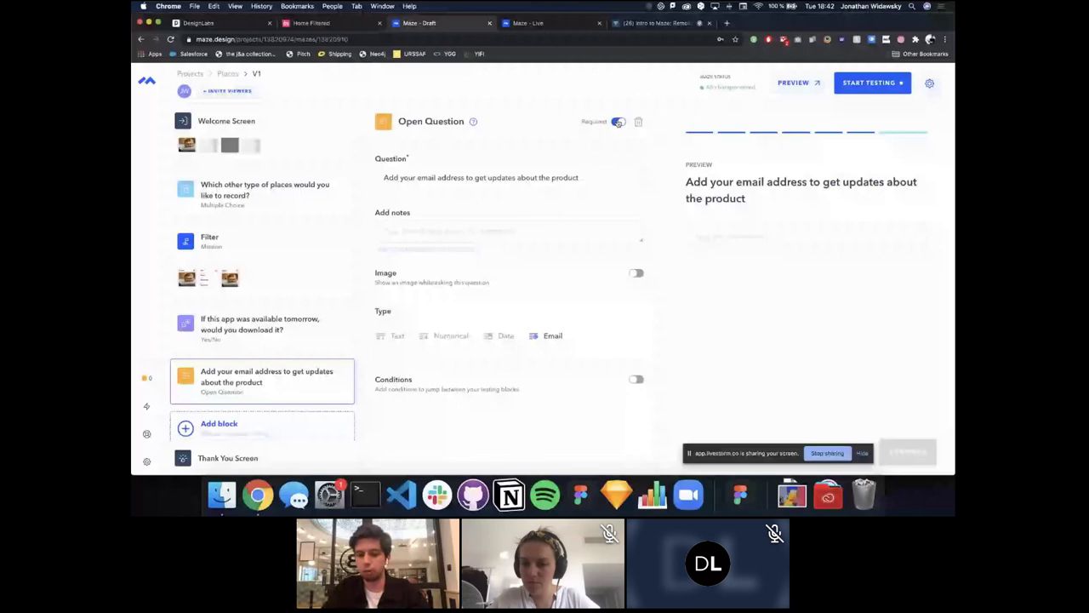
{"action": "left_click", "coordinate": [619, 121]}
{"action": "left_click", "coordinate": [259, 421]}
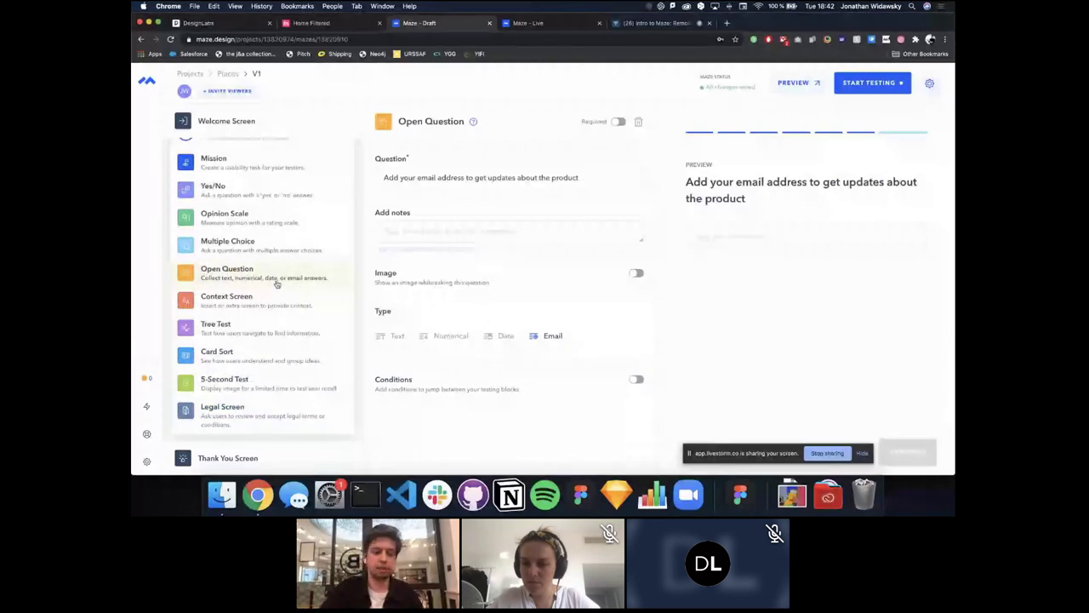
Step: Add an Open Question block with the suggested 'Why not?' question
{"action": "left_click", "coordinate": [275, 281]}
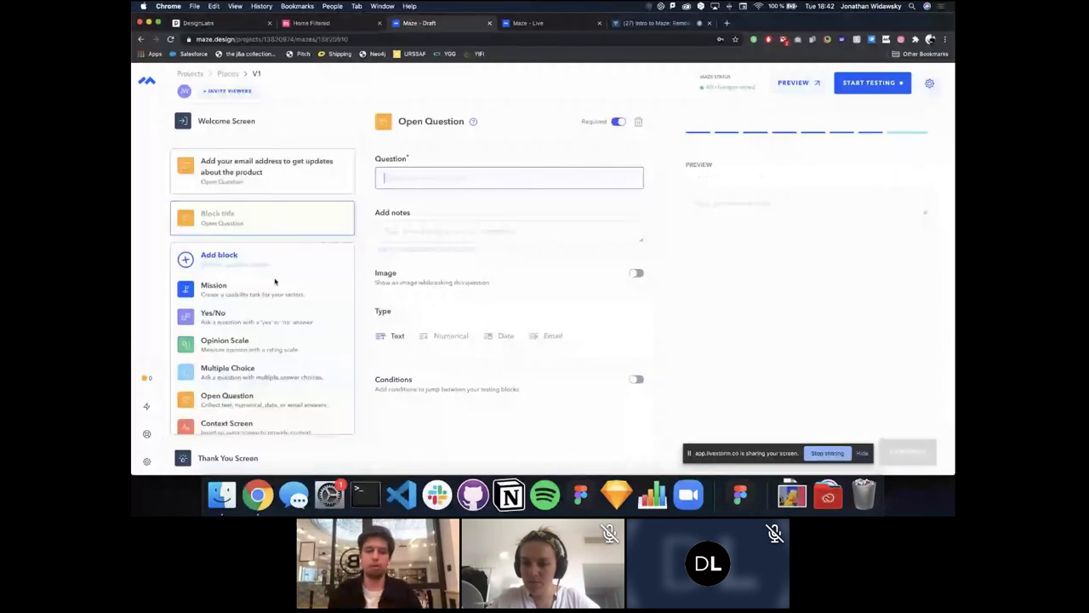
{"action": "left_click", "coordinate": [478, 162]}
{"action": "type", "text": "Why"}
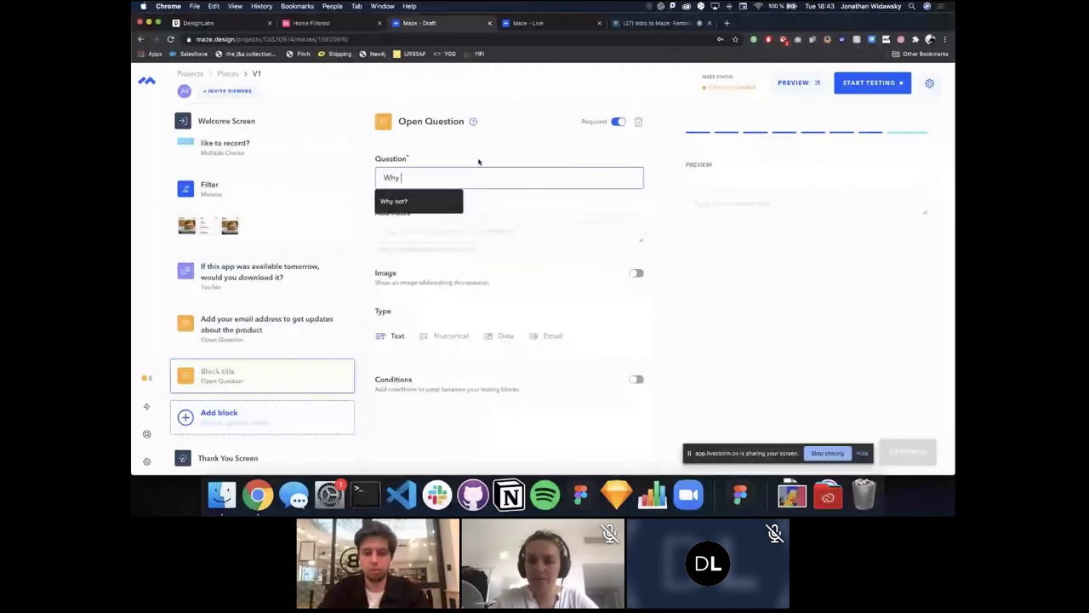
{"action": "key", "text": "Down"}
{"action": "key", "text": "Return"}
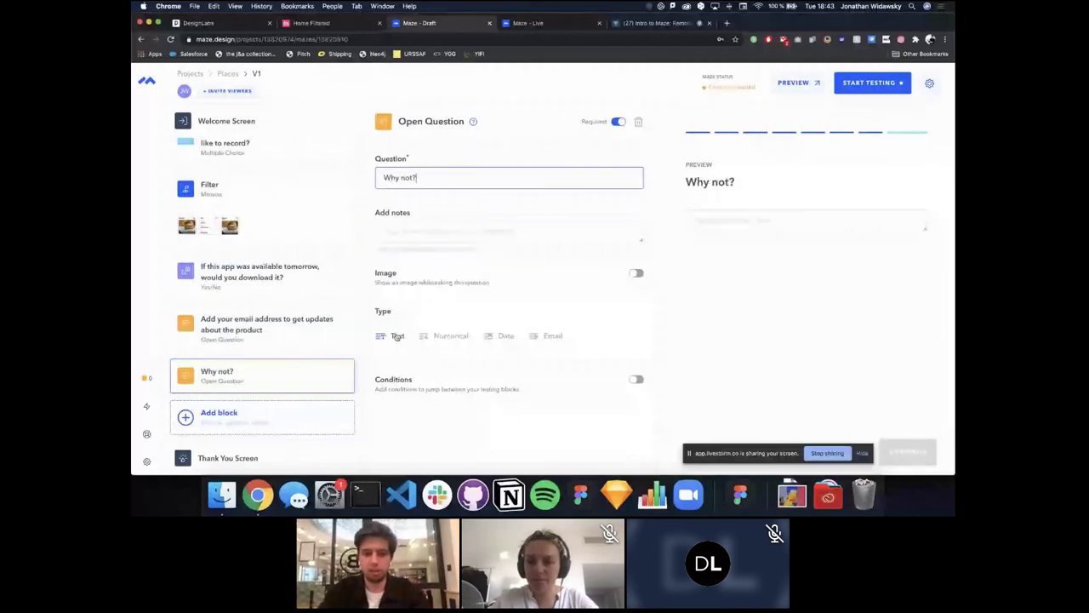
Step: On the download Yes/No question, send Yes to the email question and No to 'Why not?'
{"action": "left_click", "coordinate": [249, 290]}
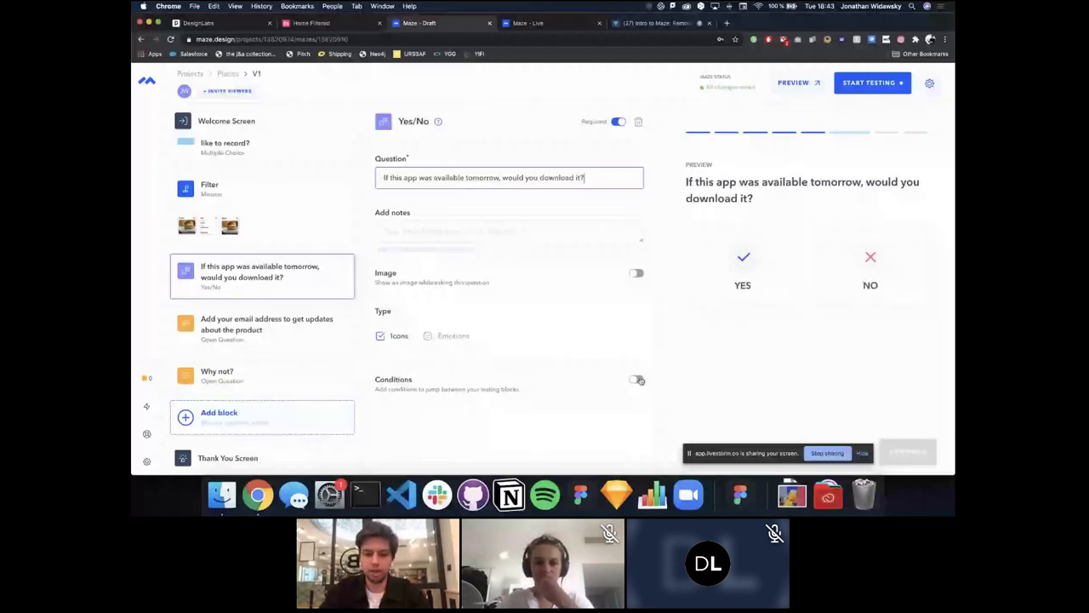
{"action": "left_click", "coordinate": [638, 379]}
{"action": "scroll", "coordinate": [508, 300], "scroll_direction": "down", "scroll_amount": 3}
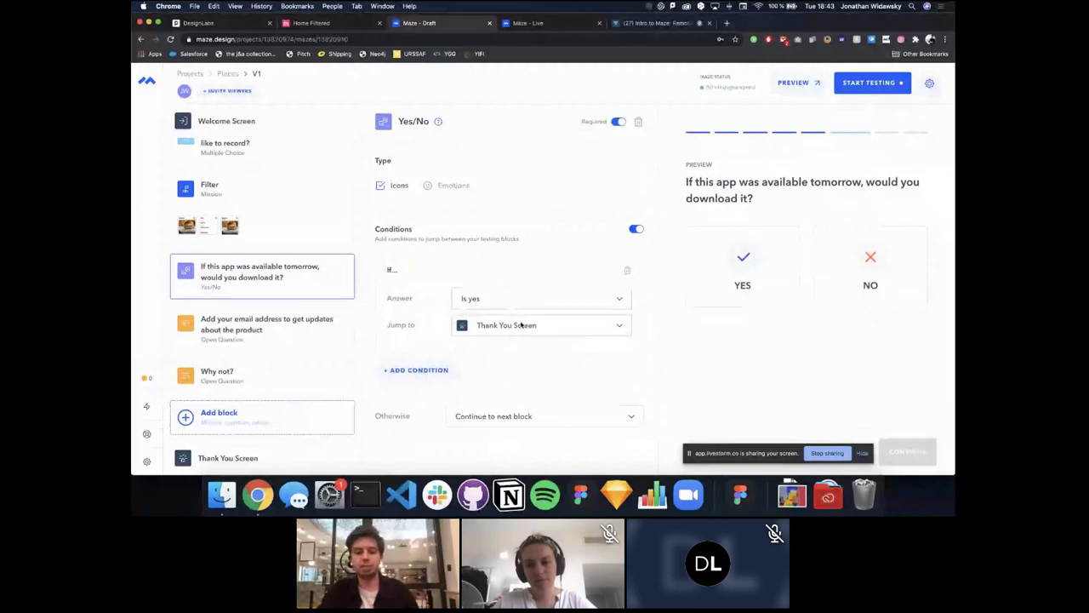
{"action": "left_click", "coordinate": [522, 326]}
{"action": "left_click", "coordinate": [513, 357]}
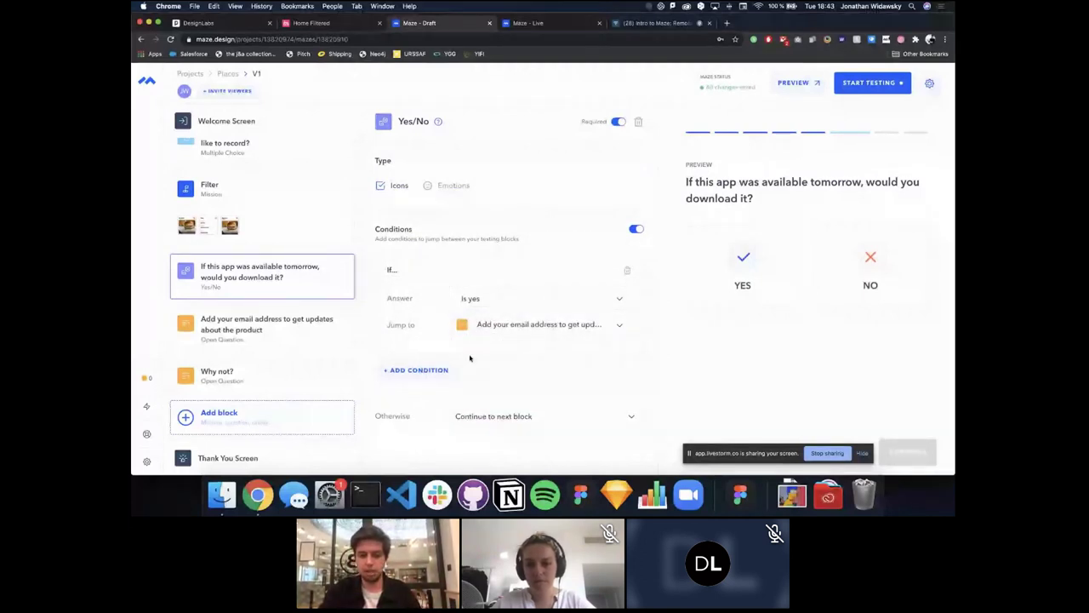
{"action": "left_click", "coordinate": [425, 370]}
{"action": "left_click", "coordinate": [506, 333]}
{"action": "left_click", "coordinate": [538, 316]}
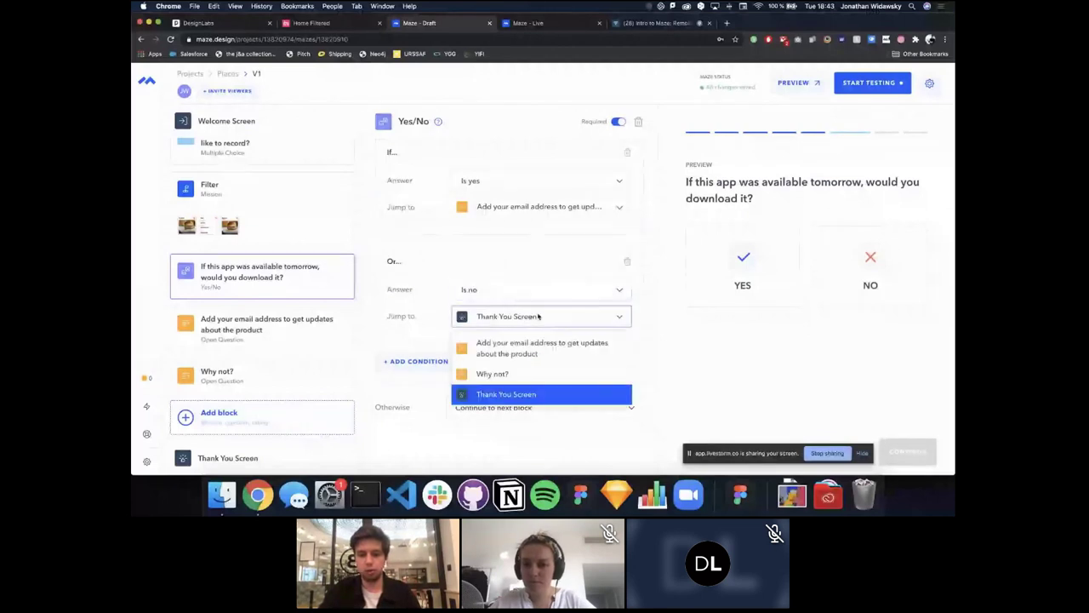
{"action": "left_click", "coordinate": [494, 373]}
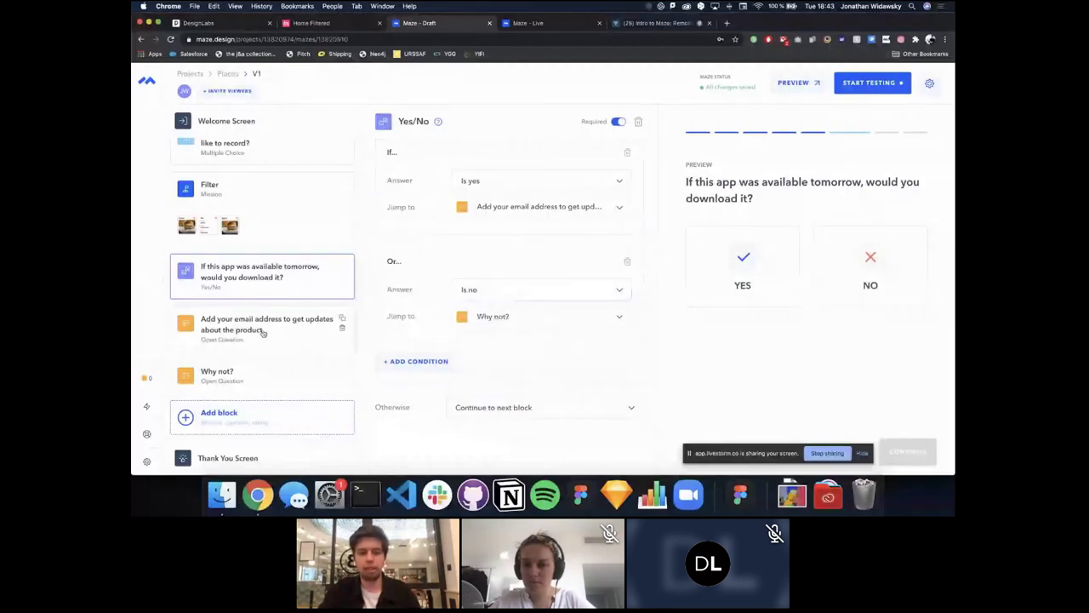
Step: Make the email question jump straight to the Thank You Screen
{"action": "left_click", "coordinate": [263, 333]}
{"action": "left_click", "coordinate": [637, 378]}
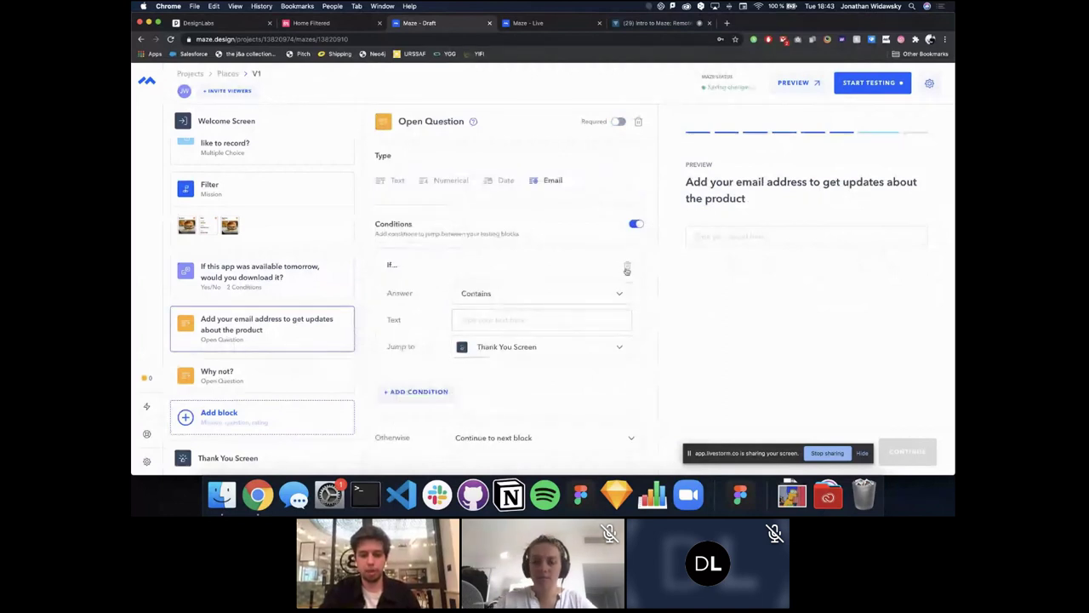
{"action": "left_click", "coordinate": [627, 265]}
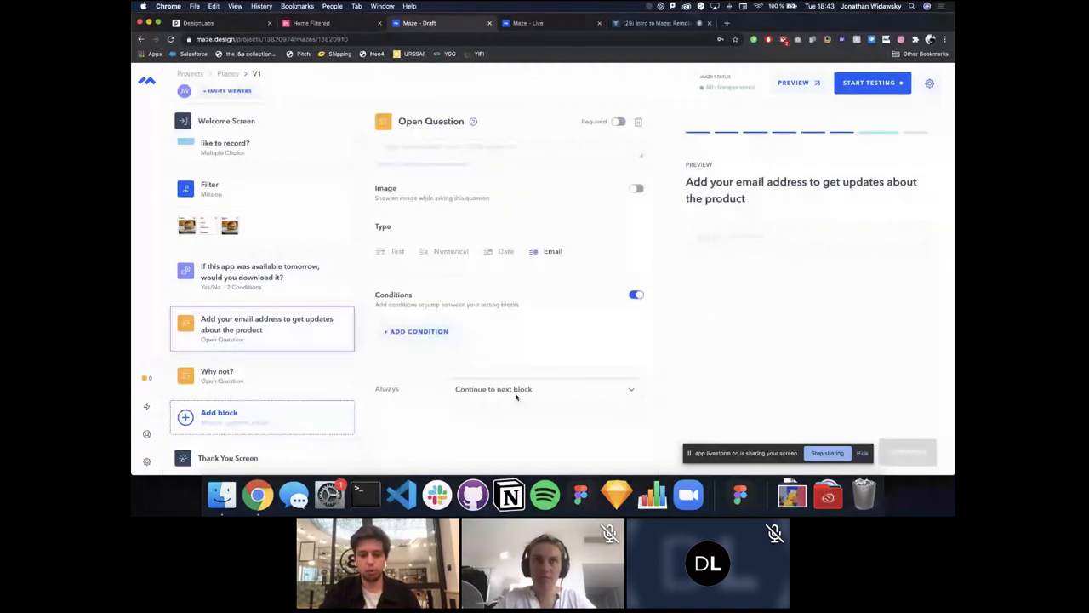
{"action": "left_click", "coordinate": [516, 396]}
{"action": "left_click", "coordinate": [511, 433]}
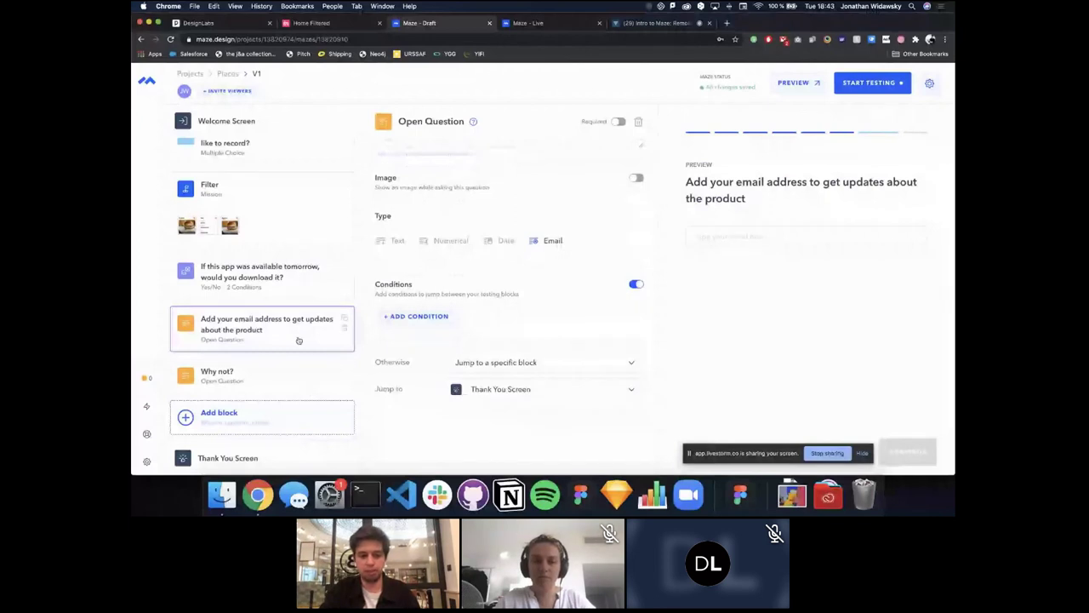
{"action": "left_click", "coordinate": [289, 421]}
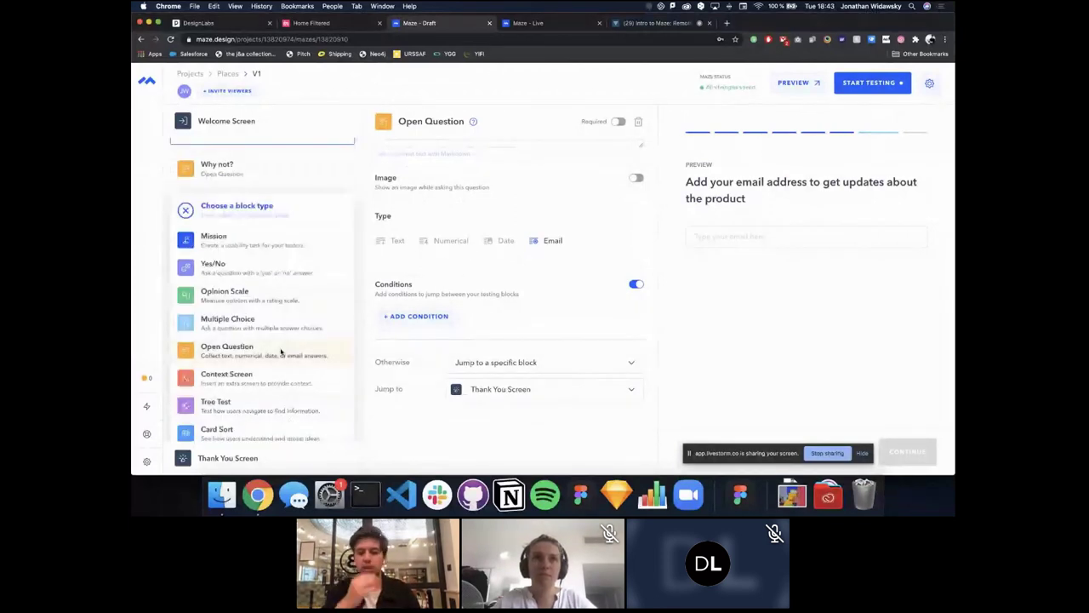
Step: Add an Open Question 'Leave some feedback' and test a Numerical answer of 16 in preview
{"action": "left_click", "coordinate": [281, 350]}
{"action": "type", "text": "Leave"}
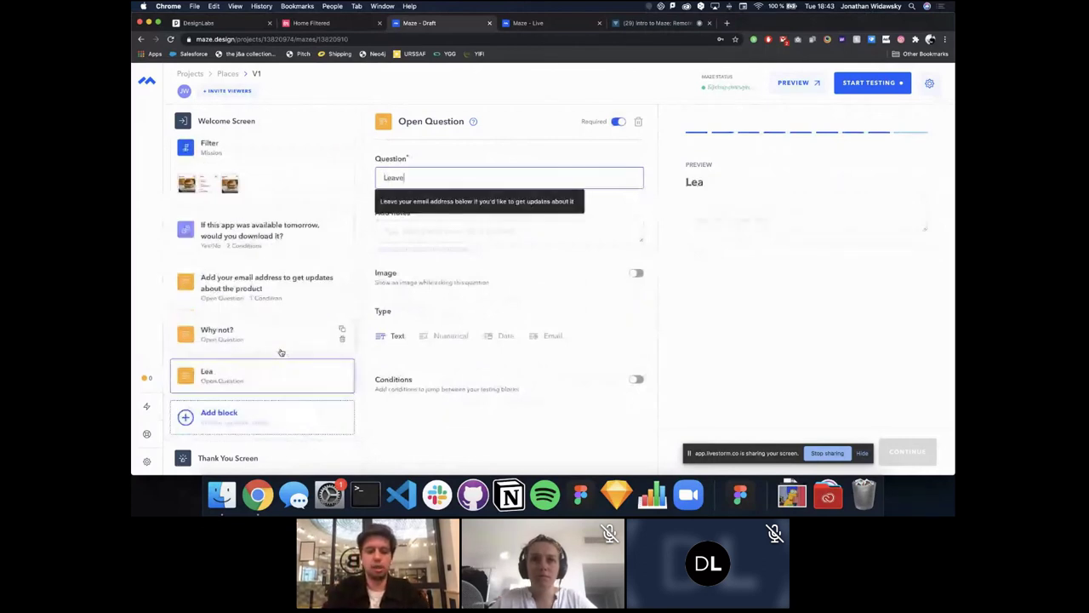
{"action": "type", "text": " some feedback"}
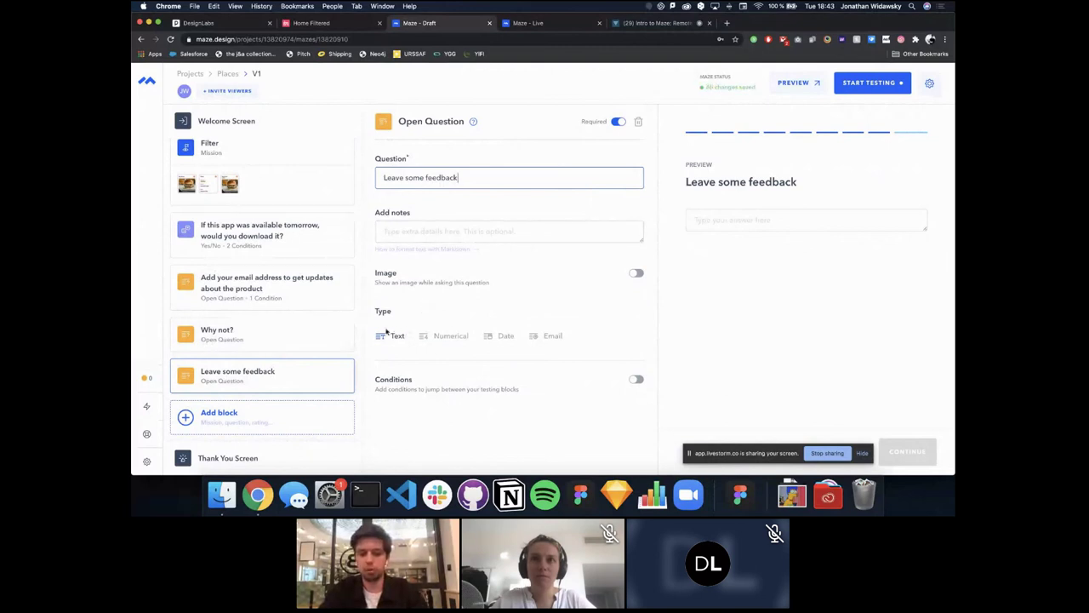
{"action": "left_click", "coordinate": [450, 336]}
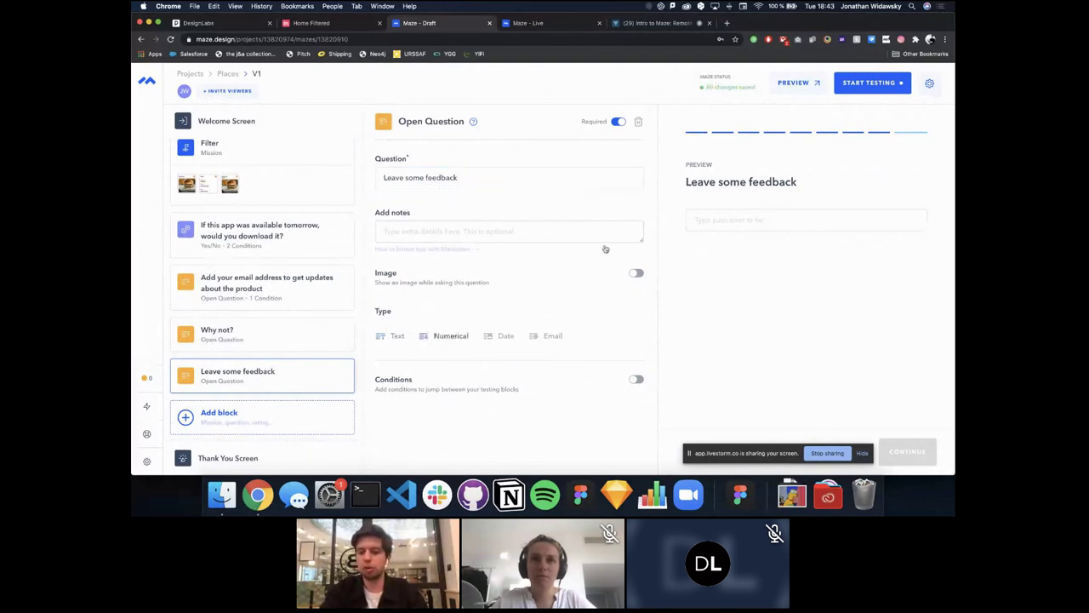
{"action": "left_click", "coordinate": [712, 218]}
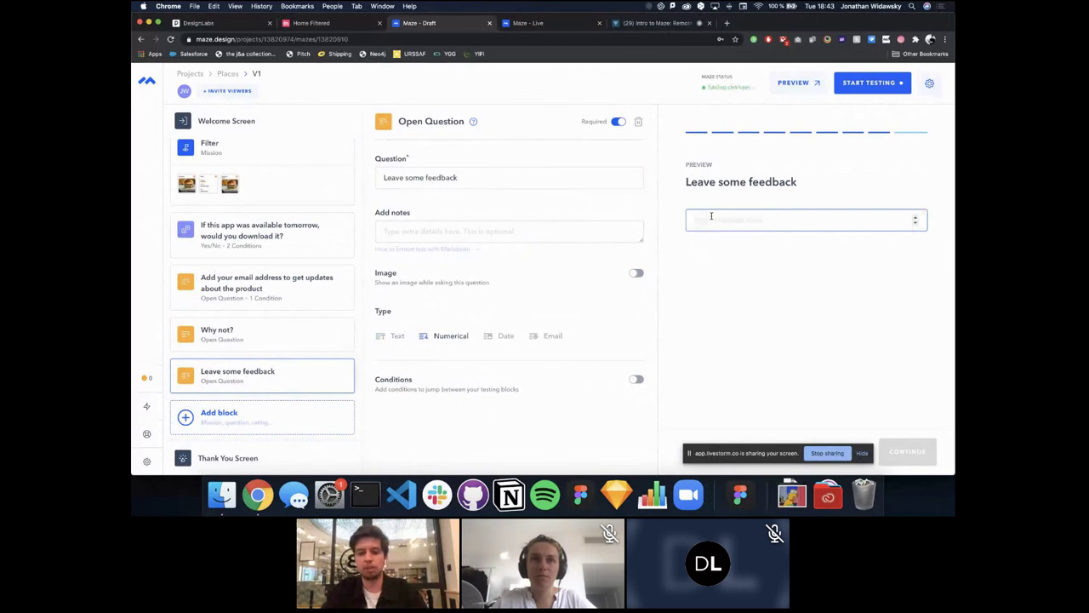
{"action": "type", "text": "16"}
{"action": "key", "text": "BackSpace"}
{"action": "key", "text": "BackSpace"}
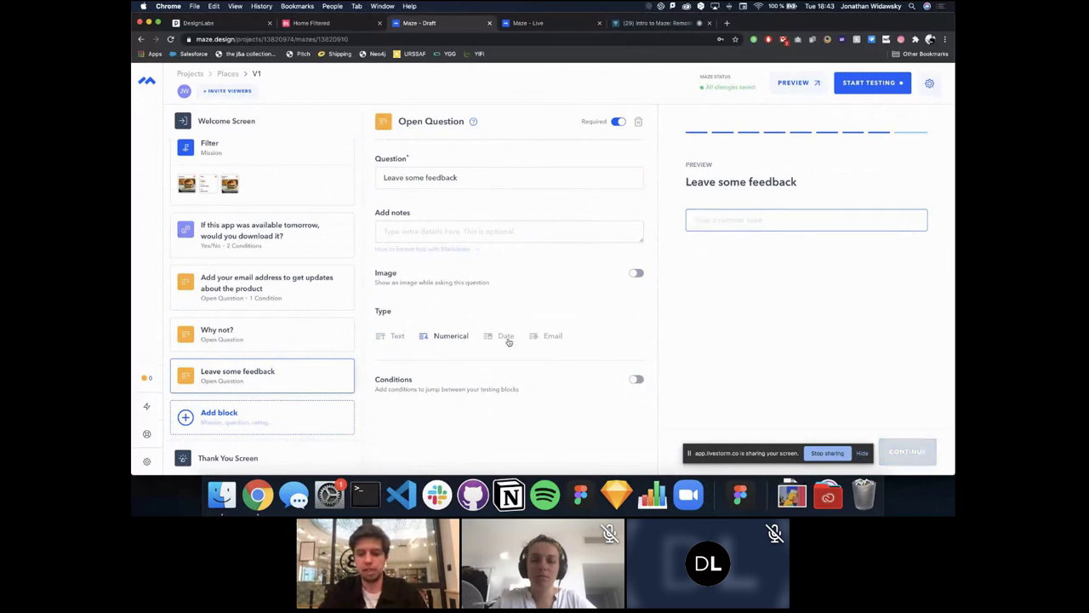
Step: Switch the answer type to Date and check the preview's date picker
{"action": "left_click", "coordinate": [505, 337]}
{"action": "left_click", "coordinate": [711, 220]}
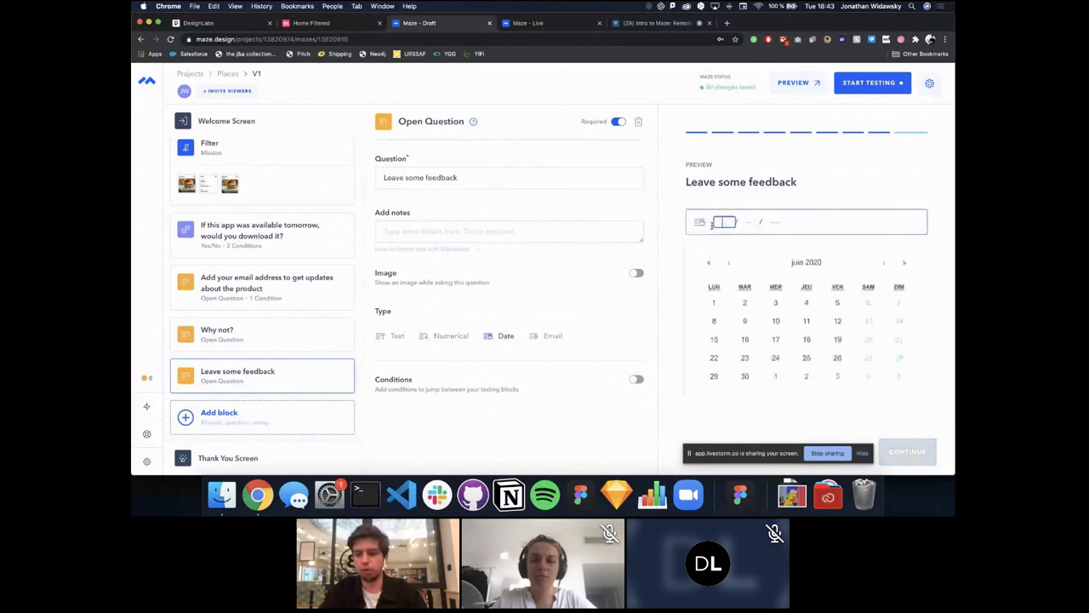
{"action": "left_click", "coordinate": [611, 304]}
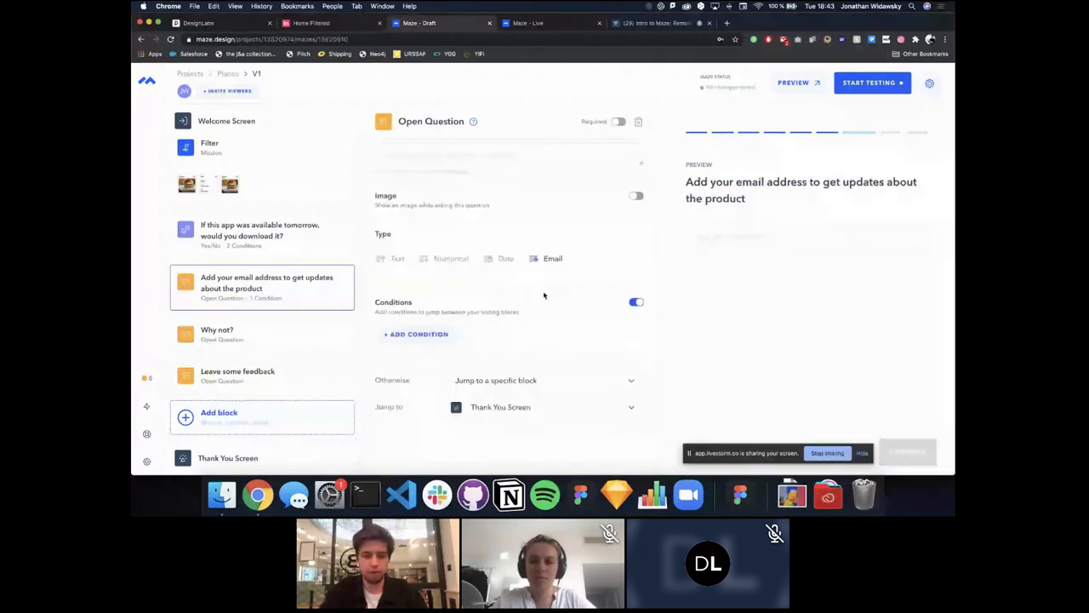
Step: Enable Thank You Screen customization and copy the default message into the Message field
{"action": "scroll", "coordinate": [261, 355], "scroll_direction": "up", "scroll_amount": 5}
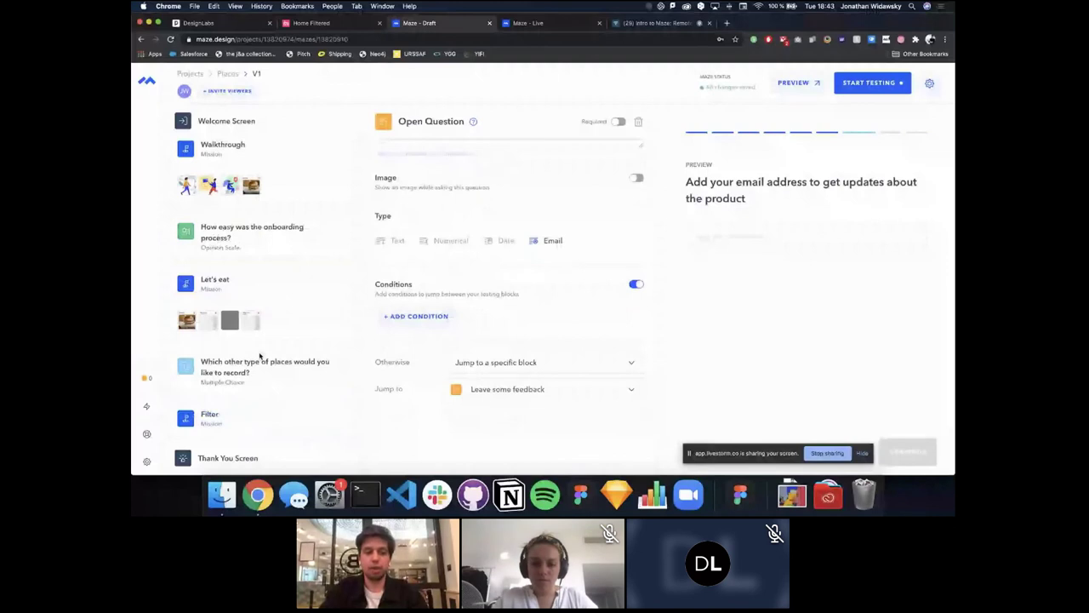
{"action": "left_click", "coordinate": [255, 121]}
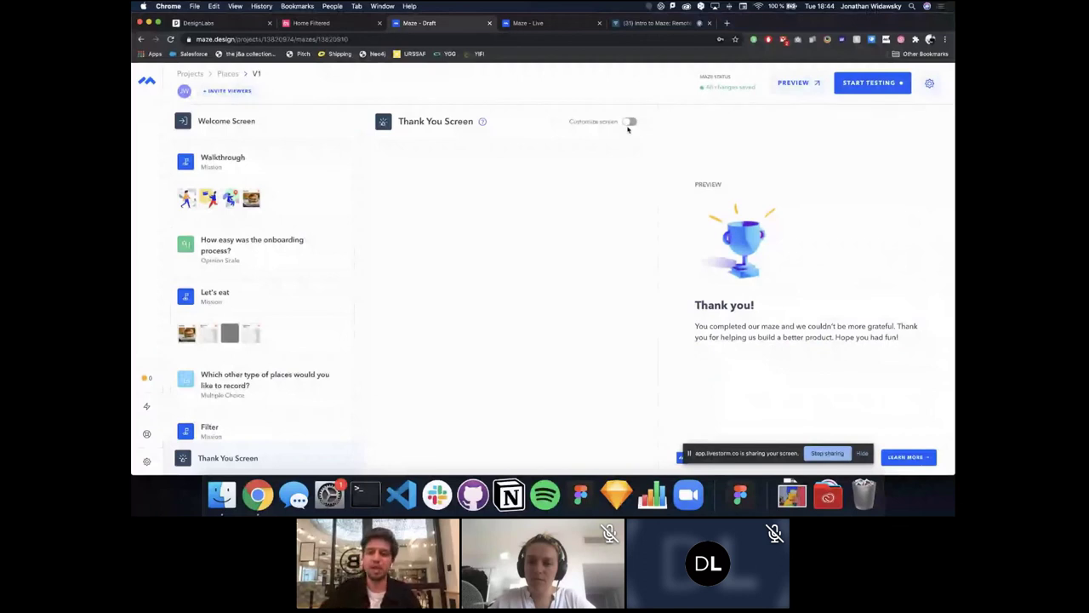
{"action": "left_click", "coordinate": [631, 121]}
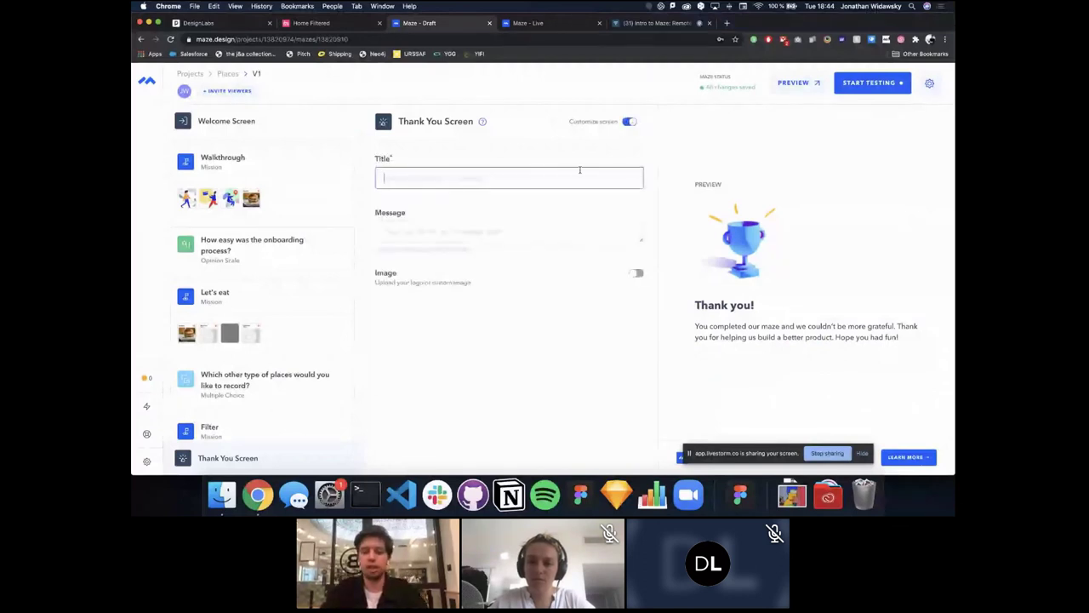
{"action": "triple_click", "coordinate": [709, 327]}
{"action": "key", "text": "super+c"}
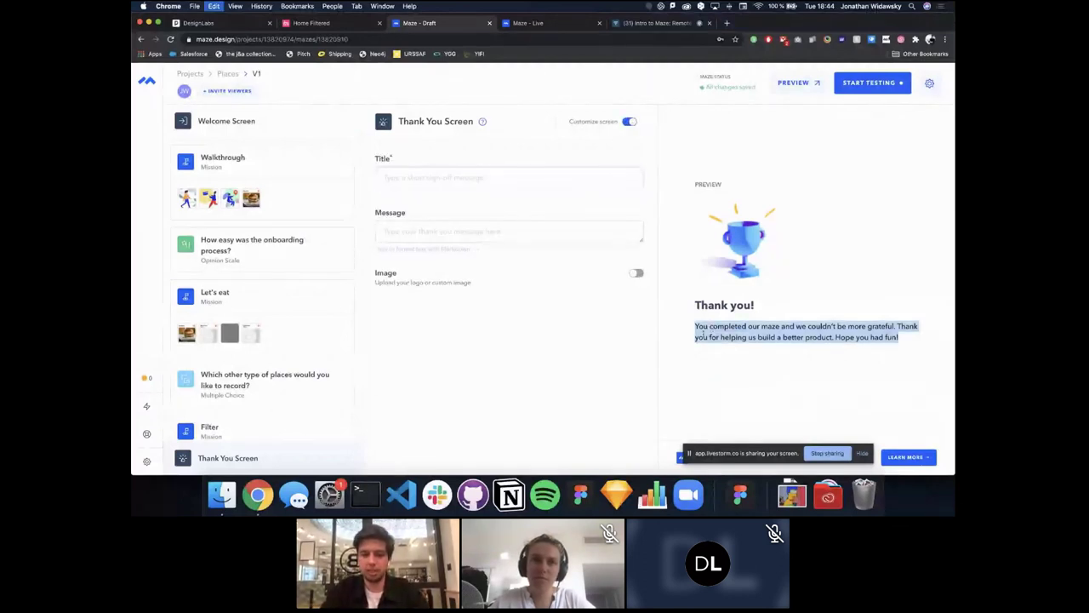
{"action": "left_click", "coordinate": [457, 230]}
{"action": "key", "text": "super+v"}
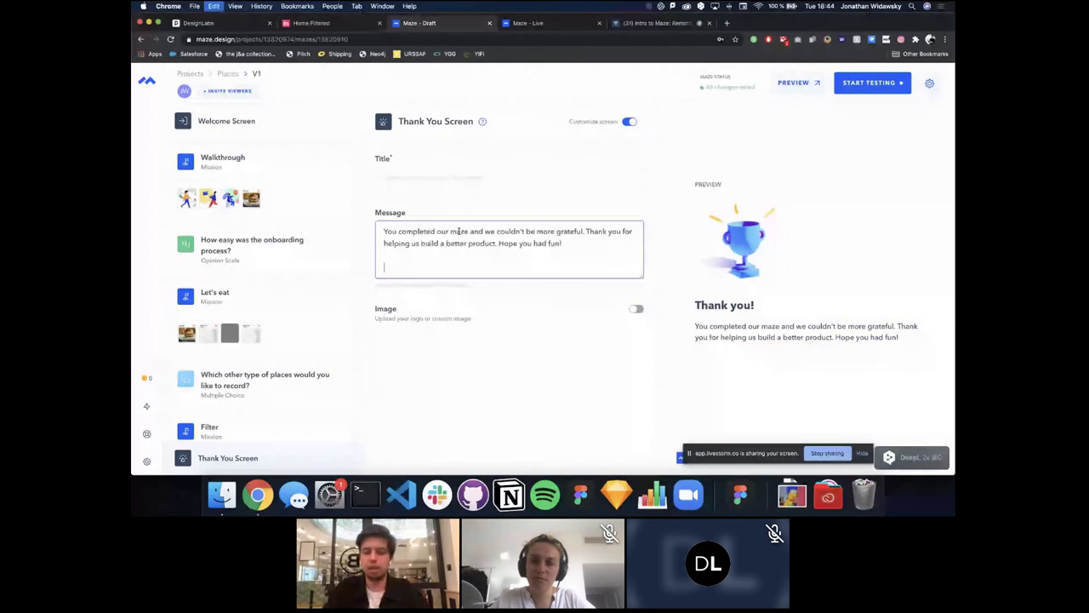
{"action": "key", "text": "BackSpace"}
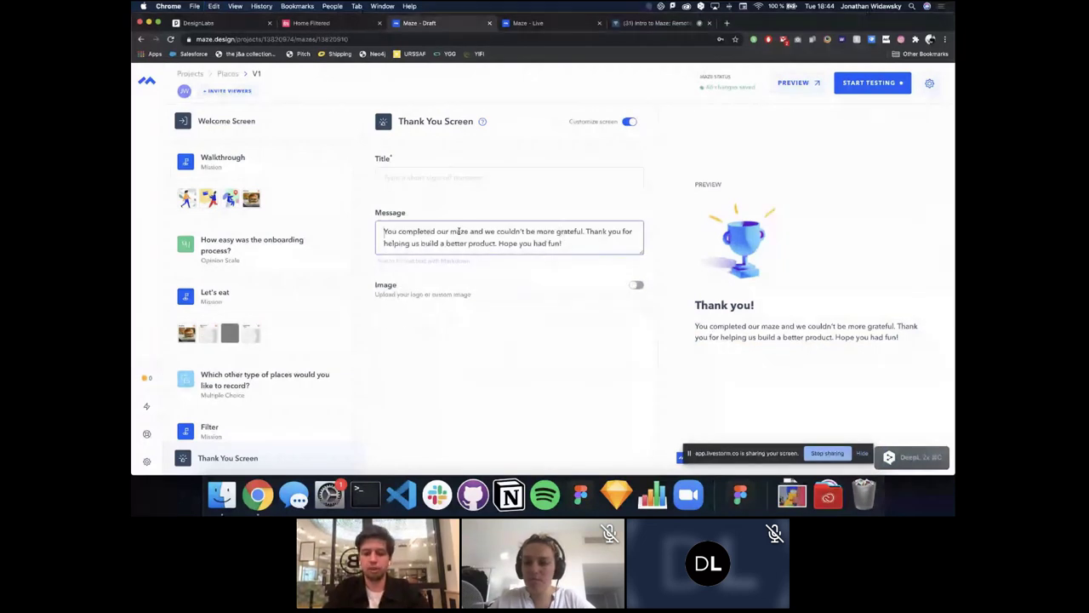
{"action": "left_click", "coordinate": [437, 231]}
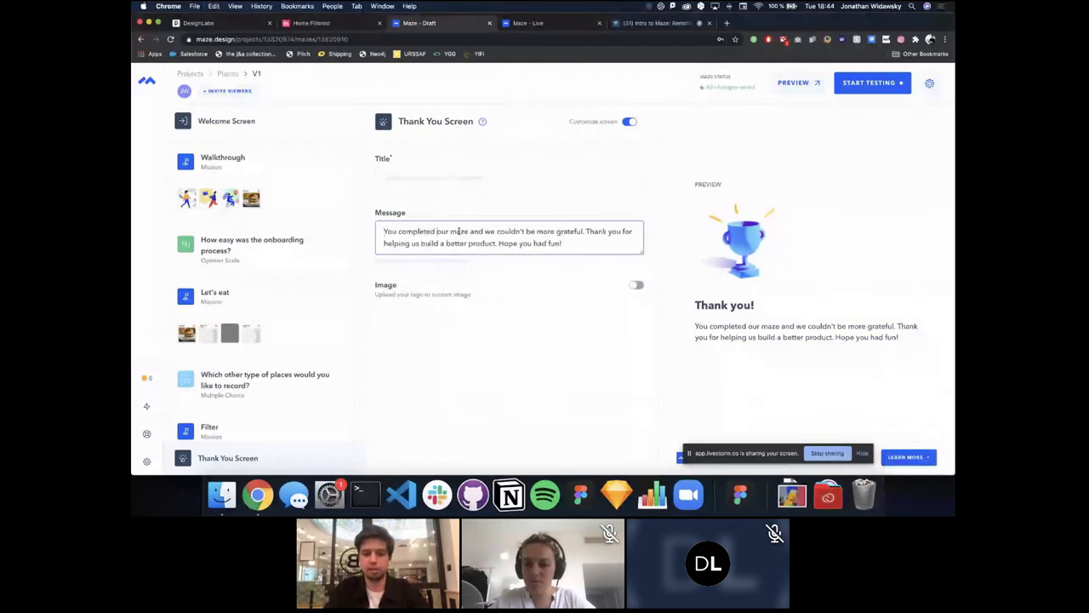
{"action": "type", "text": "**"}
{"action": "key", "text": "alt+Right"}
{"action": "key", "text": "alt+Right"}
{"action": "type", "text": "**"}
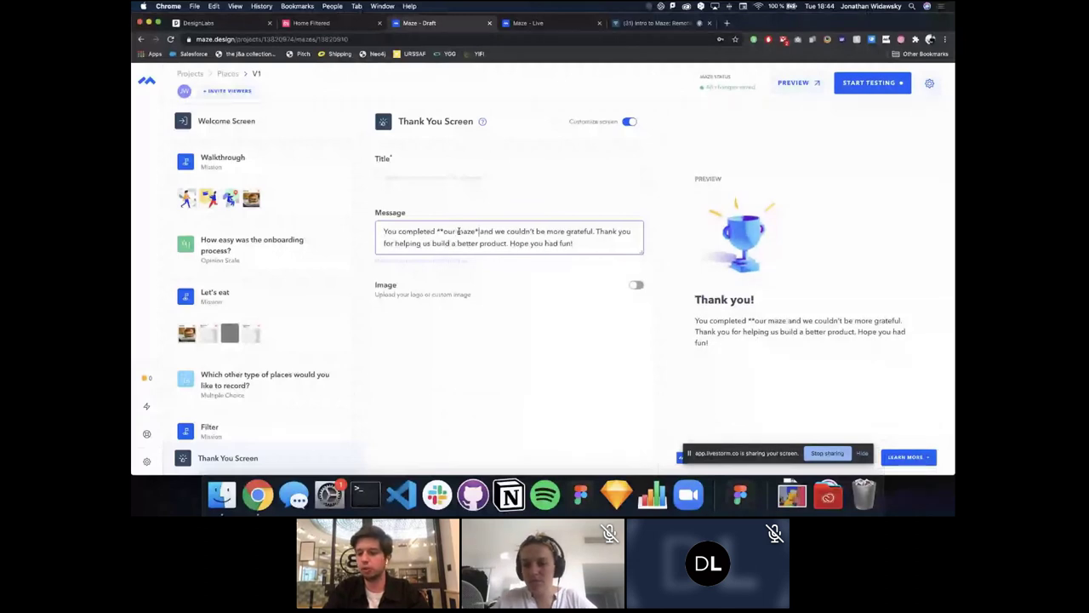
{"action": "key", "text": "BackSpace"}
{"action": "key", "text": "BackSpace"}
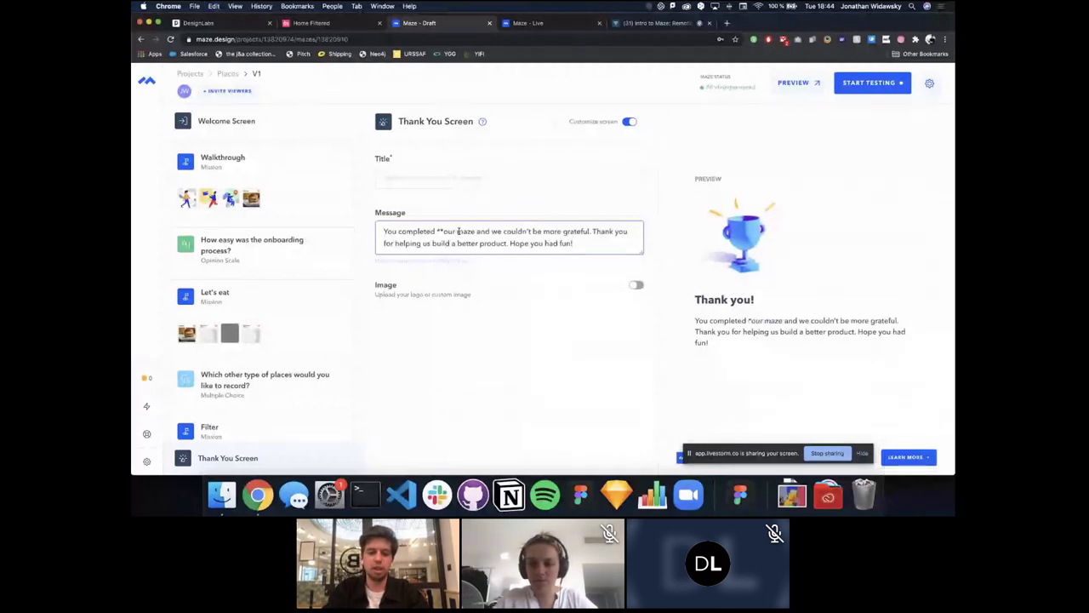
{"action": "key", "text": "BackSpace"}
{"action": "key", "text": "BackSpace"}
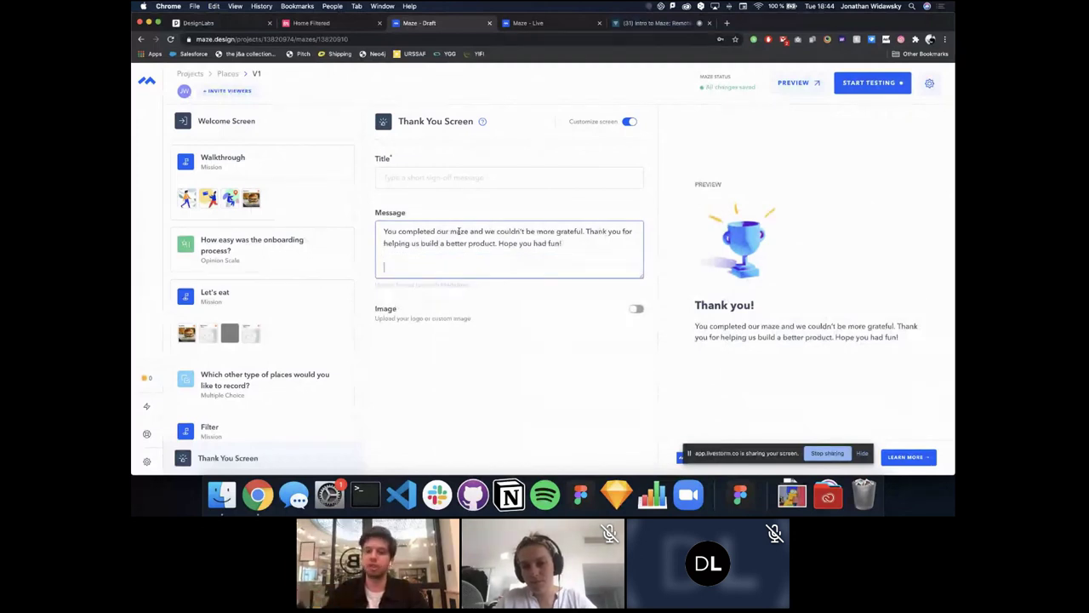
{"action": "type", "text": "htt"}
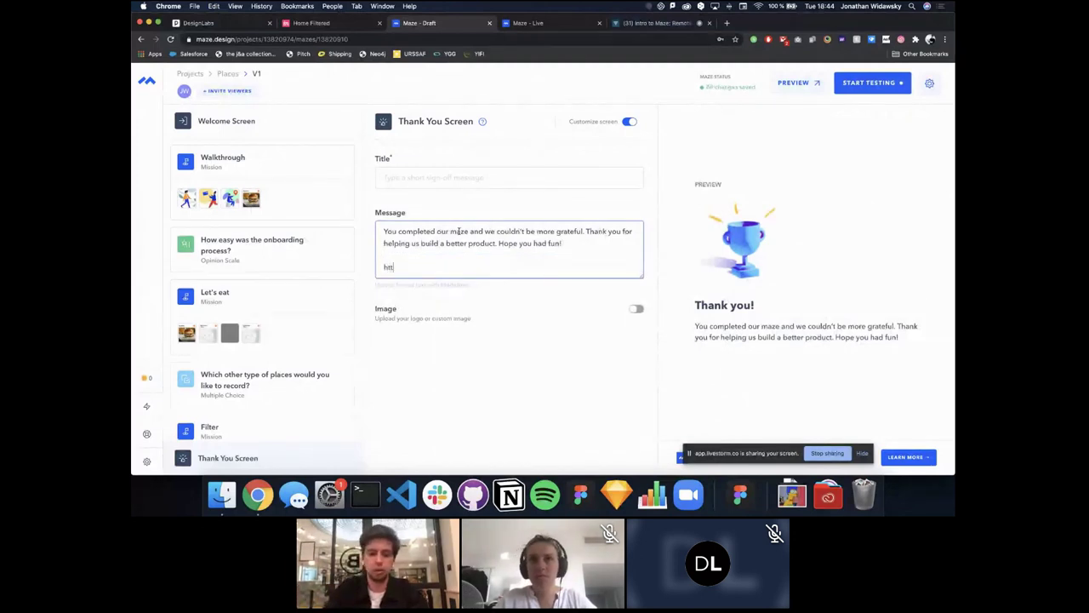
{"action": "type", "text": "ps://"}
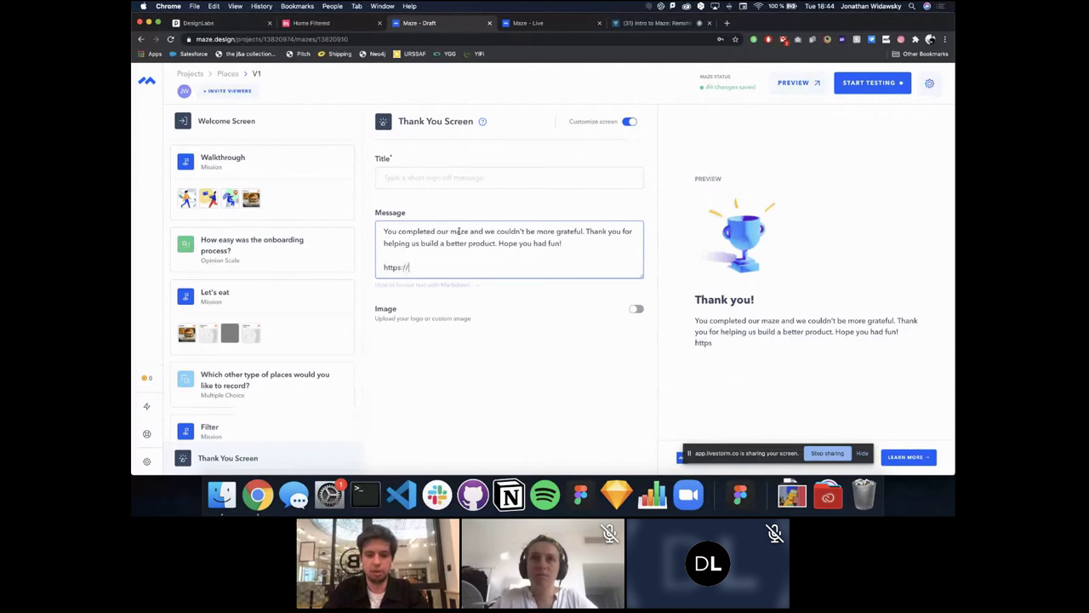
{"action": "type", "text": "google.com"}
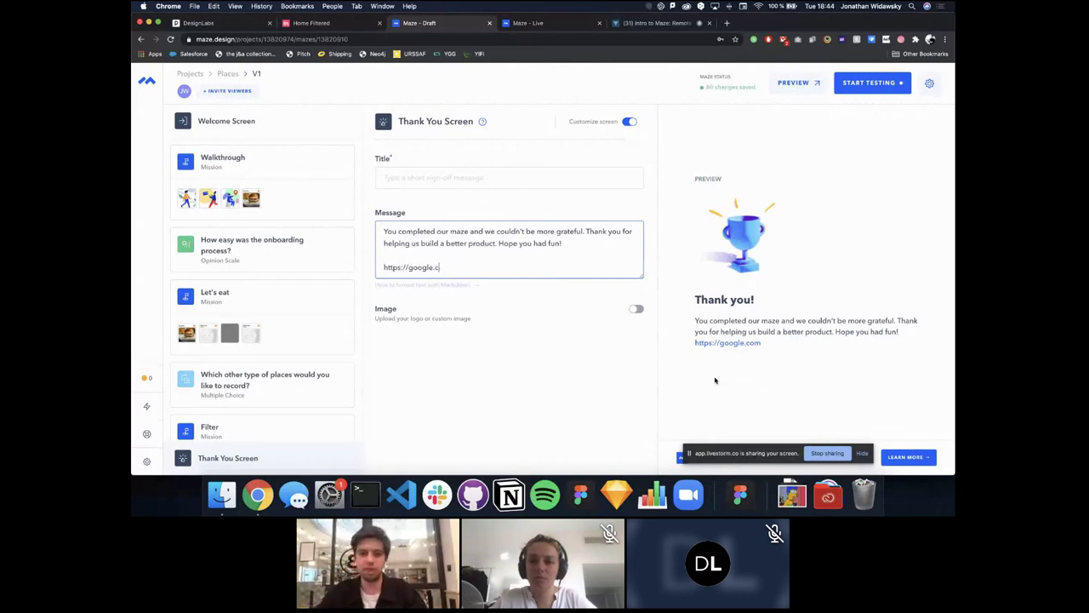
{"action": "left_click", "coordinate": [630, 122]}
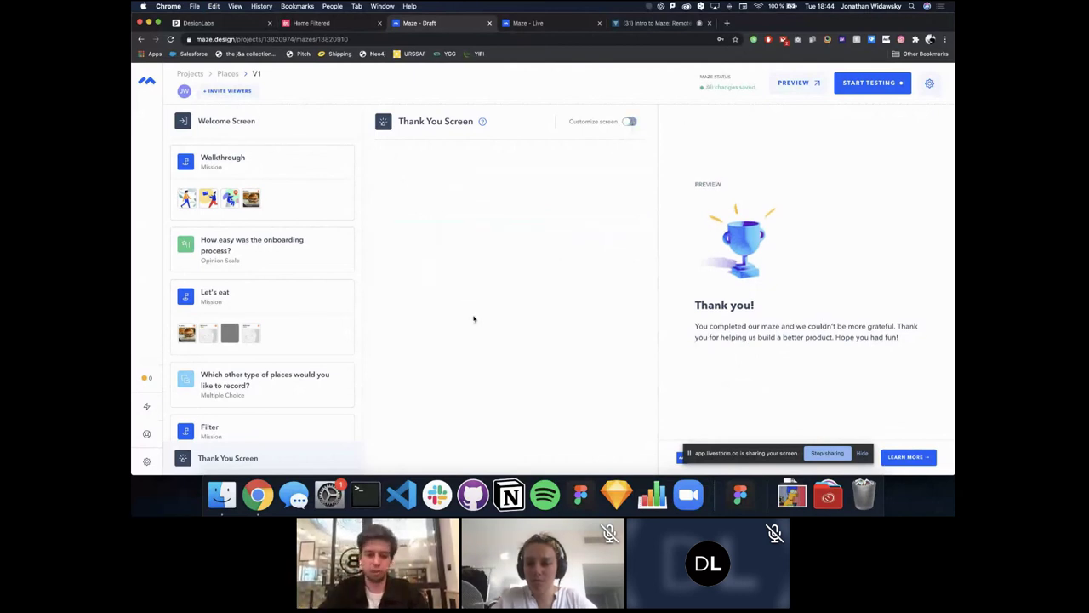
Step: Look over the onboarding Opinion Scale and Let's eat mission, then open the email question
{"action": "mouse_move", "coordinate": [261, 381]}
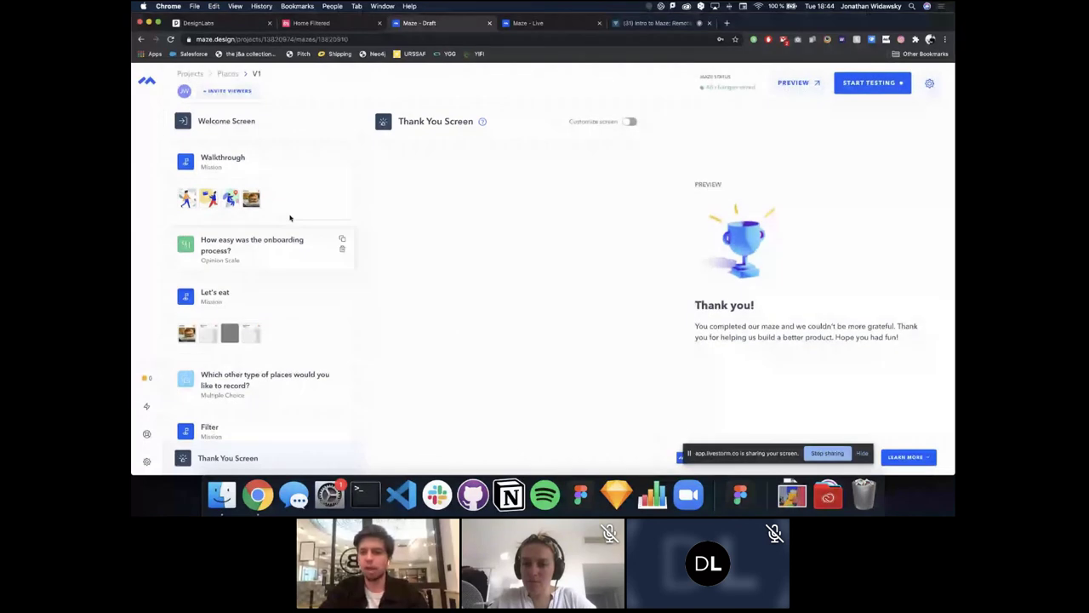
{"action": "left_click", "coordinate": [273, 249]}
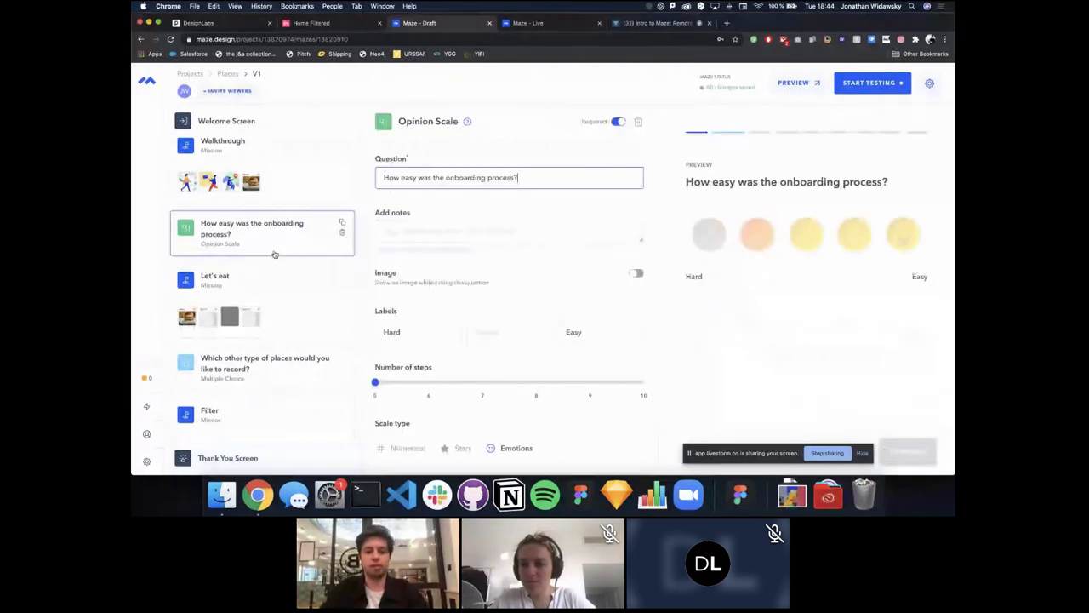
{"action": "scroll", "coordinate": [268, 266], "scroll_direction": "down", "scroll_amount": 1}
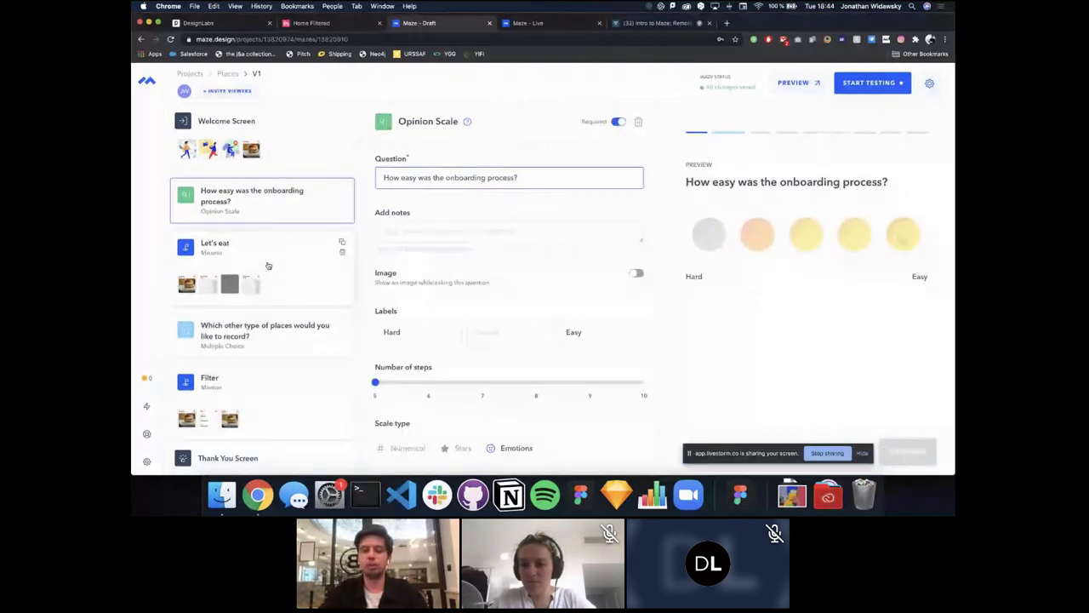
{"action": "scroll", "coordinate": [267, 264], "scroll_direction": "down", "scroll_amount": 5}
{"action": "scroll", "coordinate": [270, 305], "scroll_direction": "up", "scroll_amount": 6}
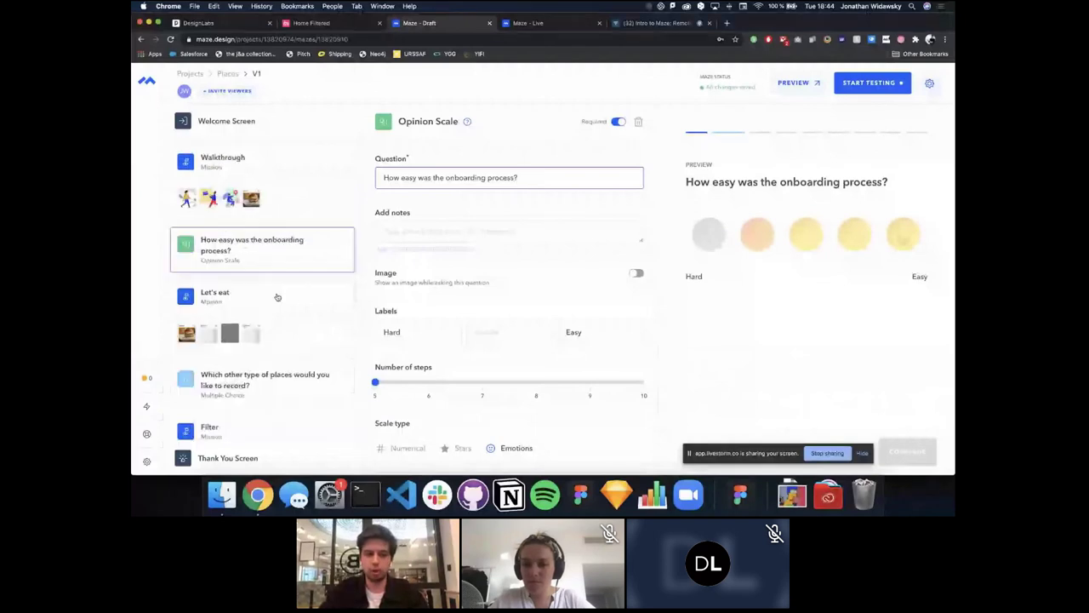
{"action": "left_click", "coordinate": [277, 297]}
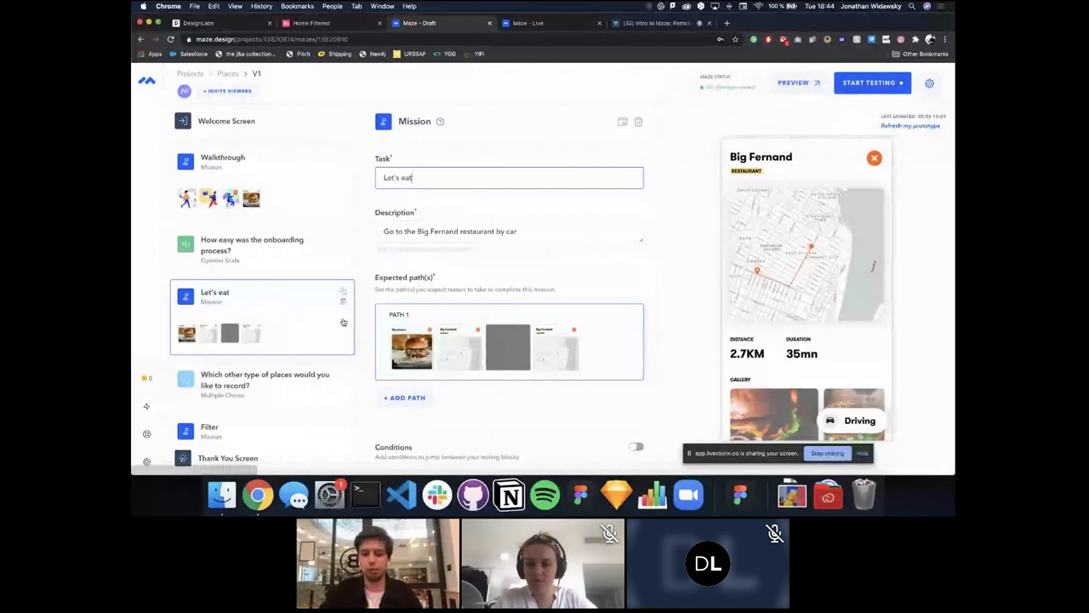
{"action": "scroll", "coordinate": [343, 323], "scroll_direction": "down", "scroll_amount": 5}
{"action": "left_click", "coordinate": [339, 284]}
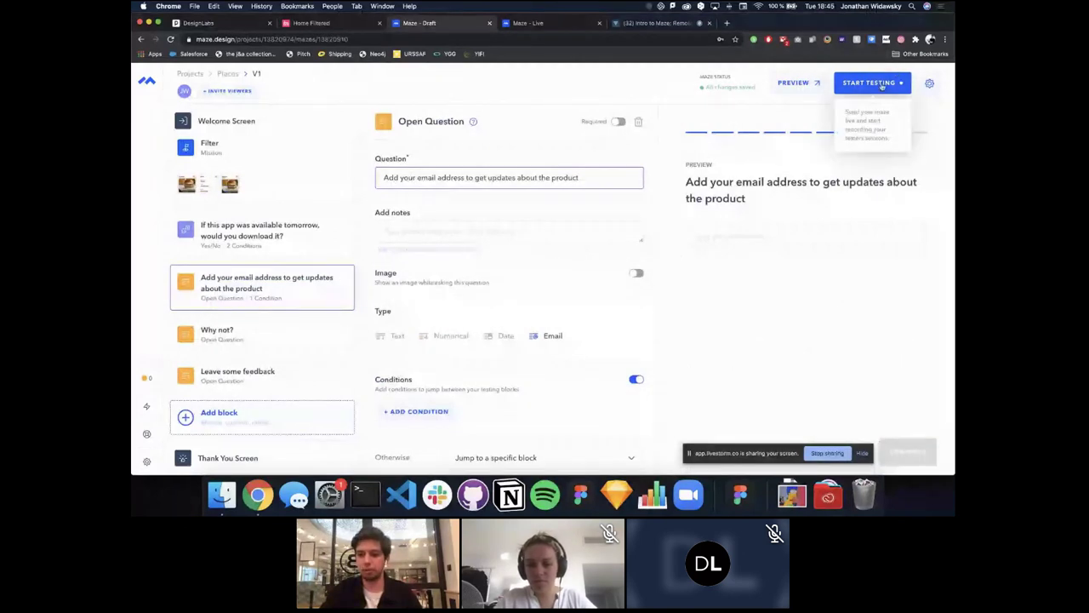
Step: Start testing and confirm so the maze goes live
{"action": "left_click", "coordinate": [882, 84]}
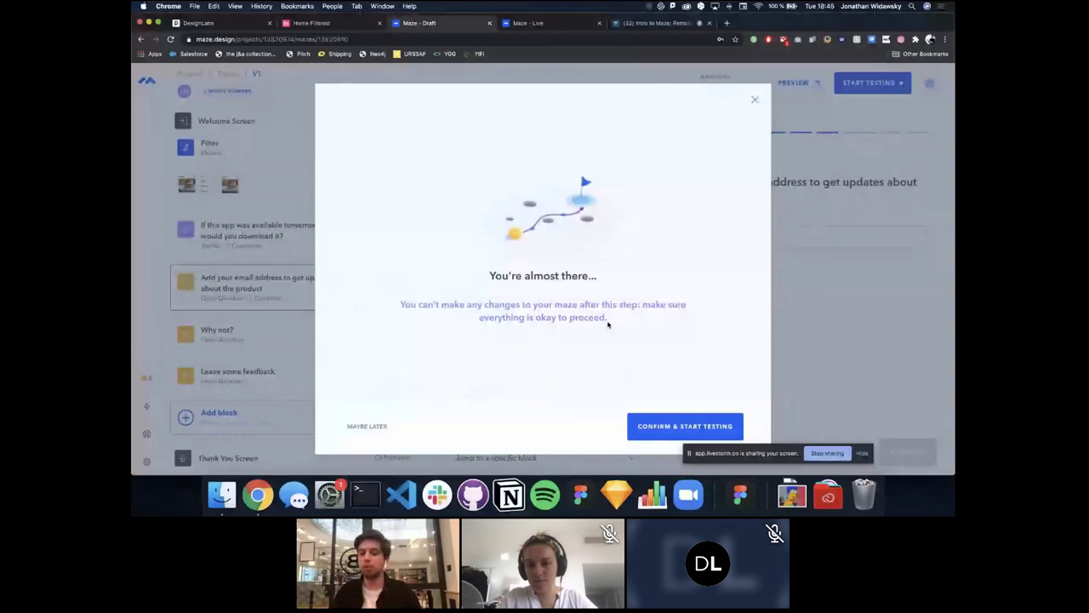
{"action": "left_click", "coordinate": [649, 430]}
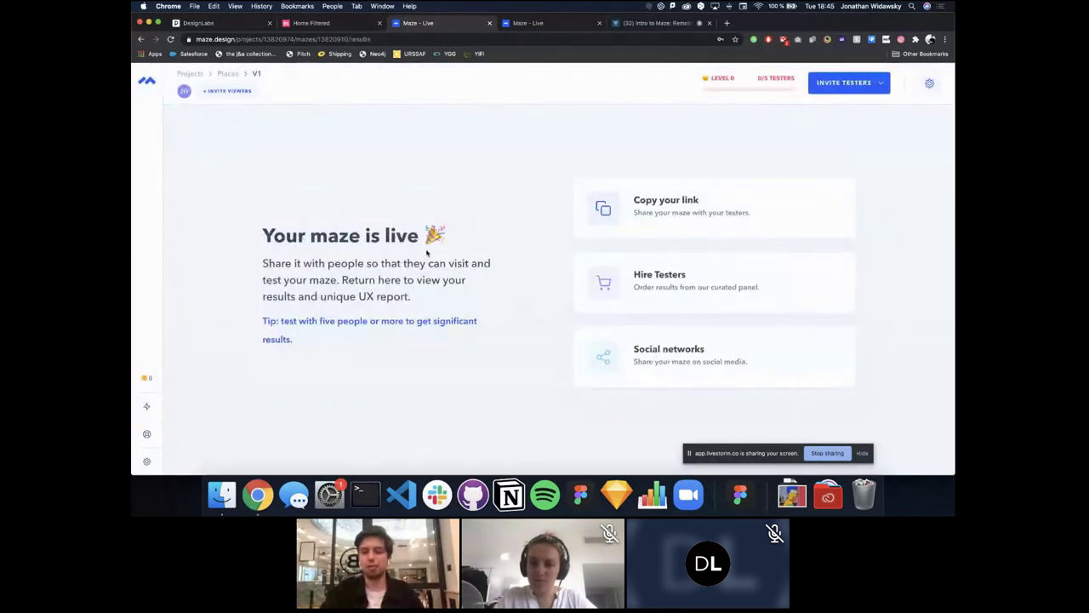
Step: Dismiss the link and Hire testers panels, then copy the live maze's share link
{"action": "left_click", "coordinate": [673, 209]}
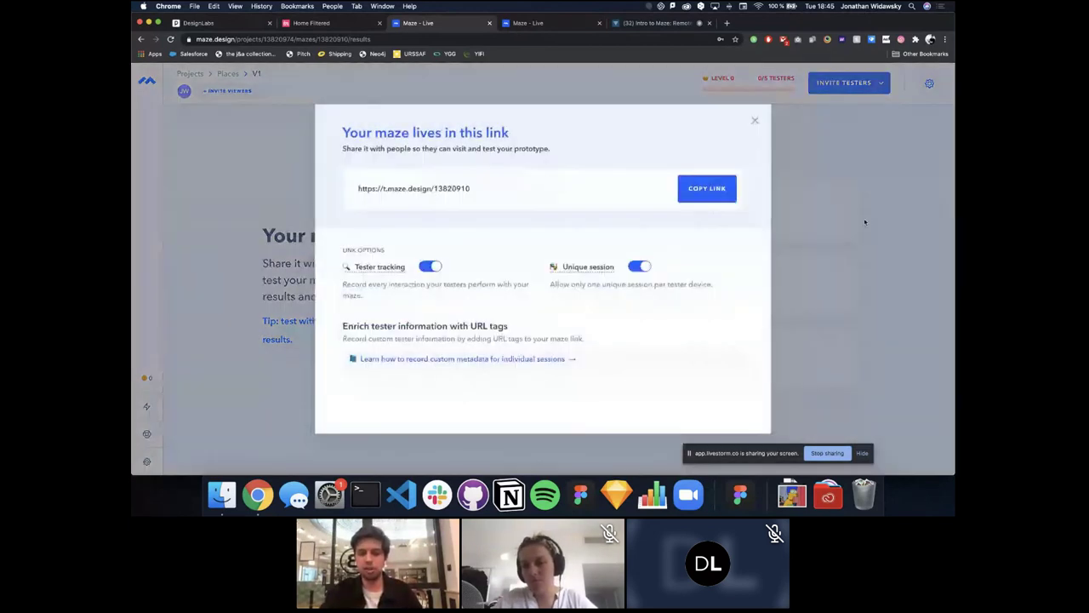
{"action": "left_click", "coordinate": [863, 220]}
{"action": "left_click", "coordinate": [682, 290]}
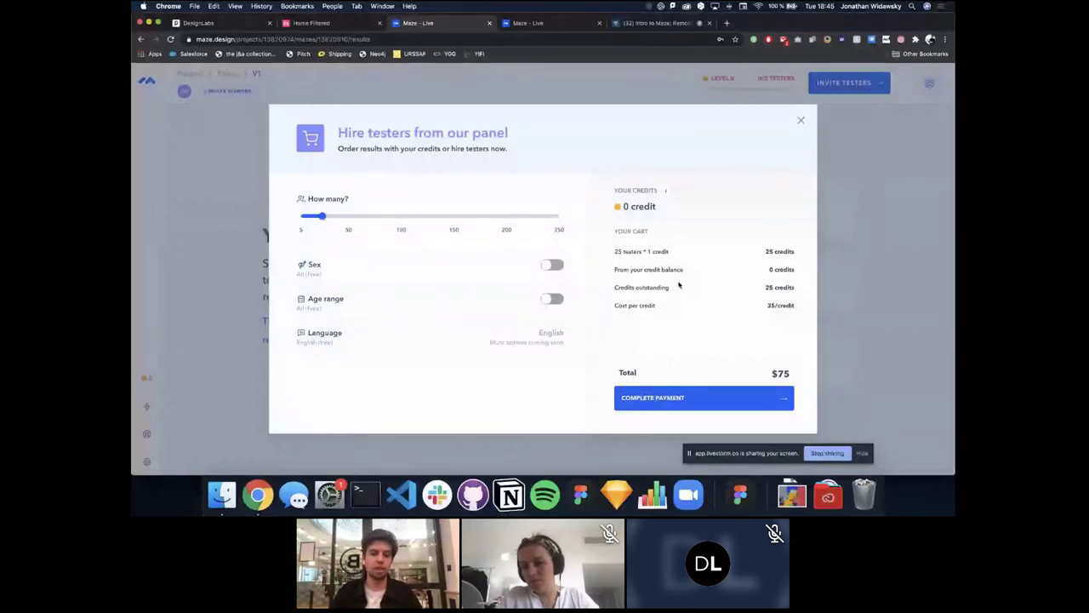
{"action": "left_click", "coordinate": [928, 241]}
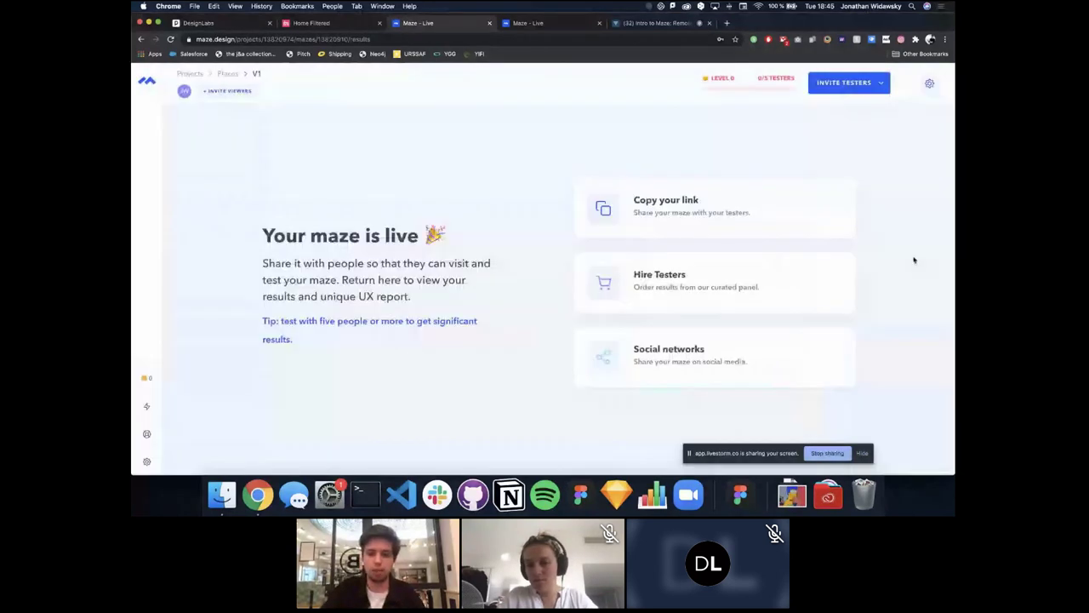
{"action": "left_click", "coordinate": [651, 215]}
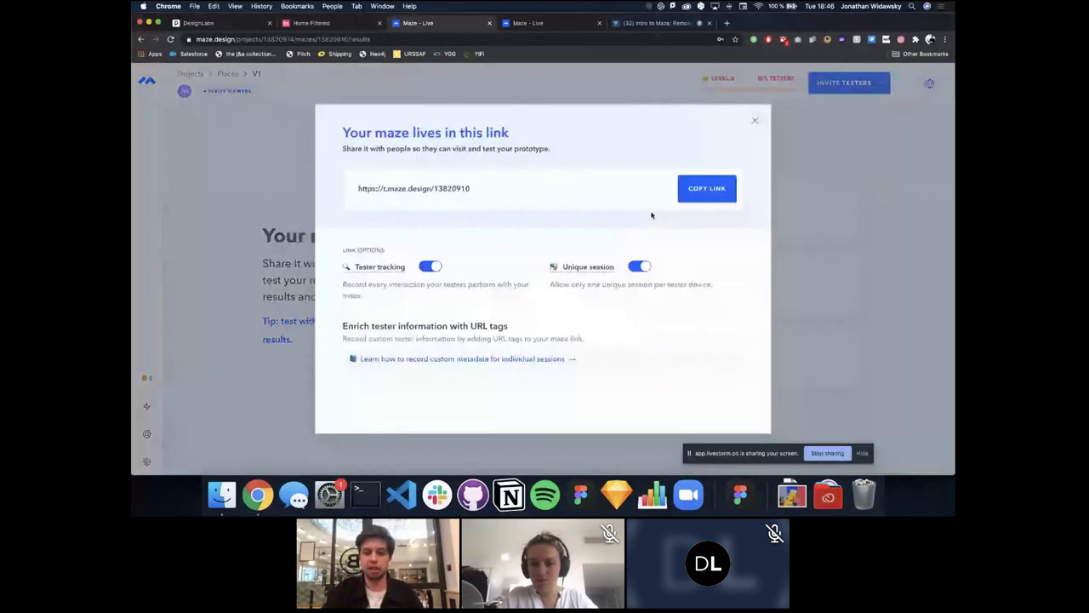
{"action": "left_click", "coordinate": [700, 196]}
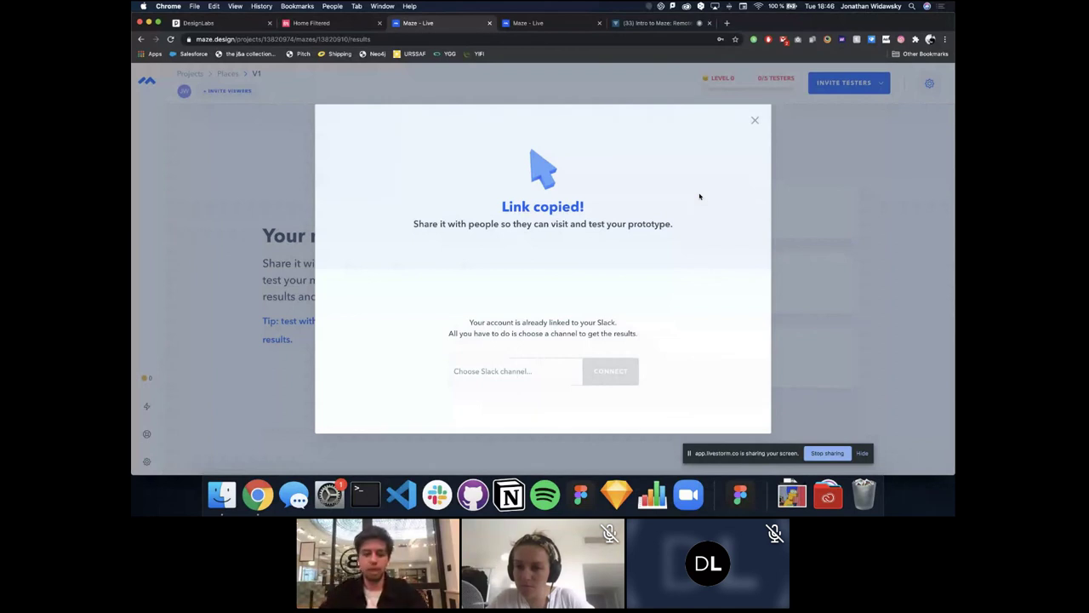
Step: Load the copied maze link in a new Chrome tab to show the welcome screen
{"action": "key", "text": "super+t"}
{"action": "type", "text": "https://t.maze.design/13820910"}
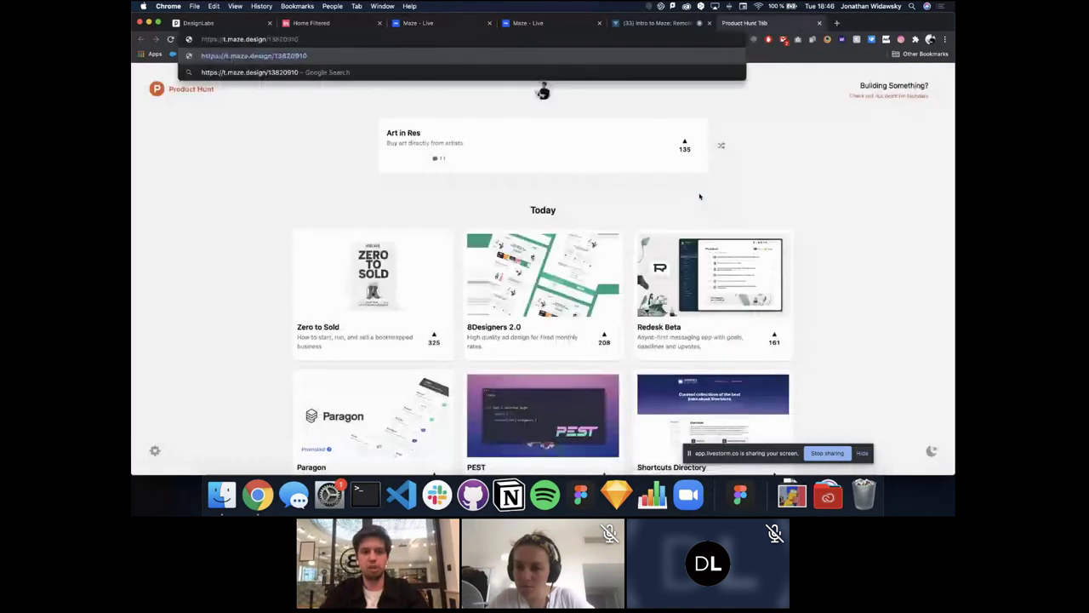
{"action": "key", "text": "Return"}
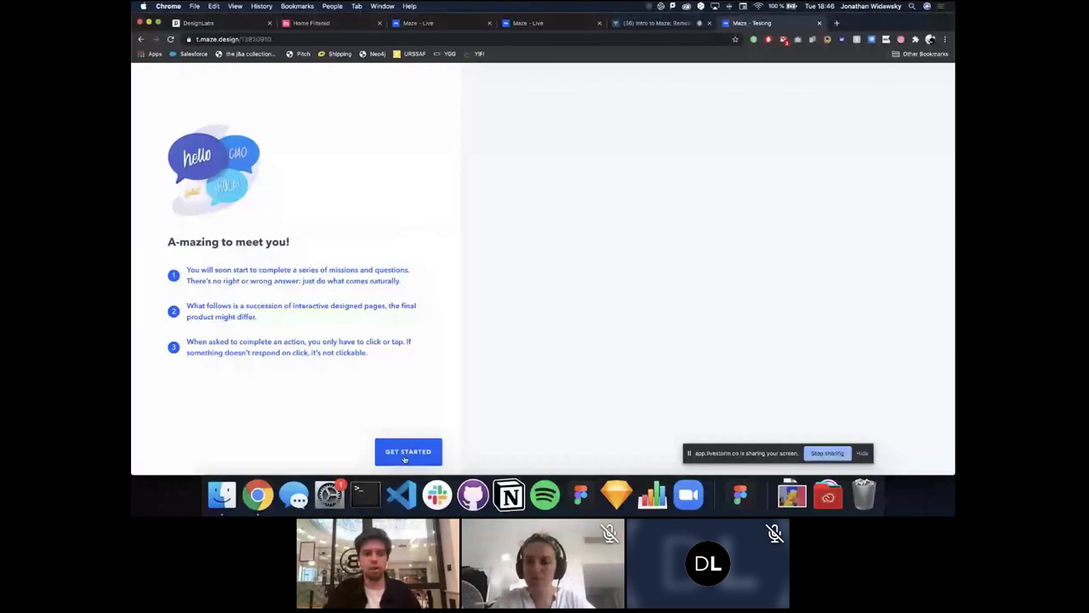
Step: Start the test and tap through the Walkthrough prototype's onboarding slides to complete the mission
{"action": "left_click", "coordinate": [405, 459]}
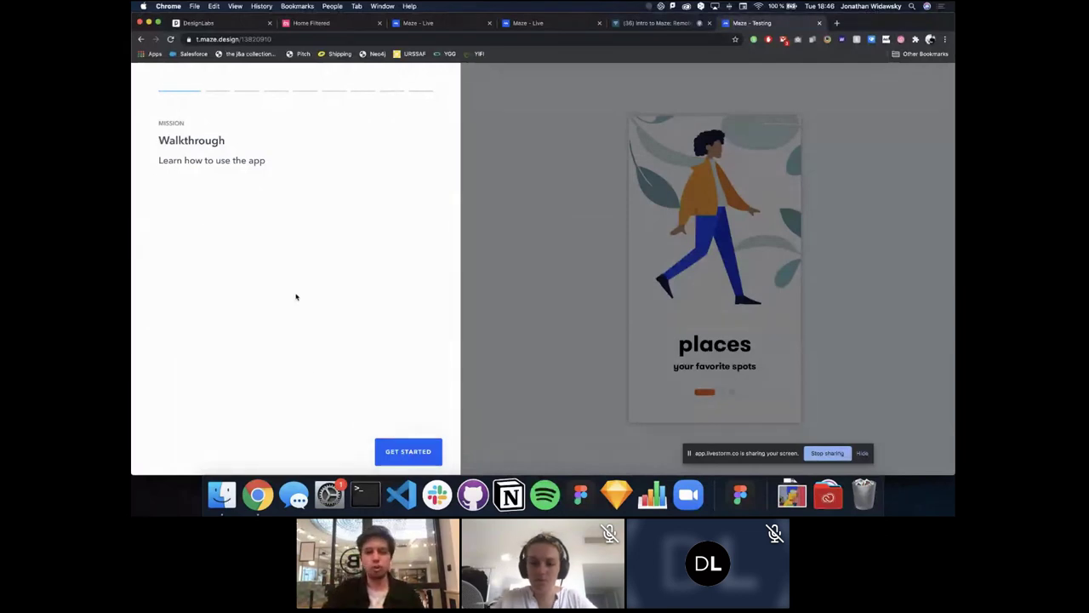
{"action": "left_click", "coordinate": [401, 454]}
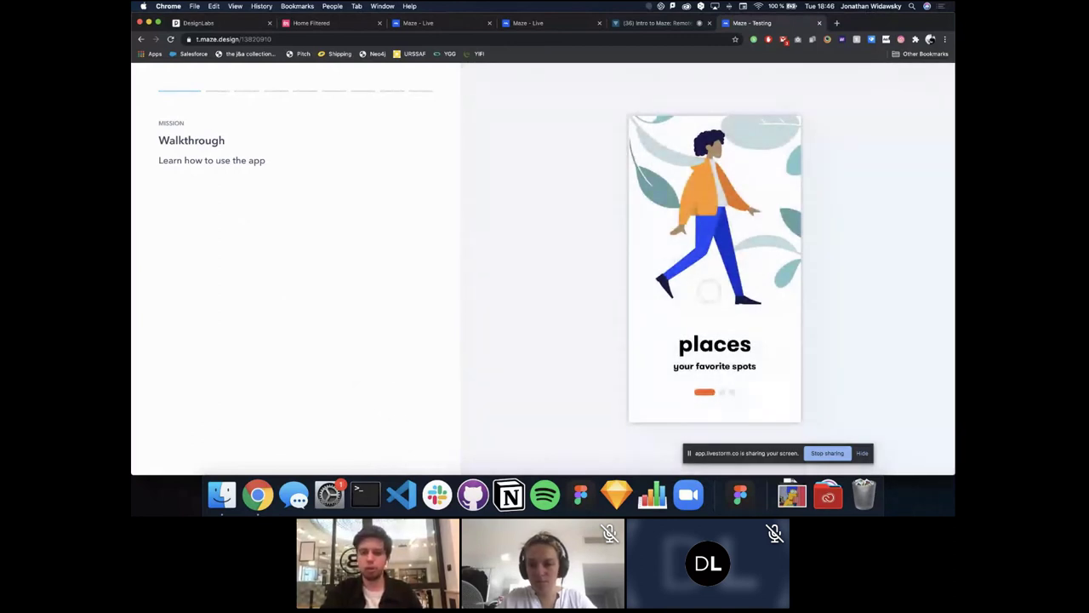
{"action": "left_click", "coordinate": [709, 292]}
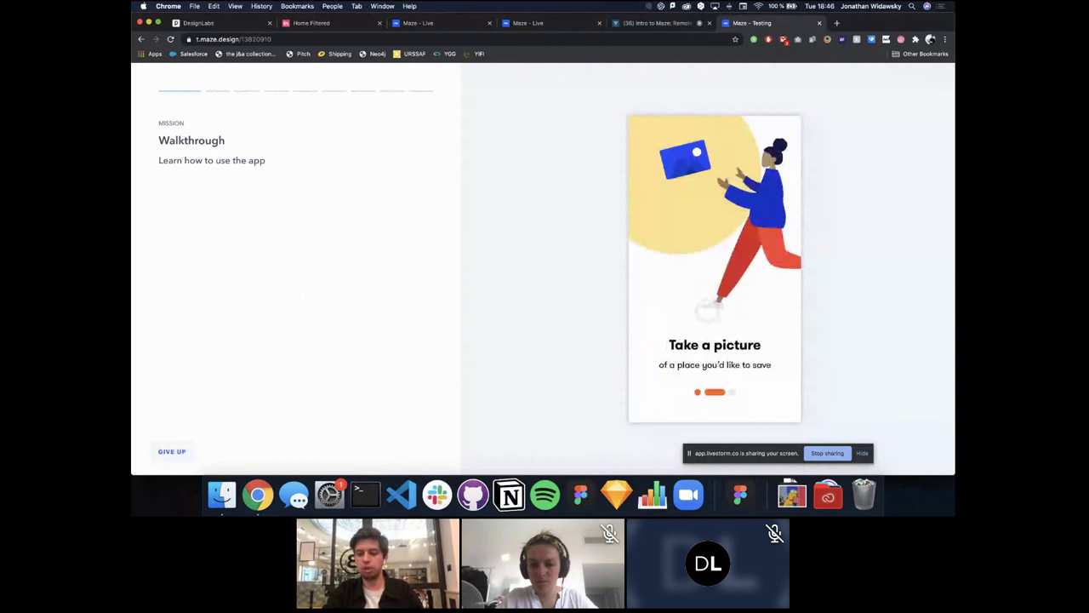
{"action": "left_click", "coordinate": [719, 294]}
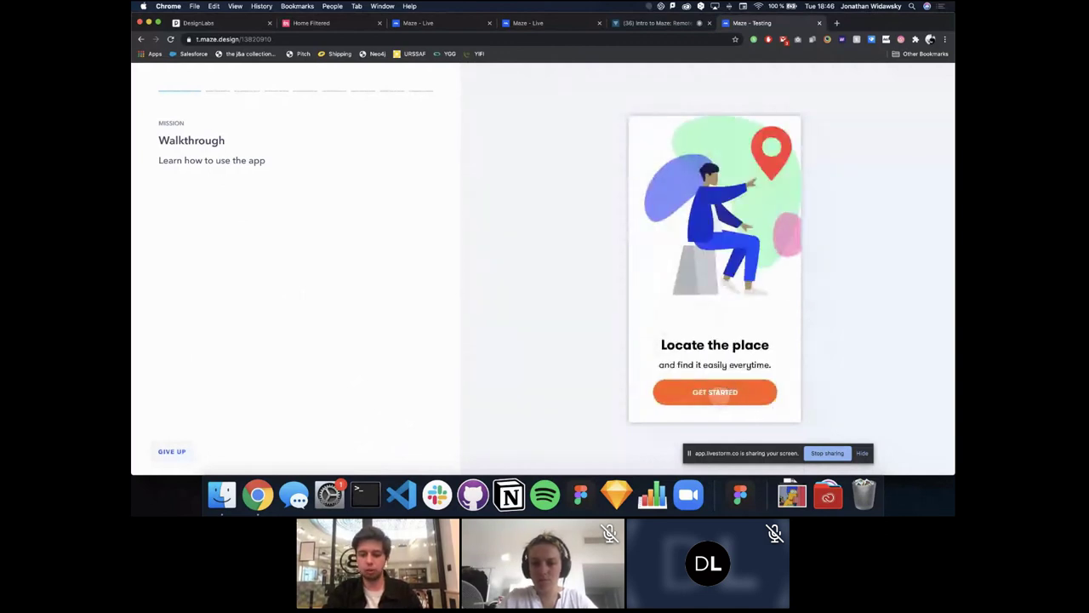
{"action": "left_click", "coordinate": [714, 396]}
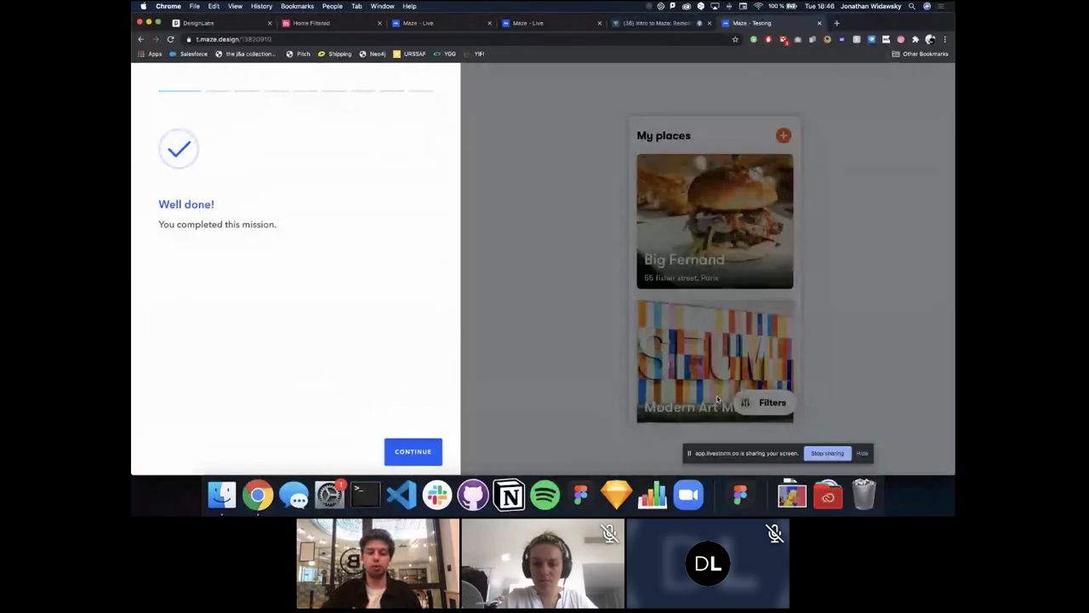
{"action": "left_click", "coordinate": [413, 452]}
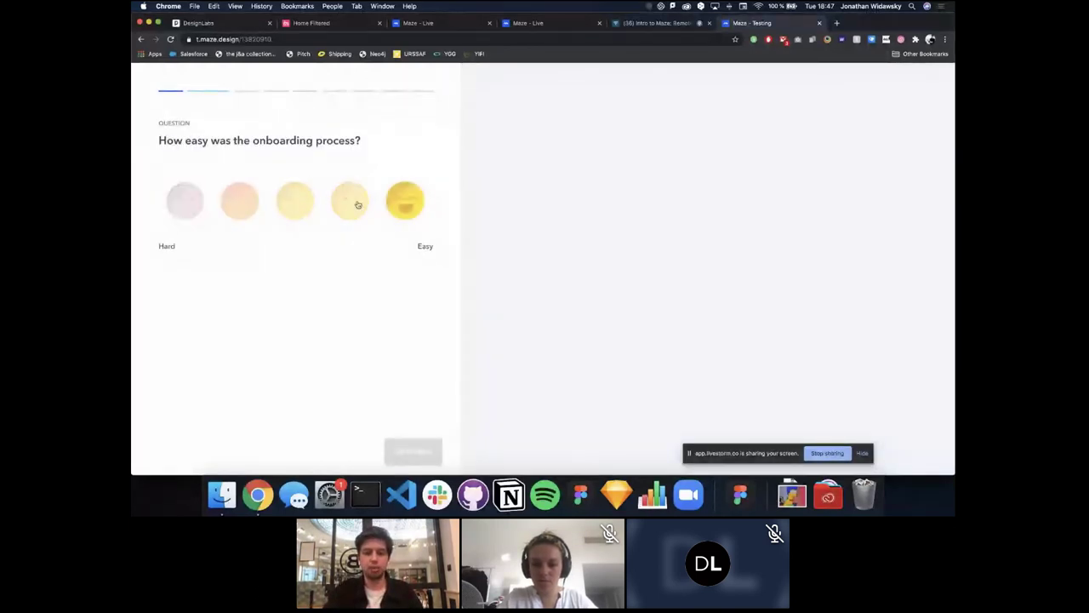
Step: Rate onboarding Easy, then complete Let's eat via Filters, Big Fernand and Driving transport
{"action": "left_click", "coordinate": [404, 202]}
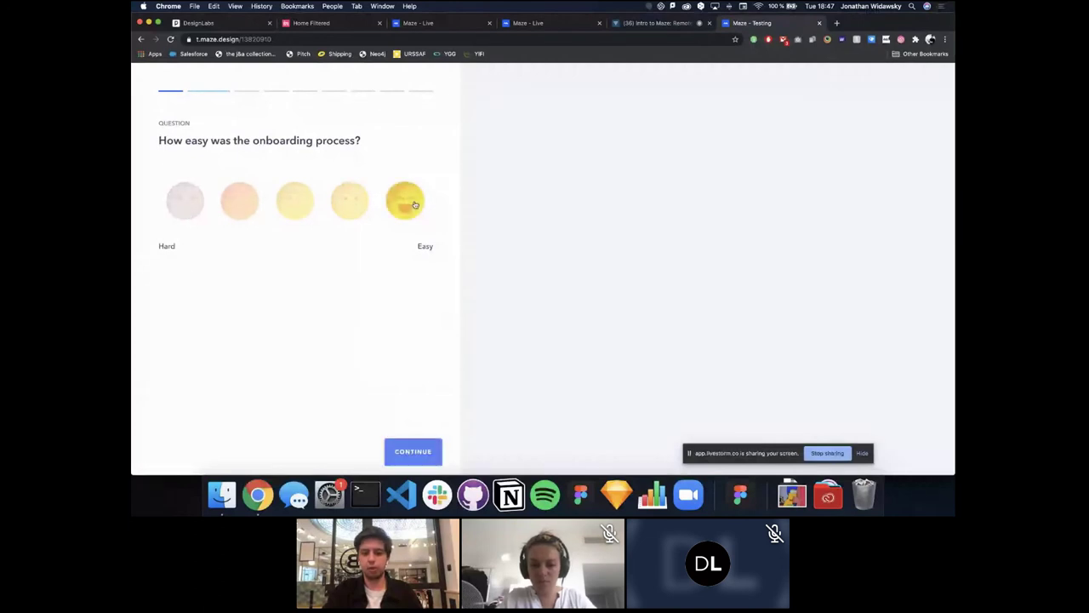
{"action": "left_click", "coordinate": [412, 452]}
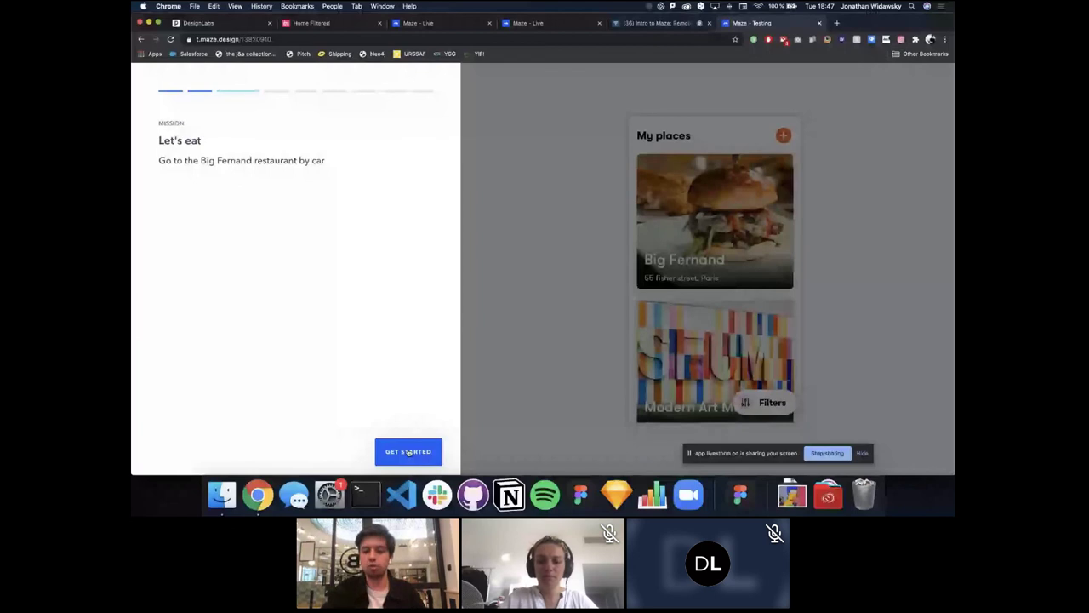
{"action": "left_click", "coordinate": [409, 452]}
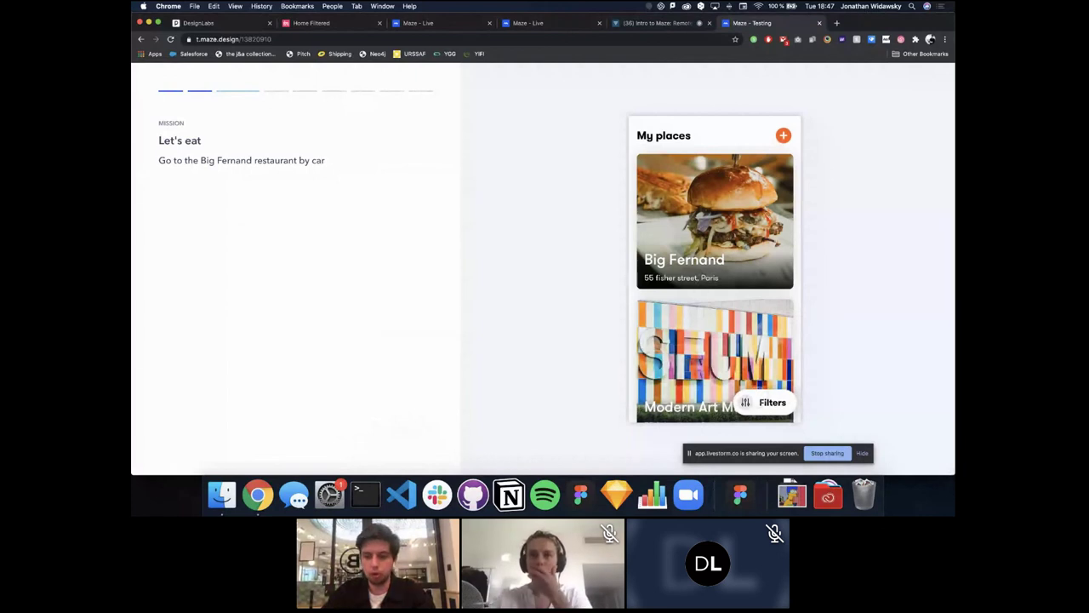
{"action": "left_click", "coordinate": [760, 402]}
{"action": "left_click", "coordinate": [717, 392]}
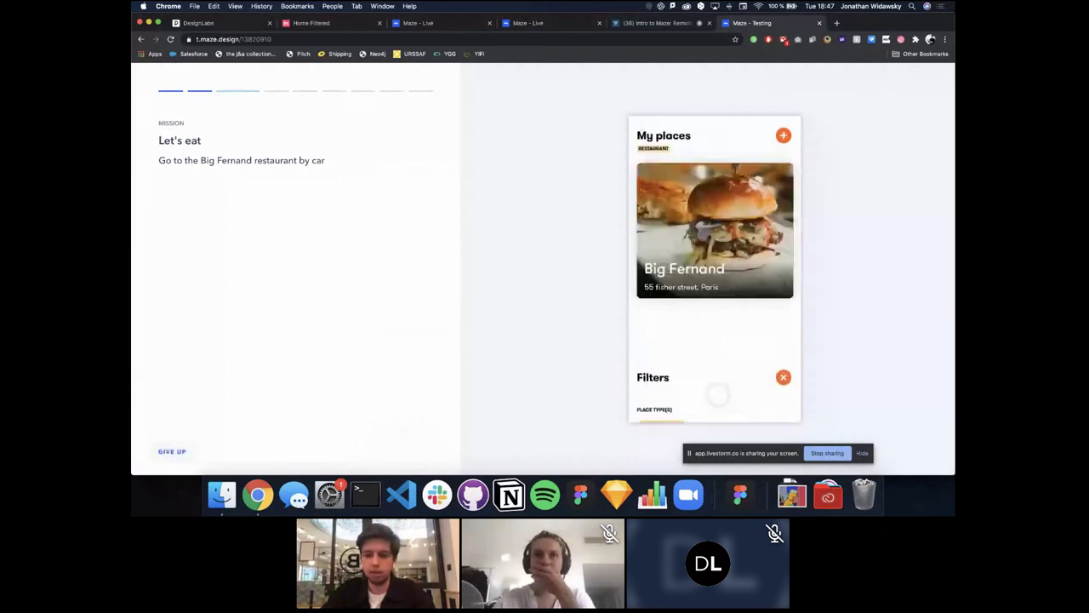
{"action": "left_click", "coordinate": [689, 261]}
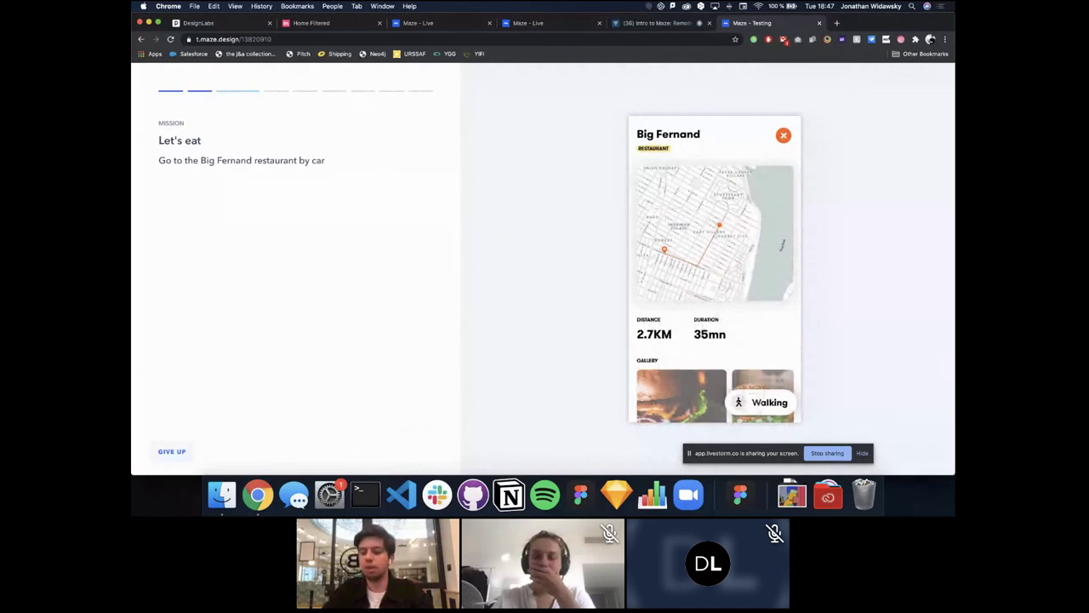
{"action": "left_click", "coordinate": [755, 402]}
{"action": "left_click", "coordinate": [769, 376]}
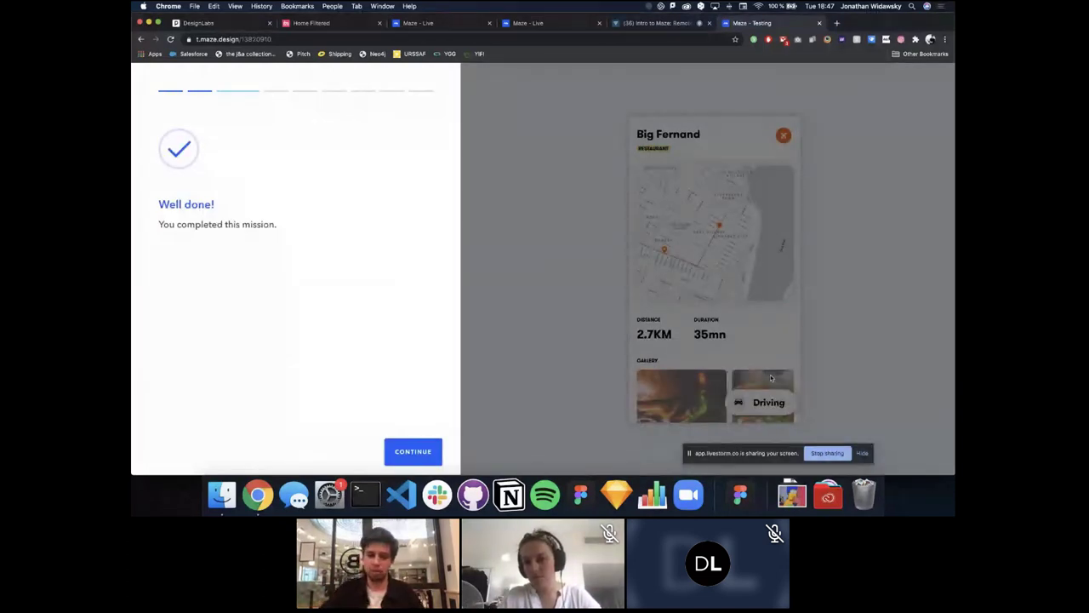
Step: Answer the place-type question with Restaurants and Museums
{"action": "left_click", "coordinate": [426, 451]}
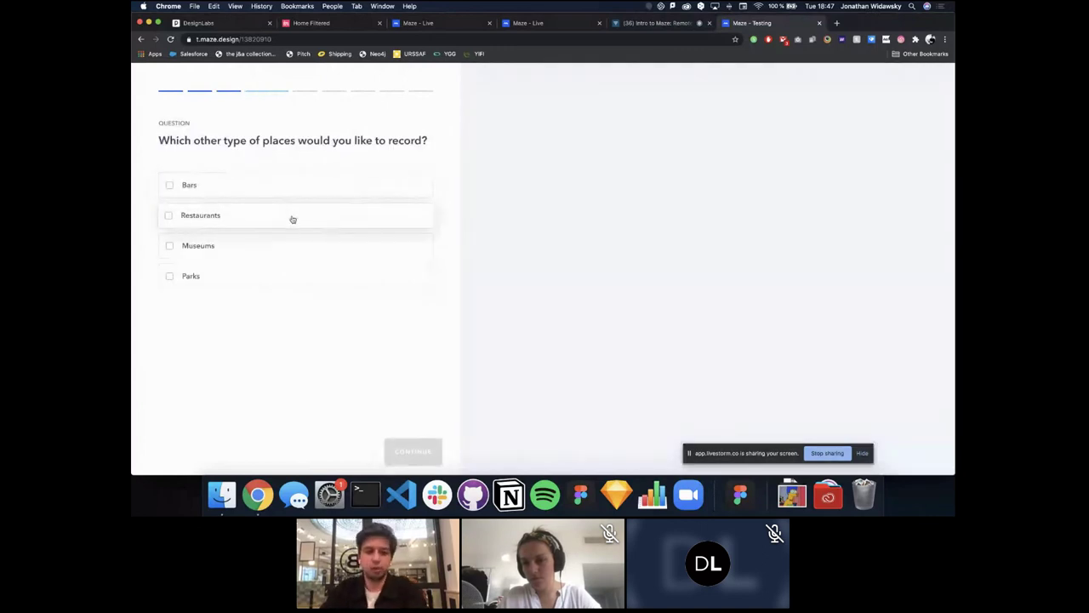
{"action": "left_click", "coordinate": [291, 223]}
{"action": "left_click", "coordinate": [287, 247]}
{"action": "left_click", "coordinate": [404, 451]}
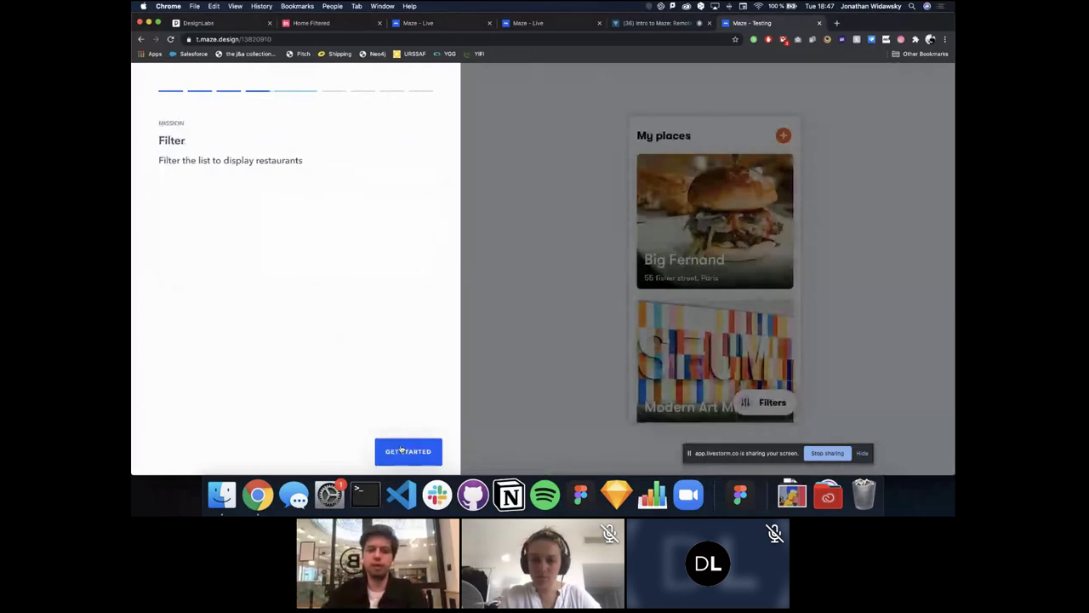
Step: Attempt the Filter mission by setting Big Fernand's transport to driving, then give up
{"action": "left_click", "coordinate": [405, 451]}
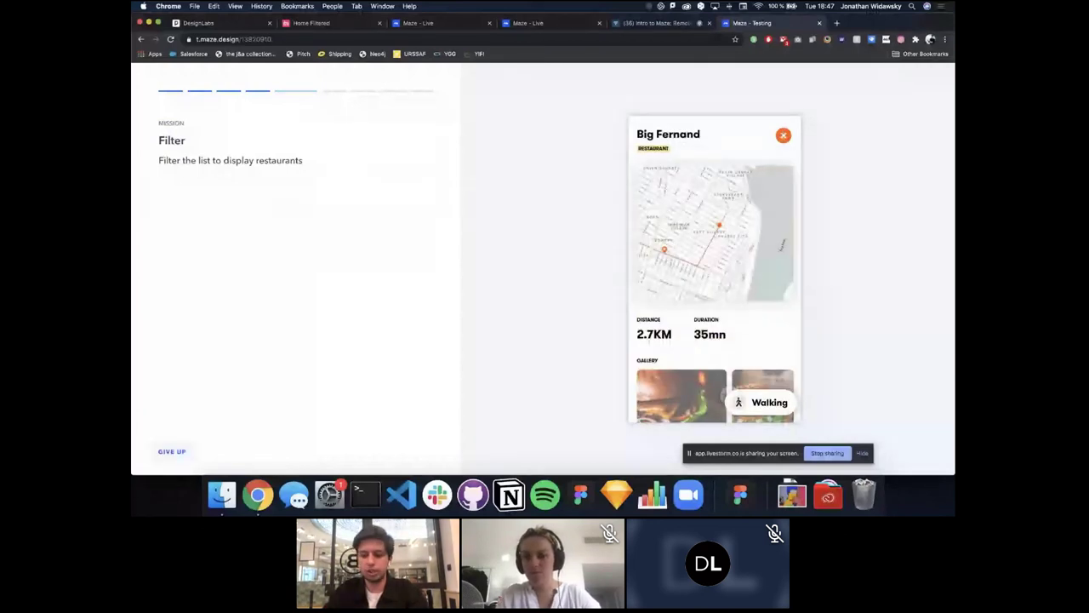
{"action": "left_click", "coordinate": [739, 399]}
{"action": "left_click", "coordinate": [760, 376]}
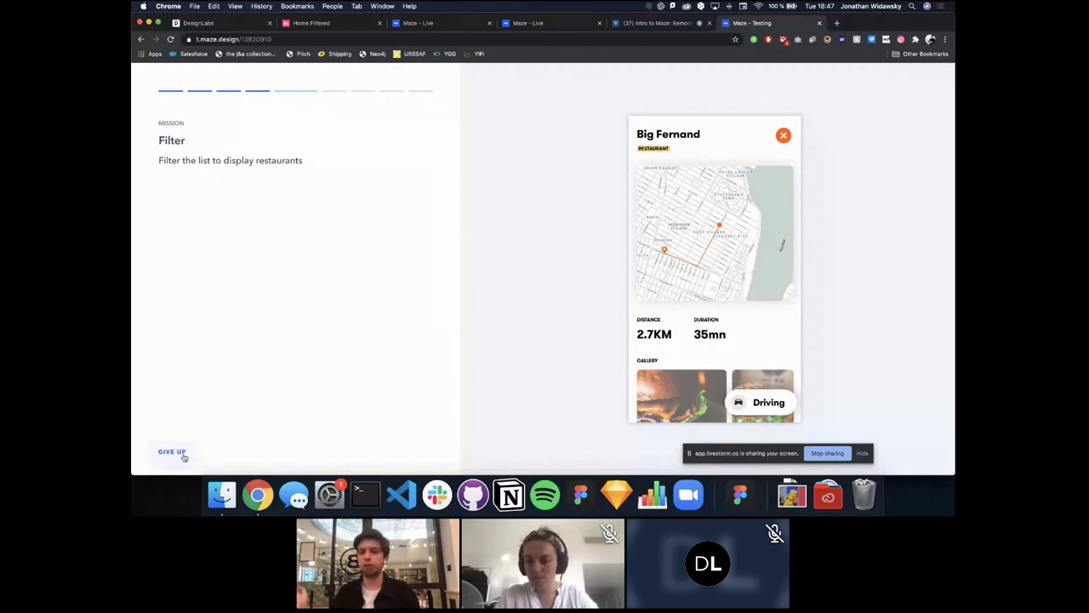
{"action": "left_click", "coordinate": [172, 452]}
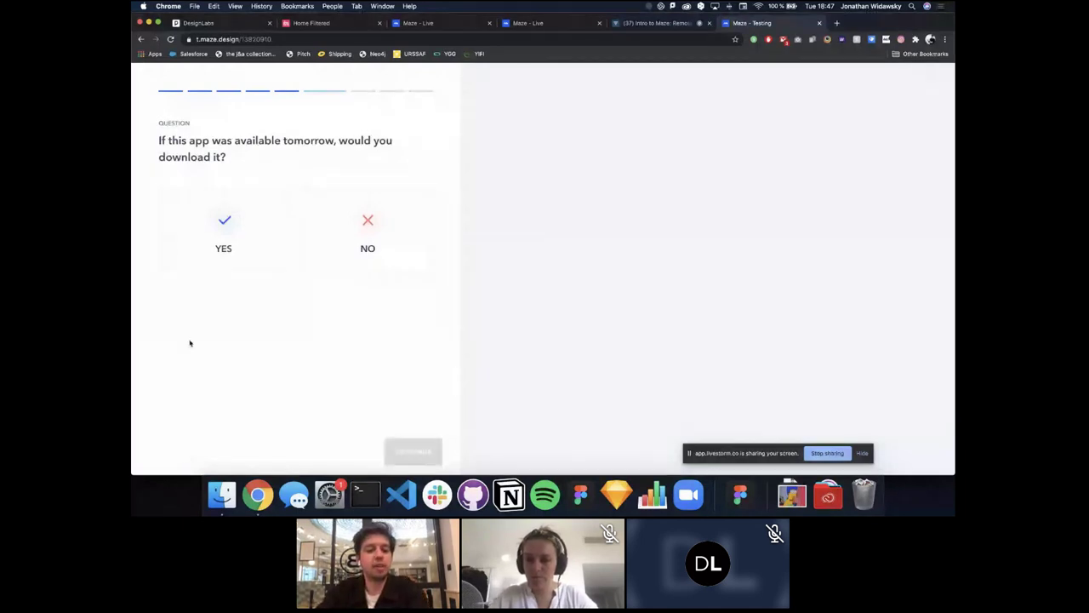
Step: Answer Yes to downloading the app and submit an email address
{"action": "left_click", "coordinate": [241, 238]}
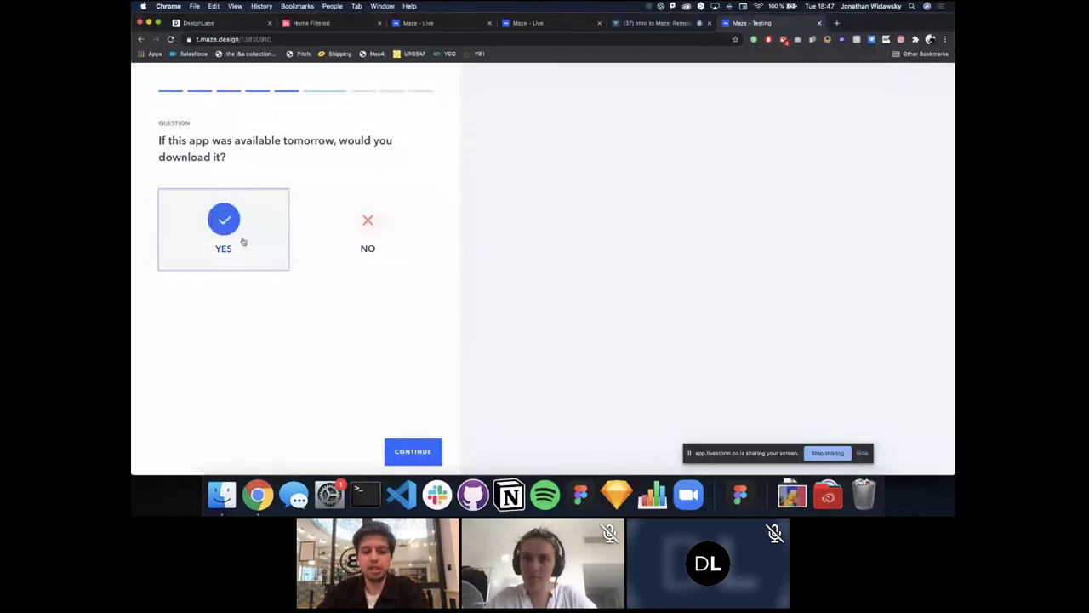
{"action": "left_click", "coordinate": [416, 452]}
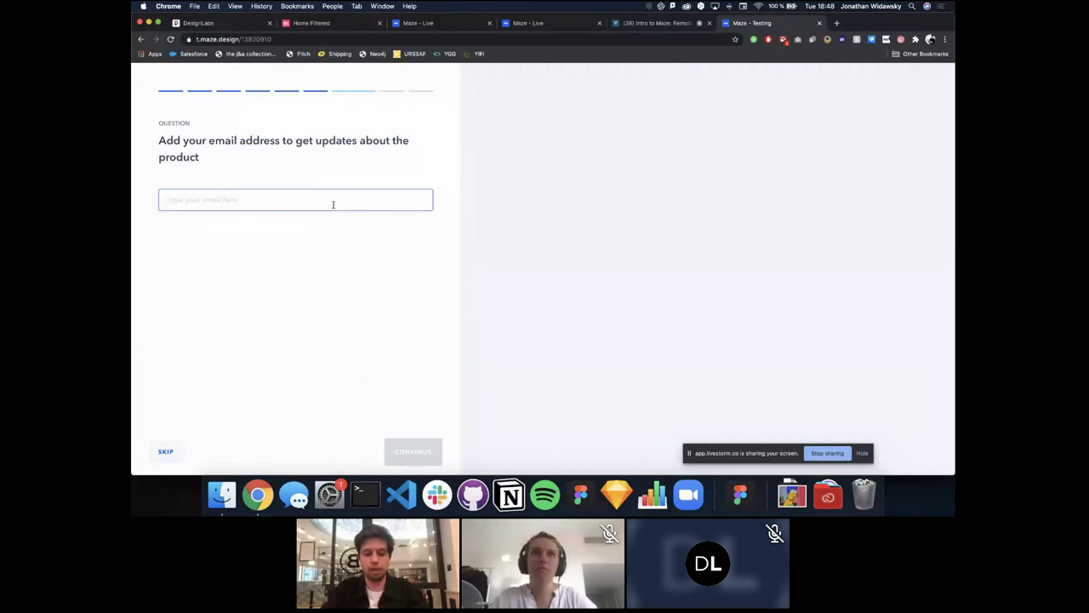
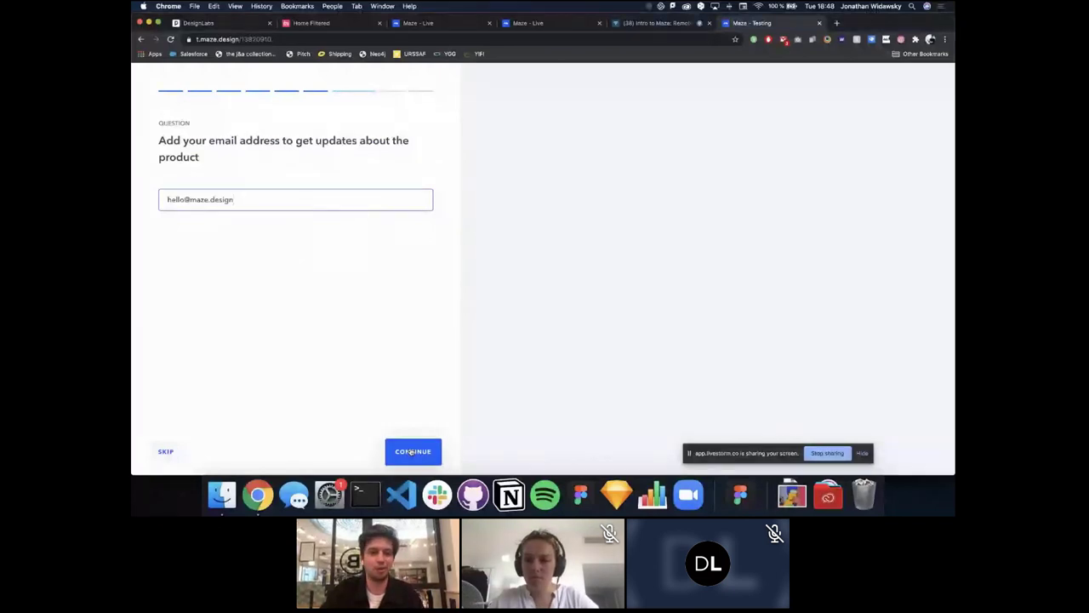
{"action": "left_click", "coordinate": [412, 452]}
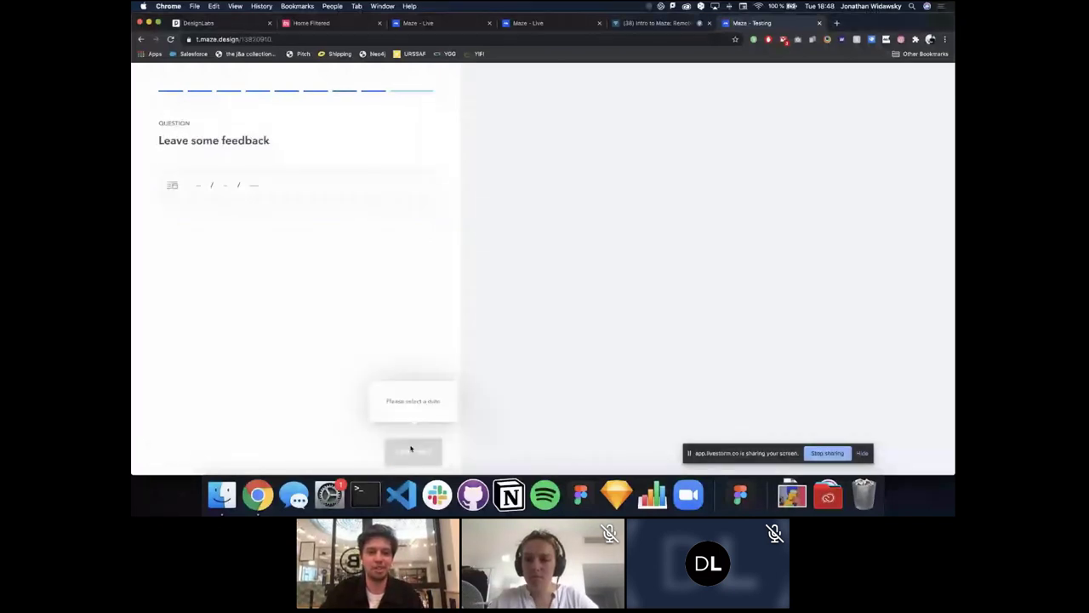
Step: Set the feedback date to 2 June 2020, finish the maze, and return to the live maze tab
{"action": "left_click", "coordinate": [193, 179]}
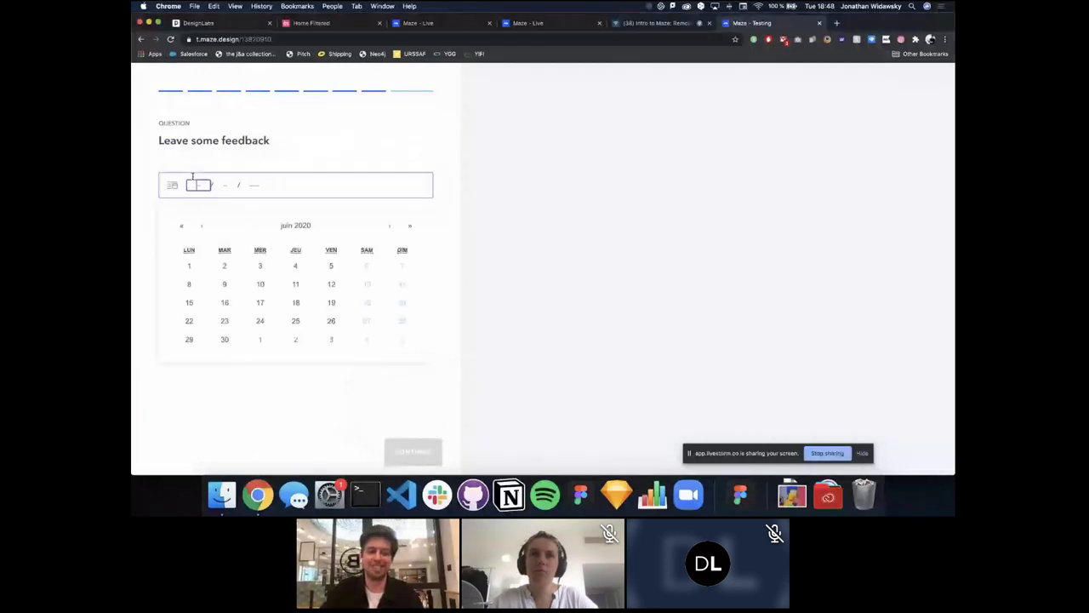
{"action": "left_click", "coordinate": [225, 265]}
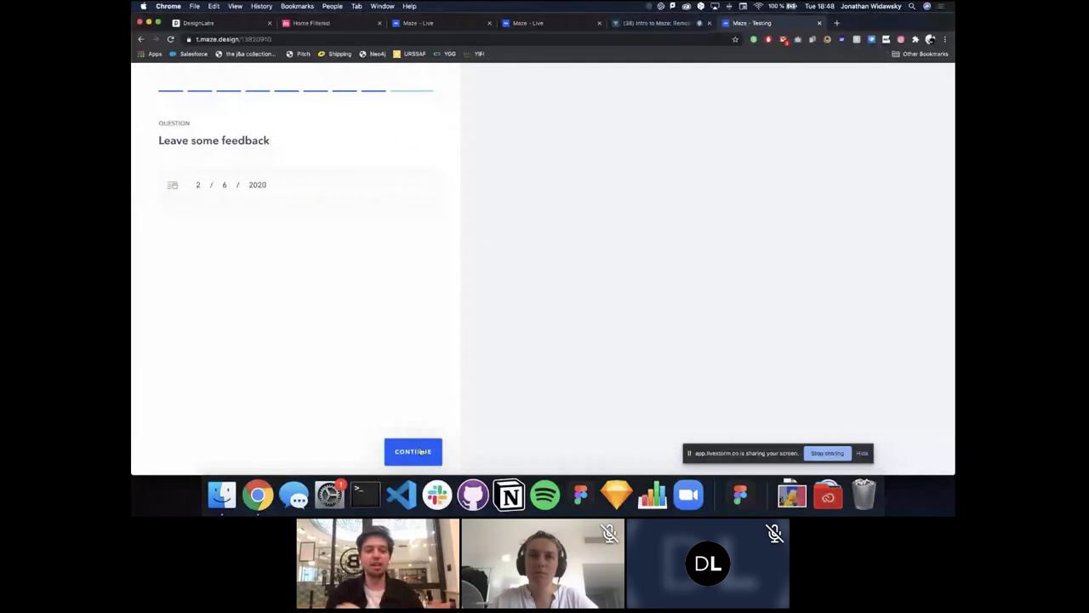
{"action": "left_click", "coordinate": [413, 452]}
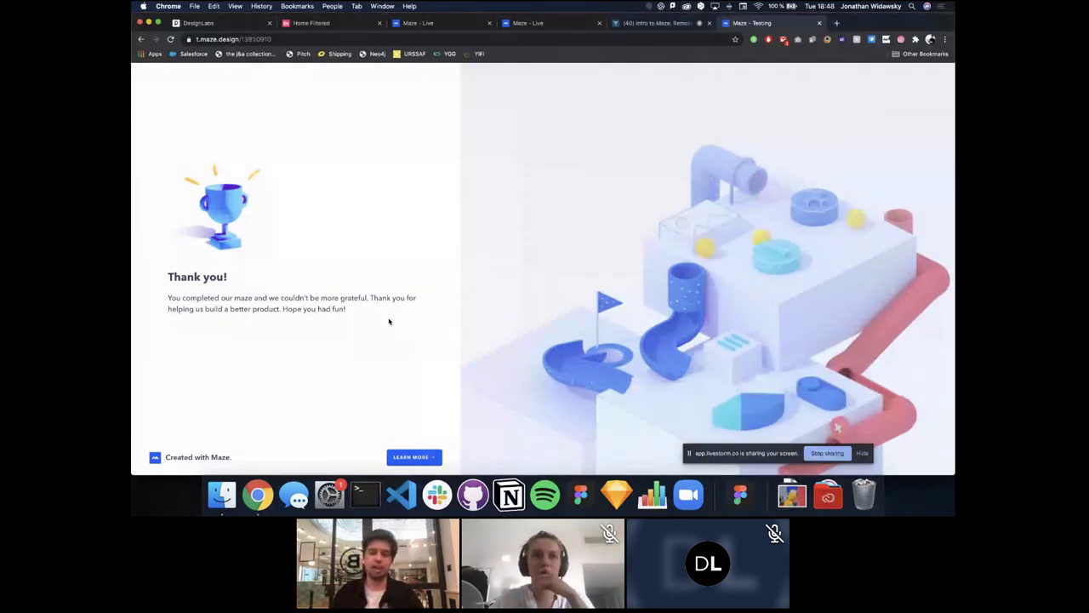
{"action": "left_click", "coordinate": [544, 23]}
{"action": "key", "text": "super+alt+Left"}
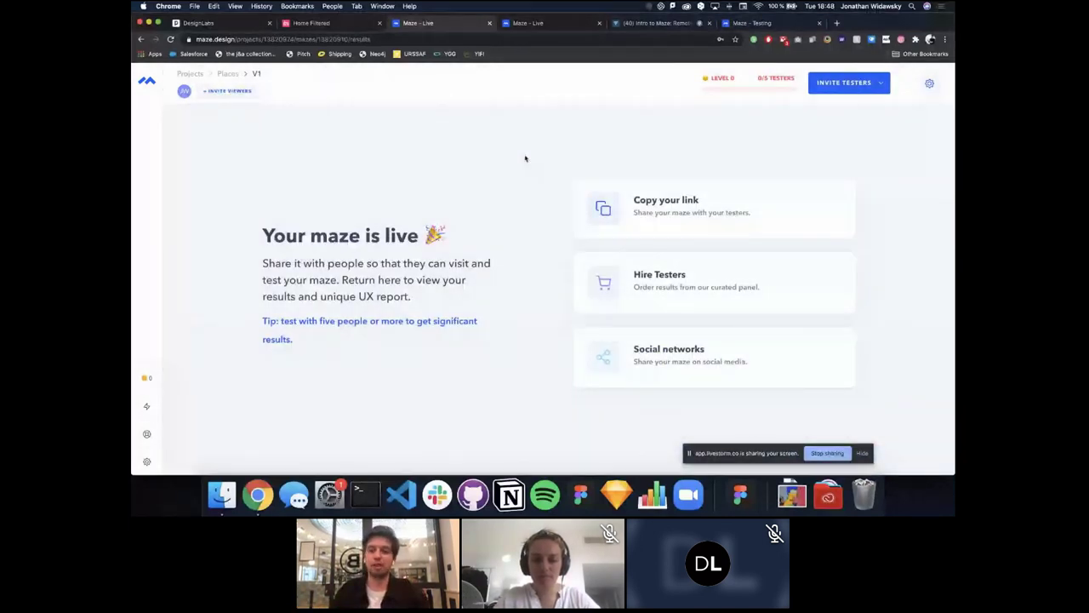
Step: In the Demo maze results, compare the introduction-screens question with the Let's eat mission results
{"action": "key", "text": "super+alt+Right"}
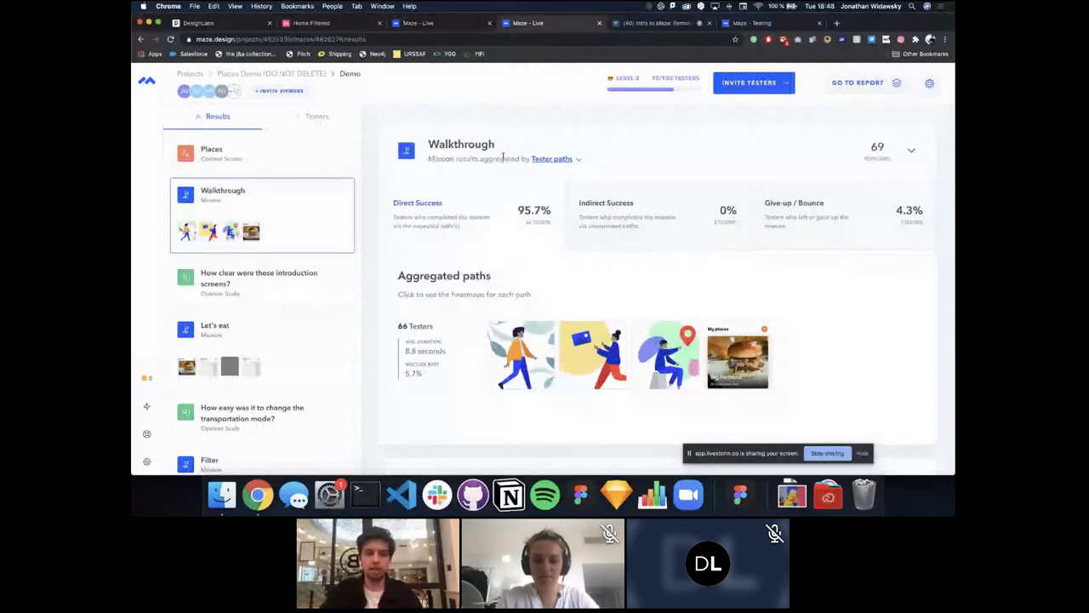
{"action": "scroll", "coordinate": [263, 178], "scroll_direction": "down", "scroll_amount": 2}
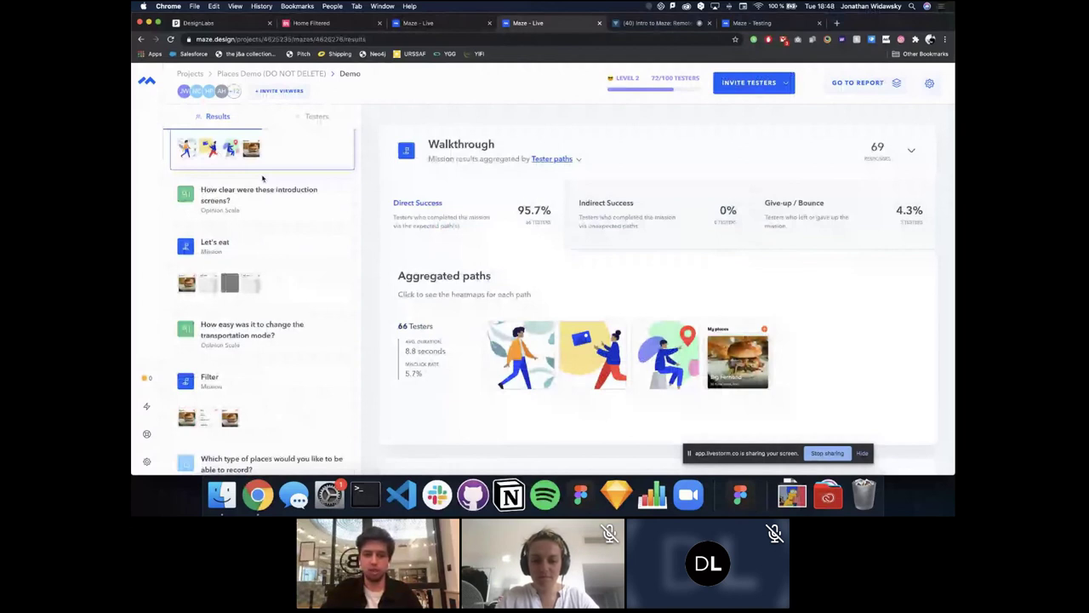
{"action": "scroll", "coordinate": [263, 178], "scroll_direction": "up", "scroll_amount": 2}
{"action": "left_click", "coordinate": [261, 270]}
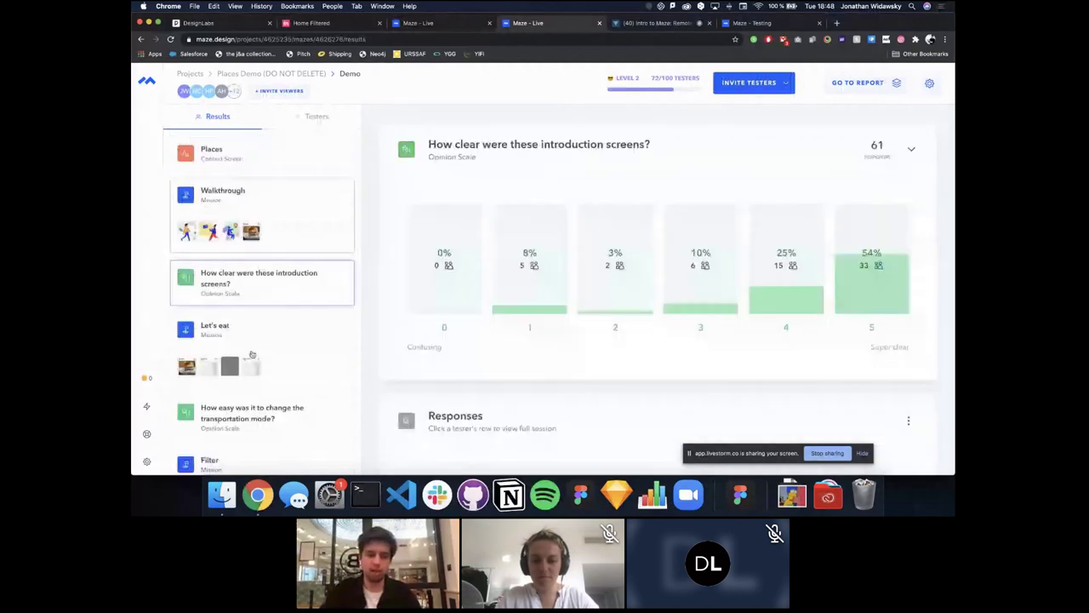
{"action": "left_click", "coordinate": [252, 354]}
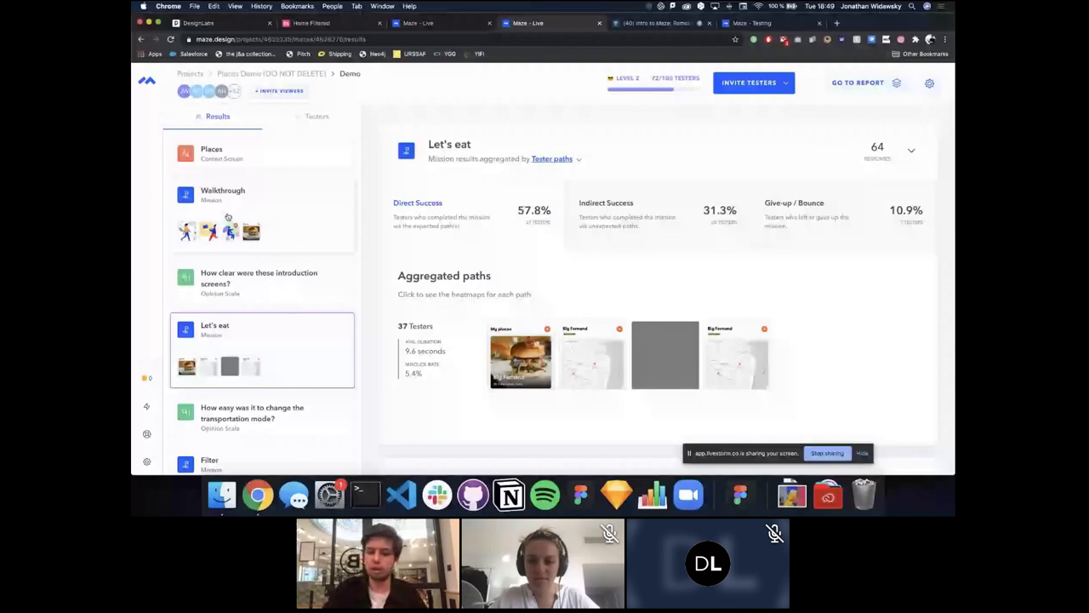
{"action": "left_click", "coordinate": [256, 279]}
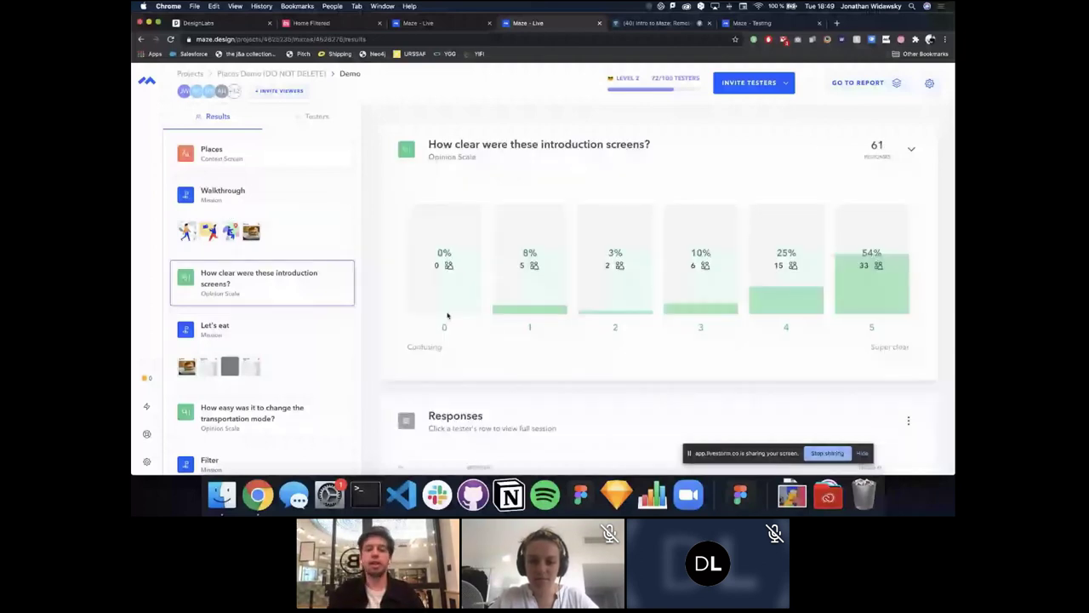
{"action": "left_click", "coordinate": [190, 349]}
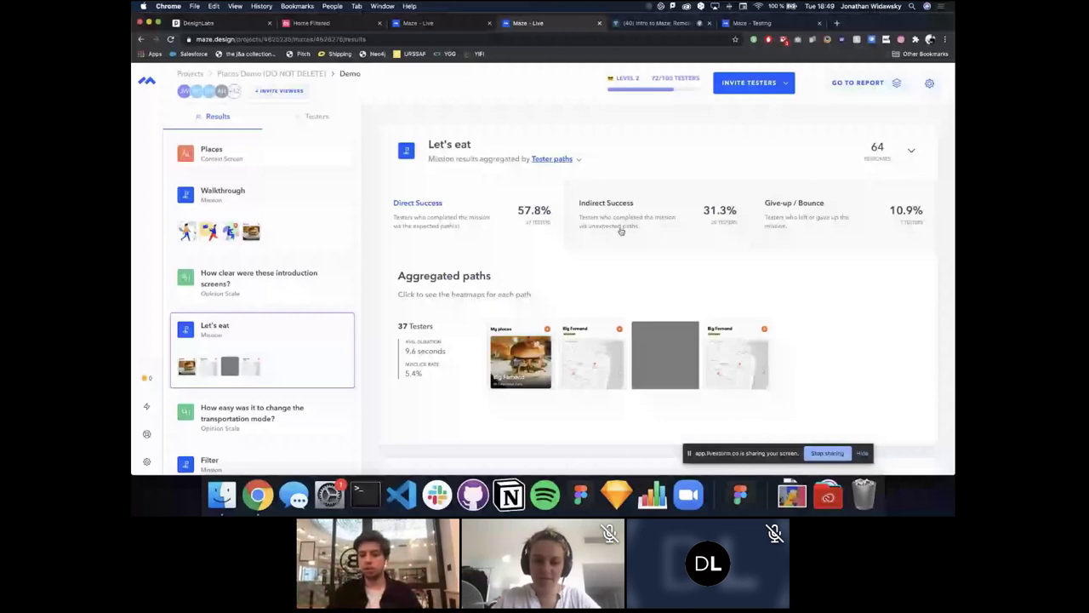
Step: Compare Let's eat's Give-up / Bounce paths with its Direct Success paths
{"action": "scroll", "coordinate": [626, 230], "scroll_direction": "down", "scroll_amount": 1}
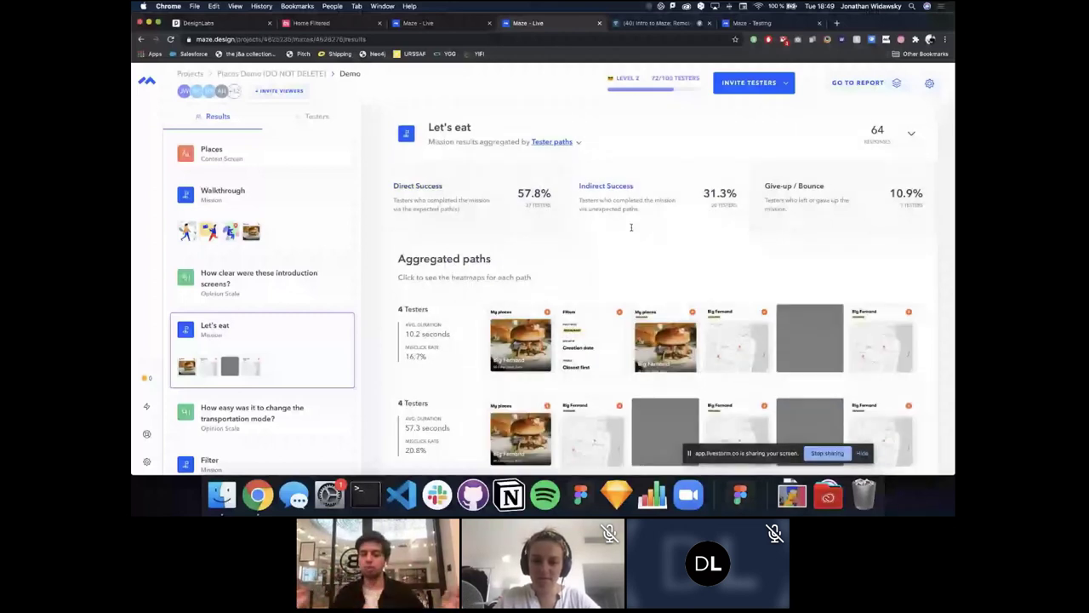
{"action": "scroll", "coordinate": [631, 227], "scroll_direction": "down", "scroll_amount": 1}
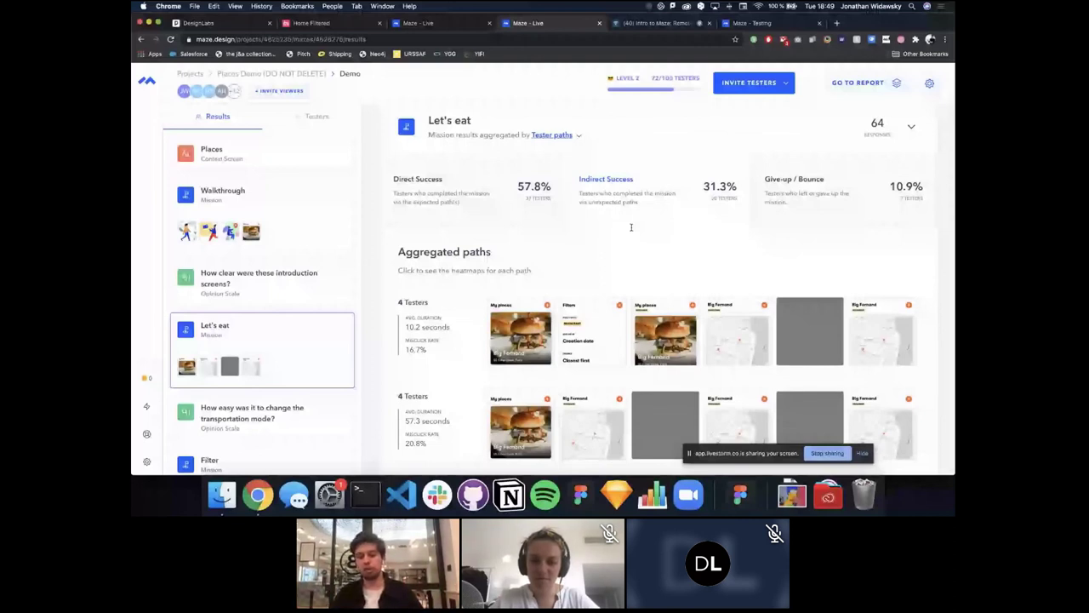
{"action": "left_click", "coordinate": [800, 179]}
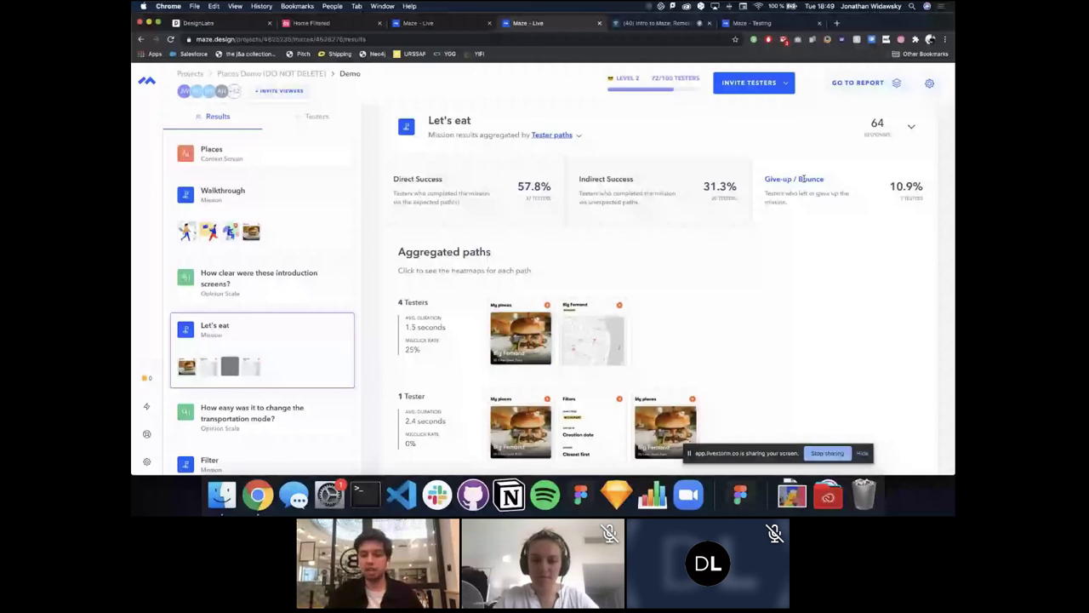
{"action": "left_click", "coordinate": [800, 179]}
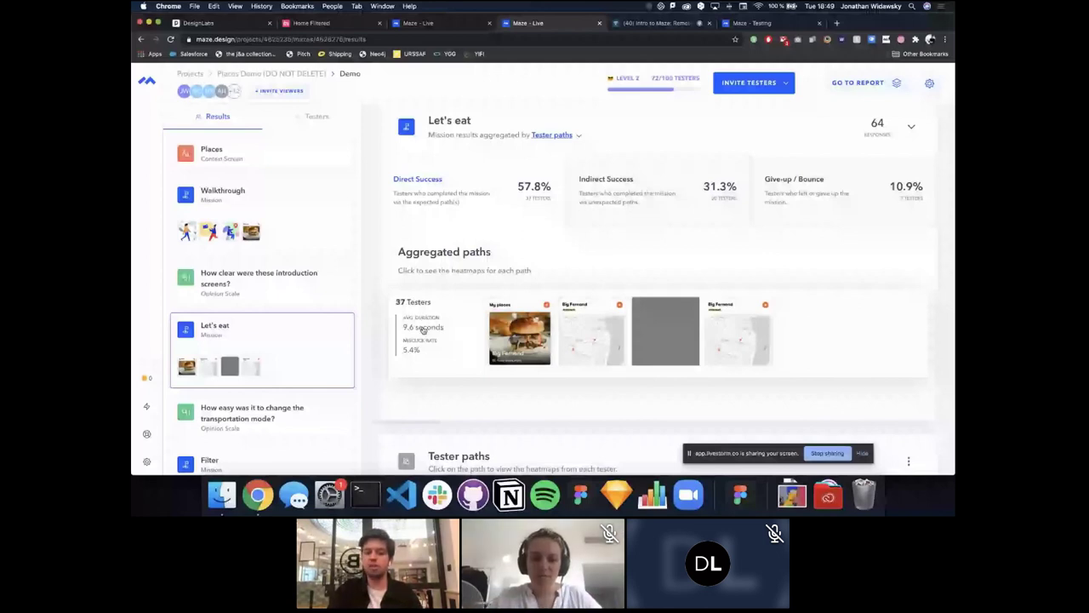
Step: Open the Big Fernand heatmap for the 37-tester path, showing only 1st and 2nd clicks
{"action": "left_click", "coordinate": [471, 349]}
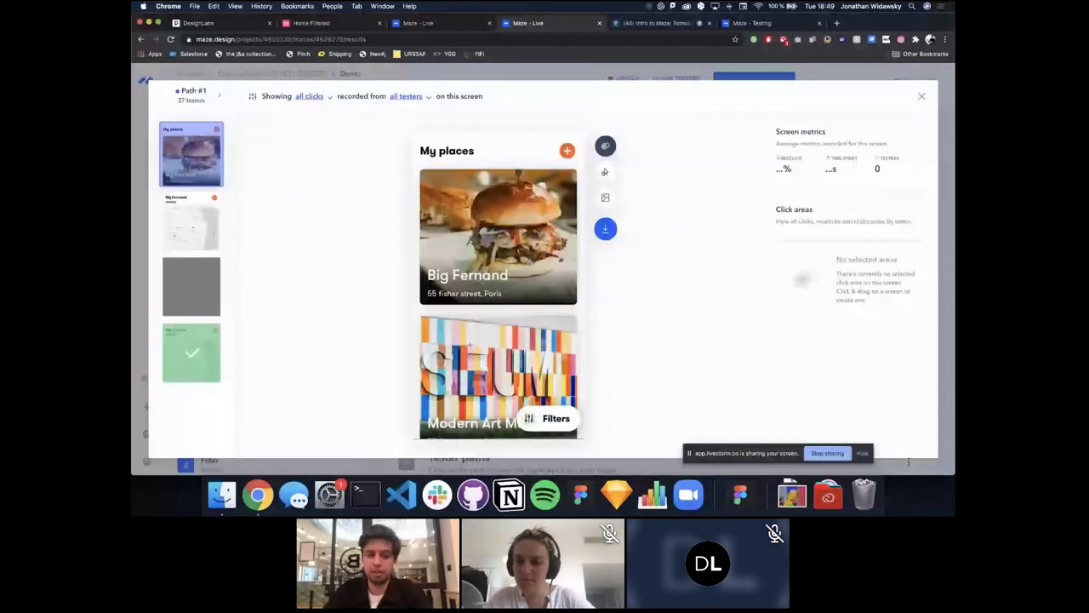
{"action": "left_click", "coordinate": [202, 228]}
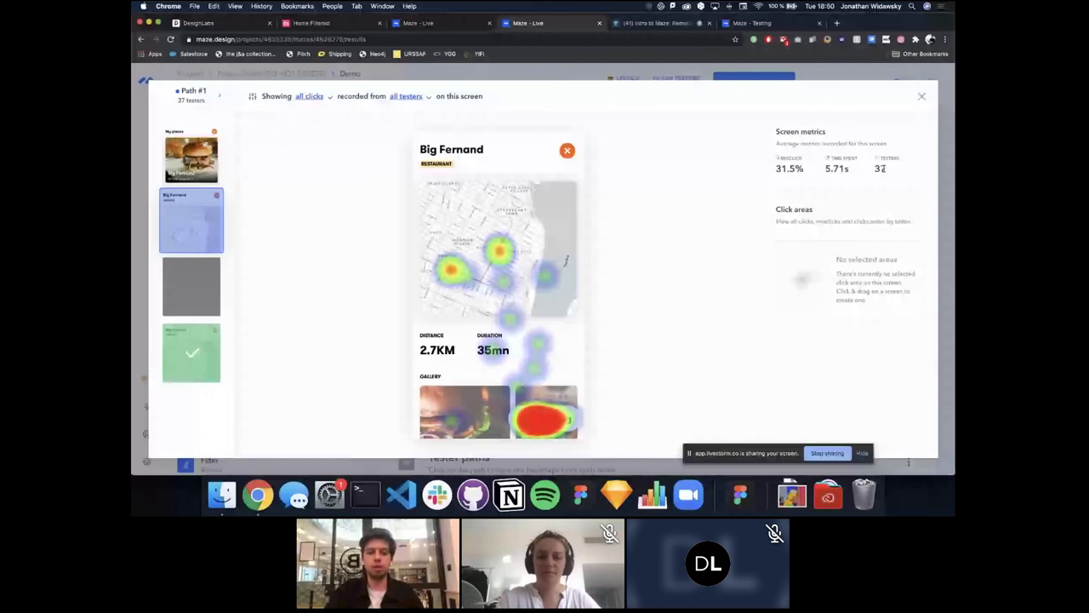
{"action": "left_click", "coordinate": [309, 96]}
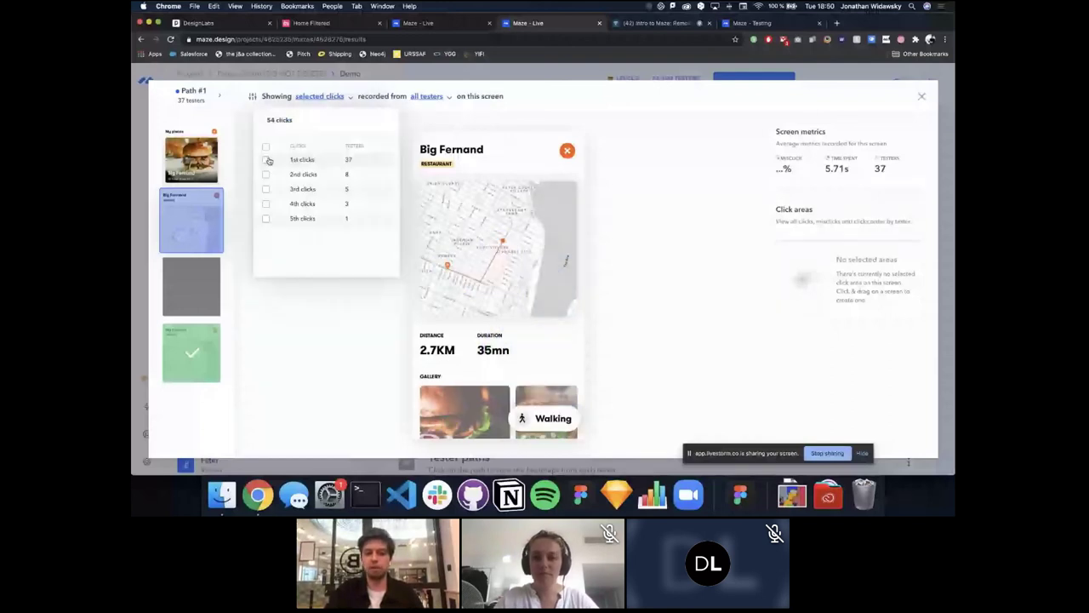
{"action": "left_click", "coordinate": [266, 159]}
{"action": "left_click", "coordinate": [266, 173]}
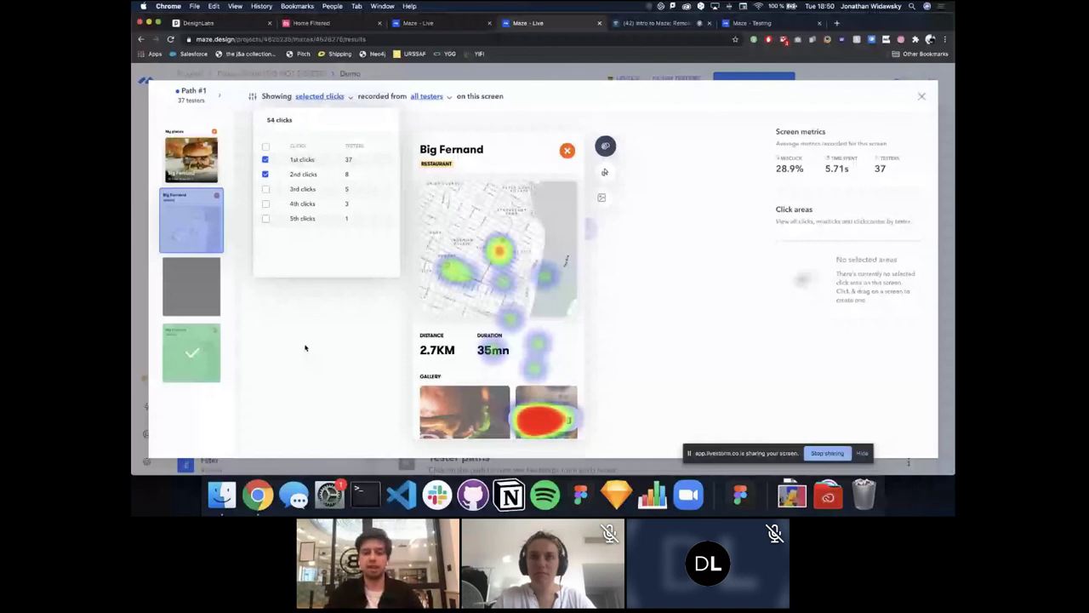
Step: Exclude three testers so the heatmap covers 34 testers
{"action": "left_click", "coordinate": [426, 96]}
{"action": "left_click", "coordinate": [366, 160]}
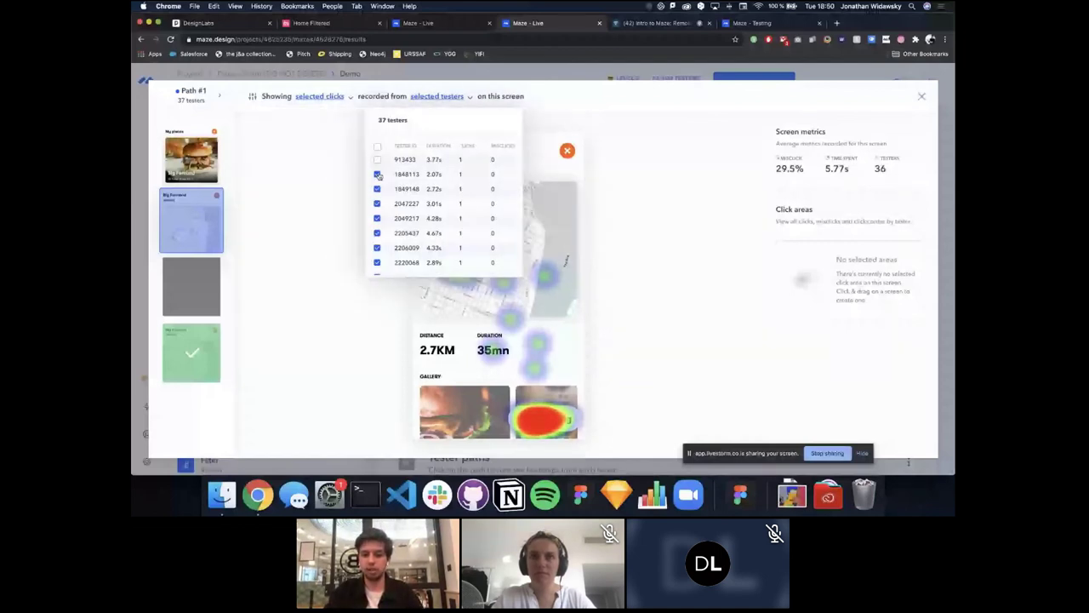
{"action": "left_click", "coordinate": [377, 173]}
{"action": "left_click", "coordinate": [377, 188]}
{"action": "left_click", "coordinate": [323, 260]}
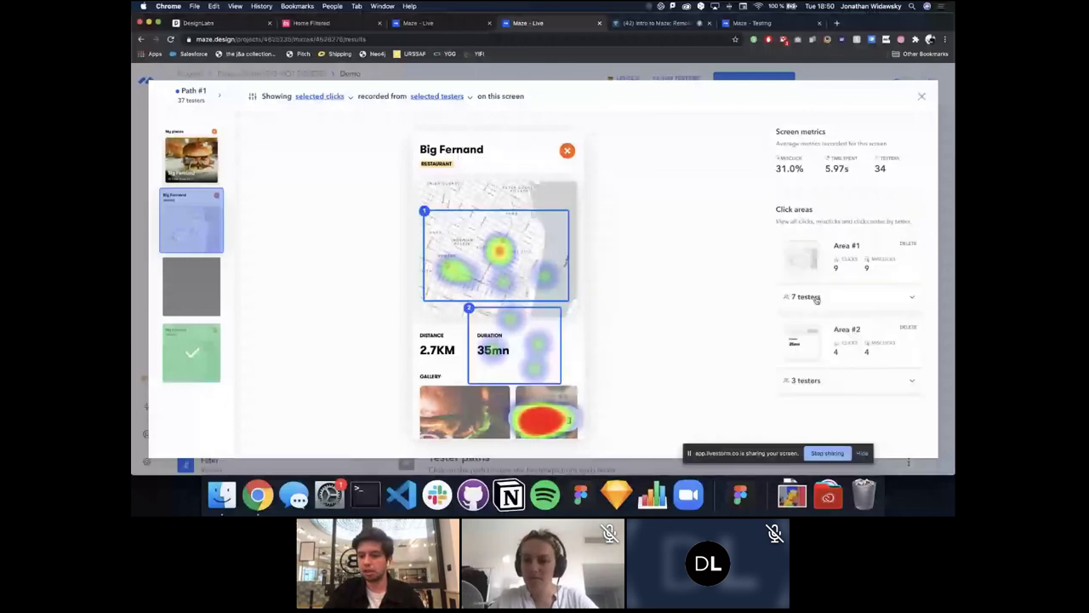
Step: List the 7 testers who clicked Area #1, return to the heatmap, and close it
{"action": "left_click", "coordinate": [815, 298]}
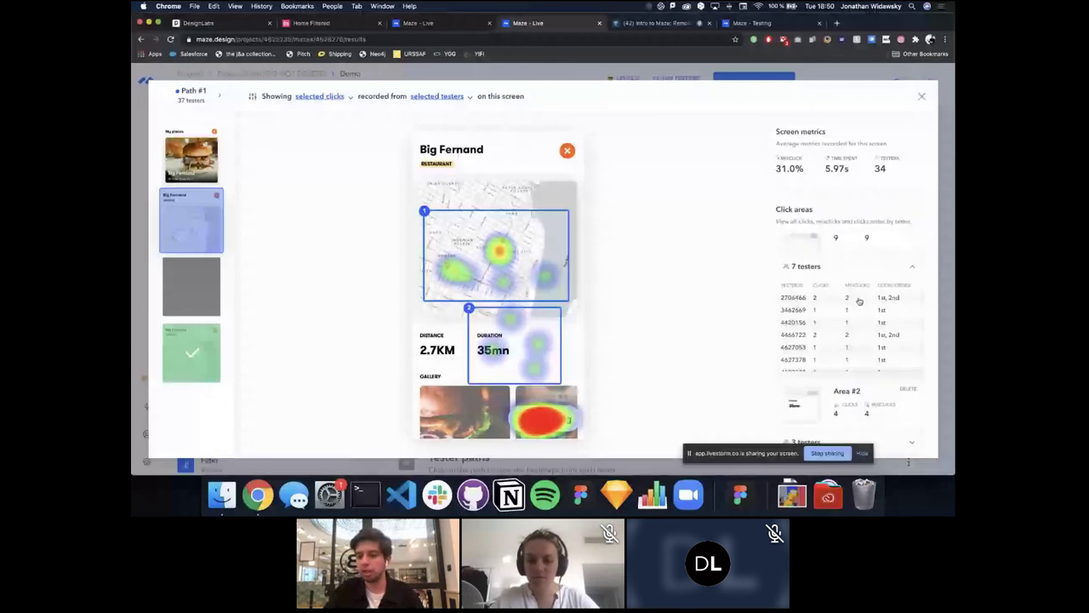
{"action": "scroll", "coordinate": [894, 295], "scroll_direction": "down", "scroll_amount": 1}
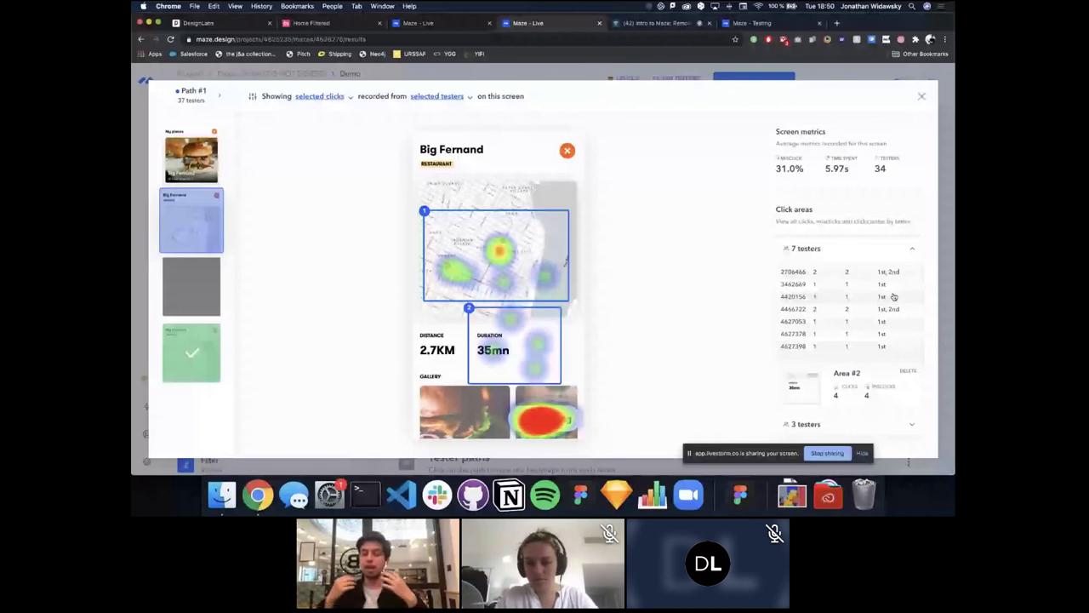
{"action": "scroll", "coordinate": [894, 296], "scroll_direction": "up", "scroll_amount": 1}
{"action": "mouse_move", "coordinate": [647, 344]}
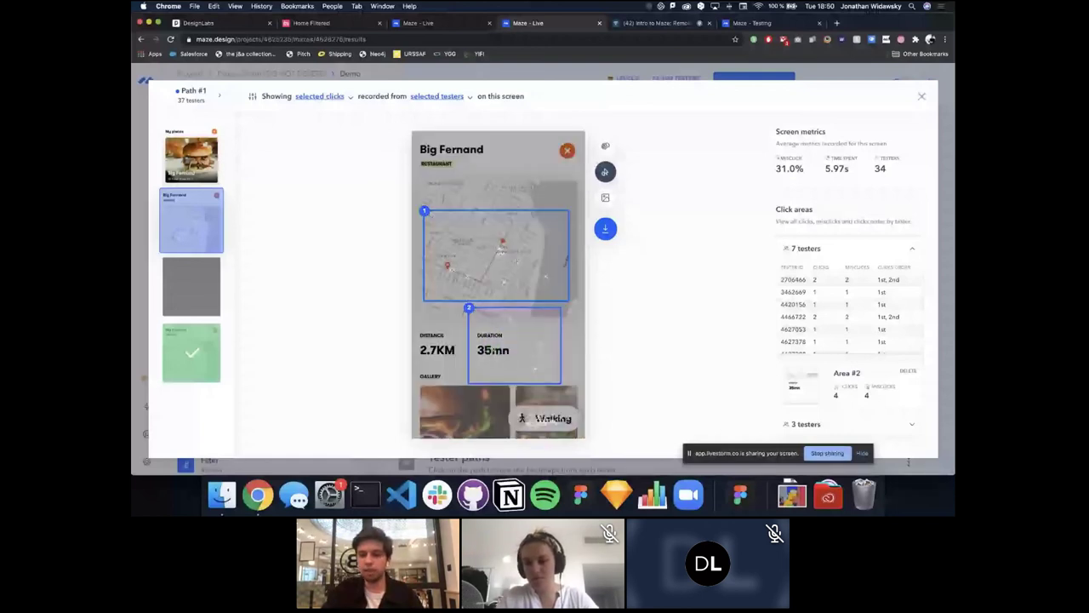
{"action": "left_click", "coordinate": [605, 147]}
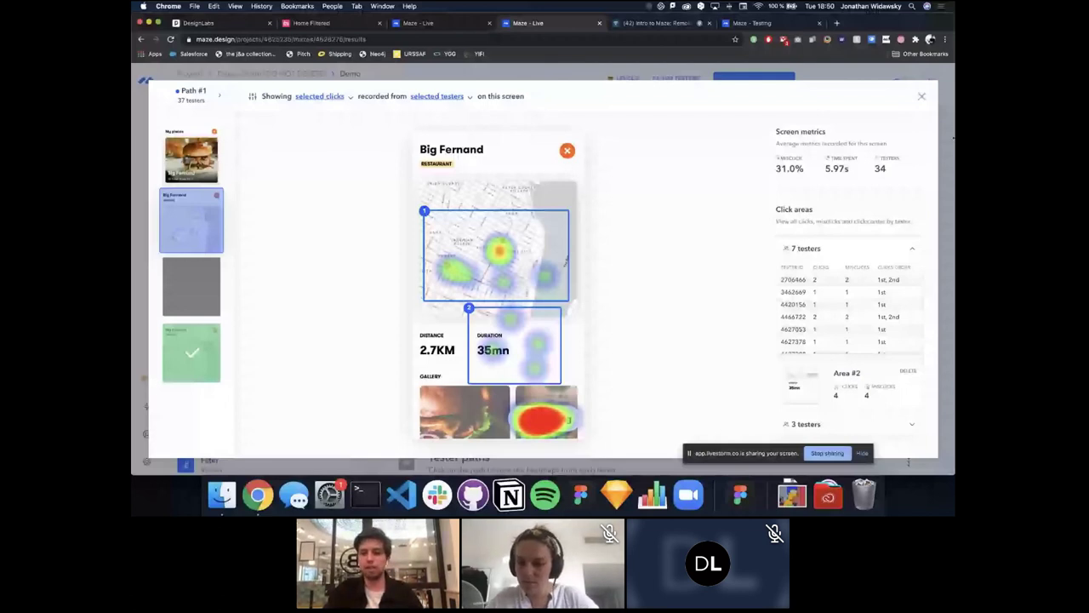
{"action": "key", "text": "Escape"}
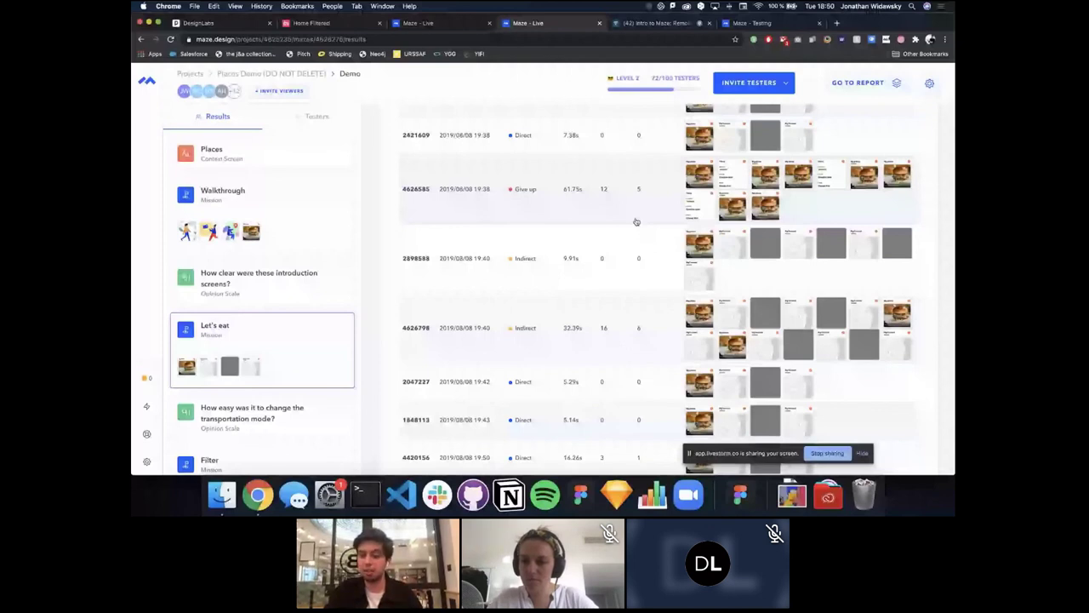
Step: Open a give-up tester's path heatmaps and view its Filters and My places screens
{"action": "scroll", "coordinate": [634, 229], "scroll_direction": "up", "scroll_amount": 2}
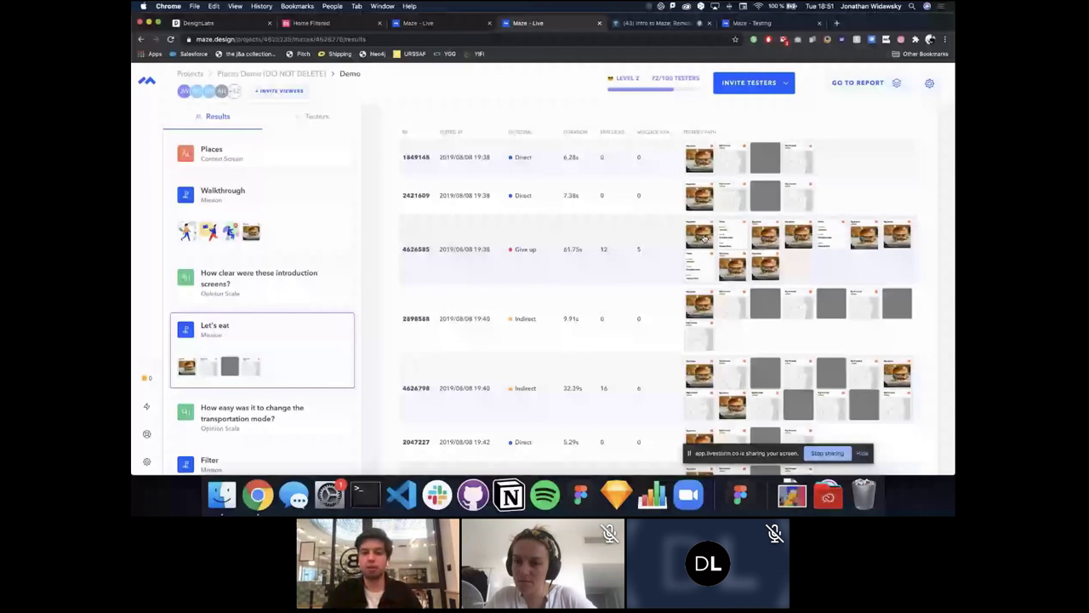
{"action": "left_click", "coordinate": [704, 238]}
{"action": "left_click", "coordinate": [193, 218]}
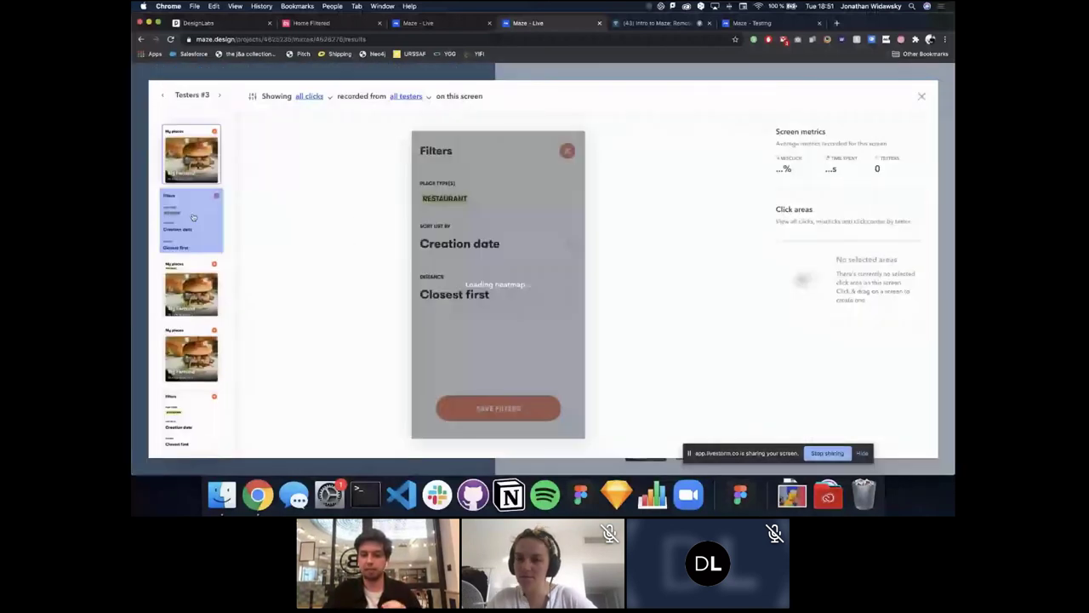
{"action": "scroll", "coordinate": [193, 229], "scroll_direction": "down", "scroll_amount": 1}
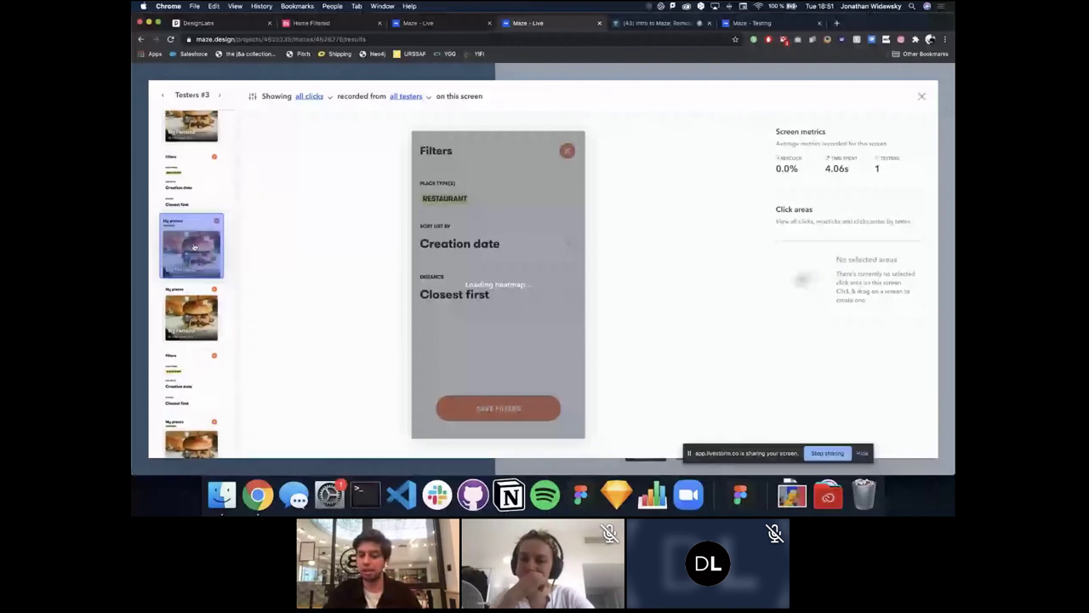
{"action": "scroll", "coordinate": [194, 247], "scroll_direction": "down", "scroll_amount": 1}
{"action": "left_click", "coordinate": [194, 247]}
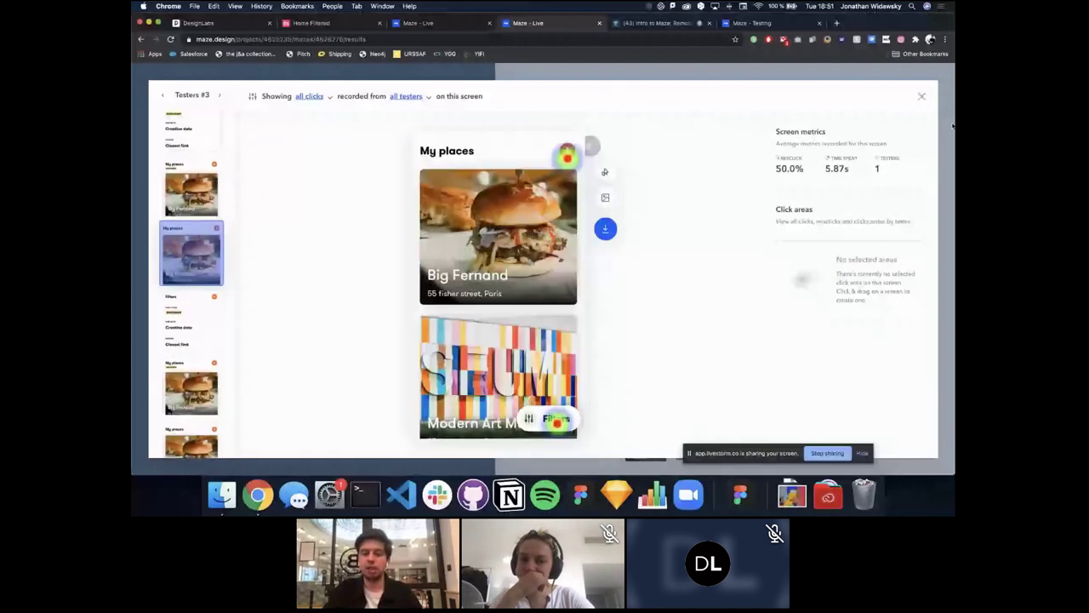
{"action": "left_click", "coordinate": [953, 126]}
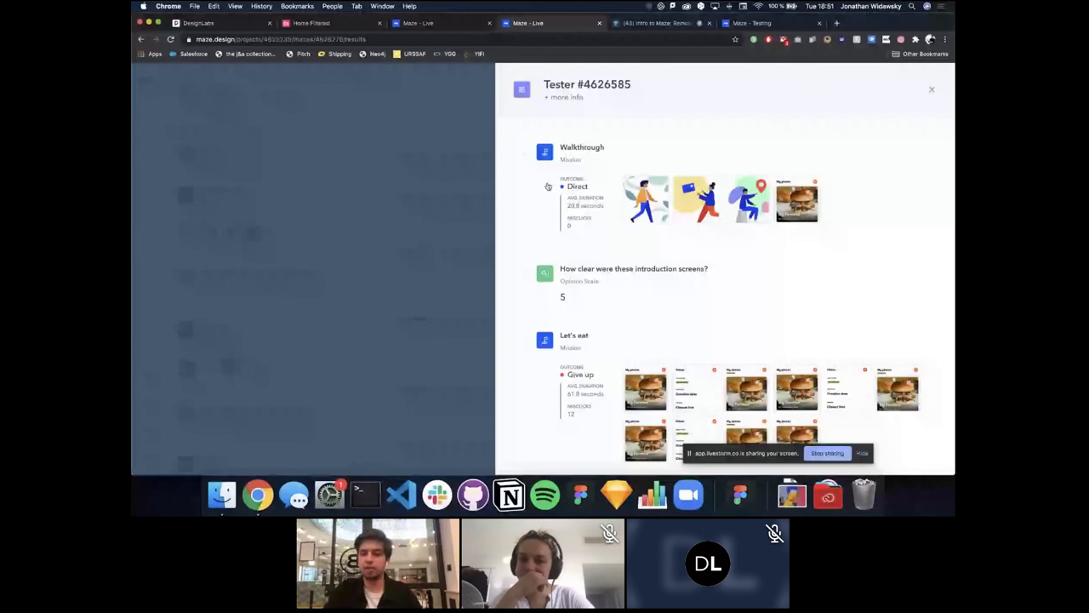
Step: Scroll through that tester's session panel, then close it
{"action": "scroll", "coordinate": [566, 190], "scroll_direction": "down", "scroll_amount": 5}
{"action": "scroll", "coordinate": [596, 247], "scroll_direction": "up", "scroll_amount": 5}
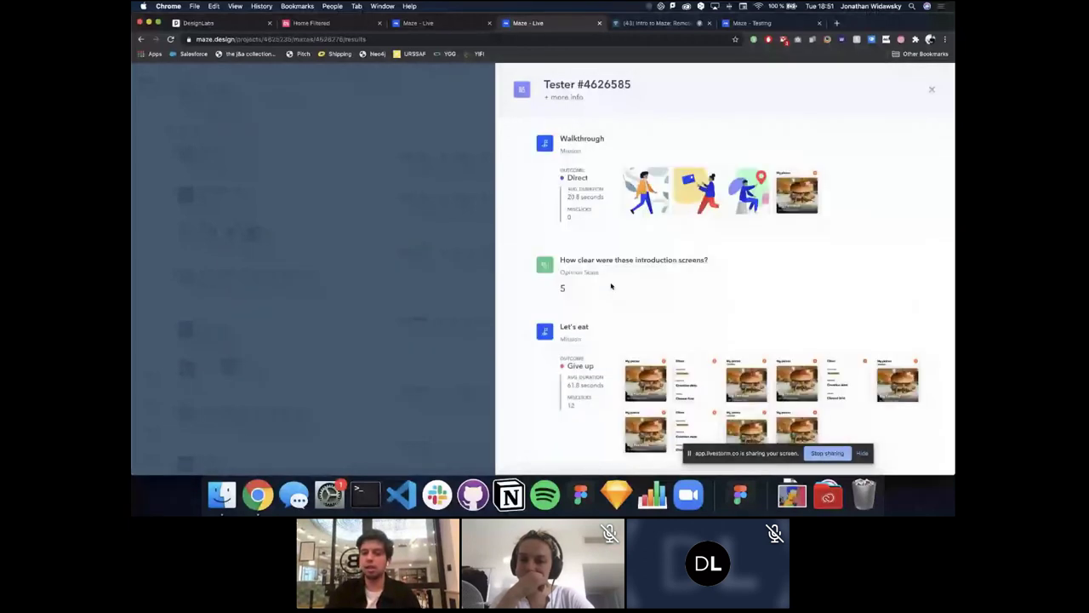
{"action": "scroll", "coordinate": [634, 253], "scroll_direction": "up", "scroll_amount": 1}
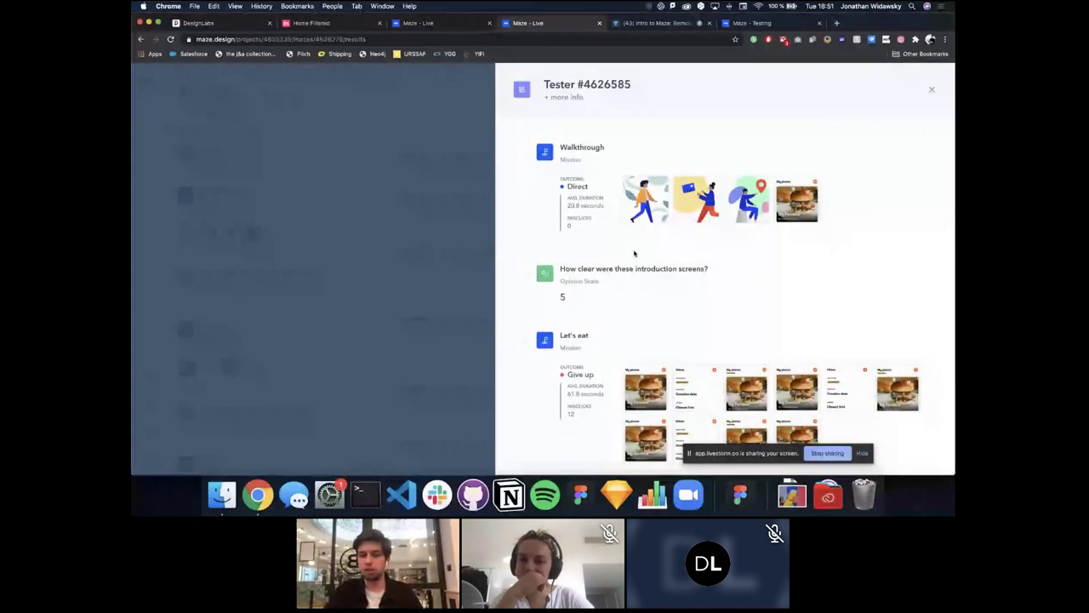
{"action": "scroll", "coordinate": [647, 221], "scroll_direction": "down", "scroll_amount": 5}
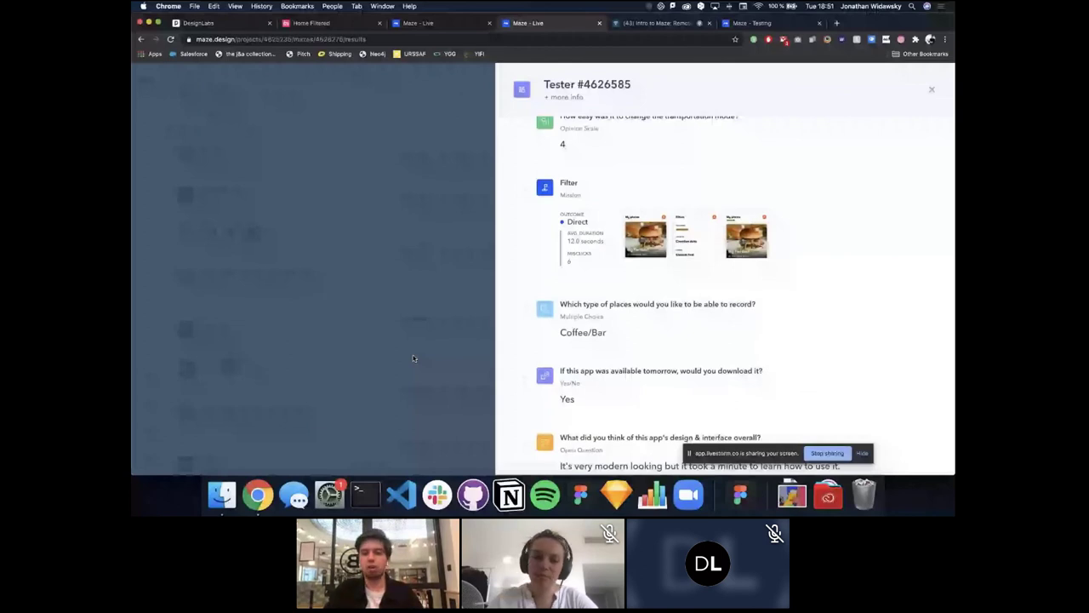
{"action": "left_click", "coordinate": [414, 359]}
Step: Show the results for the transportation-mode ease question
{"action": "left_click", "coordinate": [257, 332]}
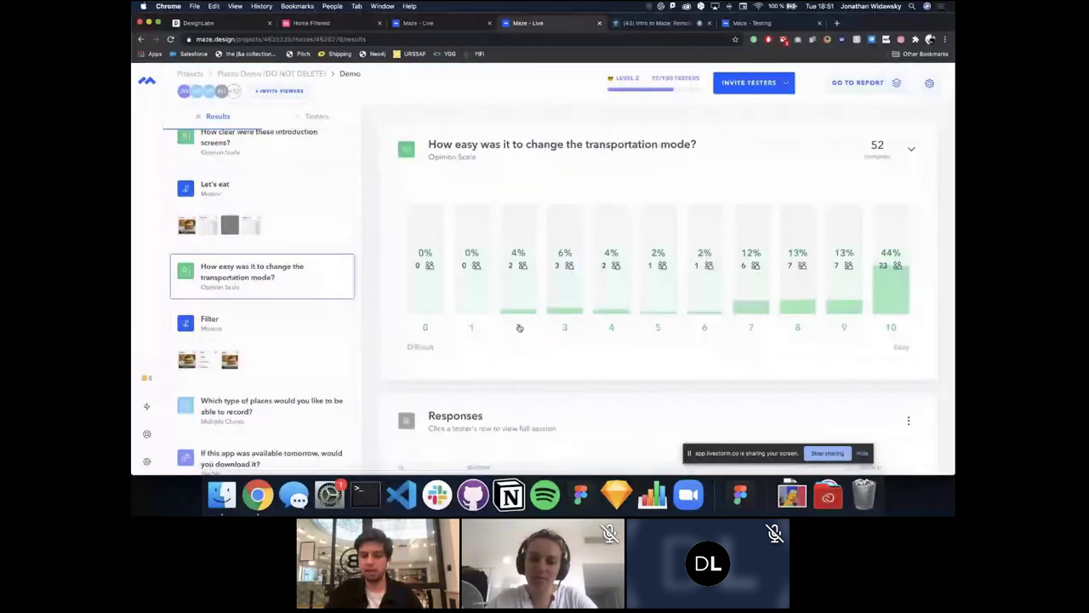
{"action": "scroll", "coordinate": [519, 327], "scroll_direction": "down", "scroll_amount": 5}
{"action": "scroll", "coordinate": [532, 411], "scroll_direction": "down", "scroll_amount": 5}
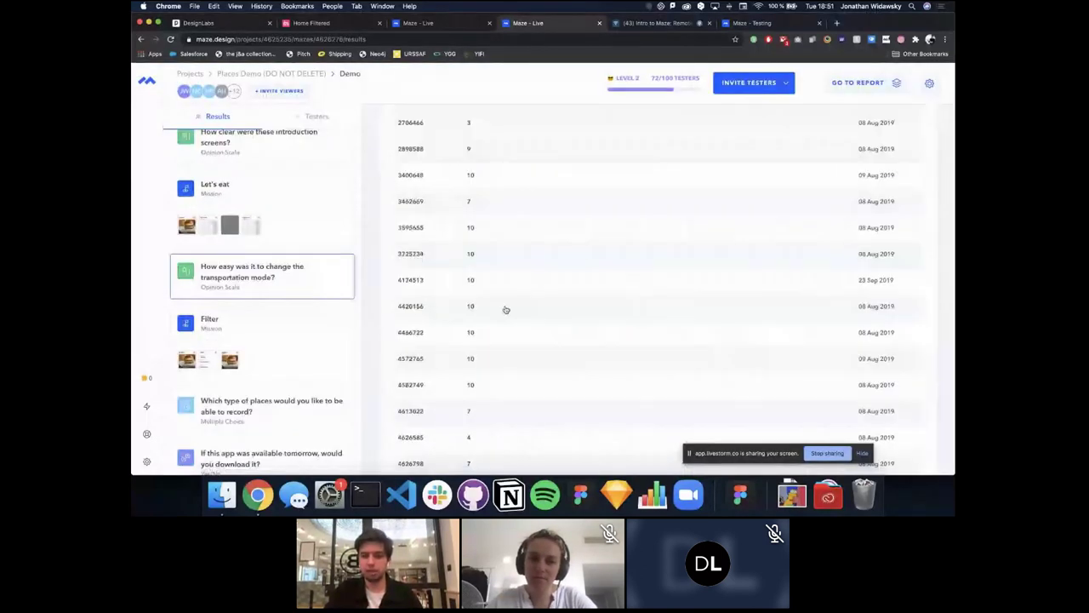
{"action": "scroll", "coordinate": [514, 264], "scroll_direction": "up", "scroll_amount": 5}
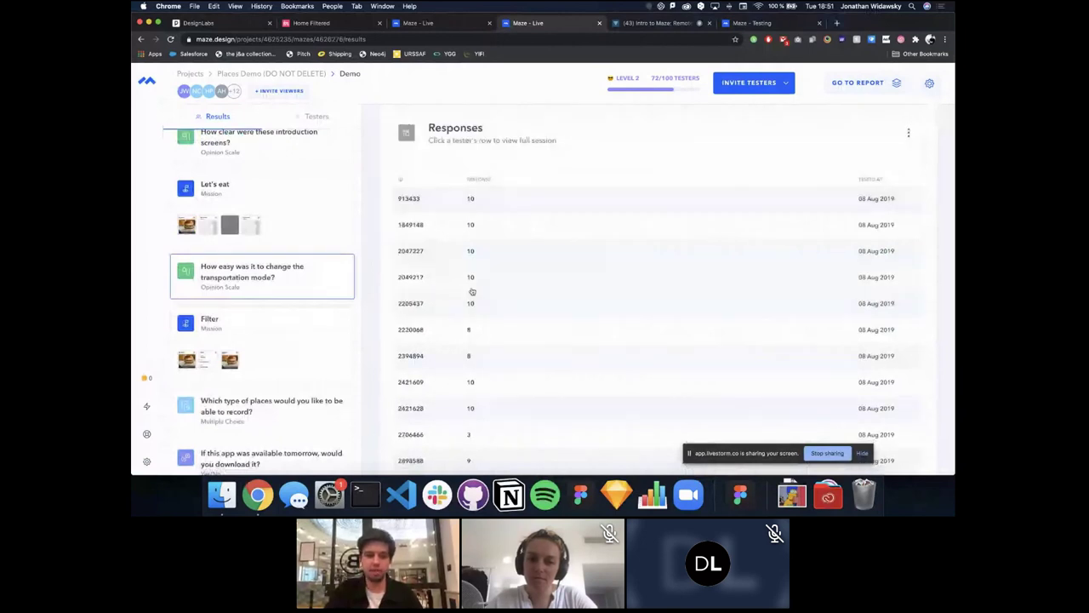
{"action": "scroll", "coordinate": [472, 292], "scroll_direction": "up", "scroll_amount": 5}
Step: Review the Filter mission and places-to-record question results
{"action": "left_click", "coordinate": [266, 363]}
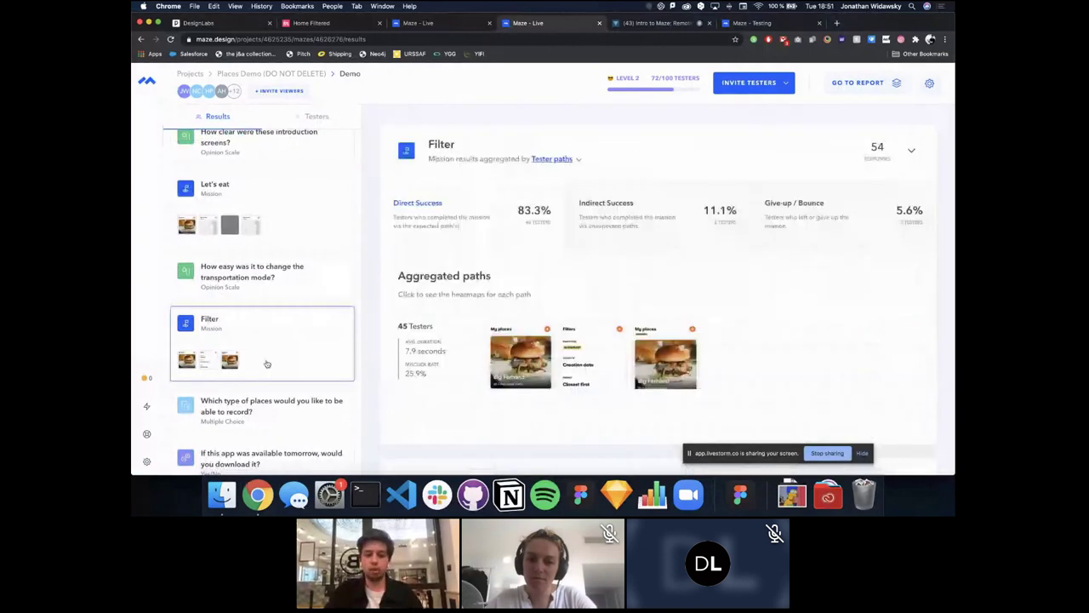
{"action": "scroll", "coordinate": [266, 363], "scroll_direction": "down", "scroll_amount": 1}
{"action": "left_click", "coordinate": [264, 351]}
{"action": "scroll", "coordinate": [595, 304], "scroll_direction": "down", "scroll_amount": 2}
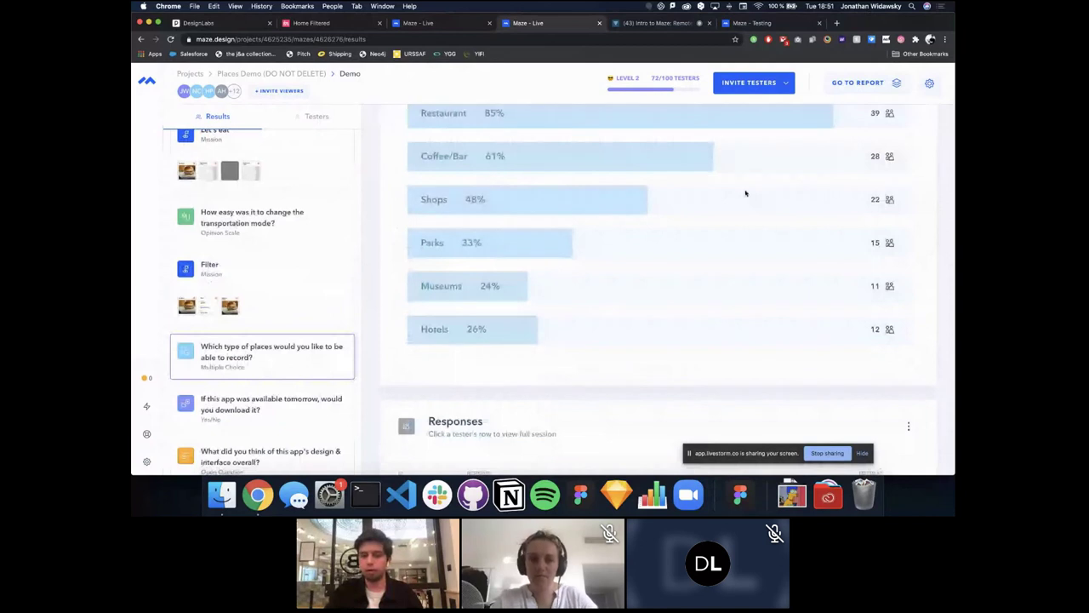
{"action": "scroll", "coordinate": [745, 193], "scroll_direction": "up", "scroll_amount": 1}
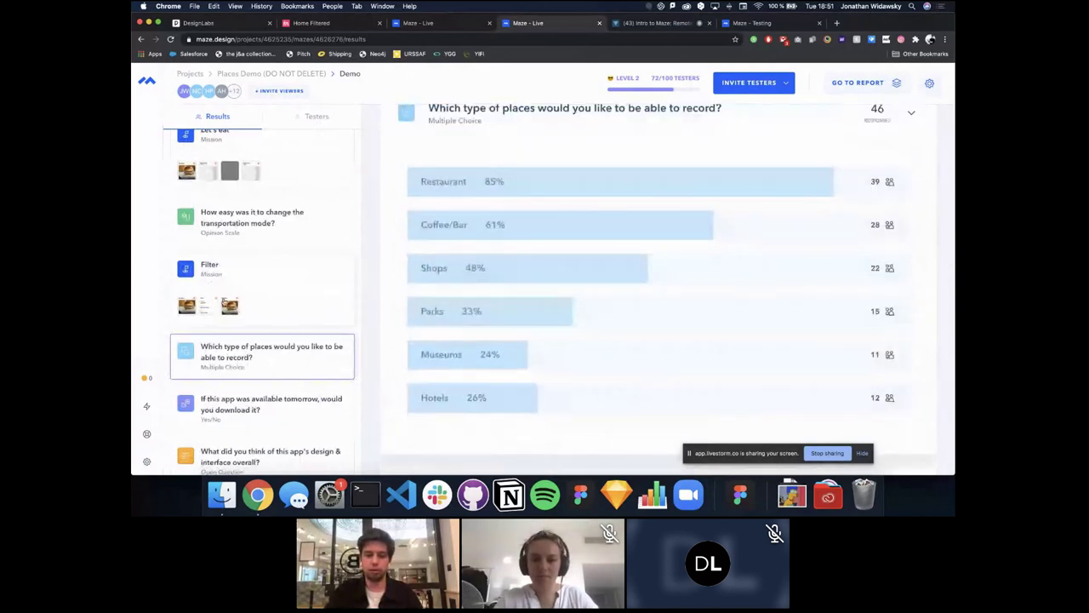
{"action": "scroll", "coordinate": [263, 374], "scroll_direction": "down", "scroll_amount": 1}
Step: View the would-you-download results and scroll to the design open-question answers like "Sleek UI"
{"action": "left_click", "coordinate": [263, 388]}
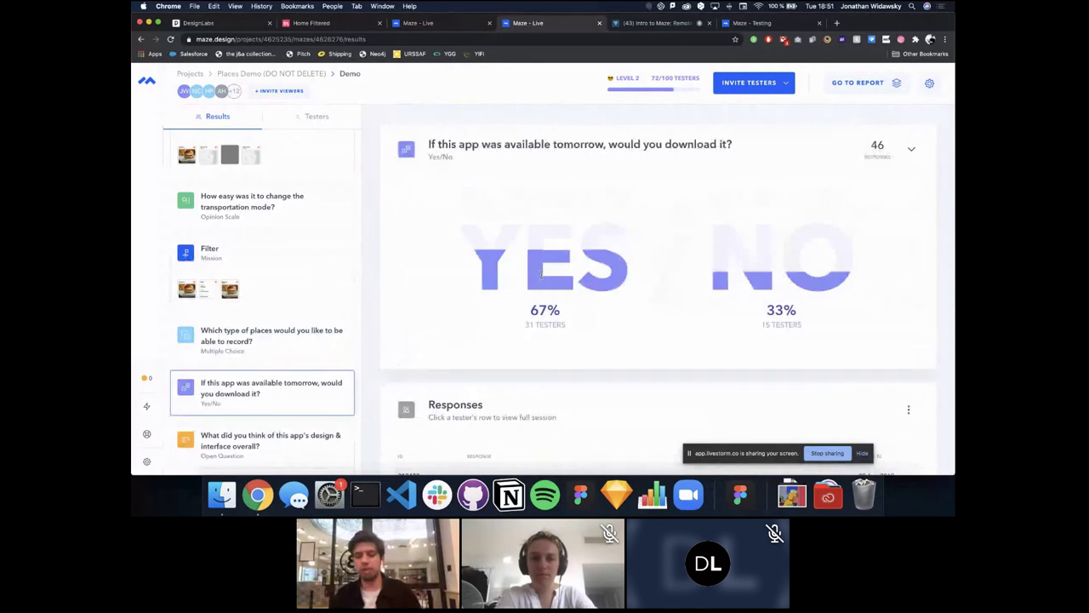
{"action": "scroll", "coordinate": [541, 273], "scroll_direction": "down", "scroll_amount": 1}
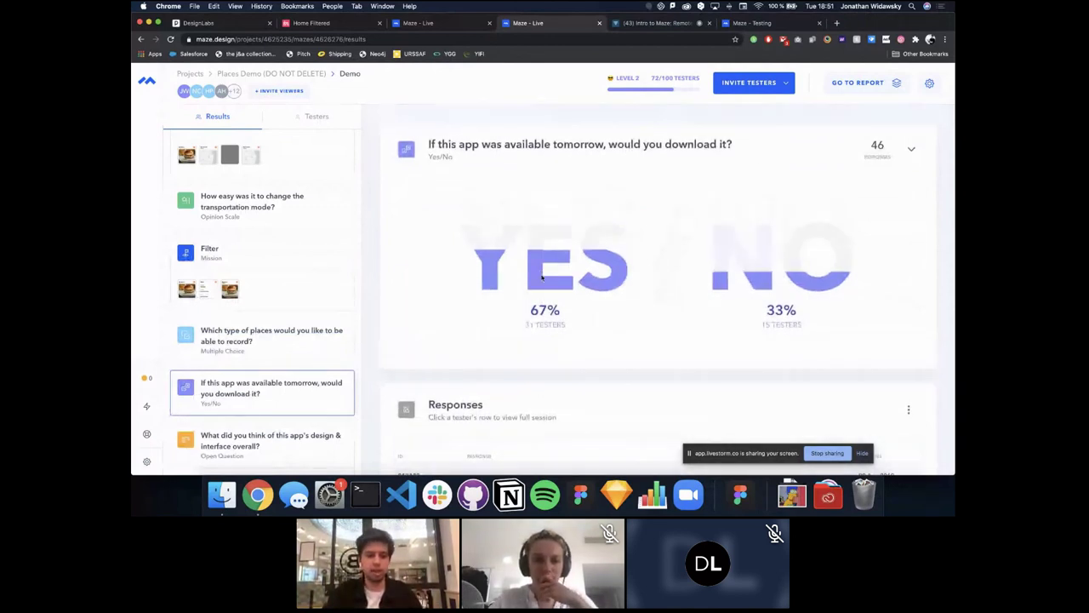
{"action": "scroll", "coordinate": [596, 255], "scroll_direction": "down", "scroll_amount": 3}
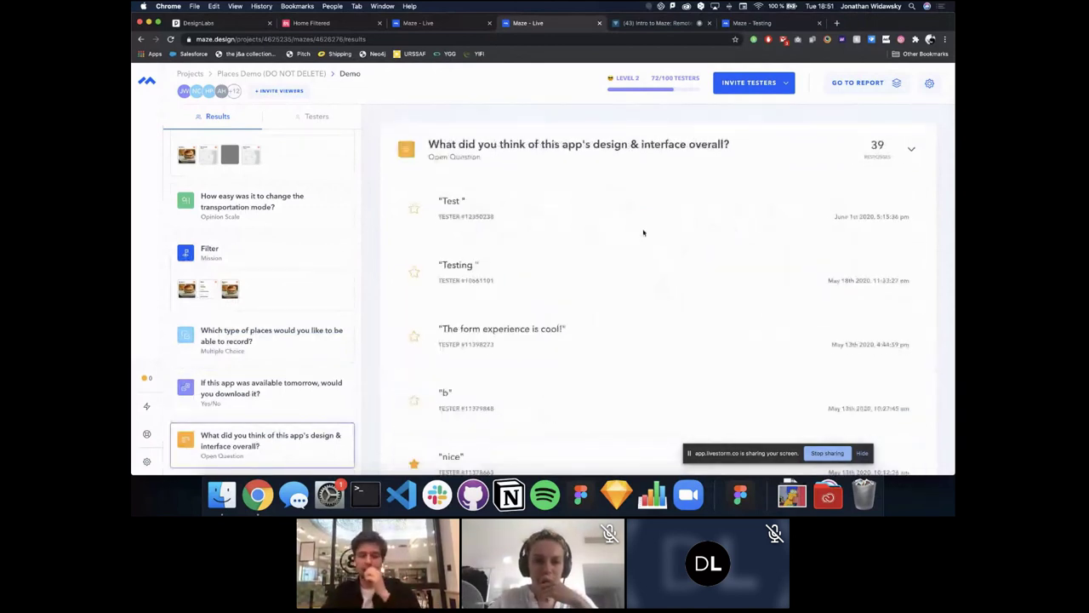
{"action": "scroll", "coordinate": [643, 232], "scroll_direction": "down", "scroll_amount": 3}
{"action": "scroll", "coordinate": [643, 232], "scroll_direction": "up", "scroll_amount": 3}
{"action": "scroll", "coordinate": [643, 232], "scroll_direction": "down", "scroll_amount": 5}
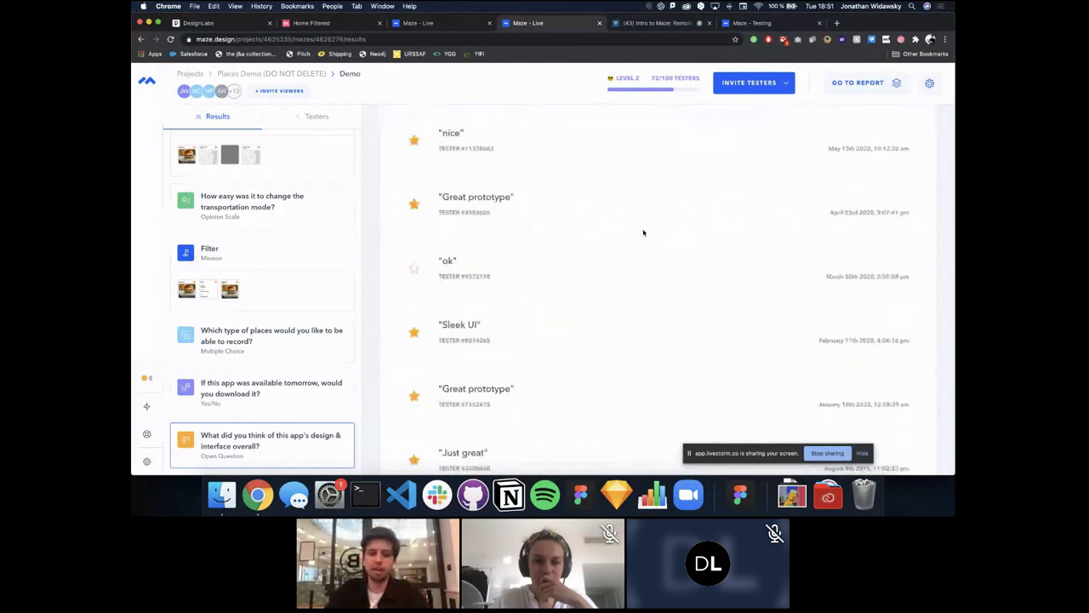
{"action": "scroll", "coordinate": [644, 232], "scroll_direction": "up", "scroll_amount": 1}
{"action": "scroll", "coordinate": [496, 221], "scroll_direction": "down", "scroll_amount": 3}
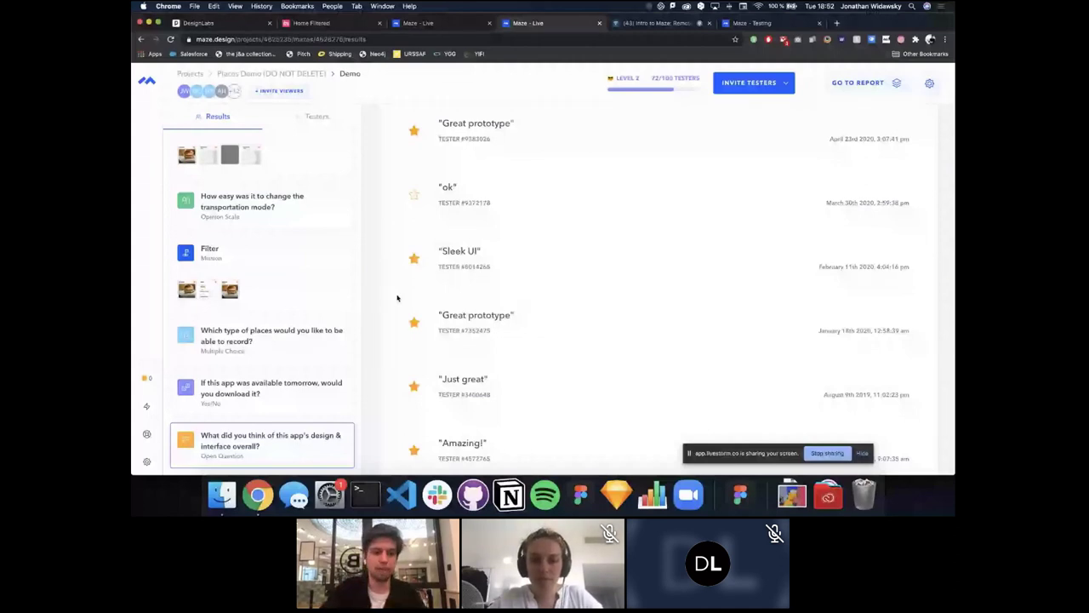
Step: Open the second tester's session and expand its details: Chrome 81.0.4044.138, Mac OS, fr-FR
{"action": "left_click", "coordinate": [317, 116]}
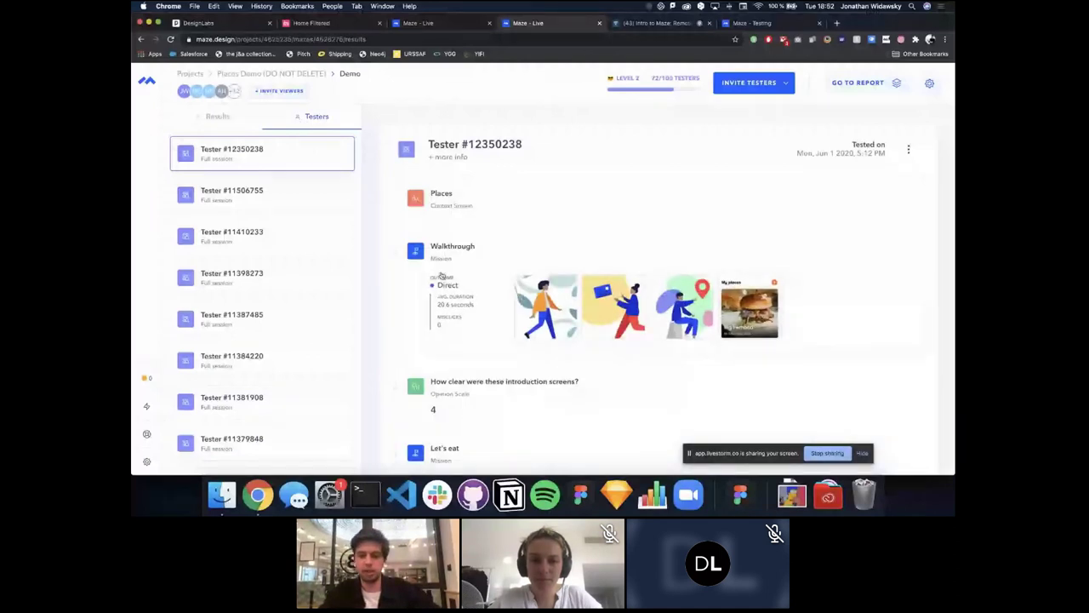
{"action": "scroll", "coordinate": [441, 275], "scroll_direction": "down", "scroll_amount": 5}
{"action": "scroll", "coordinate": [441, 275], "scroll_direction": "down", "scroll_amount": 5}
{"action": "left_click", "coordinate": [287, 195]}
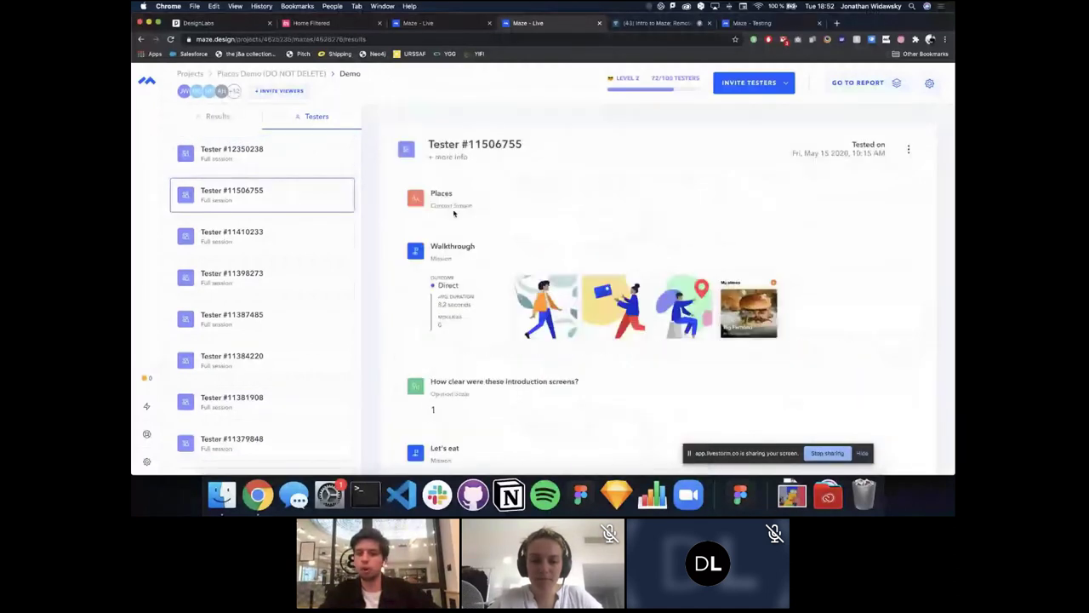
{"action": "left_click", "coordinate": [912, 149]}
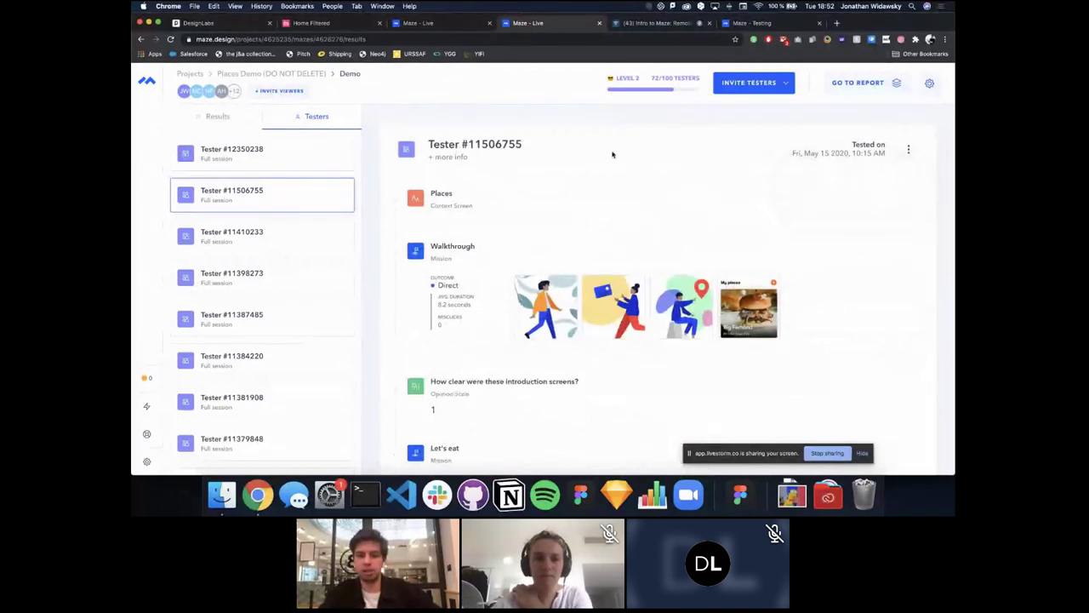
{"action": "left_click", "coordinate": [452, 159]}
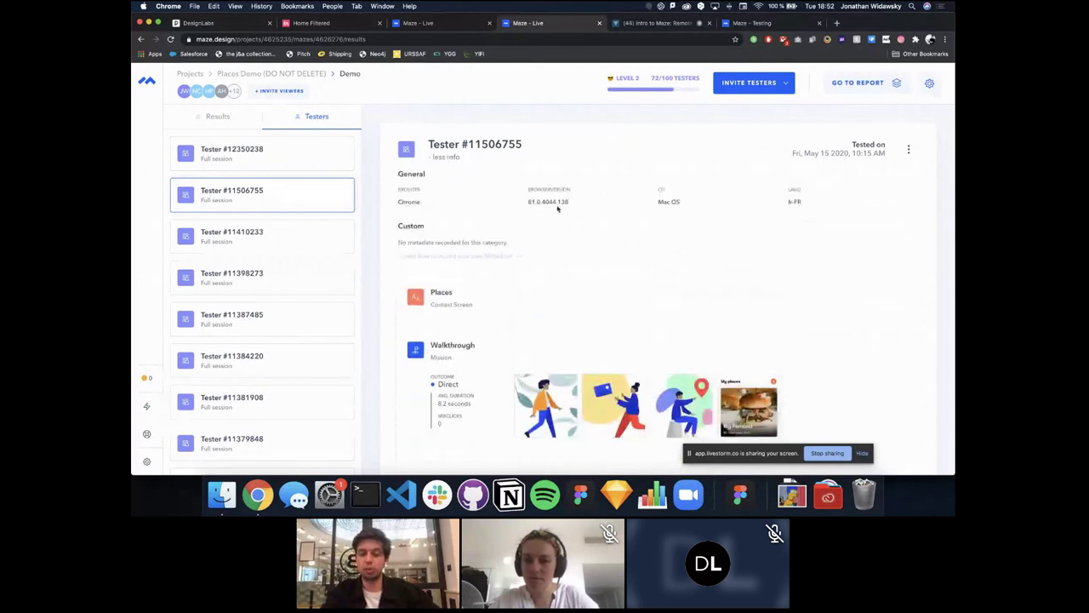
{"action": "double_click", "coordinate": [553, 202]}
{"action": "left_click", "coordinate": [578, 226]}
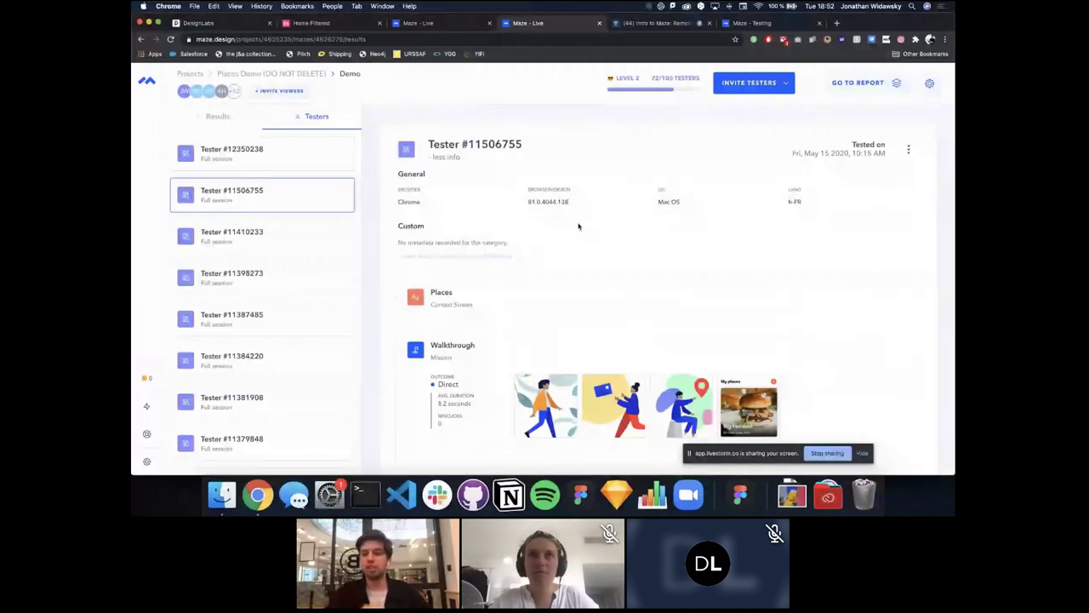
{"action": "left_click", "coordinate": [743, 25]}
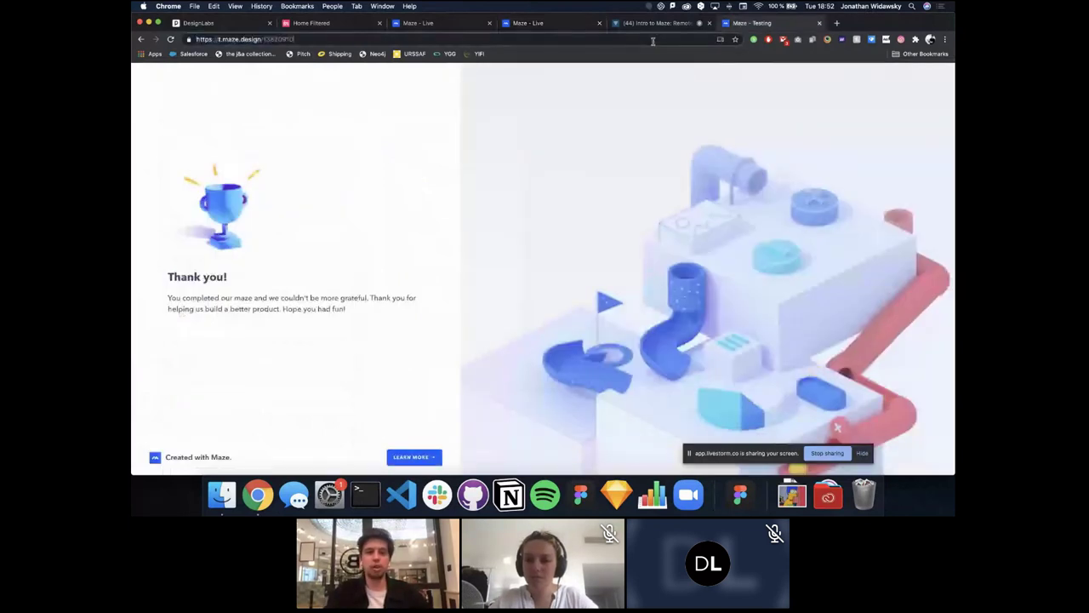
{"action": "left_click", "coordinate": [327, 40]}
{"action": "type", "text": "?nam"}
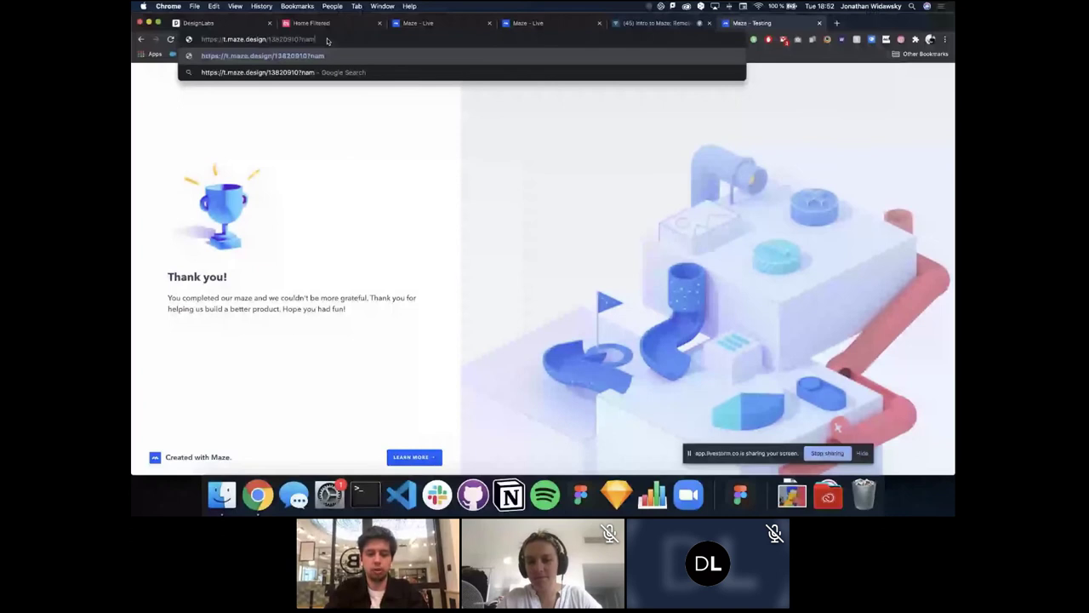
{"action": "type", "text": "e=john"}
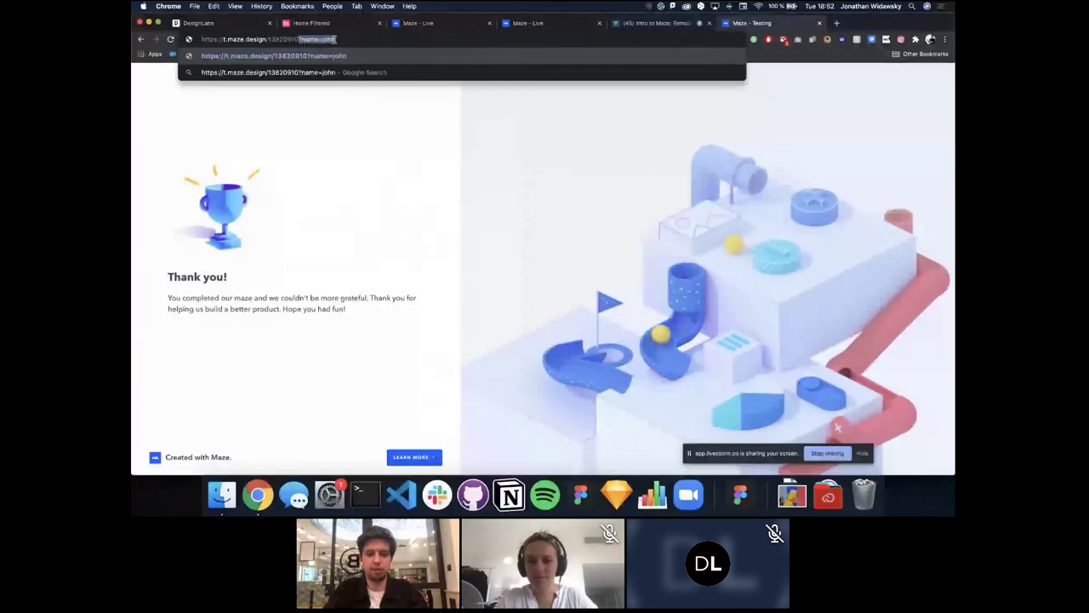
{"action": "left_click", "coordinate": [341, 39]}
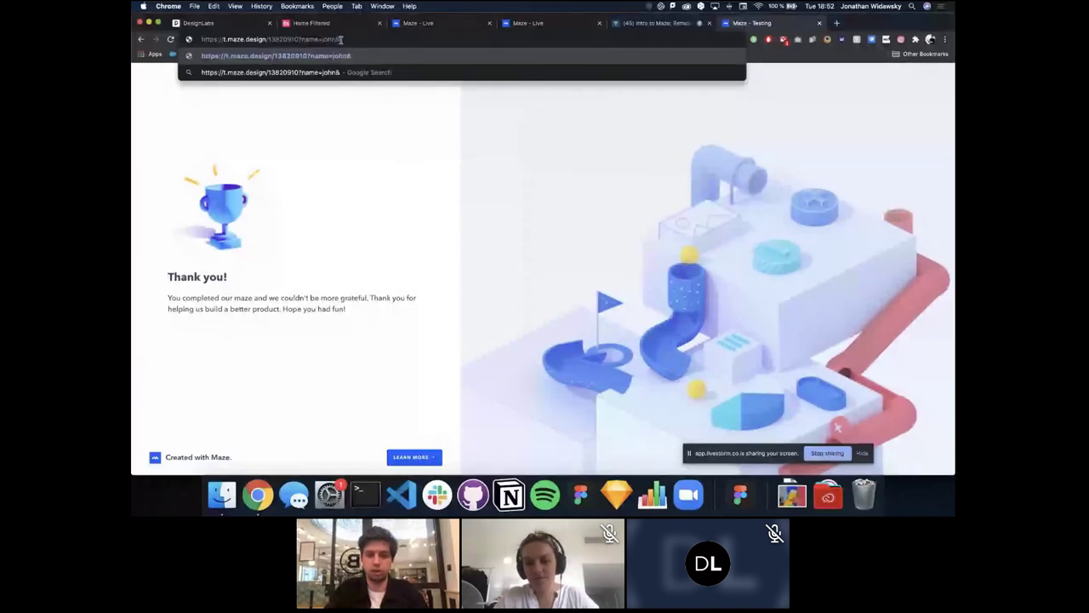
{"action": "type", "text": "&"}
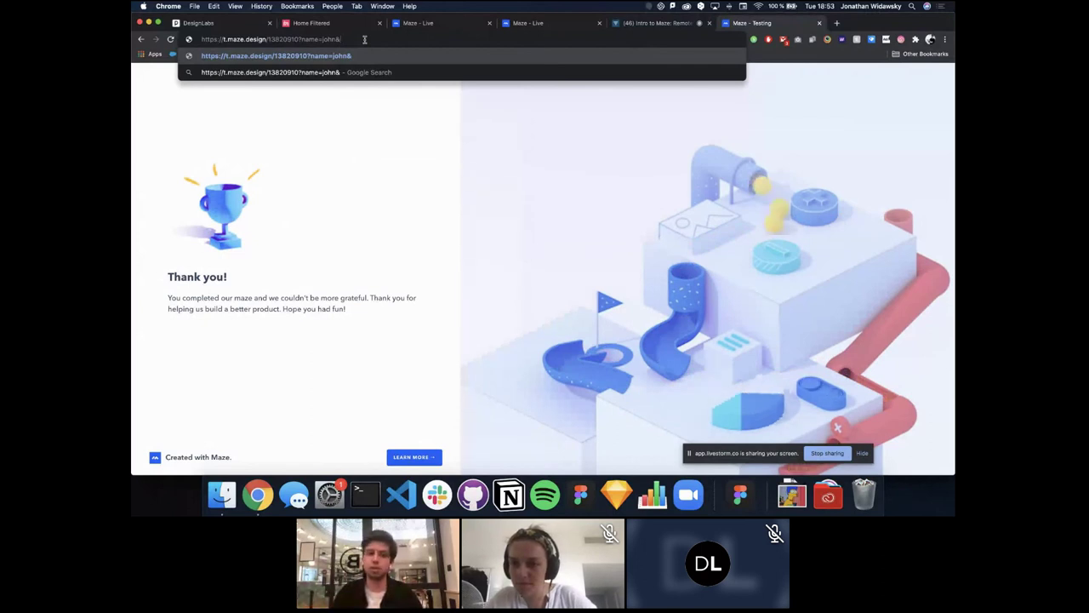
{"action": "left_click", "coordinate": [527, 23]}
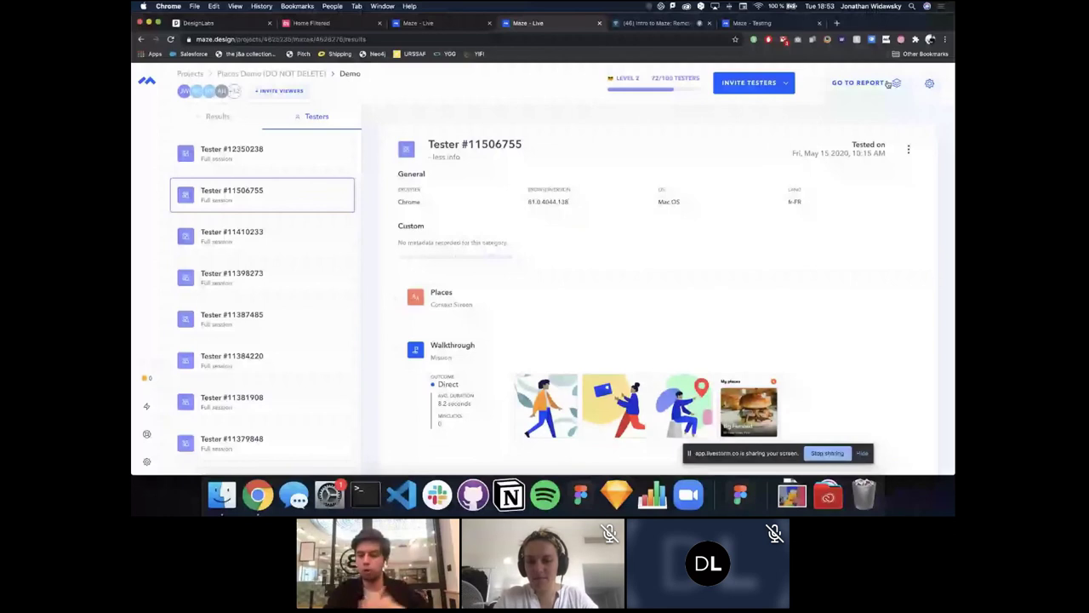
{"action": "left_click", "coordinate": [929, 84]}
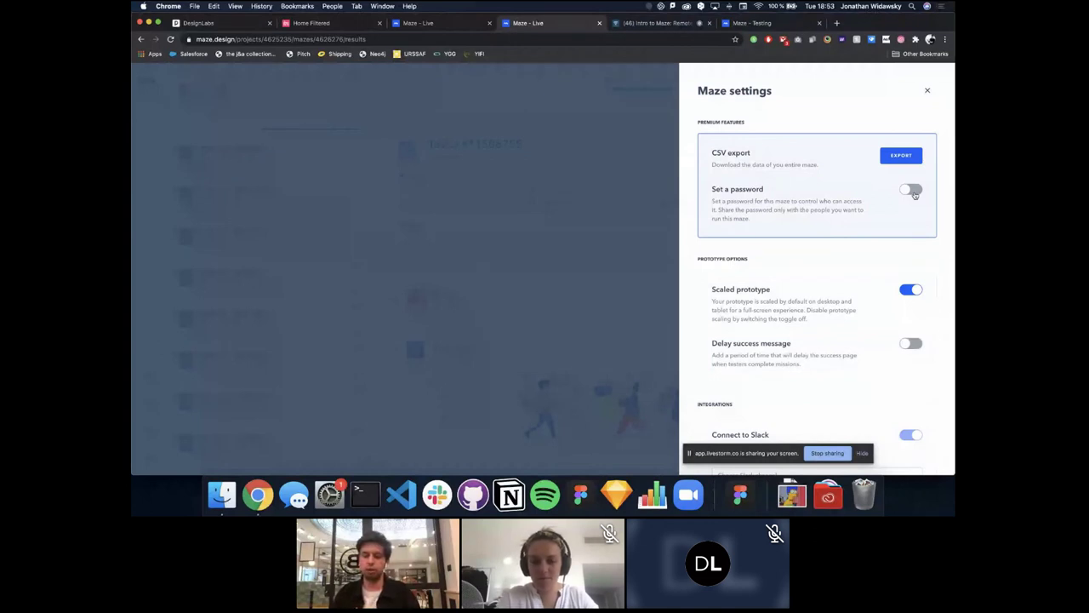
{"action": "scroll", "coordinate": [853, 325], "scroll_direction": "down", "scroll_amount": 3}
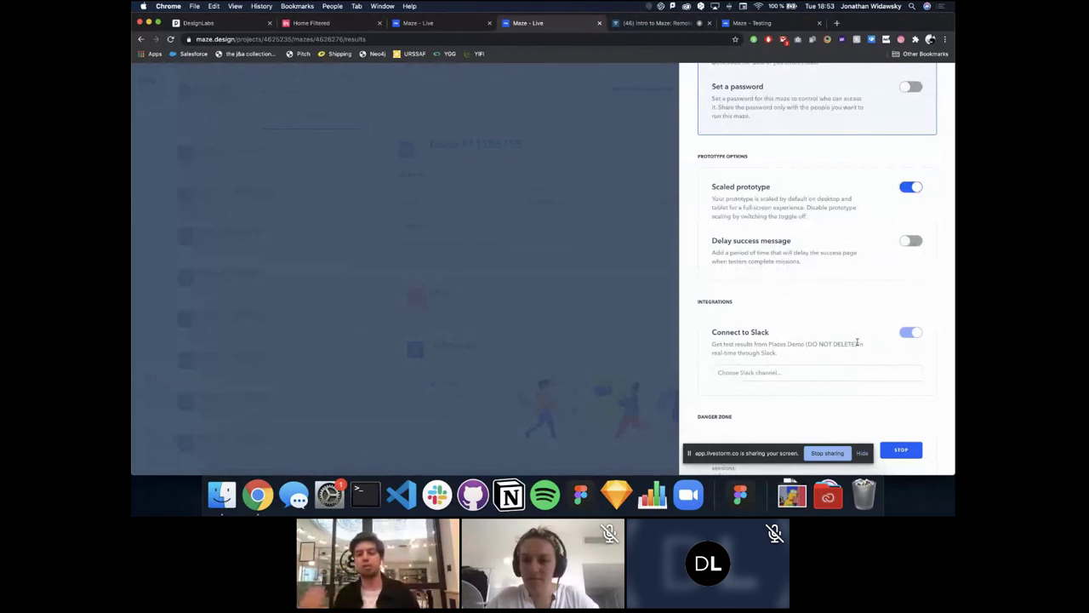
{"action": "scroll", "coordinate": [857, 343], "scroll_direction": "down", "scroll_amount": 1}
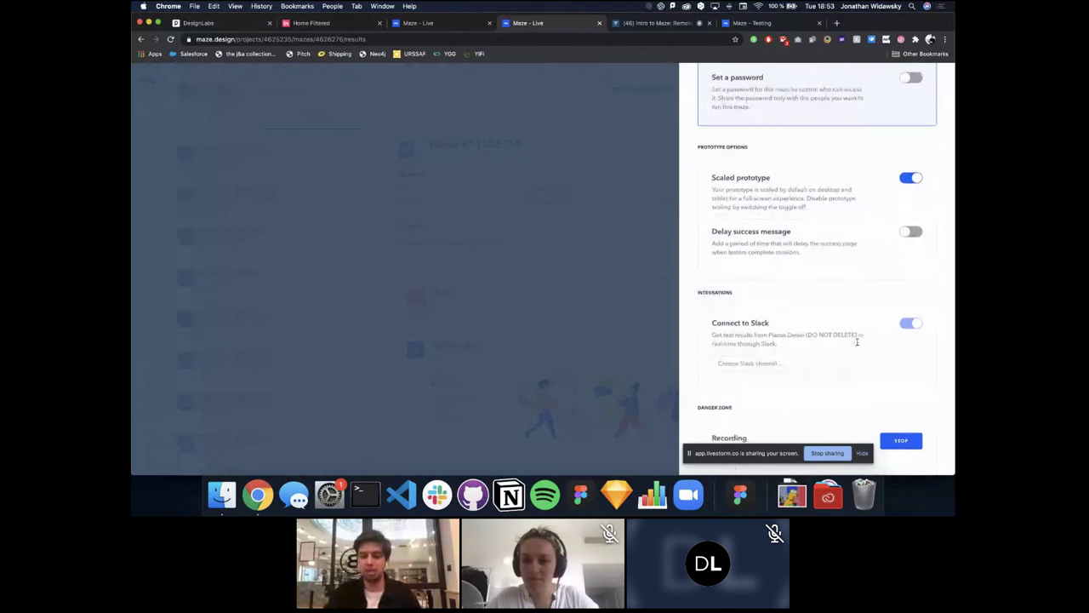
{"action": "left_click", "coordinate": [637, 318]}
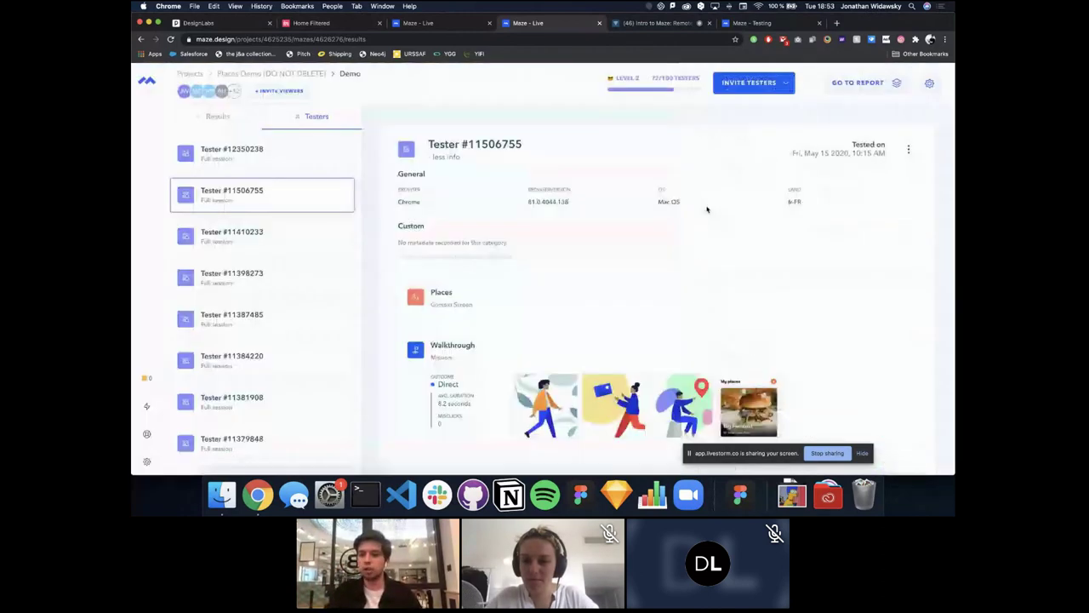
{"action": "left_click", "coordinate": [848, 84]}
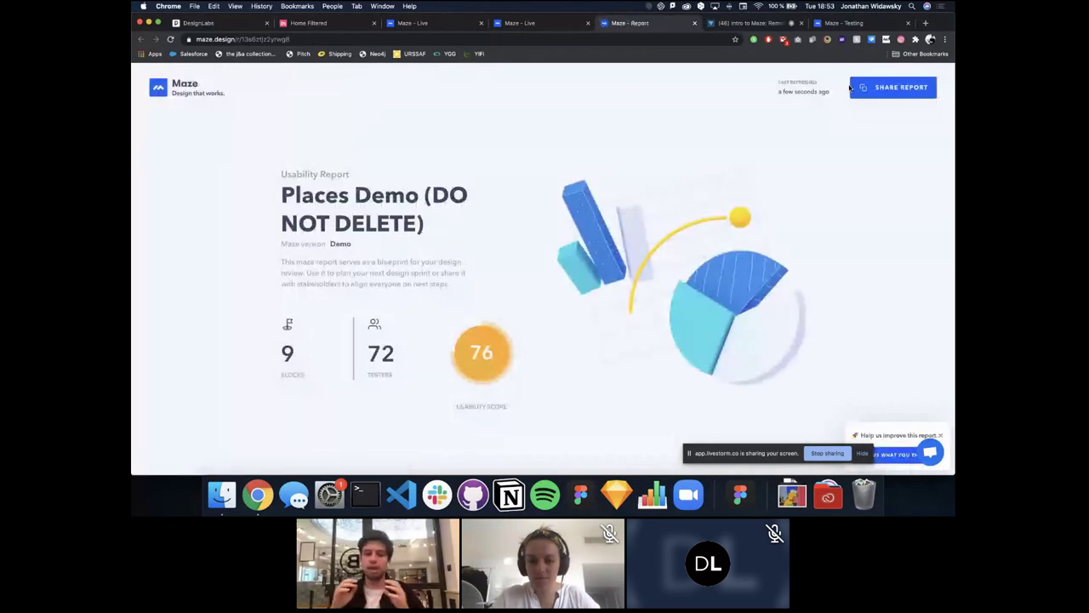
Step: Scroll the report to the Overview cards: Walkthrough 92, Let's eat 66, Filter 69
{"action": "scroll", "coordinate": [618, 271], "scroll_direction": "down", "scroll_amount": 3}
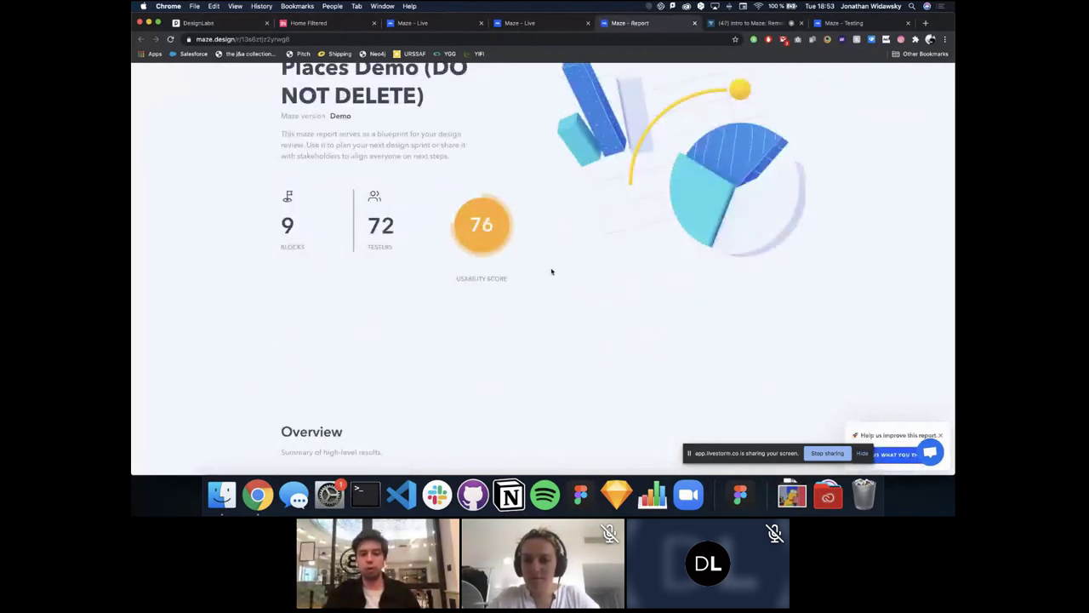
{"action": "scroll", "coordinate": [539, 266], "scroll_direction": "down", "scroll_amount": 5}
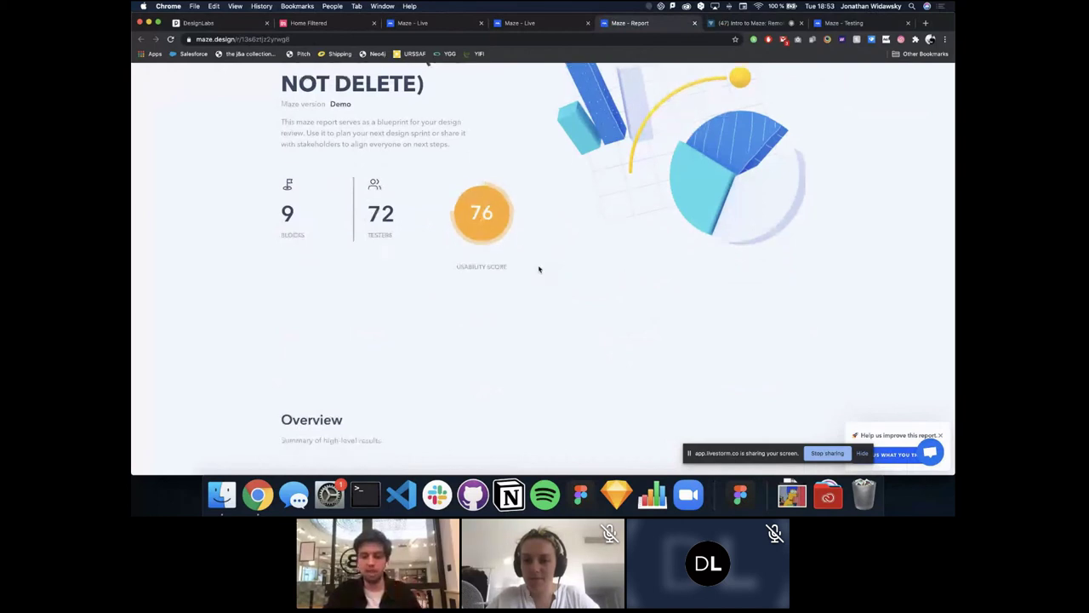
{"action": "scroll", "coordinate": [561, 213], "scroll_direction": "down", "scroll_amount": 2}
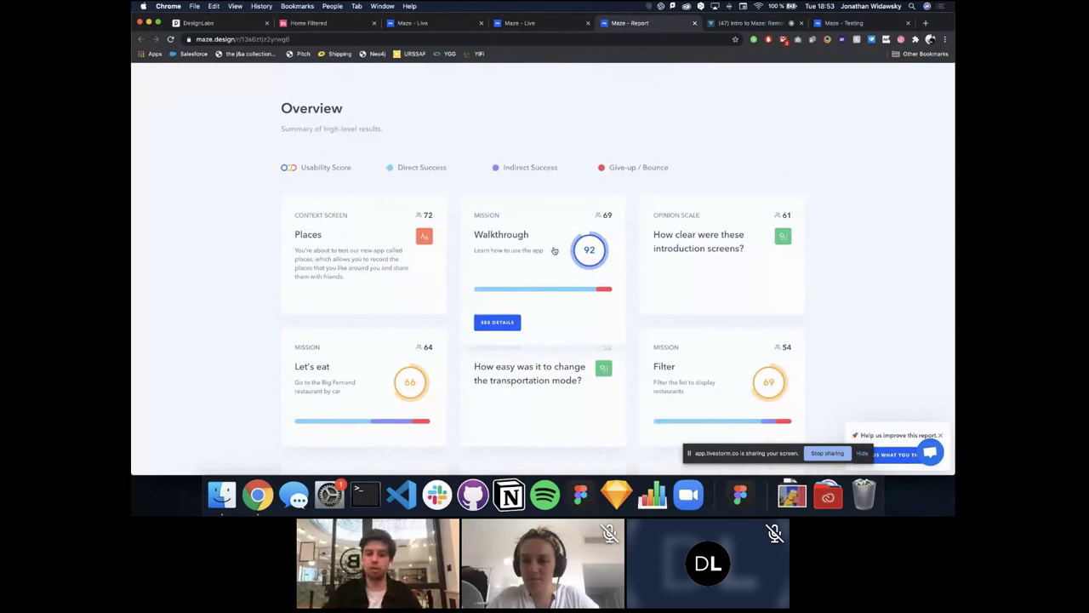
{"action": "scroll", "coordinate": [554, 251], "scroll_direction": "down", "scroll_amount": 3}
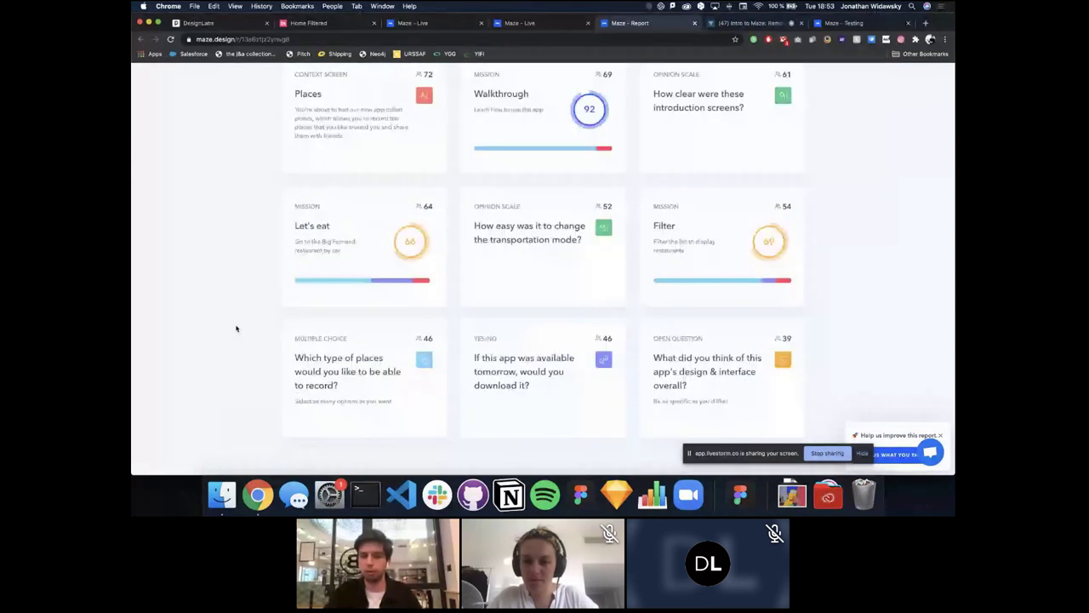
{"action": "scroll", "coordinate": [339, 254], "scroll_direction": "up", "scroll_amount": 1}
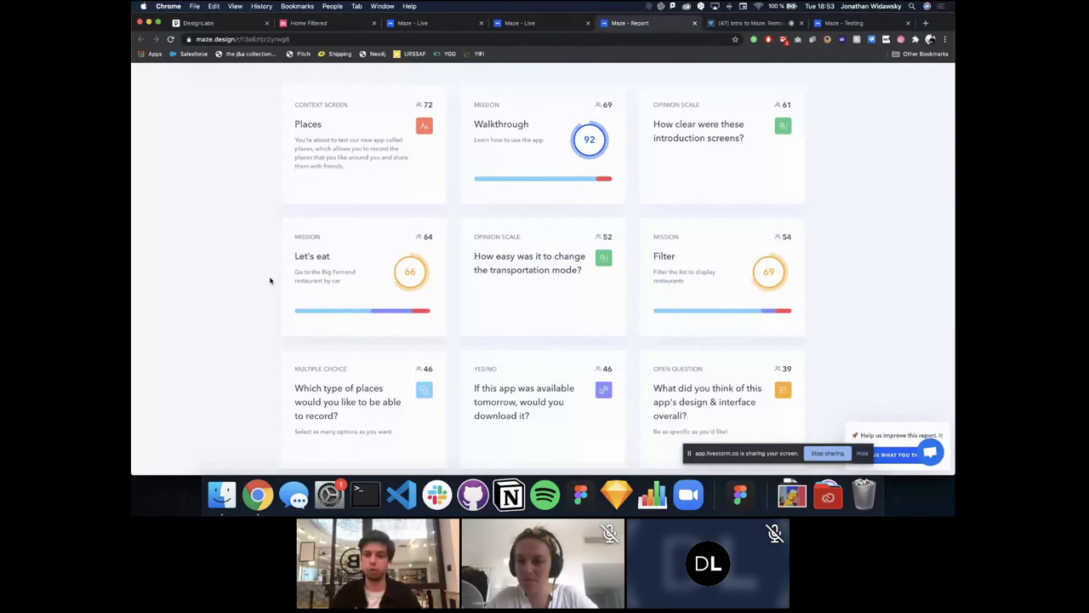
Step: Open the Let's eat mission's detailed results in the usability report
{"action": "left_click", "coordinate": [349, 257]}
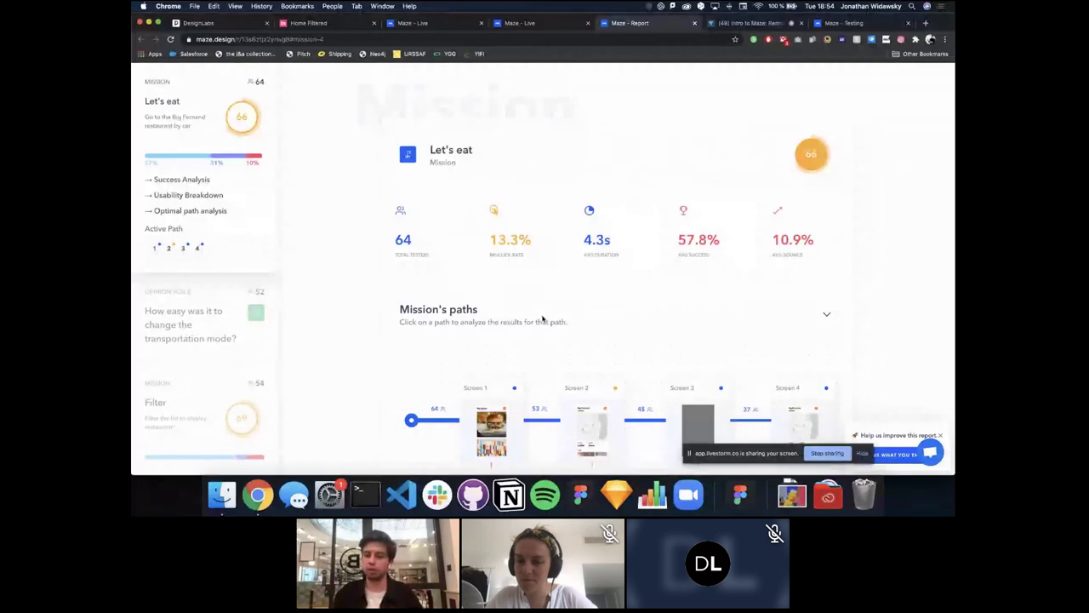
{"action": "scroll", "coordinate": [501, 320], "scroll_direction": "down", "scroll_amount": 5}
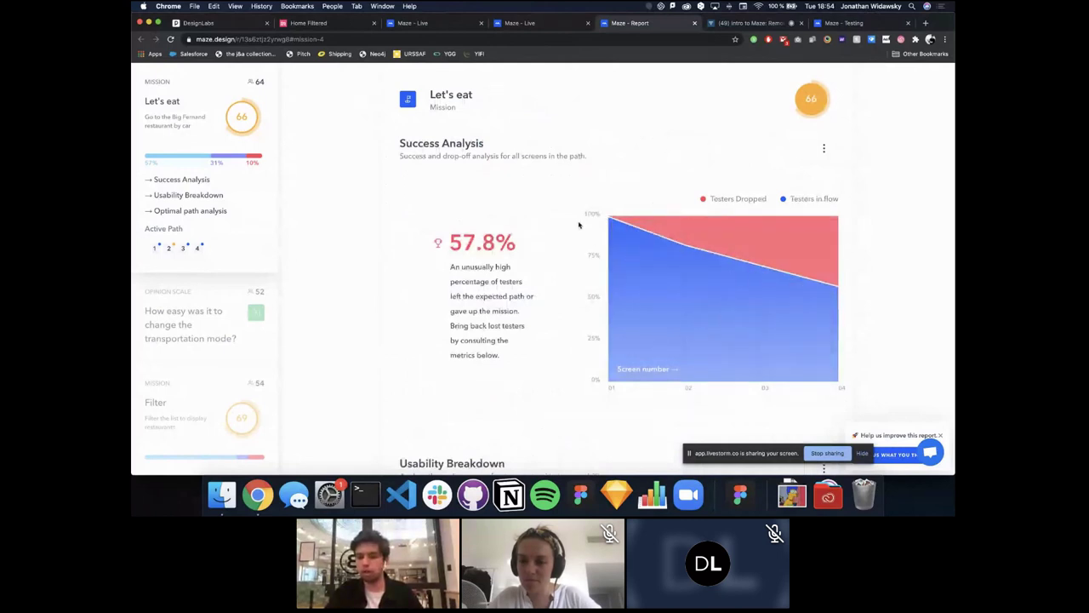
{"action": "scroll", "coordinate": [858, 294], "scroll_direction": "down", "scroll_amount": 5}
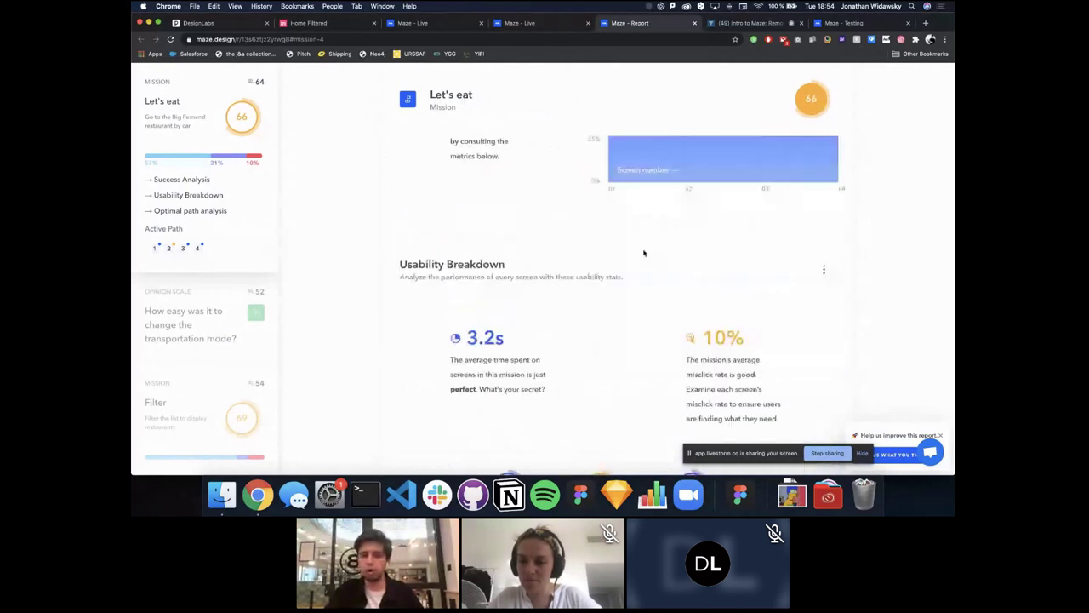
{"action": "scroll", "coordinate": [529, 253], "scroll_direction": "down", "scroll_amount": 1}
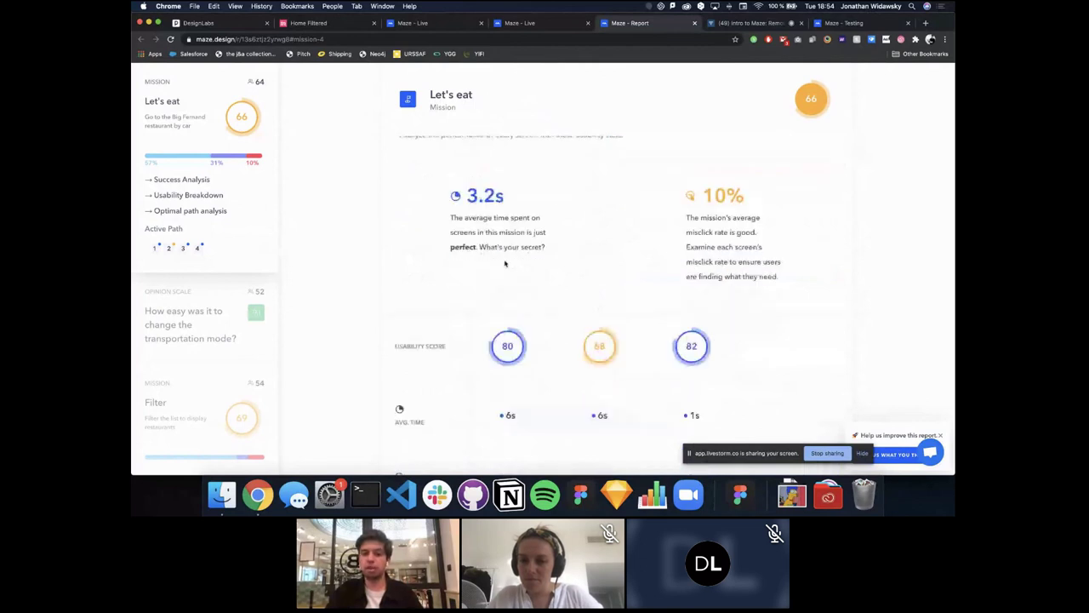
{"action": "scroll", "coordinate": [504, 264], "scroll_direction": "down", "scroll_amount": 2}
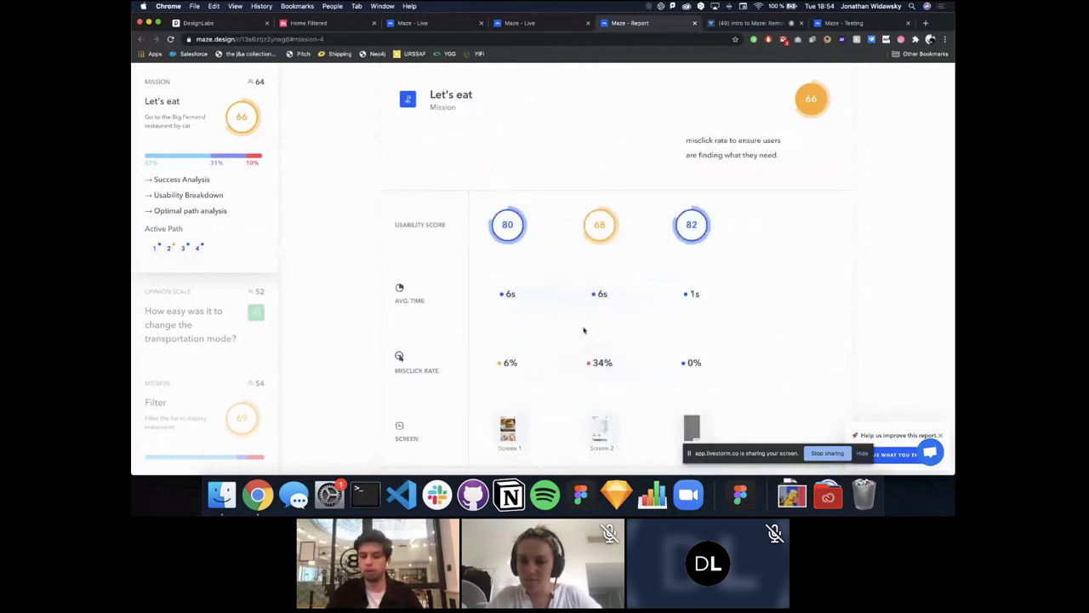
{"action": "scroll", "coordinate": [637, 316], "scroll_direction": "down", "scroll_amount": 3}
{"action": "scroll", "coordinate": [555, 336], "scroll_direction": "down", "scroll_amount": 3}
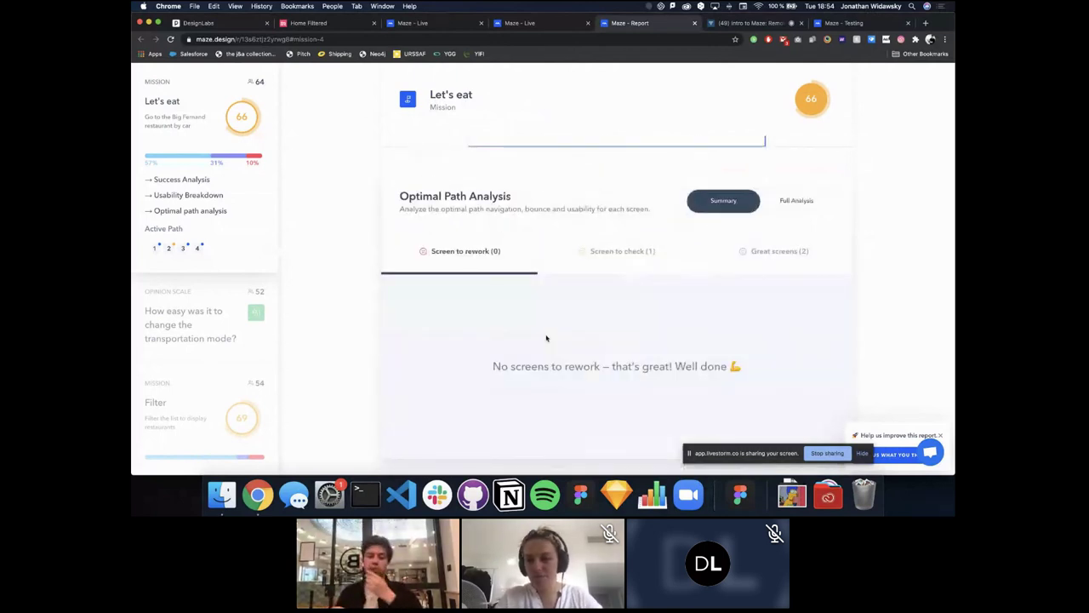
Step: Compare the Screen to check and Great screens tabs of the path analysis
{"action": "left_click", "coordinate": [613, 256]}
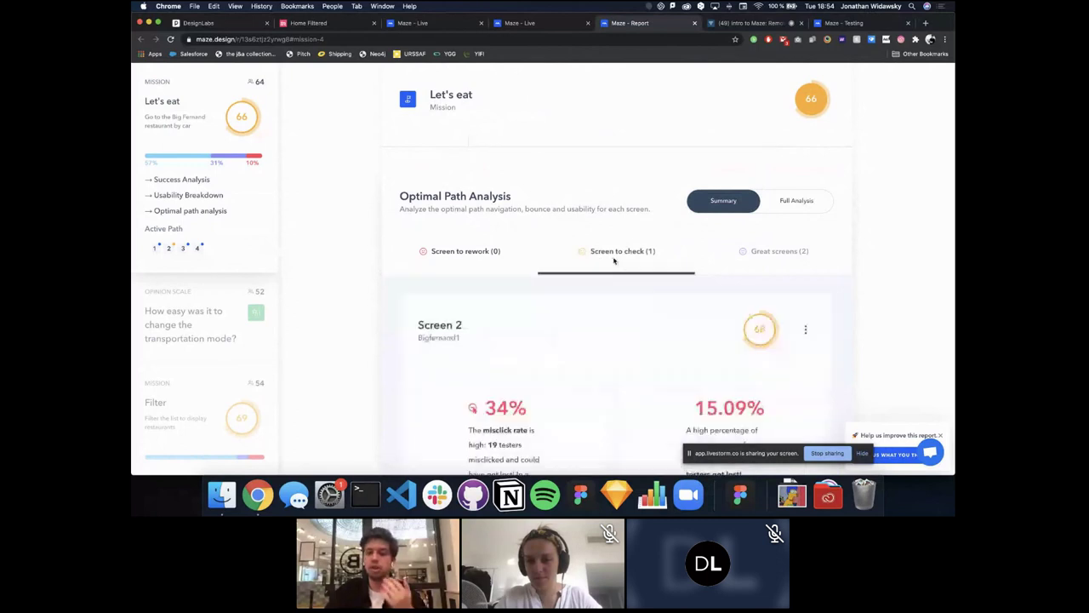
{"action": "scroll", "coordinate": [614, 260], "scroll_direction": "down", "scroll_amount": 1}
{"action": "scroll", "coordinate": [485, 292], "scroll_direction": "down", "scroll_amount": 5}
{"action": "scroll", "coordinate": [540, 324], "scroll_direction": "up", "scroll_amount": 2}
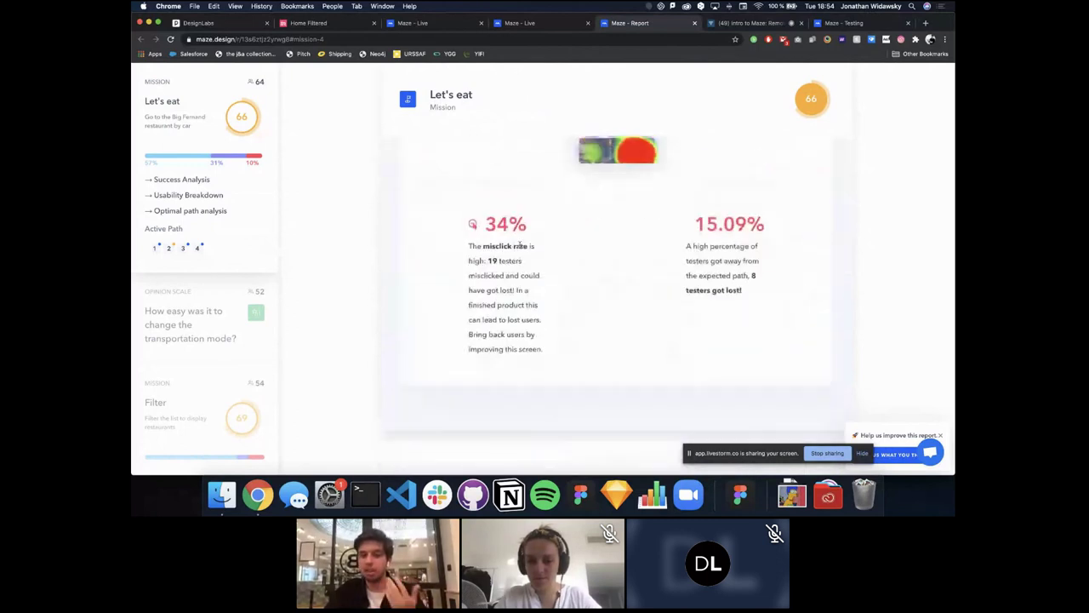
{"action": "scroll", "coordinate": [544, 327], "scroll_direction": "up", "scroll_amount": 5}
{"action": "scroll", "coordinate": [596, 336], "scroll_direction": "down", "scroll_amount": 1}
{"action": "left_click", "coordinate": [628, 342]}
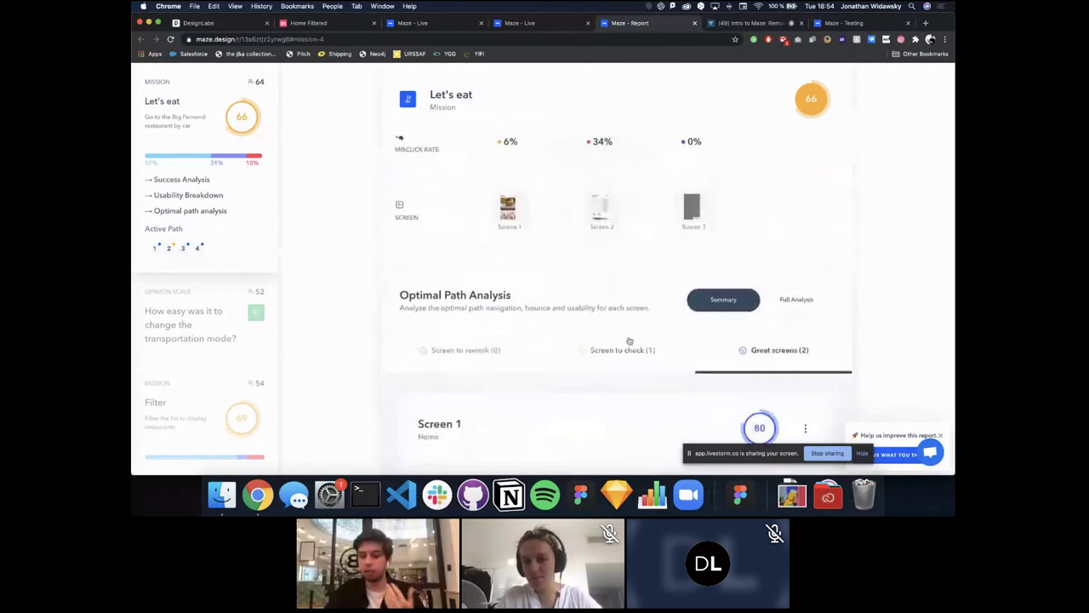
{"action": "left_click", "coordinate": [628, 342]}
{"action": "scroll", "coordinate": [629, 340], "scroll_direction": "down", "scroll_amount": 5}
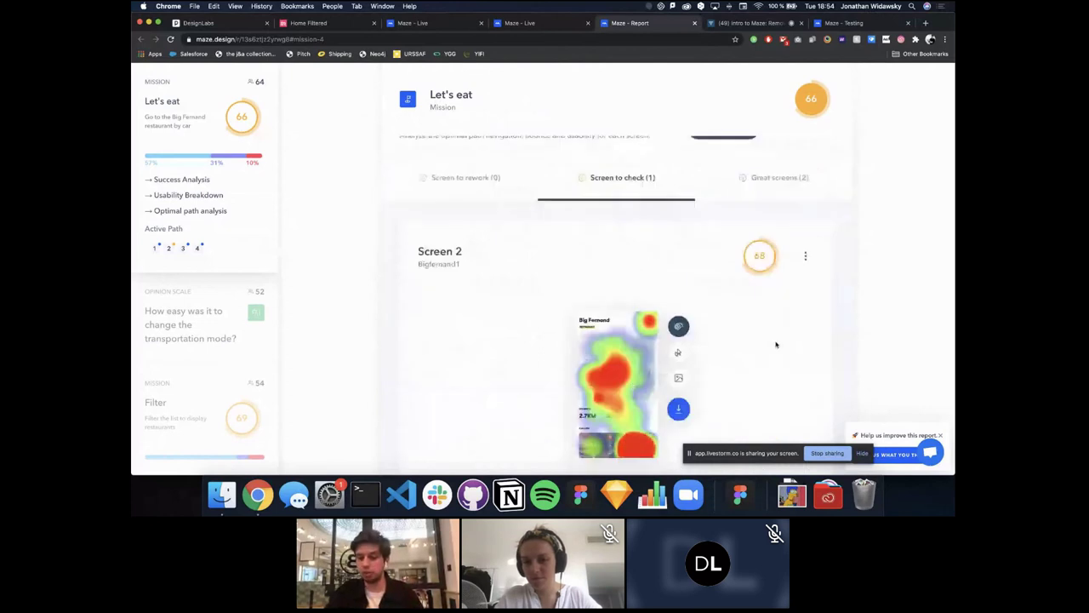
{"action": "scroll", "coordinate": [776, 343], "scroll_direction": "down", "scroll_amount": 4}
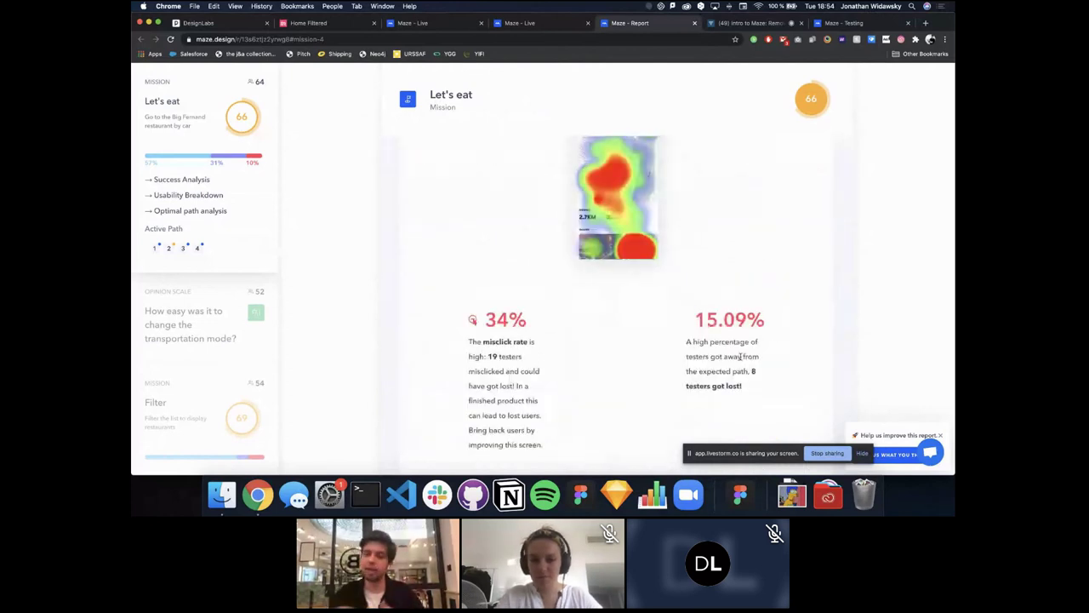
{"action": "scroll", "coordinate": [741, 356], "scroll_direction": "up", "scroll_amount": 8}
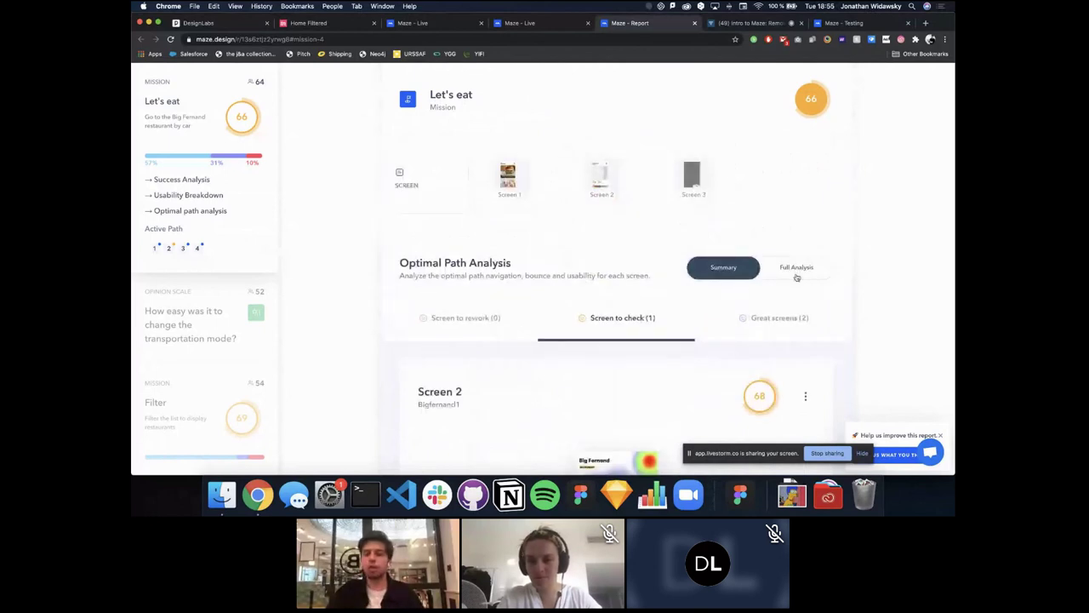
Step: Enable Full Analysis and scroll down to the 39 open-question design answers
{"action": "left_click", "coordinate": [797, 273]}
{"action": "scroll", "coordinate": [734, 275], "scroll_direction": "down", "scroll_amount": 7}
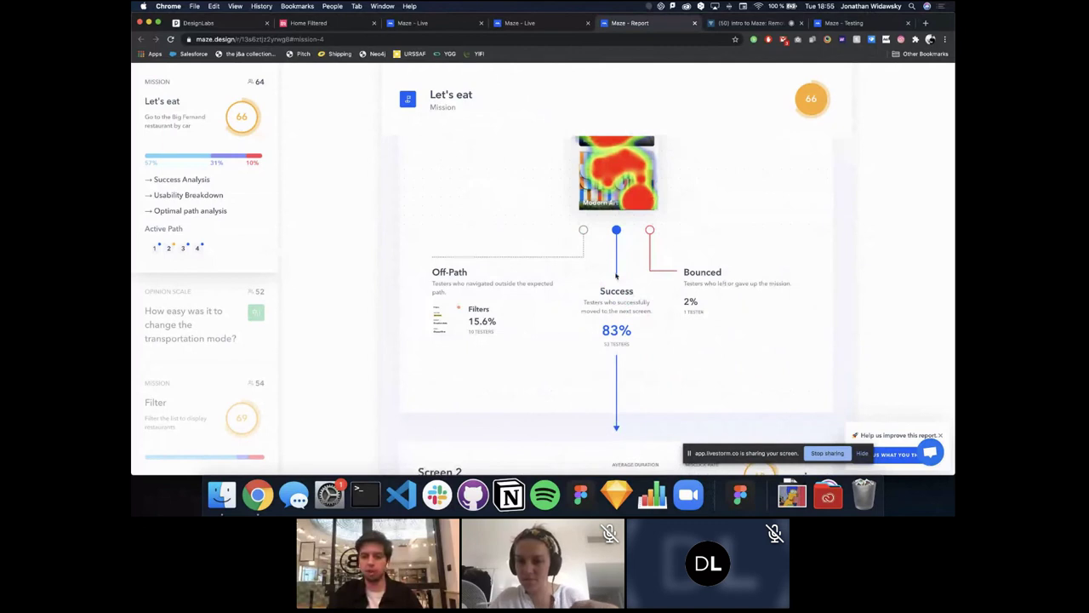
{"action": "scroll", "coordinate": [554, 258], "scroll_direction": "down", "scroll_amount": 5}
{"action": "scroll", "coordinate": [554, 246], "scroll_direction": "up", "scroll_amount": 2}
{"action": "scroll", "coordinate": [607, 209], "scroll_direction": "down", "scroll_amount": 1}
{"action": "scroll", "coordinate": [544, 357], "scroll_direction": "down", "scroll_amount": 6}
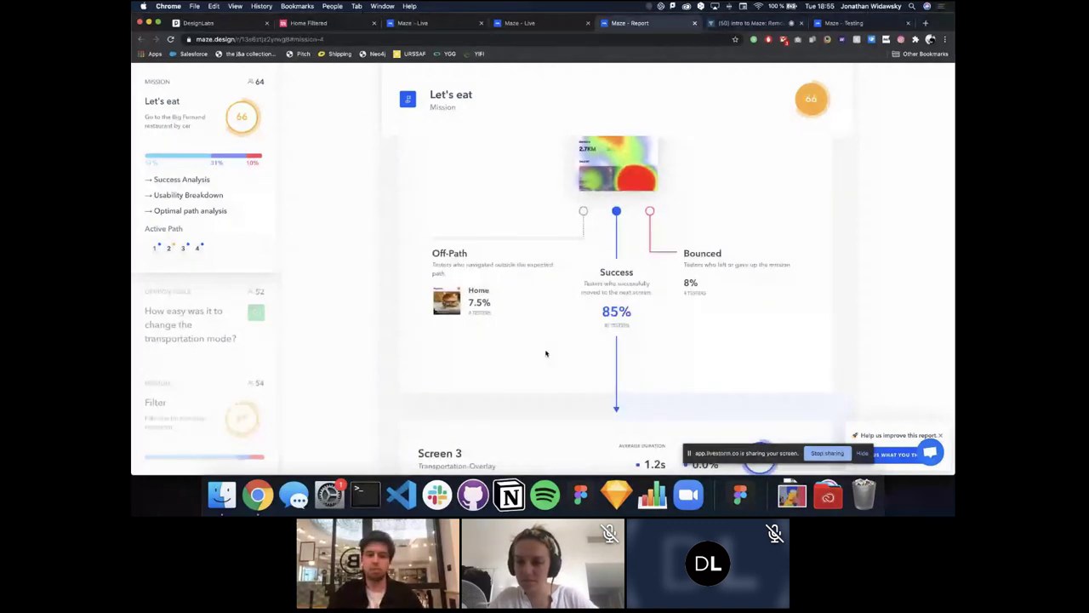
{"action": "scroll", "coordinate": [547, 354], "scroll_direction": "down", "scroll_amount": 5}
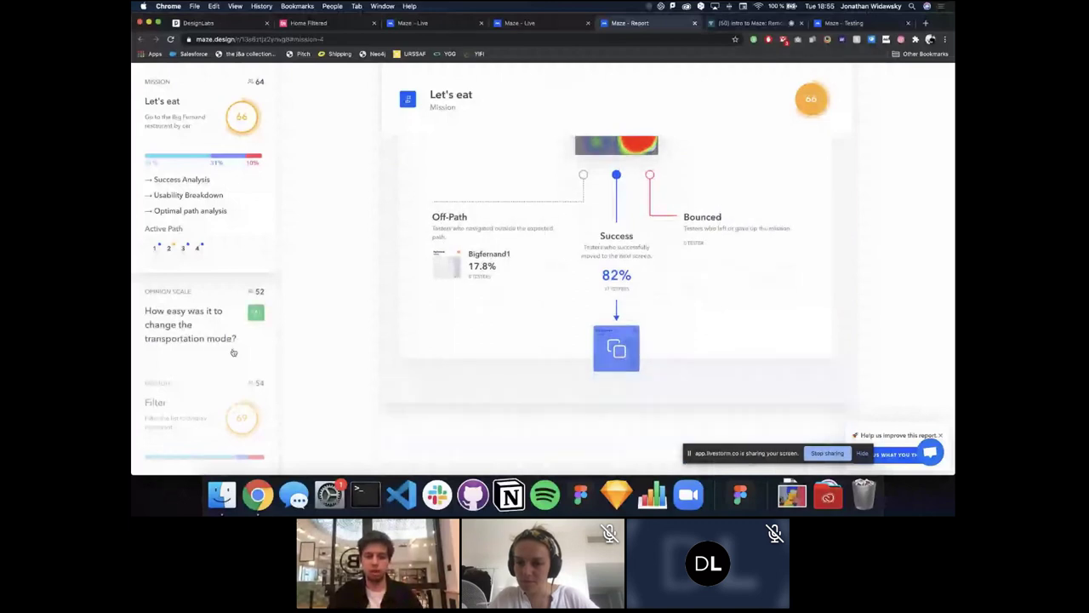
{"action": "scroll", "coordinate": [337, 304], "scroll_direction": "down", "scroll_amount": 10}
{"action": "scroll", "coordinate": [337, 305], "scroll_direction": "up", "scroll_amount": 1}
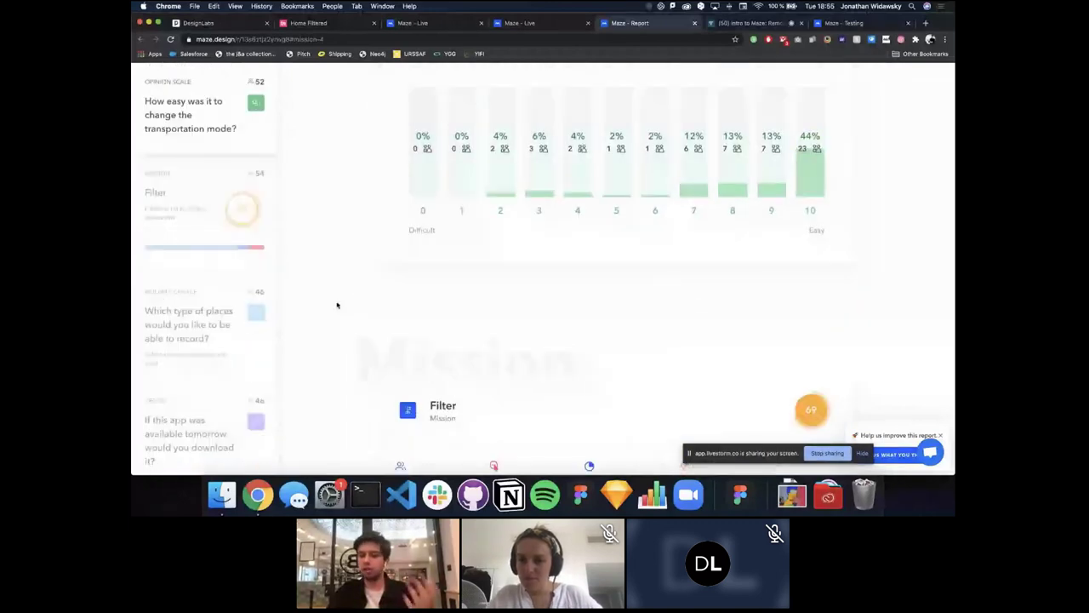
{"action": "scroll", "coordinate": [337, 304], "scroll_direction": "down", "scroll_amount": 1}
{"action": "scroll", "coordinate": [337, 305], "scroll_direction": "up", "scroll_amount": 5}
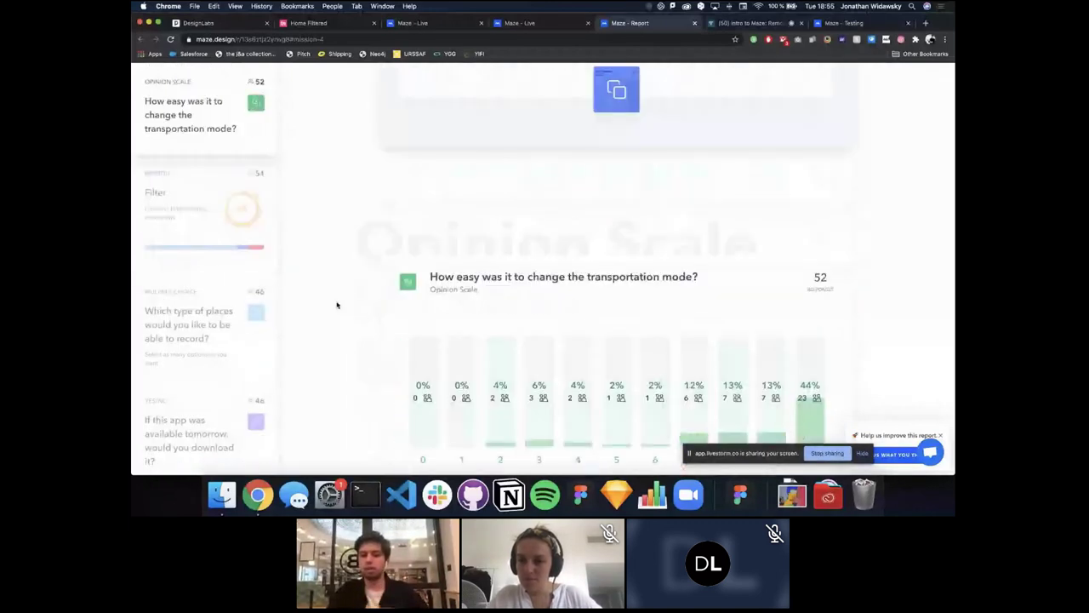
{"action": "scroll", "coordinate": [337, 304], "scroll_direction": "down", "scroll_amount": 1}
{"action": "scroll", "coordinate": [337, 305], "scroll_direction": "down", "scroll_amount": 15}
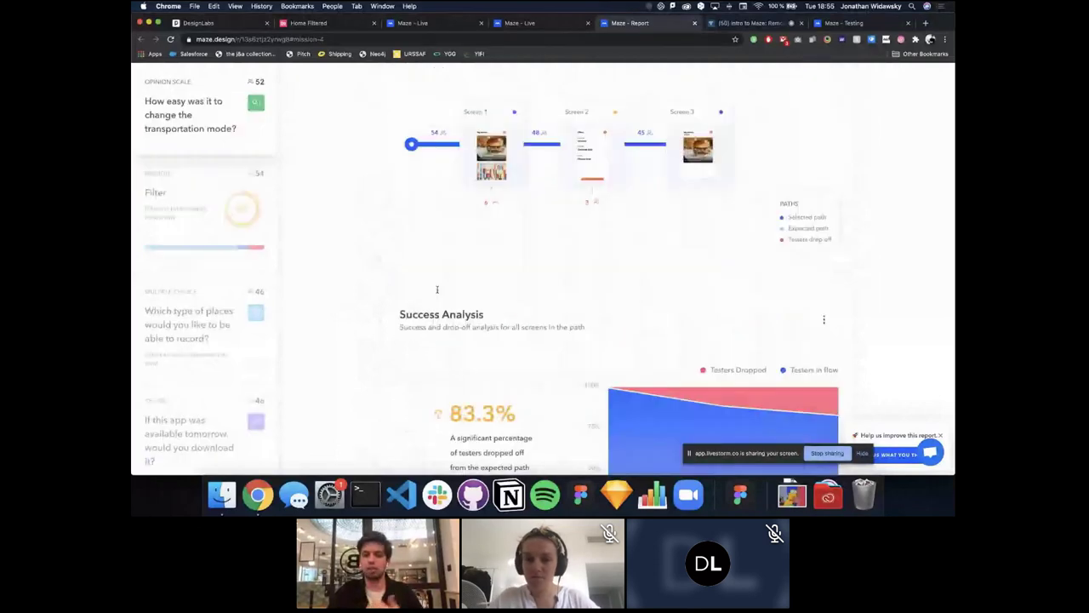
{"action": "scroll", "coordinate": [438, 293], "scroll_direction": "down", "scroll_amount": 4}
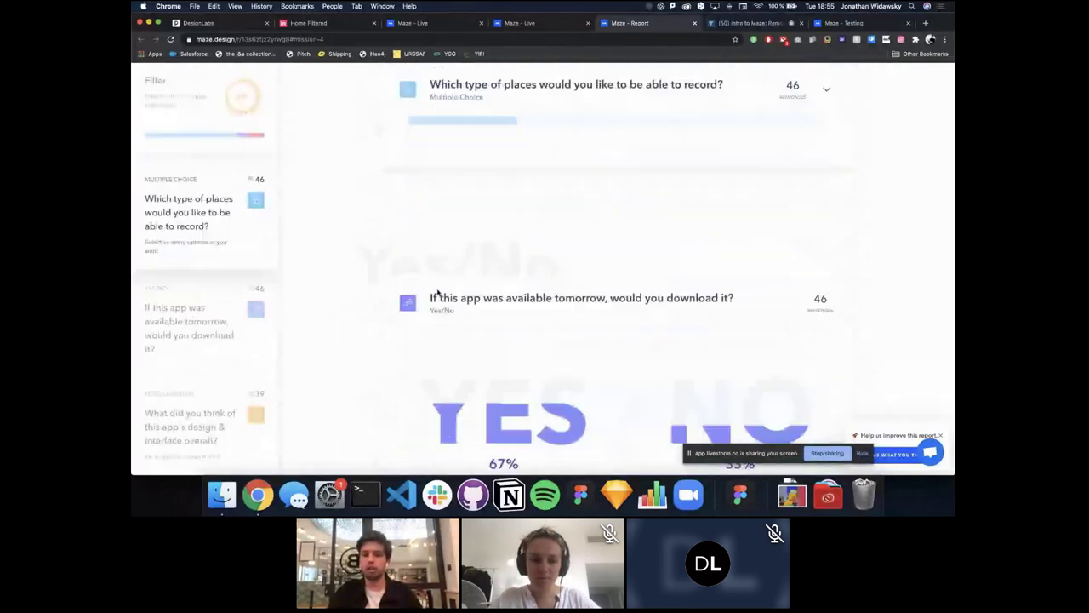
{"action": "scroll", "coordinate": [475, 322], "scroll_direction": "down", "scroll_amount": 5}
{"action": "scroll", "coordinate": [475, 322], "scroll_direction": "down", "scroll_amount": 6}
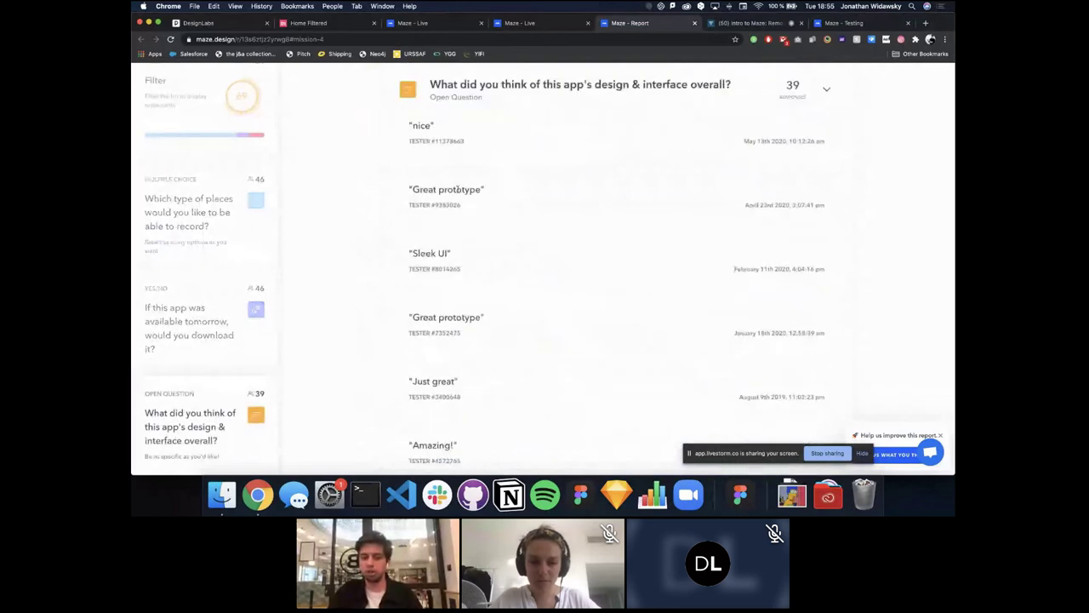
Step: Leave the report through the Live tab and Places Demo project, back to the Projects overview
{"action": "scroll", "coordinate": [483, 228], "scroll_direction": "down", "scroll_amount": 3}
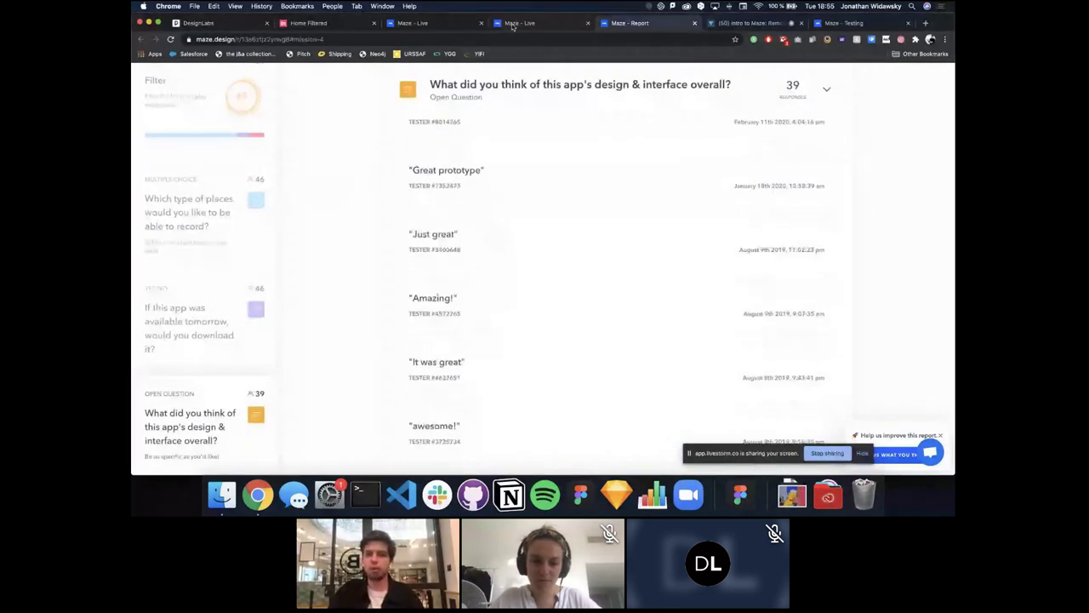
{"action": "left_click", "coordinate": [514, 23]}
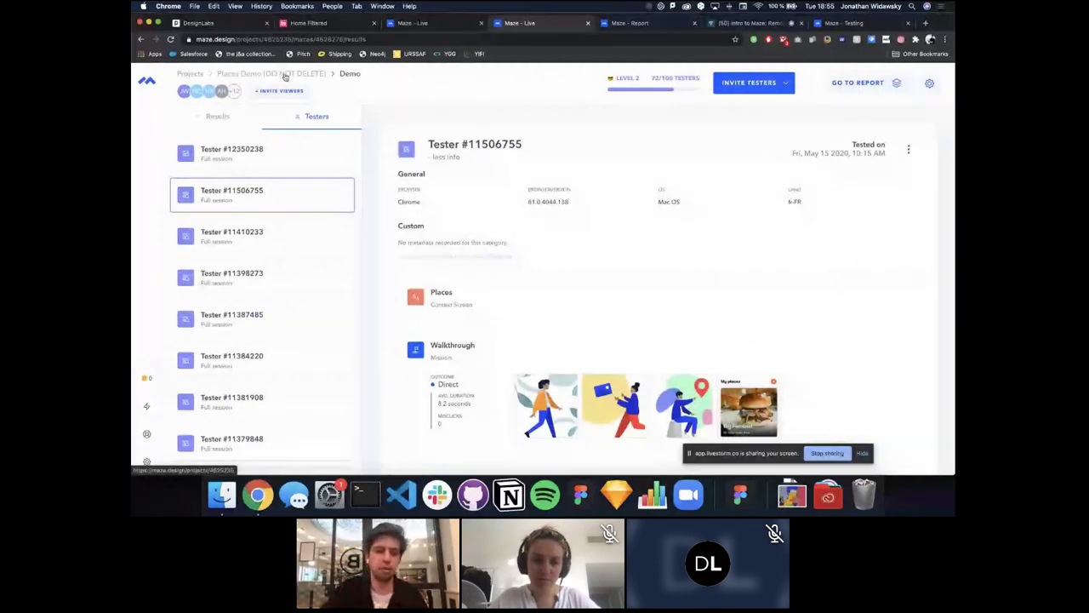
{"action": "left_click", "coordinate": [252, 75]}
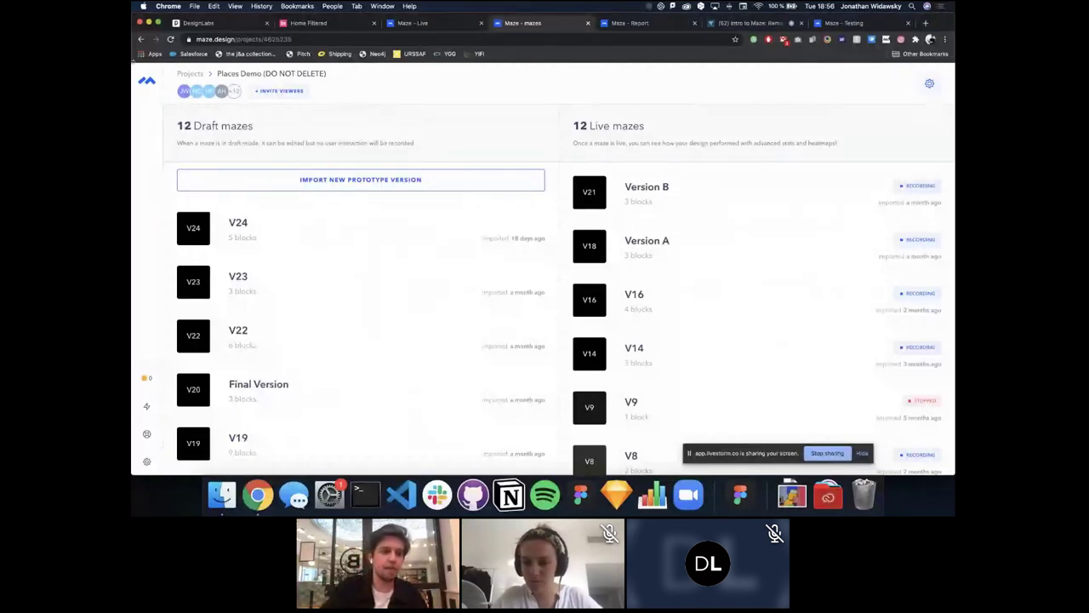
{"action": "left_click", "coordinate": [188, 74]}
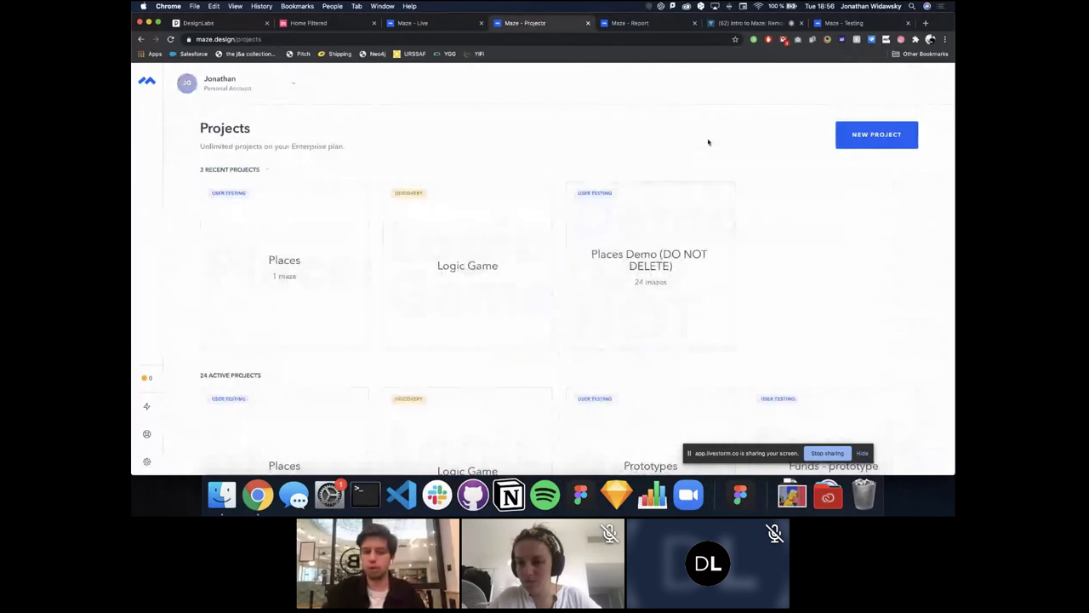
Step: Create a new Discovery project named 'Places'
{"action": "left_click", "coordinate": [874, 135]}
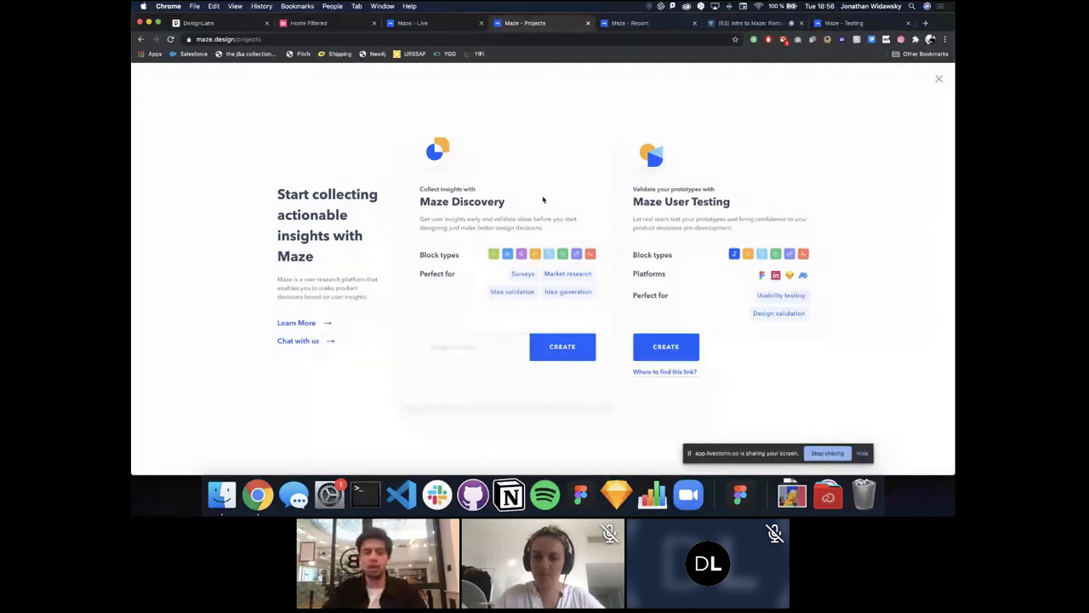
{"action": "left_click", "coordinate": [478, 344]}
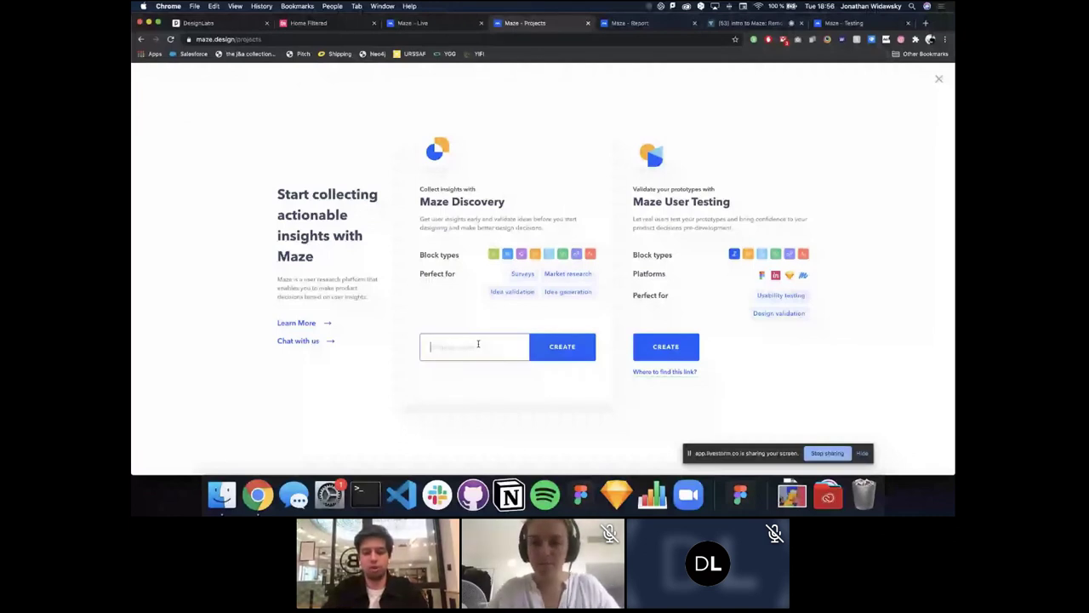
{"action": "type", "text": "Plac"}
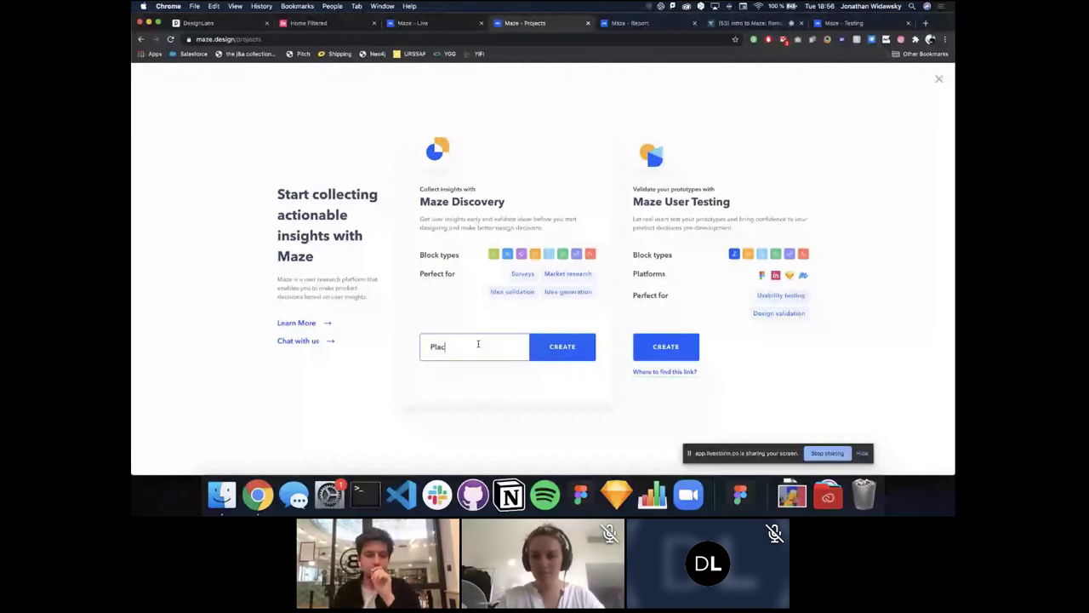
{"action": "type", "text": "es"}
{"action": "left_click", "coordinate": [558, 347]}
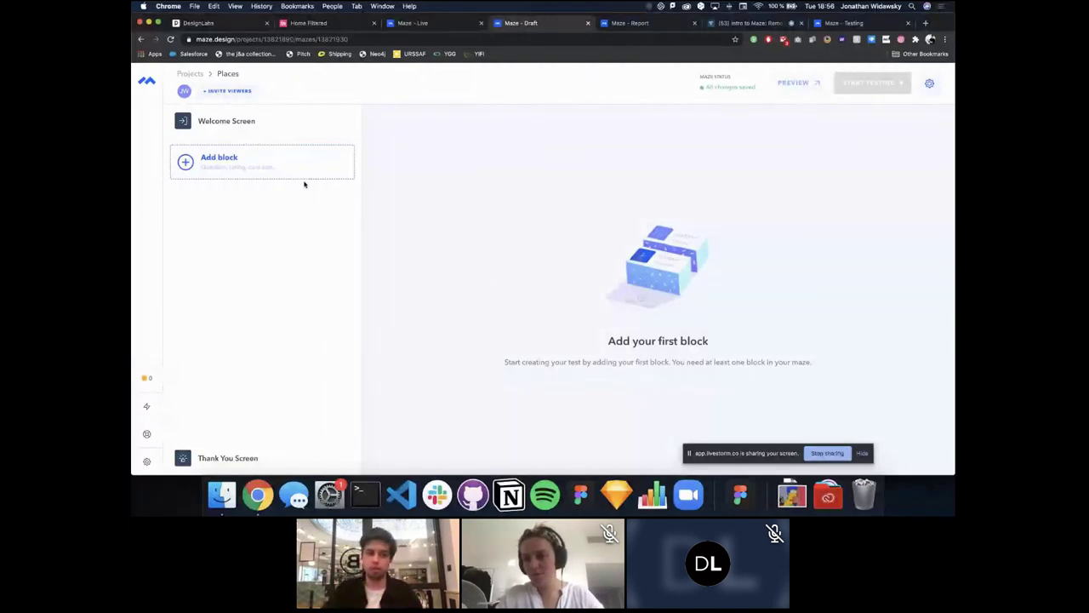
Step: Add a Tree Test block to the Places draft maze
{"action": "left_click", "coordinate": [302, 174]}
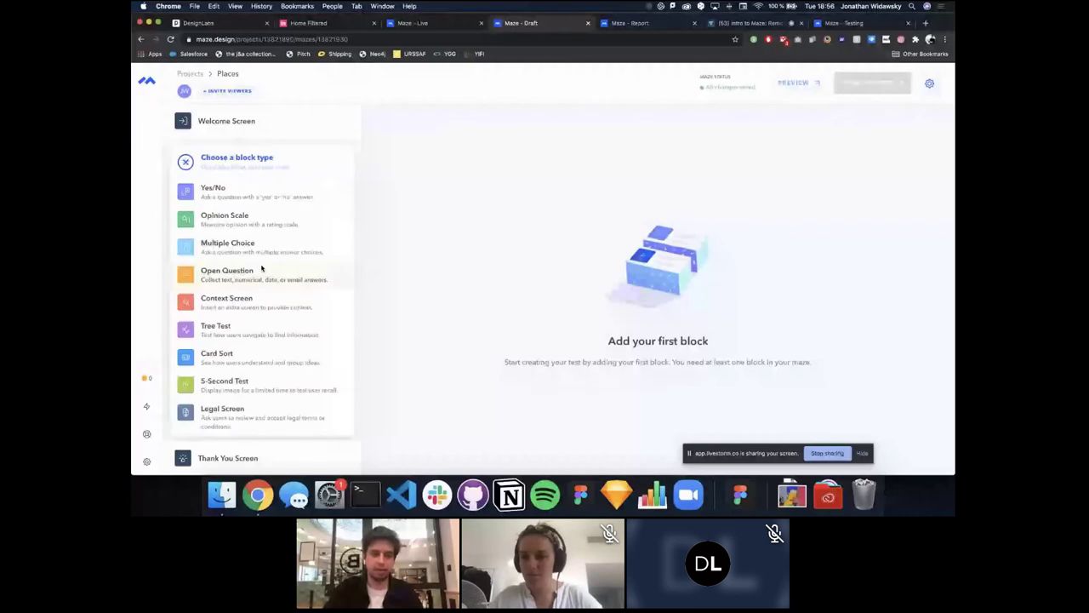
{"action": "left_click", "coordinate": [254, 332]}
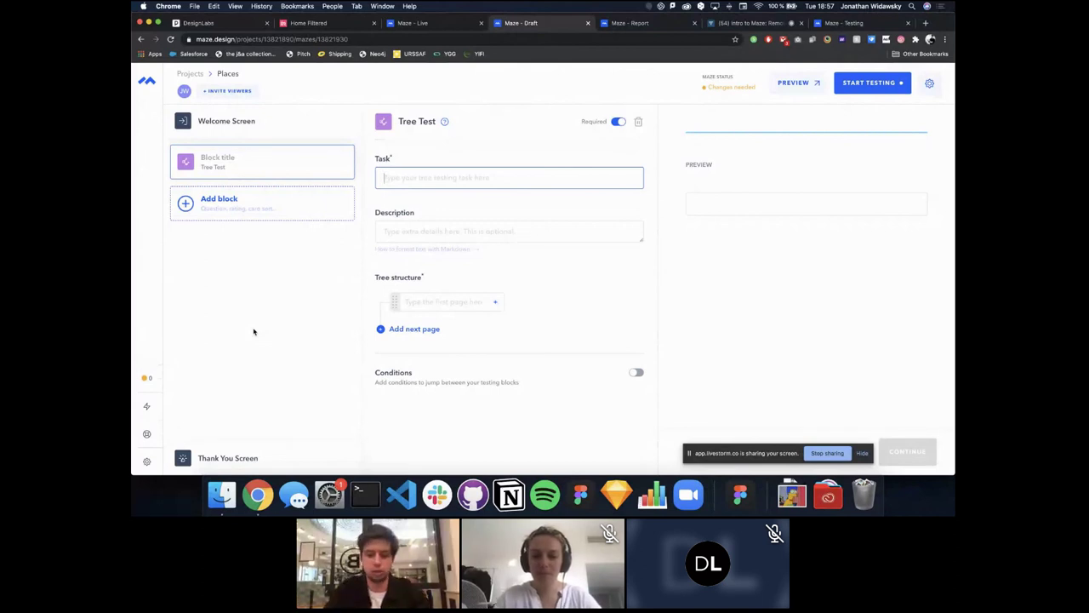
Step: Write the Tree Test task 'Where would you find the contact us form'
{"action": "type", "text": "Find"}
{"action": "key", "text": "BackSpace"}
{"action": "key", "text": "BackSpace"}
{"action": "key", "text": "BackSpace"}
{"action": "key", "text": "BackSpace"}
{"action": "type", "text": "W"}
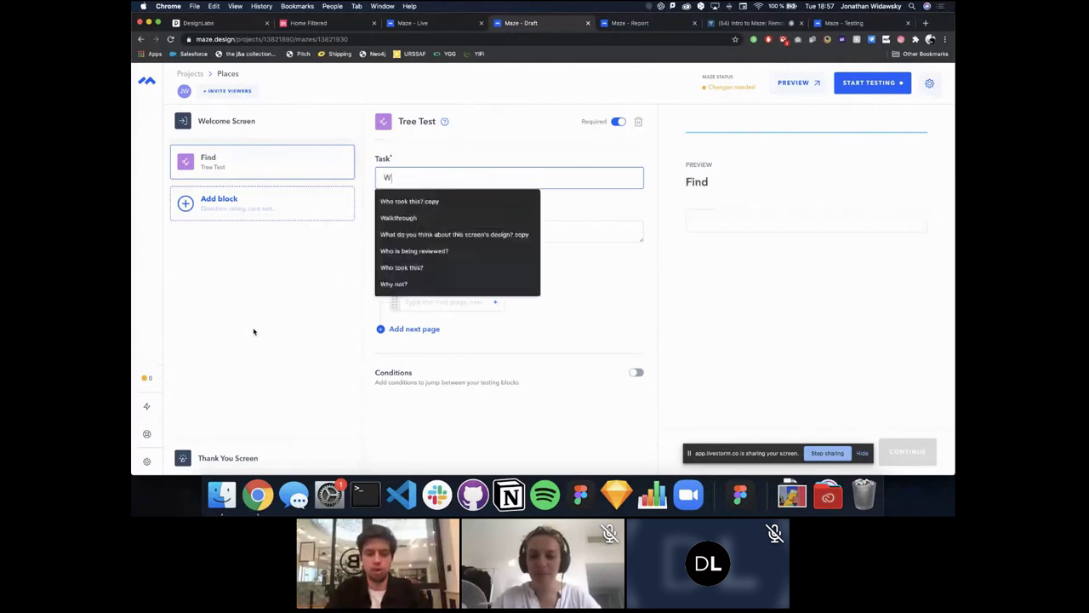
{"action": "type", "text": "here would you find "}
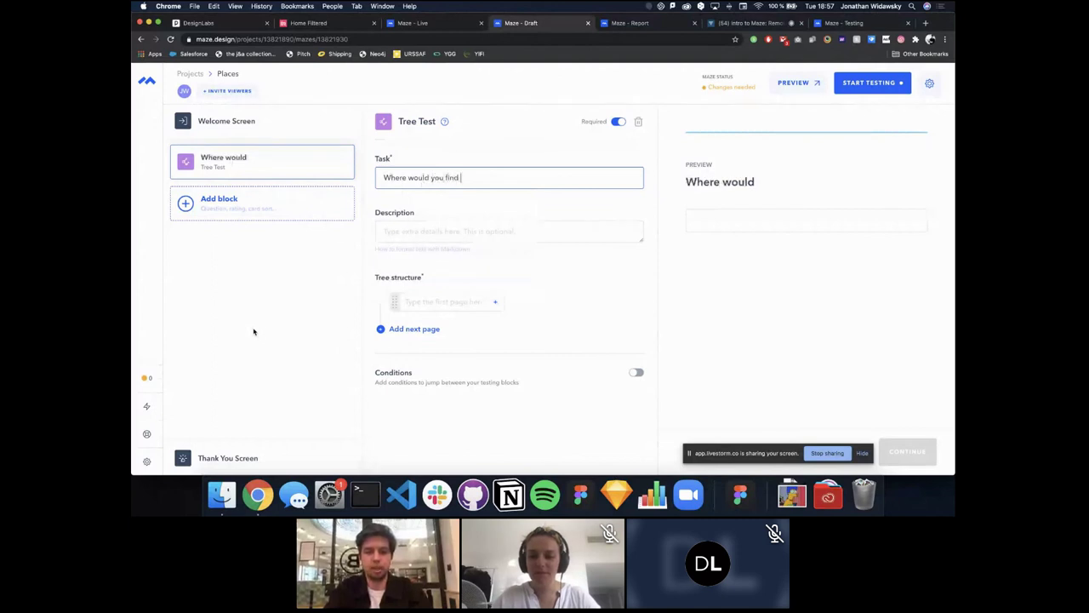
{"action": "type", "text": "the conta"}
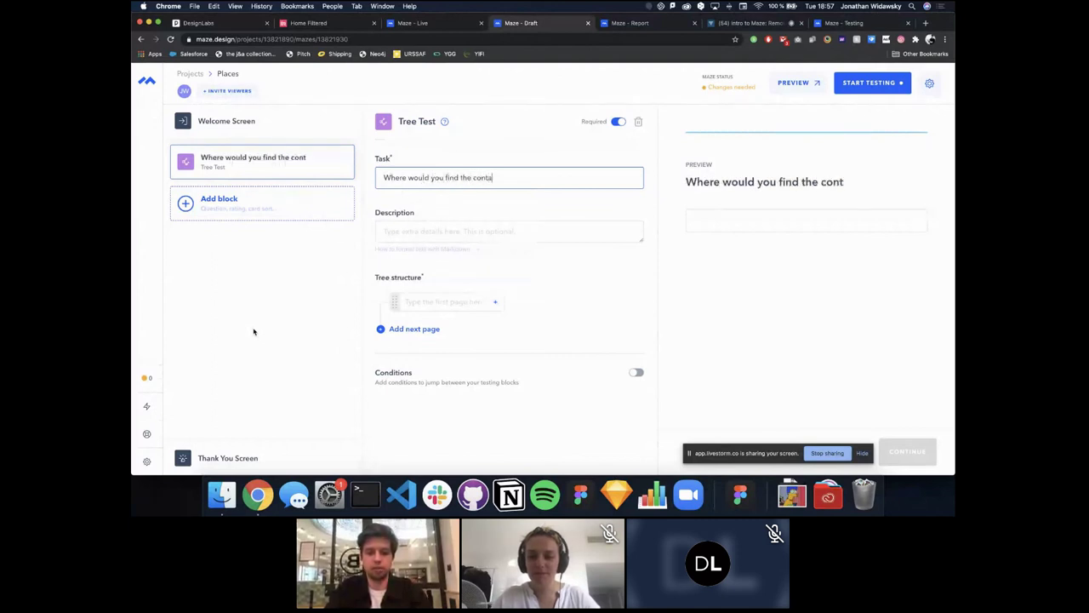
{"action": "type", "text": "ct us form"}
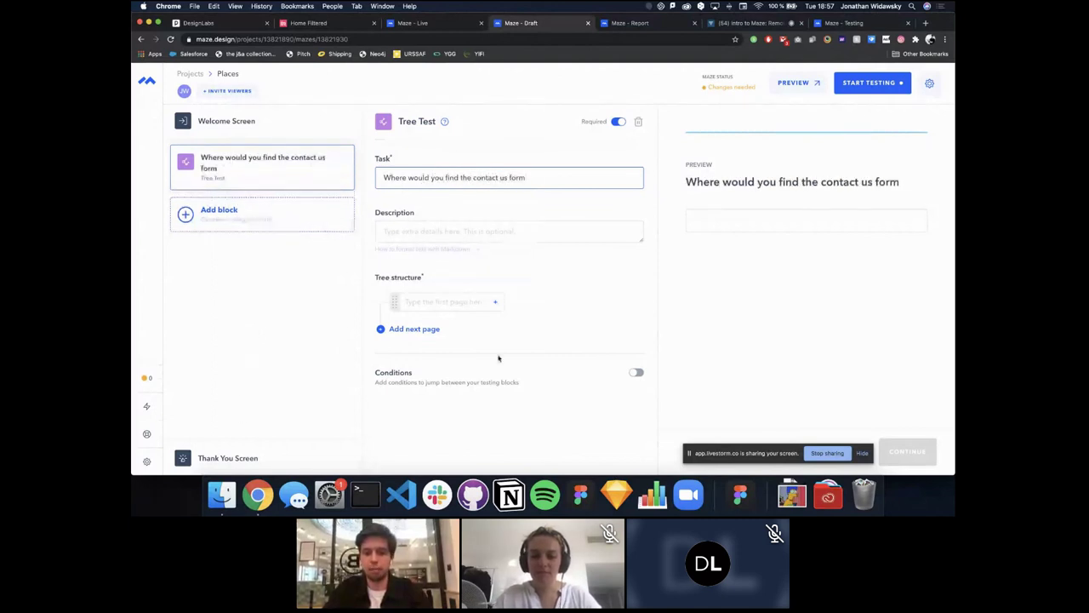
Step: Build the top-level tree pages About us, Home page and Features
{"action": "left_click", "coordinate": [443, 302]}
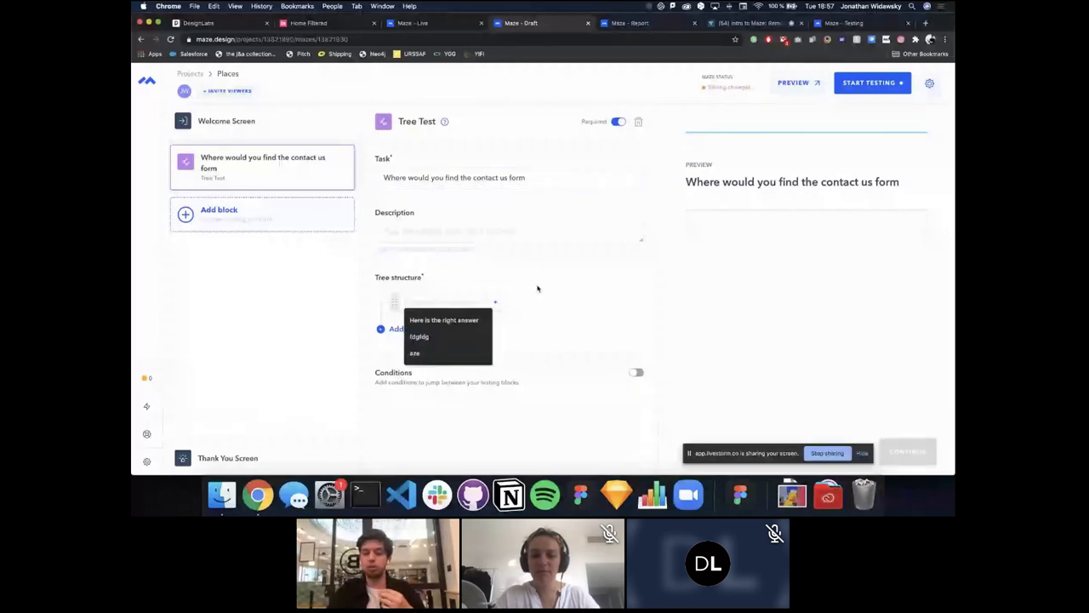
{"action": "left_click", "coordinate": [462, 281]}
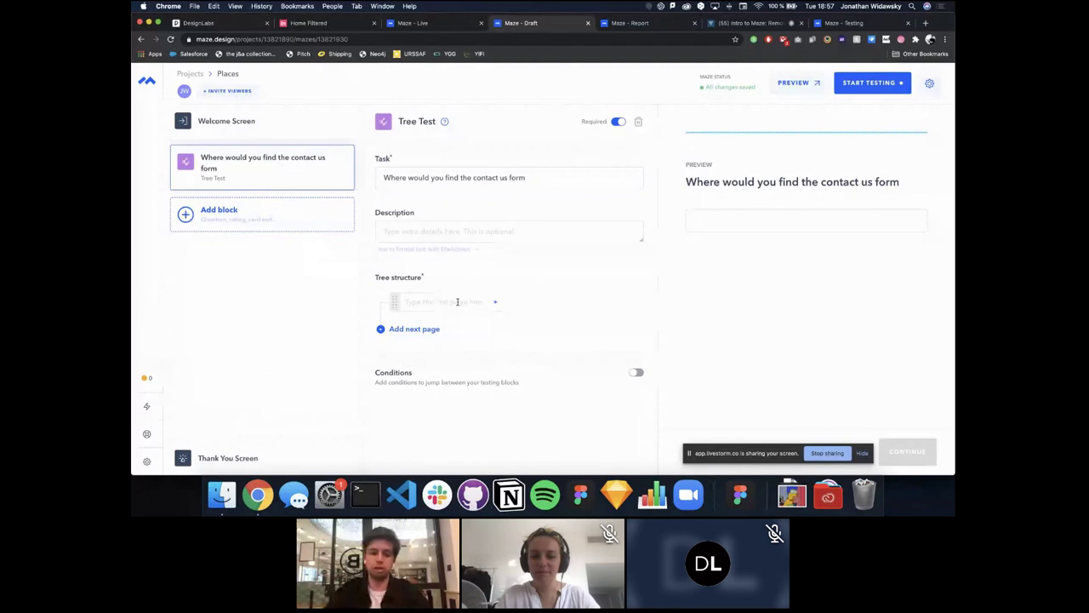
{"action": "left_click", "coordinate": [457, 302]}
{"action": "type", "text": "About su"}
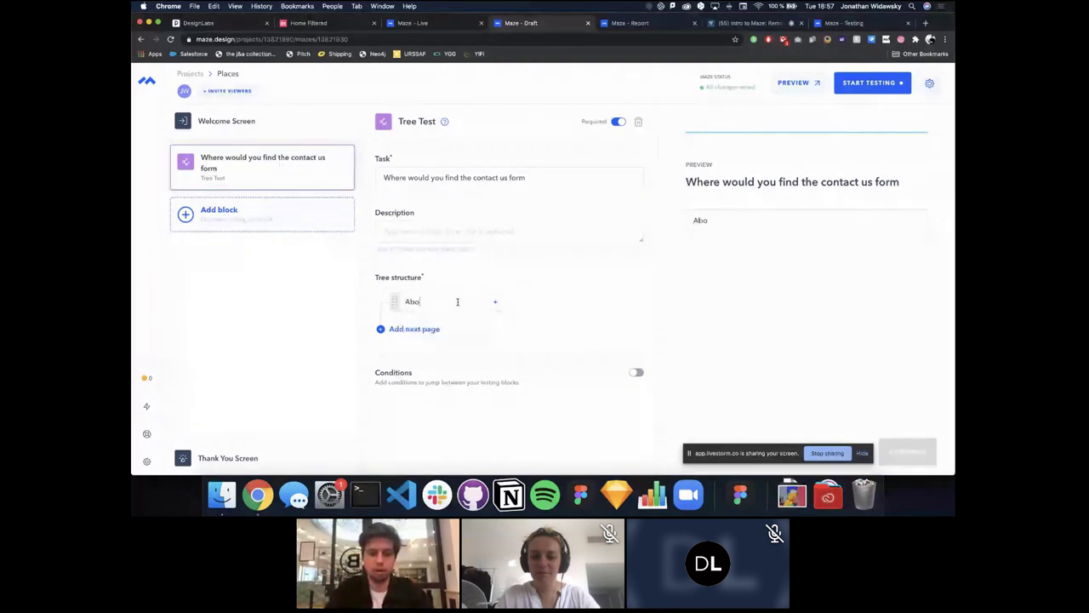
{"action": "key", "text": "BackSpace"}
{"action": "key", "text": "BackSpace"}
{"action": "type", "text": "us"}
{"action": "key", "text": "Return"}
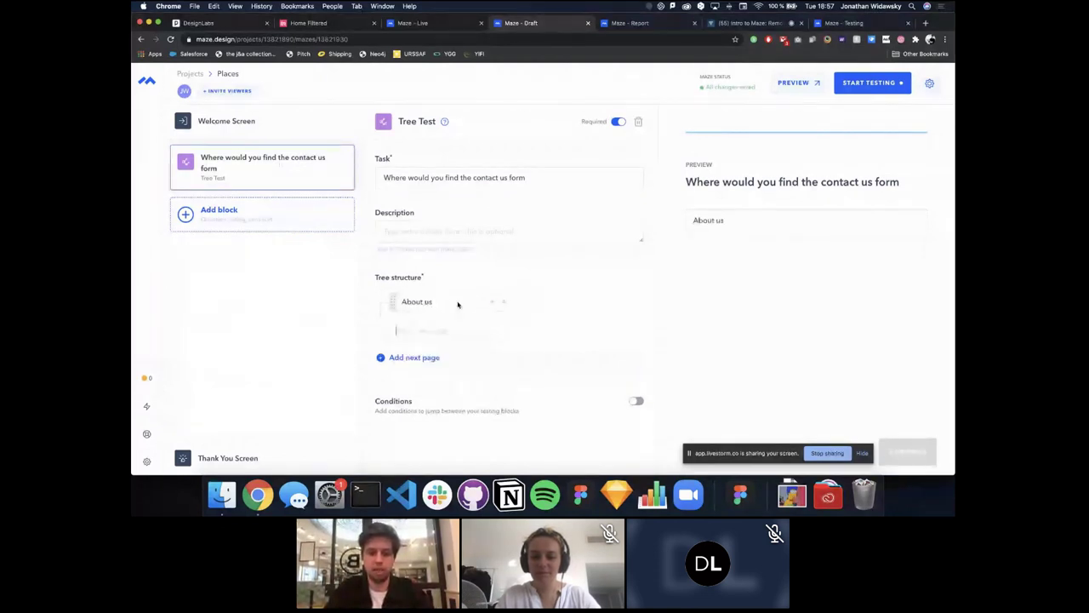
{"action": "type", "text": "Home page"}
{"action": "key", "text": "Return"}
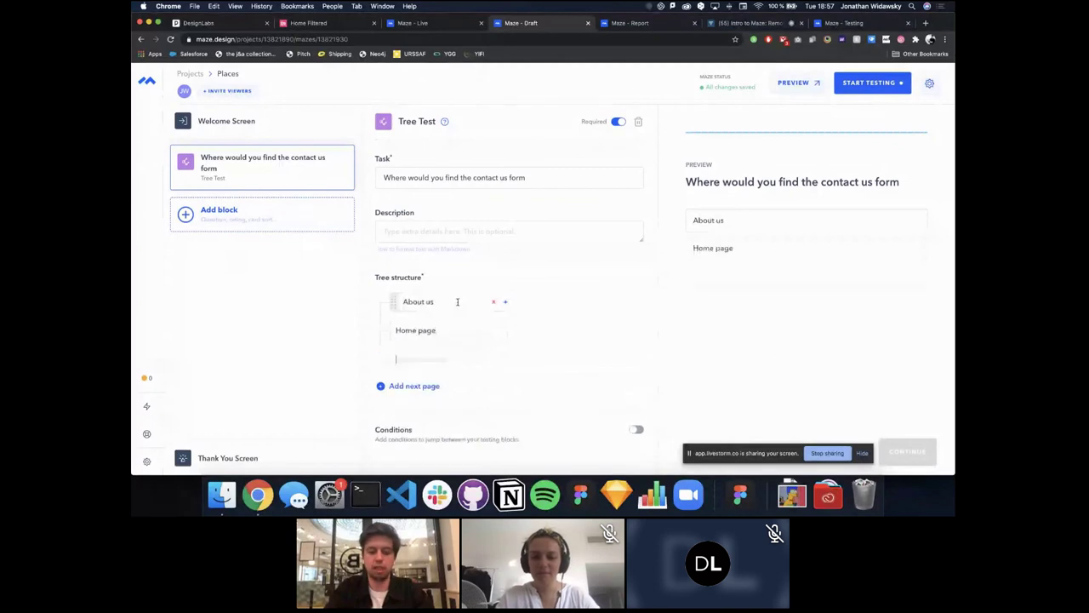
{"action": "type", "text": "Featuer"}
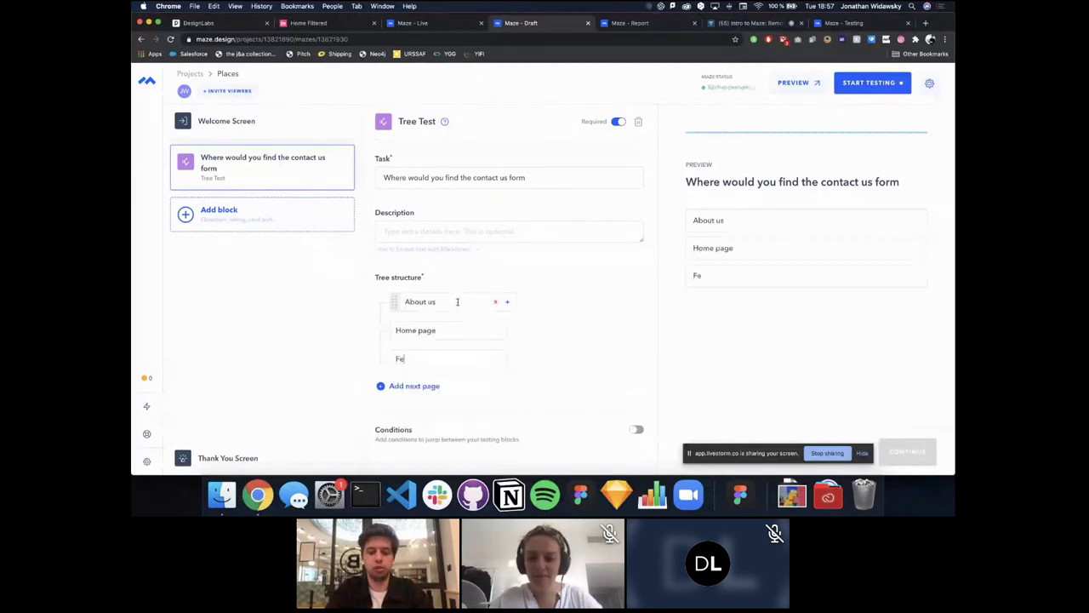
{"action": "key", "text": "BackSpace"}
{"action": "type", "text": "res"}
{"action": "key", "text": "Return"}
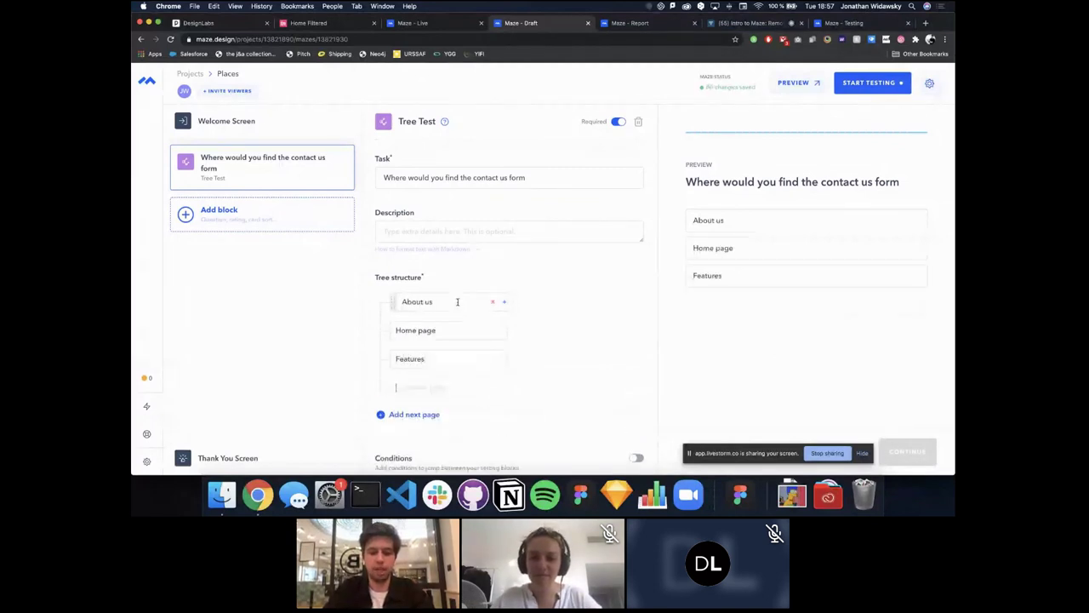
{"action": "left_click", "coordinate": [495, 387]}
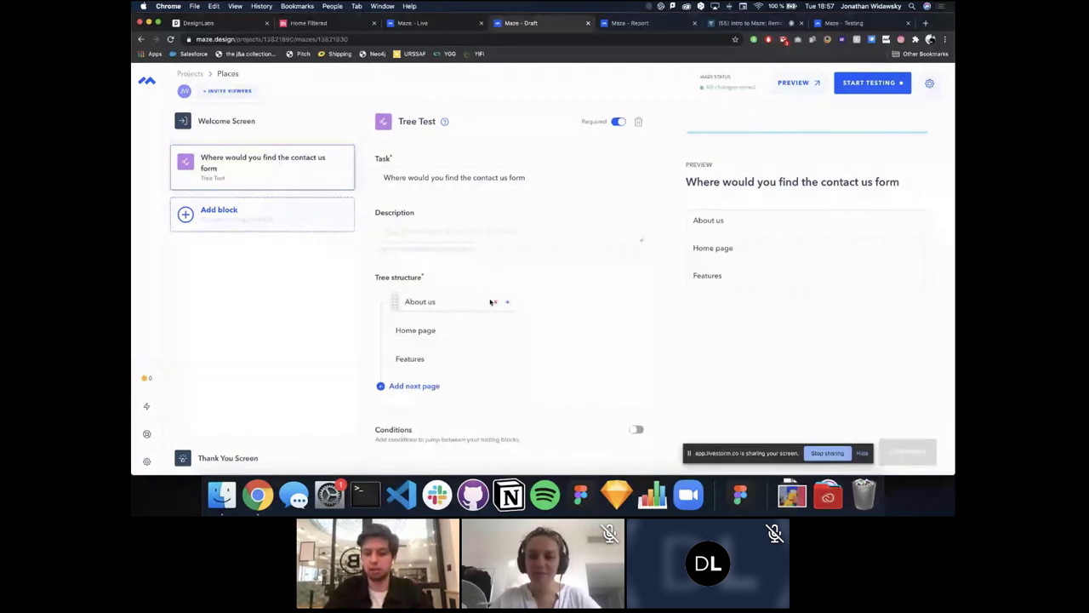
Step: Add subpages The team and The company under About us, and Investors under The company
{"action": "left_click", "coordinate": [507, 301]}
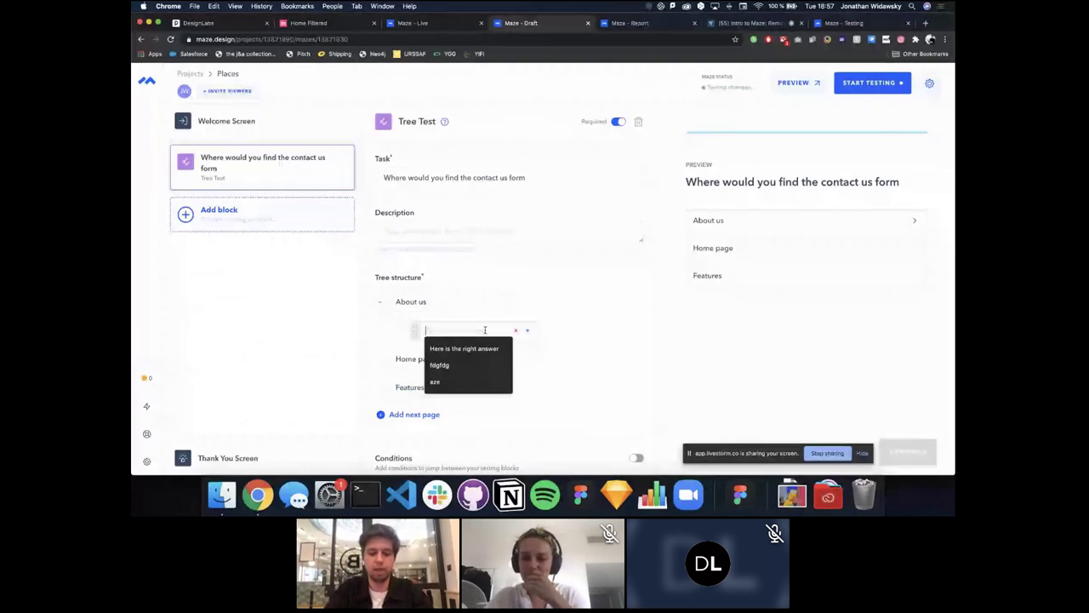
{"action": "type", "text": "The team"}
{"action": "key", "text": "Return"}
{"action": "type", "text": "The co"}
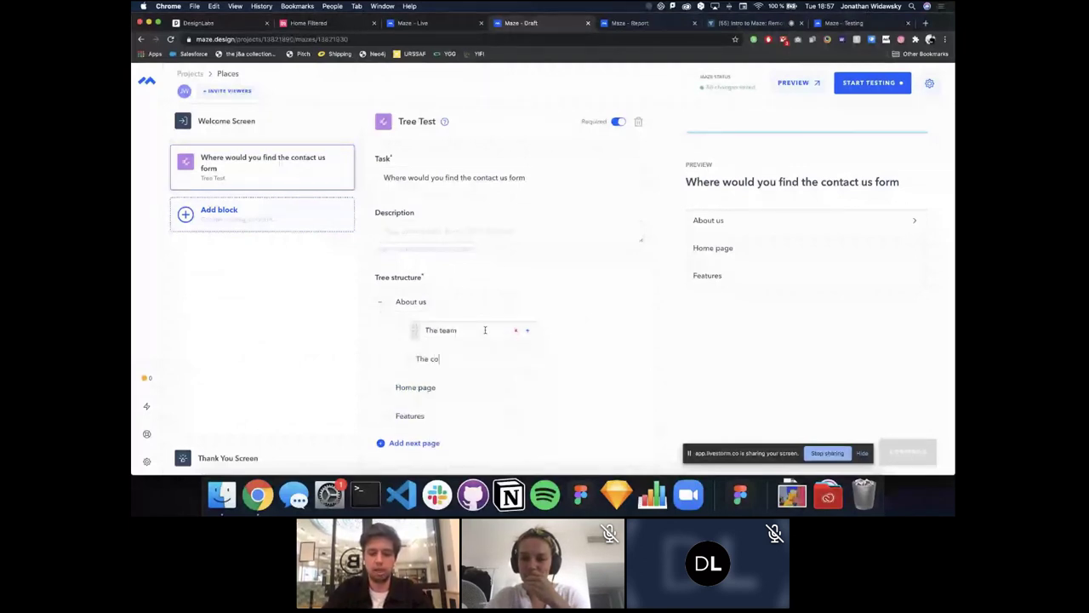
{"action": "type", "text": "mpany"}
{"action": "left_click", "coordinate": [527, 358]}
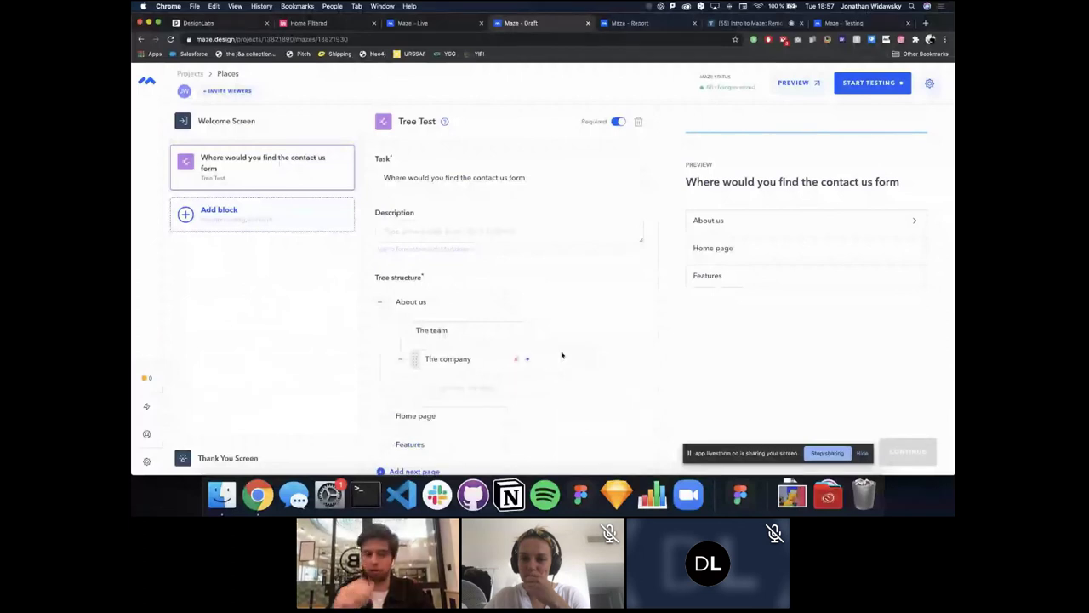
{"action": "type", "text": "Investor"}
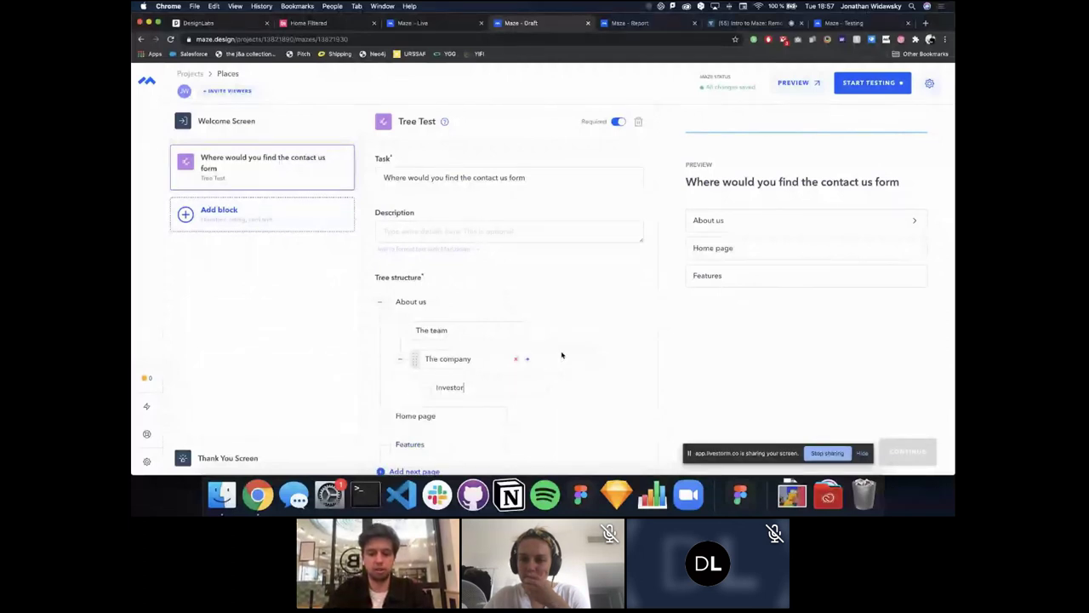
{"action": "type", "text": "s"}
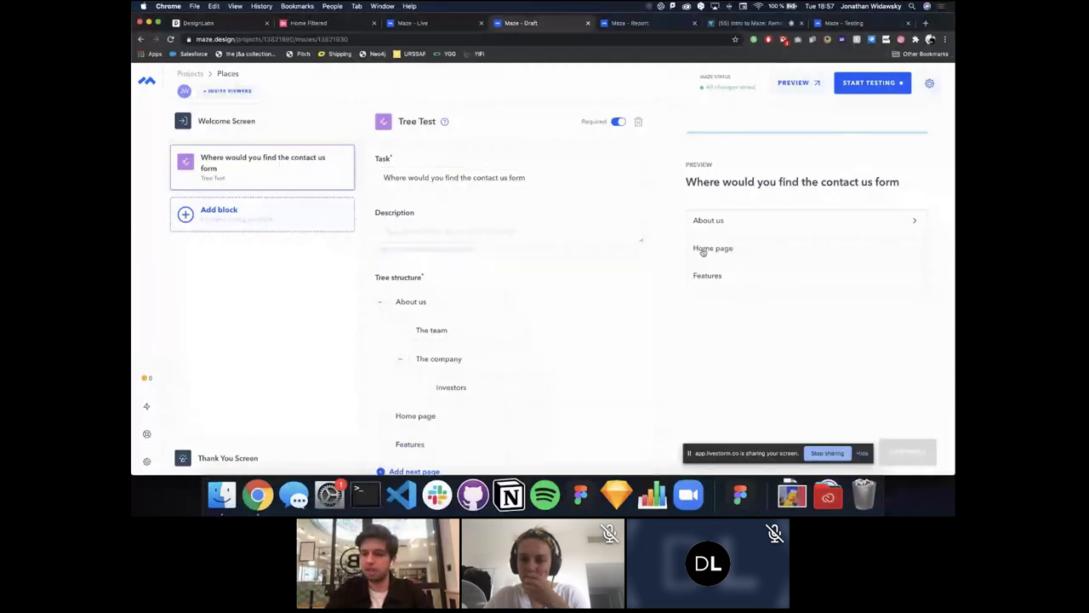
Step: Walk the preview tree to About us > The company > Investors, then add a Card Sort block
{"action": "left_click", "coordinate": [707, 222]}
{"action": "left_click", "coordinate": [757, 277]}
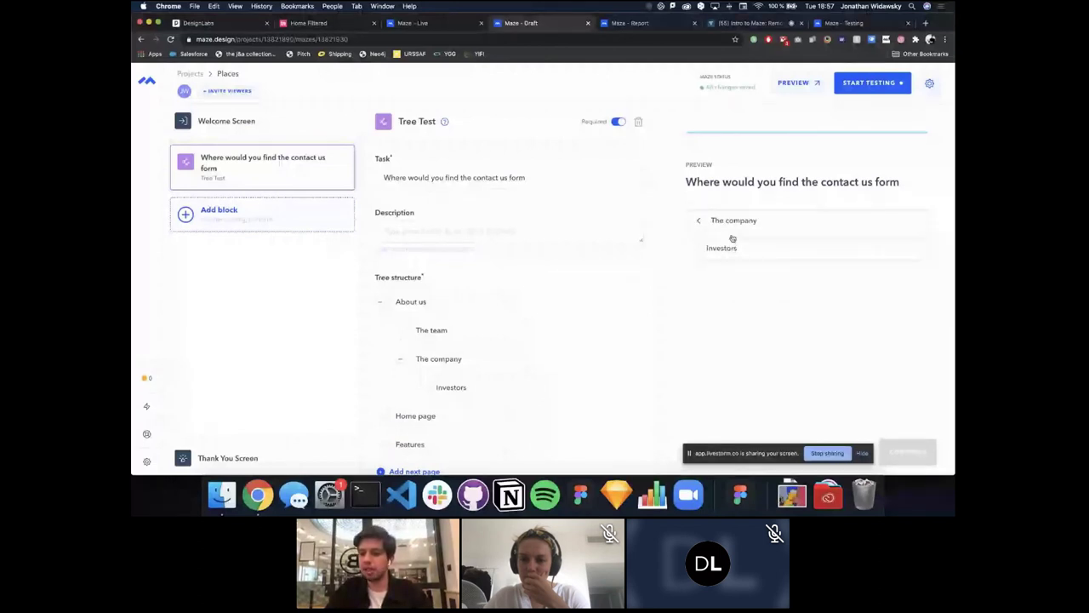
{"action": "left_click", "coordinate": [732, 242]}
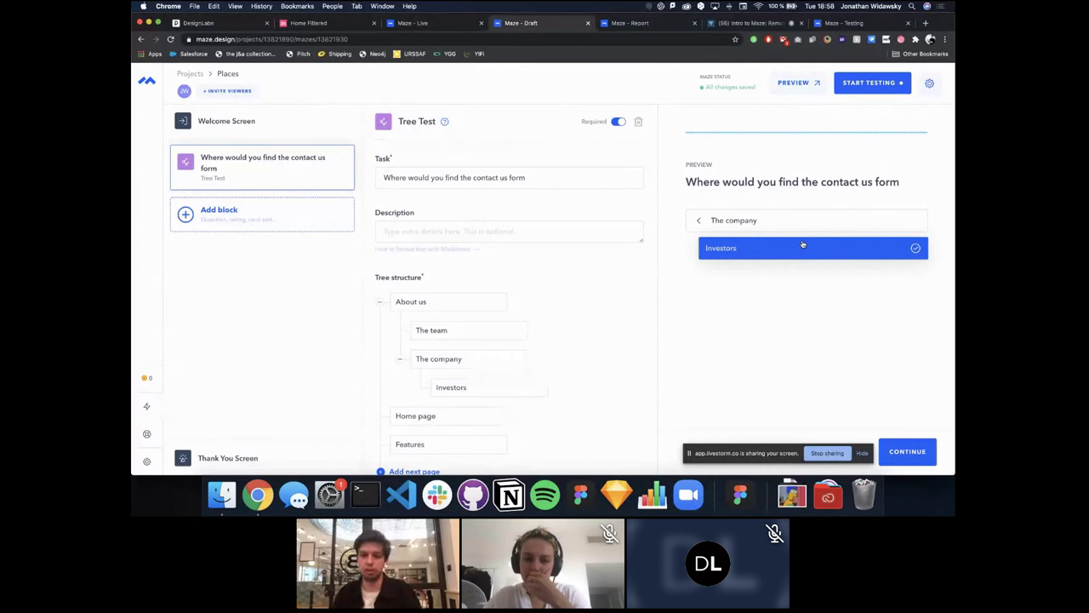
{"action": "left_click", "coordinate": [274, 231]}
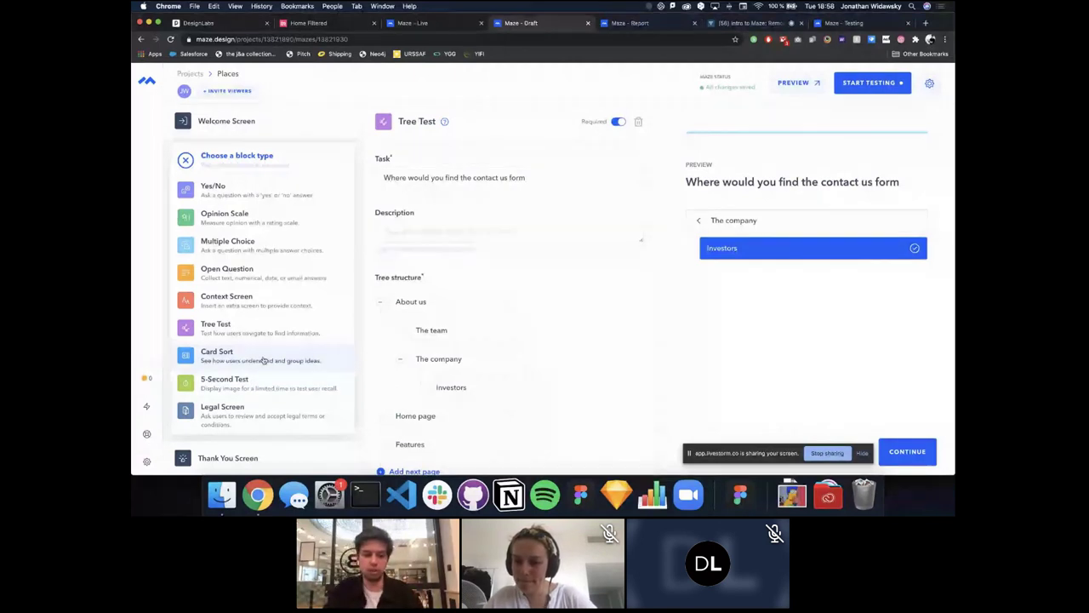
{"action": "left_click", "coordinate": [264, 360]}
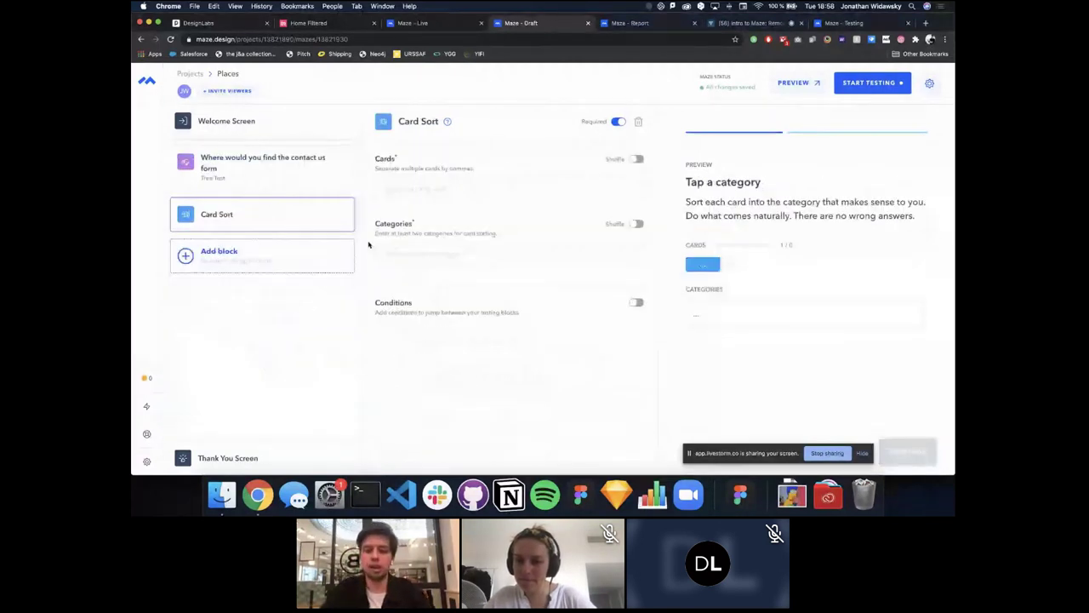
Step: Enter Card Sort cards Pasta, rice, tomato and categories Dry food, Italian food, Asian food
{"action": "left_click", "coordinate": [423, 195]}
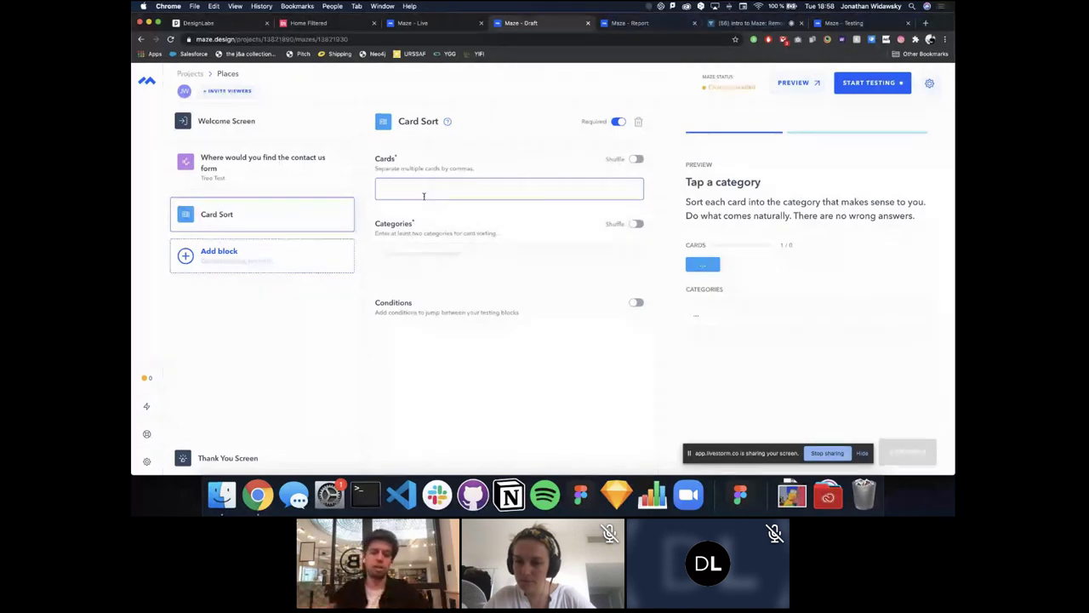
{"action": "type", "text": "Past"}
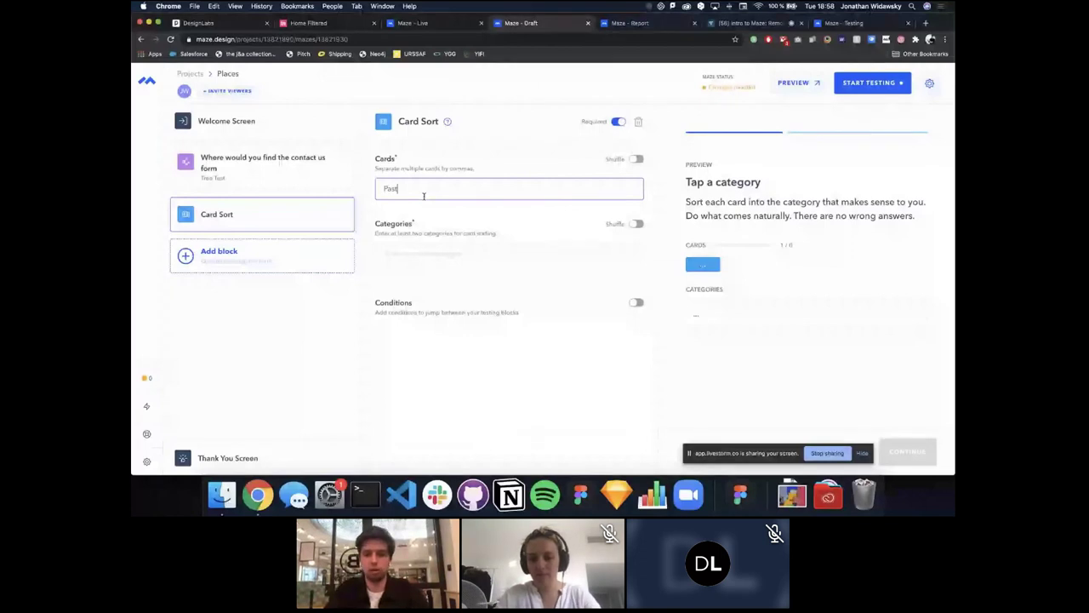
{"action": "type", "text": "a,rice,tom"}
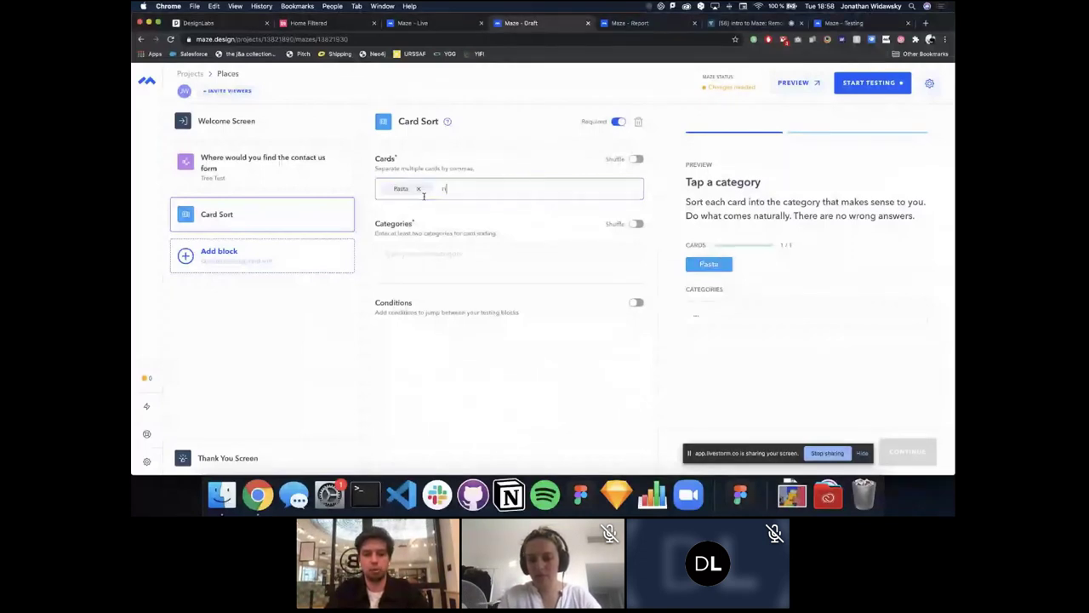
{"action": "type", "text": "ato"}
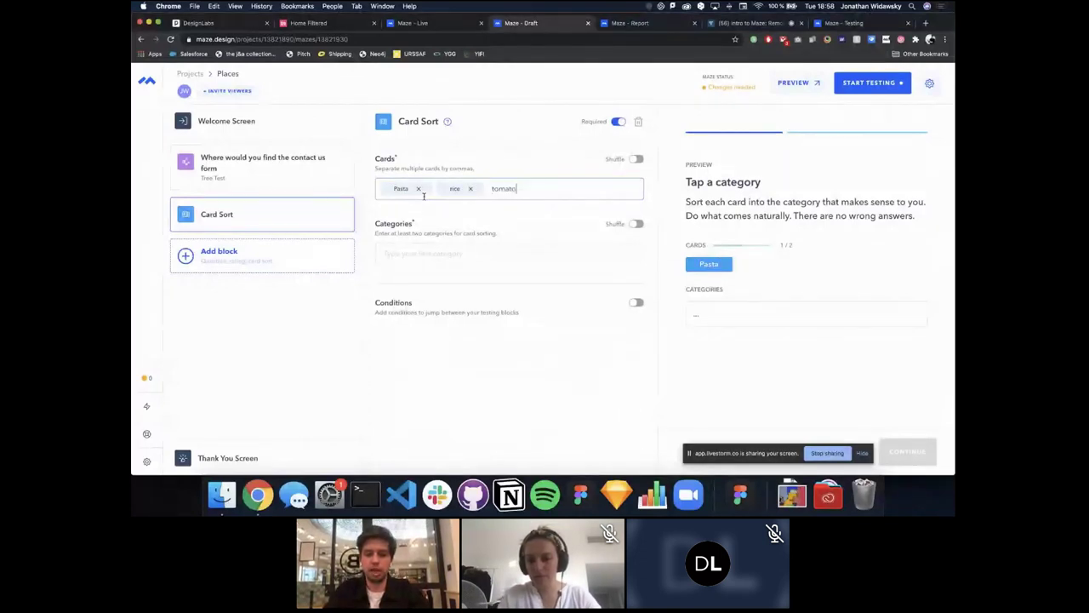
{"action": "left_click", "coordinate": [414, 254]}
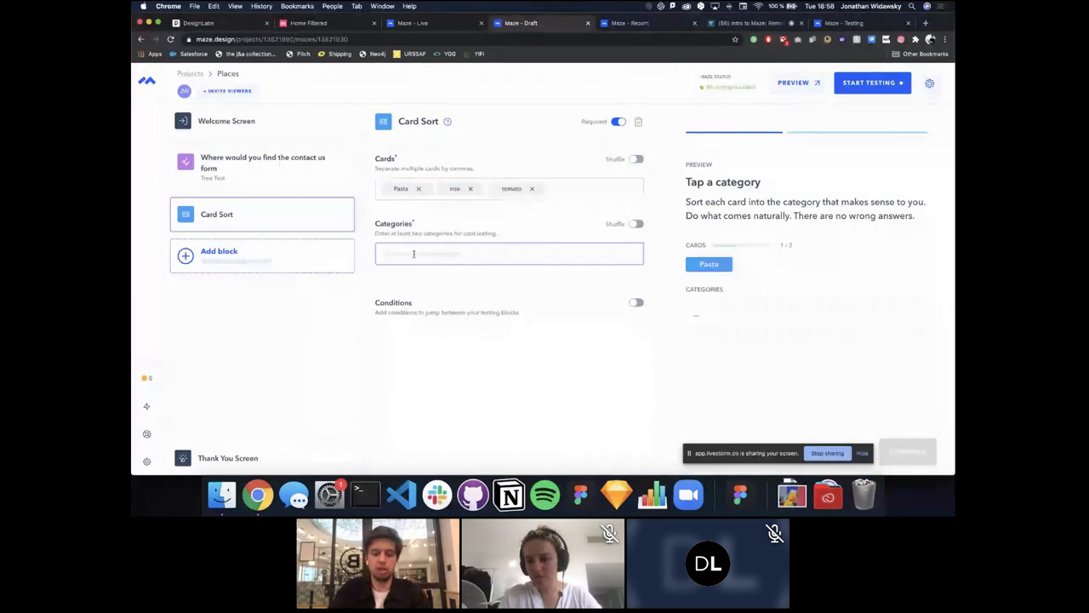
{"action": "type", "text": "Dry f"}
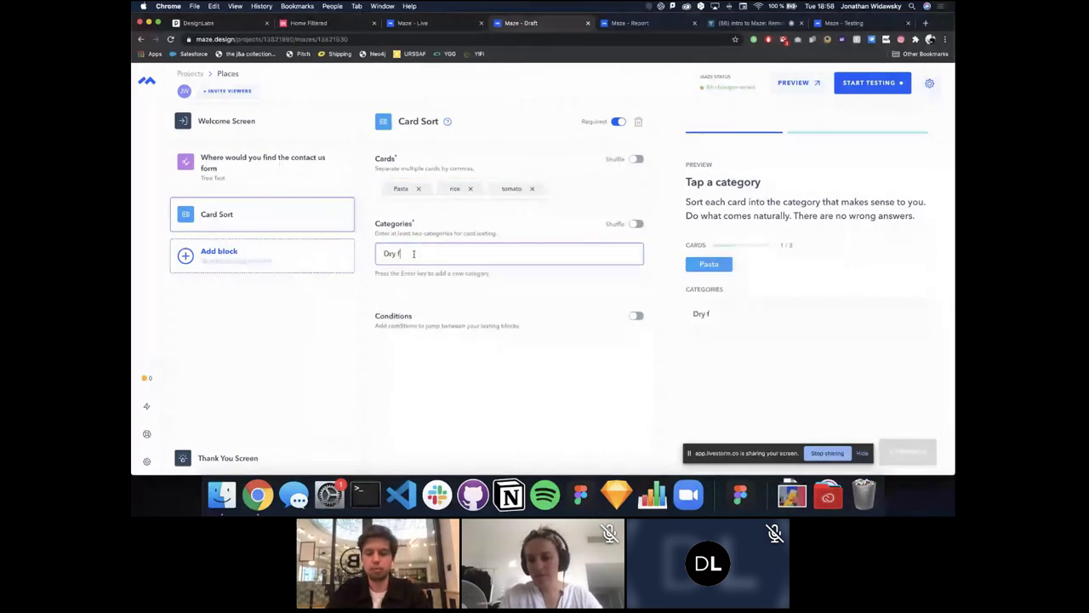
{"action": "type", "text": "ood"}
{"action": "key", "text": "Return"}
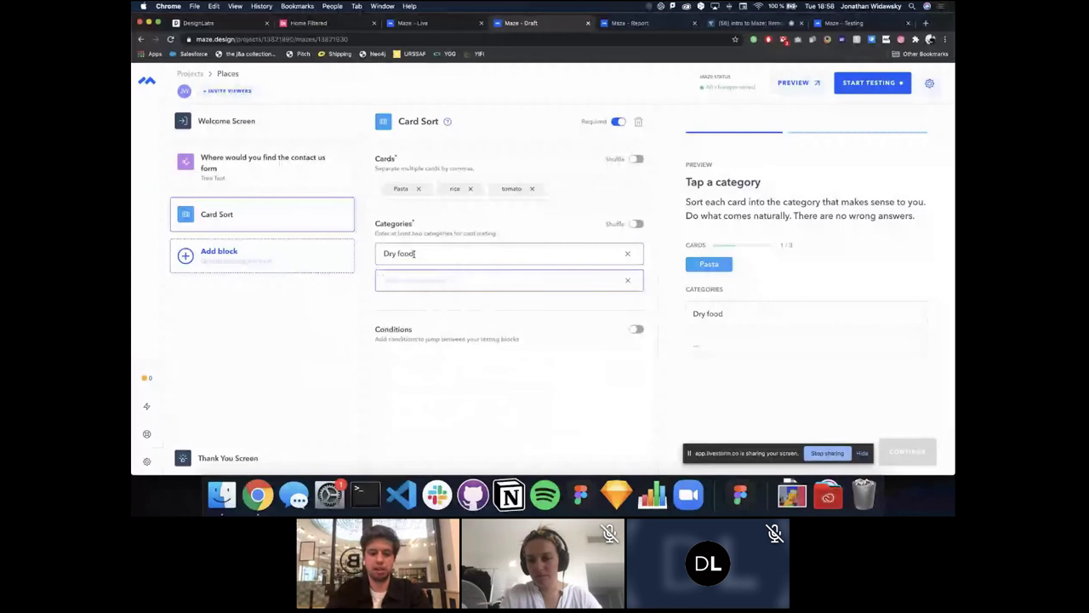
{"action": "type", "text": "Itali"}
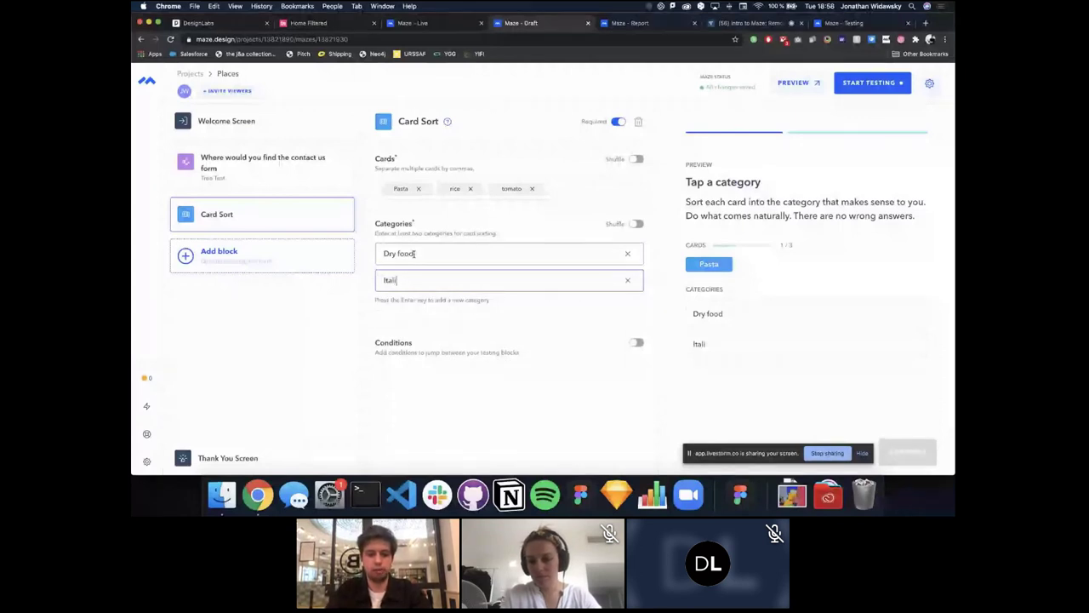
{"action": "type", "text": "an food"}
{"action": "key", "text": "Return"}
{"action": "type", "text": "Asia"}
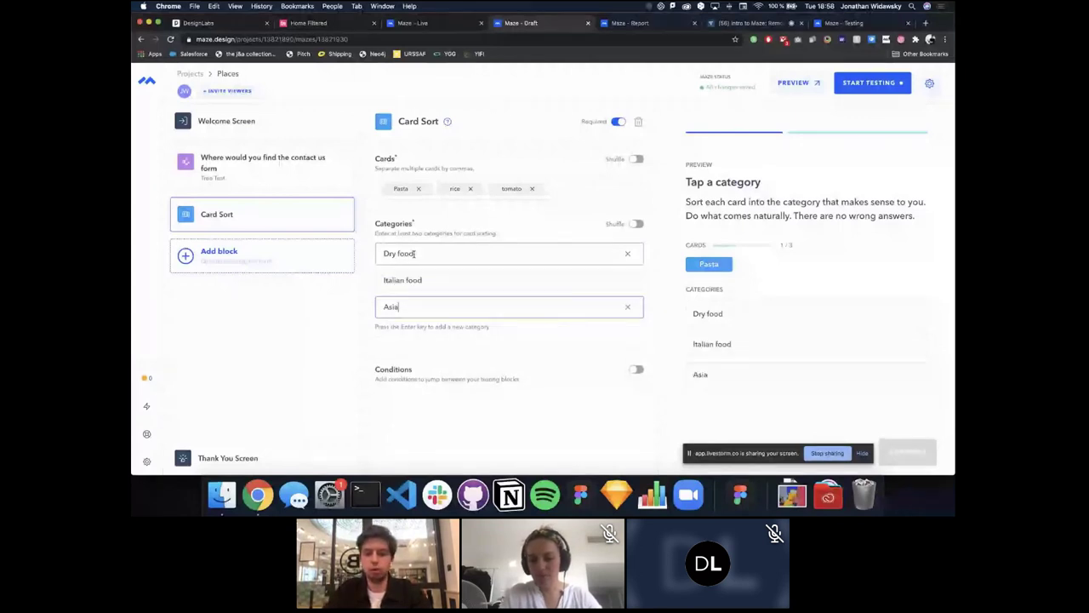
{"action": "type", "text": "n food"}
Step: In the preview, sort Pasta into Italian food and rice into Dry food
{"action": "left_click", "coordinate": [563, 423]}
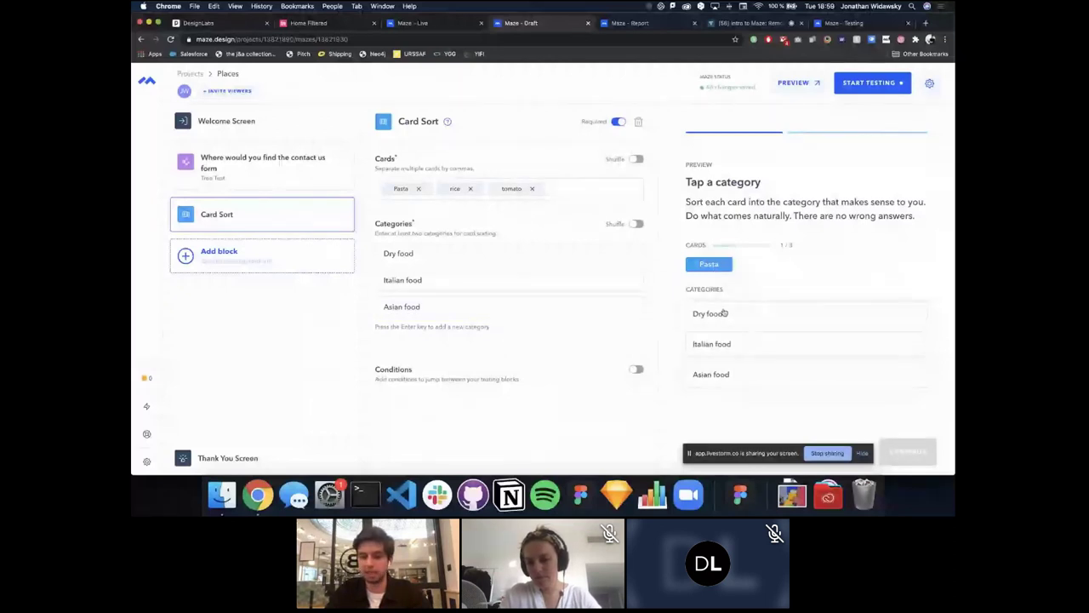
{"action": "left_click", "coordinate": [753, 347]}
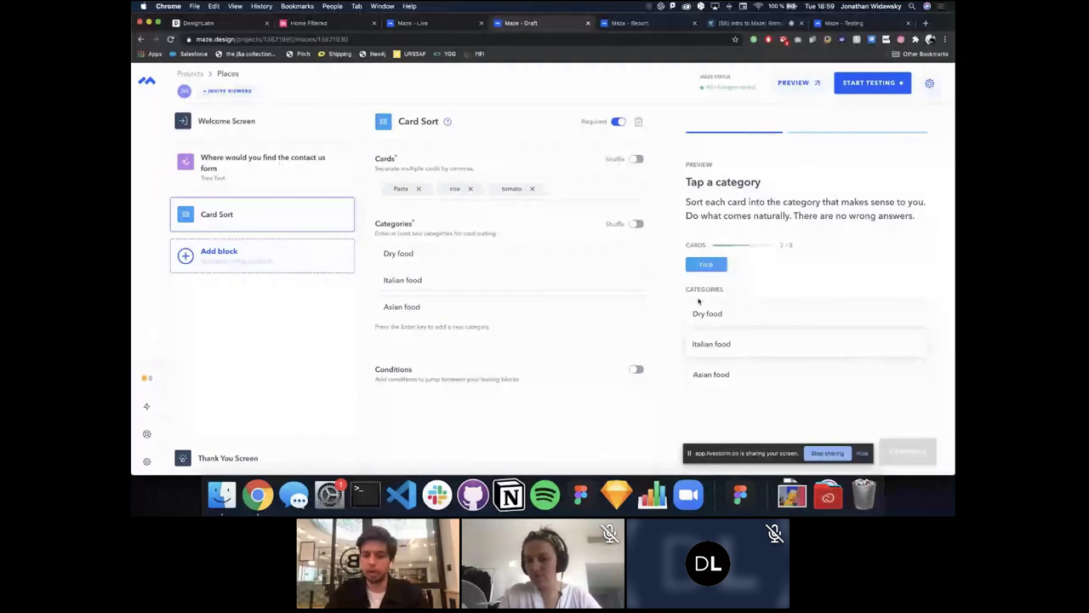
{"action": "left_click", "coordinate": [753, 319]}
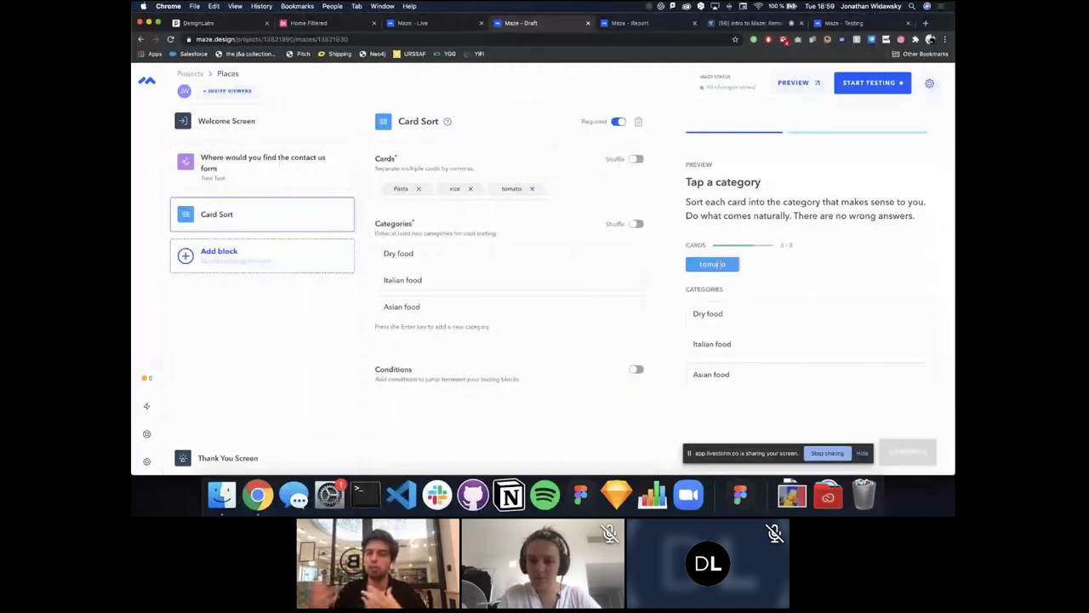
Step: Add a 5-Second Test block after the Card Sort, then return to the Projects overview
{"action": "left_click", "coordinate": [242, 255]}
{"action": "scroll", "coordinate": [243, 281], "scroll_direction": "down", "scroll_amount": 3}
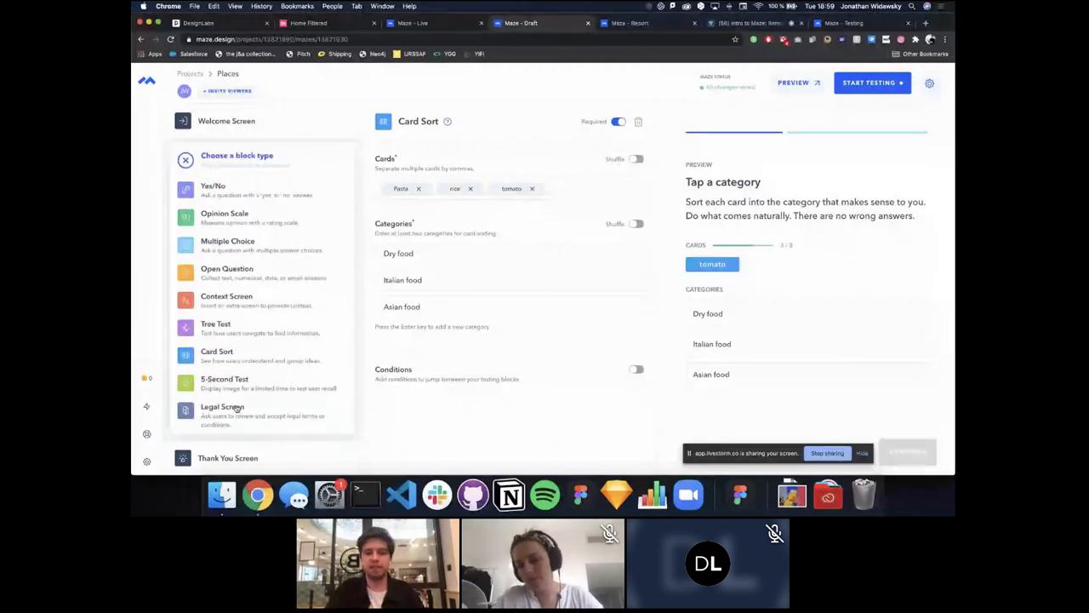
{"action": "left_click", "coordinate": [255, 382]}
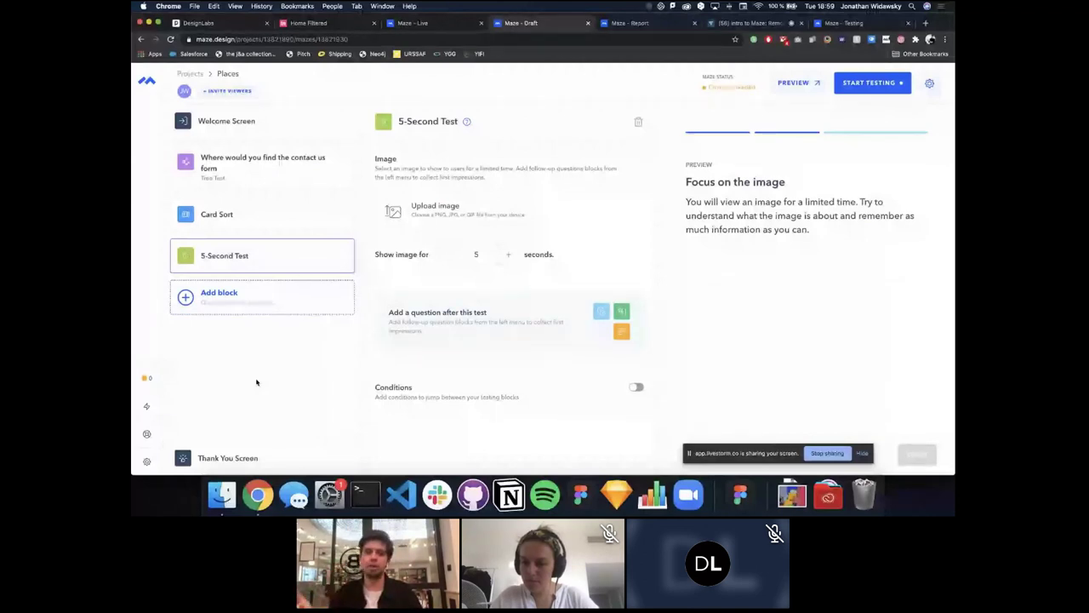
{"action": "left_click", "coordinate": [188, 74]}
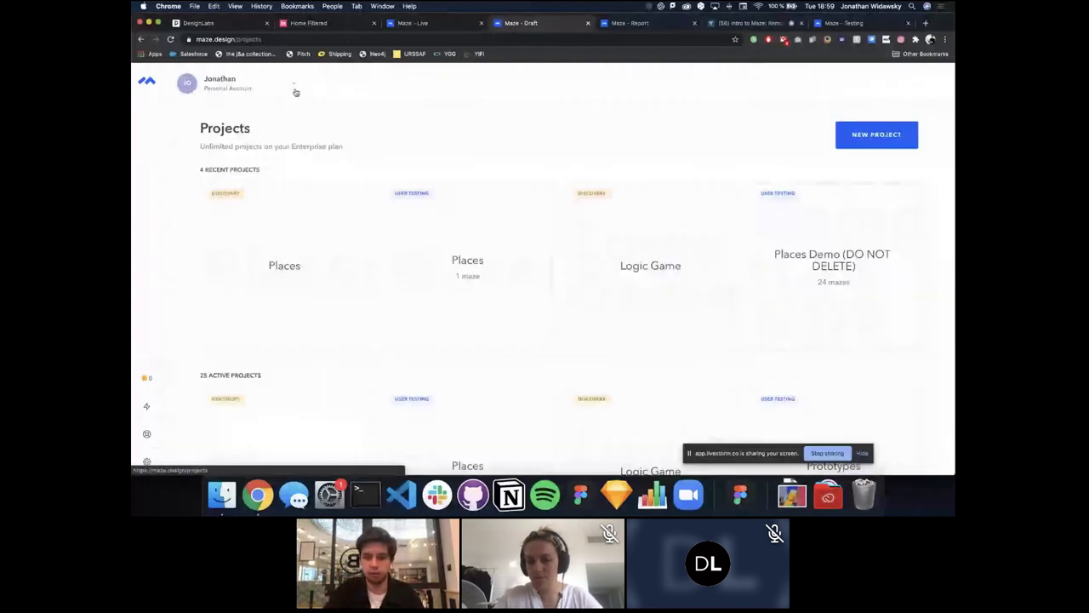
Step: Open the V2 draft of the second Places project and add a 5-Second Test block
{"action": "left_click", "coordinate": [503, 280]}
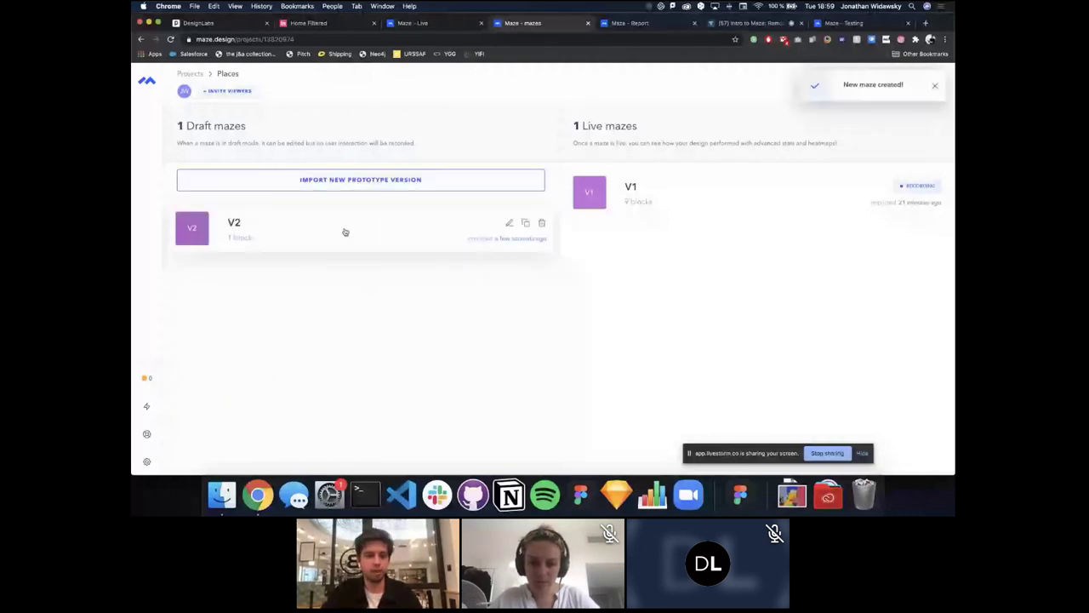
{"action": "left_click", "coordinate": [345, 232]}
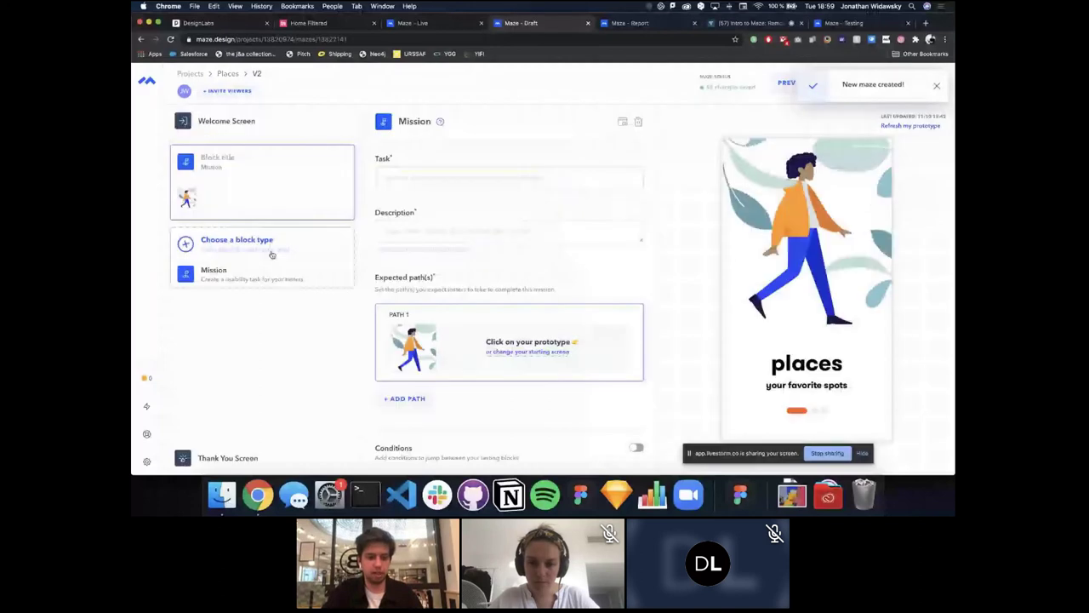
{"action": "left_click", "coordinate": [270, 250]}
{"action": "left_click", "coordinate": [213, 377]}
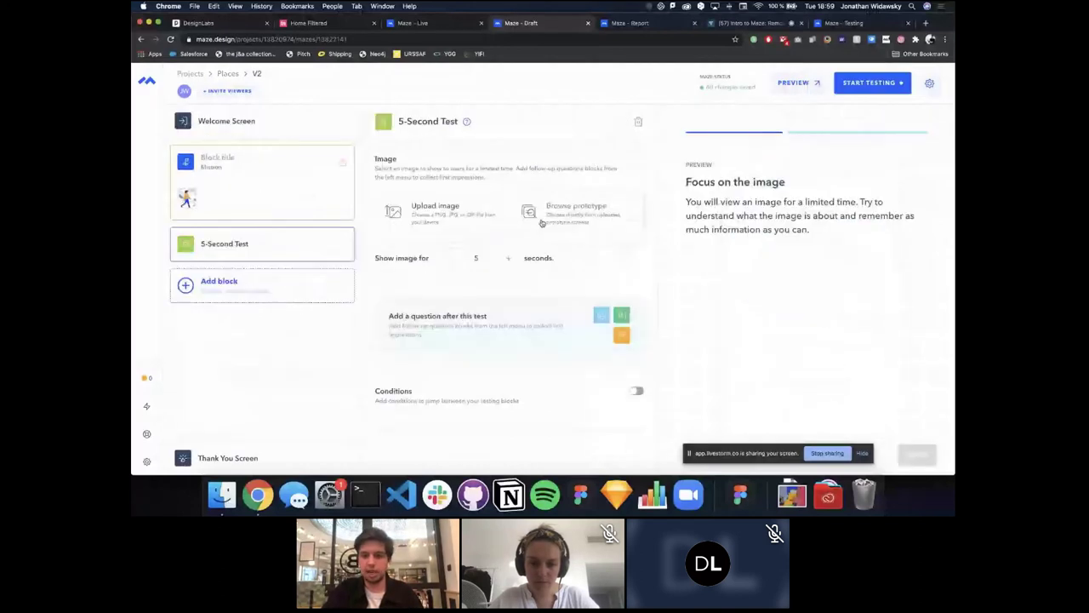
Step: Set a prototype screen as the 5-Second Test image, shown for 5 seconds
{"action": "left_click", "coordinate": [548, 216]}
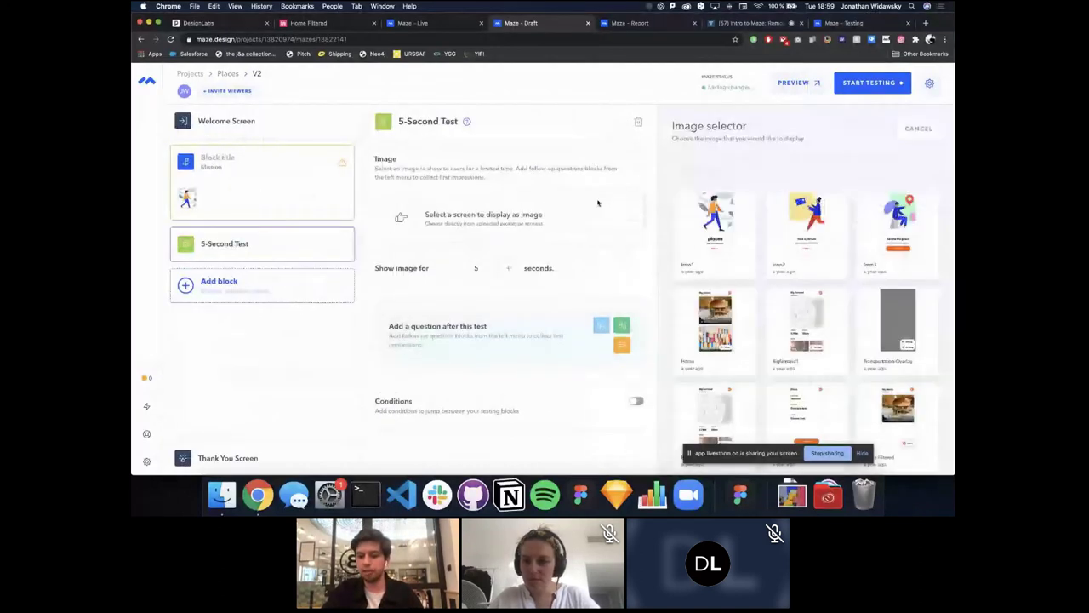
{"action": "left_click", "coordinate": [731, 306]}
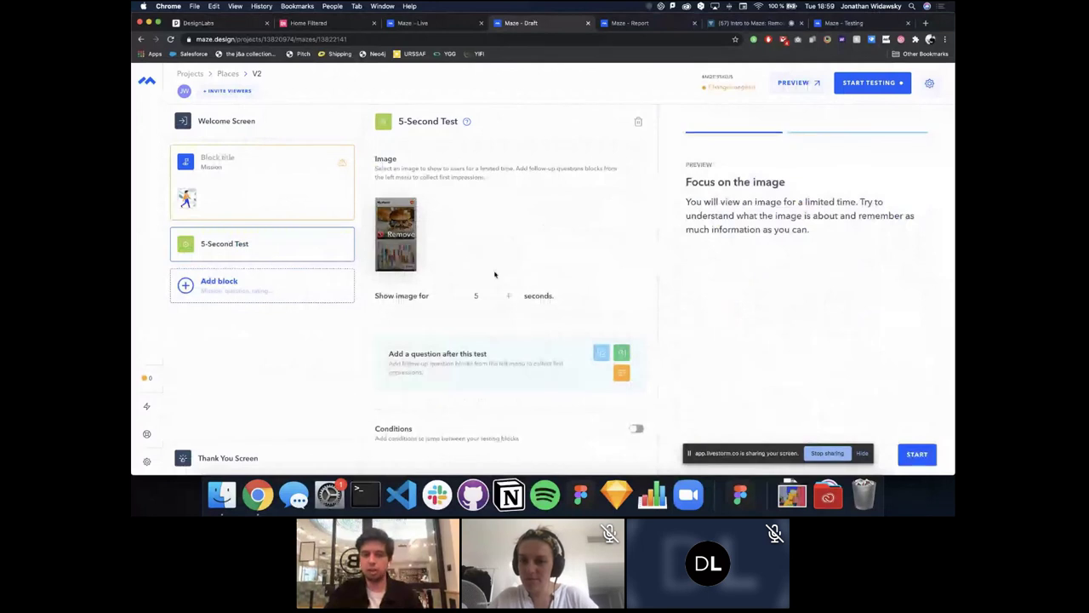
{"action": "left_click", "coordinate": [493, 296]}
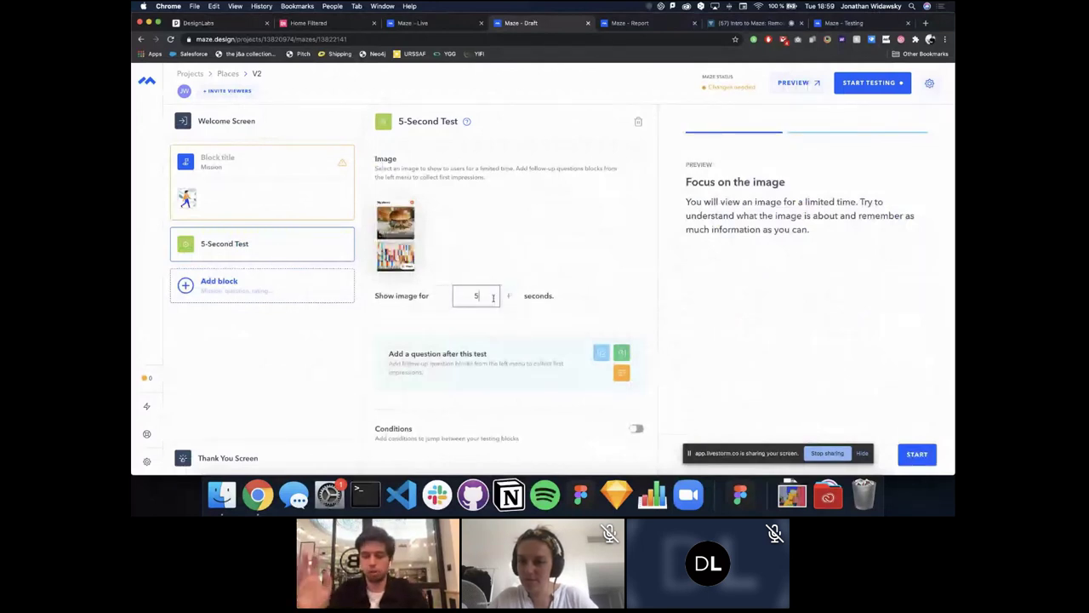
{"action": "left_click", "coordinate": [275, 295]}
{"action": "scroll", "coordinate": [246, 382], "scroll_direction": "down", "scroll_amount": 2}
Step: Add an Open Question asking 'What type of places can you record on this app'
{"action": "left_click", "coordinate": [260, 380]}
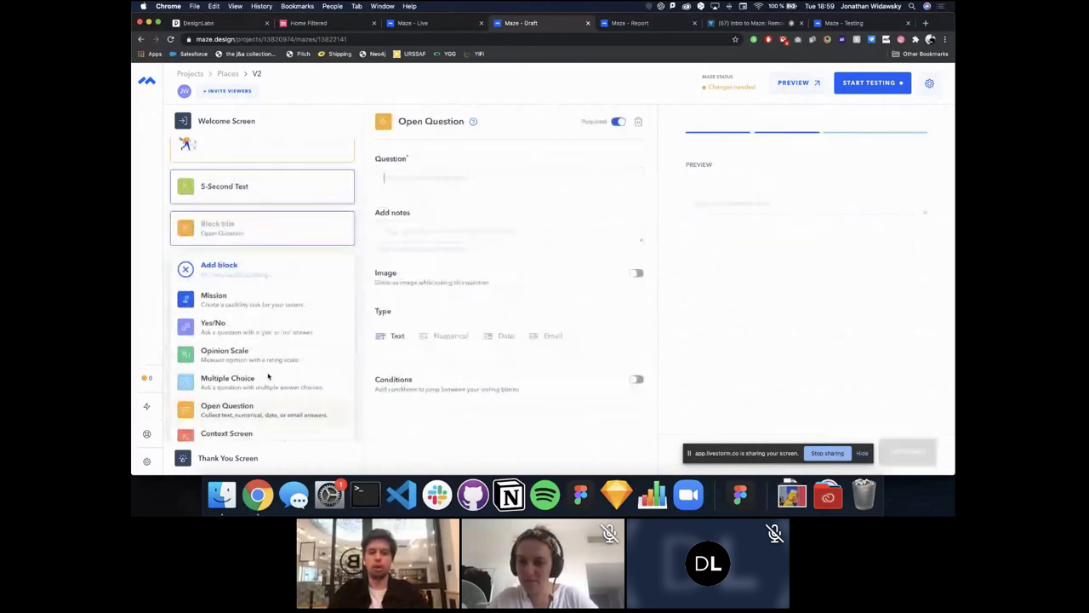
{"action": "type", "text": "Wha"}
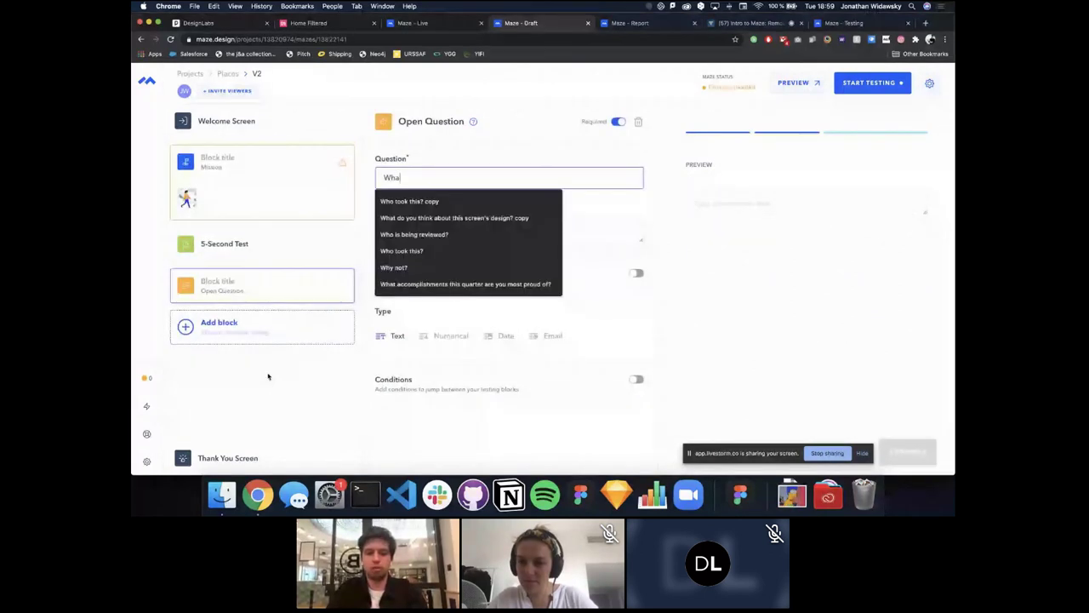
{"action": "type", "text": "t type of"}
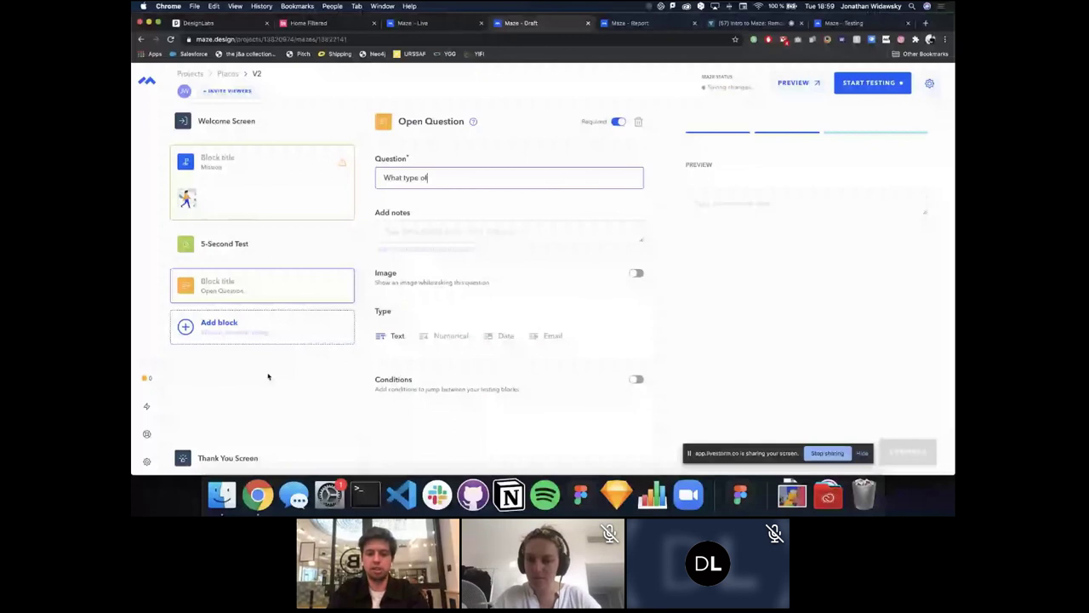
{"action": "type", "text": " places can you record o"}
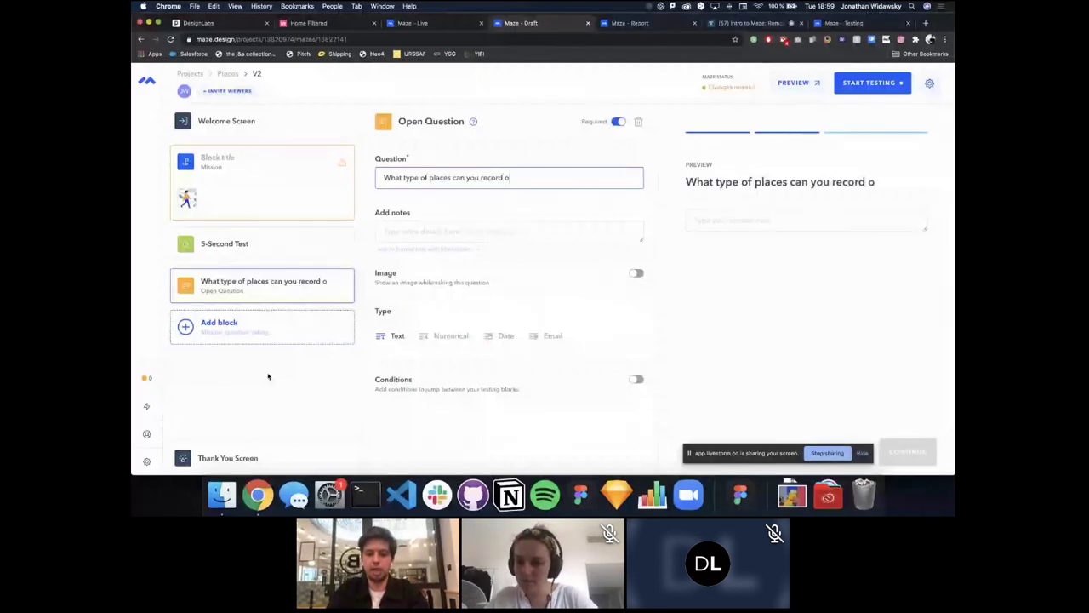
{"action": "type", "text": "n this app"}
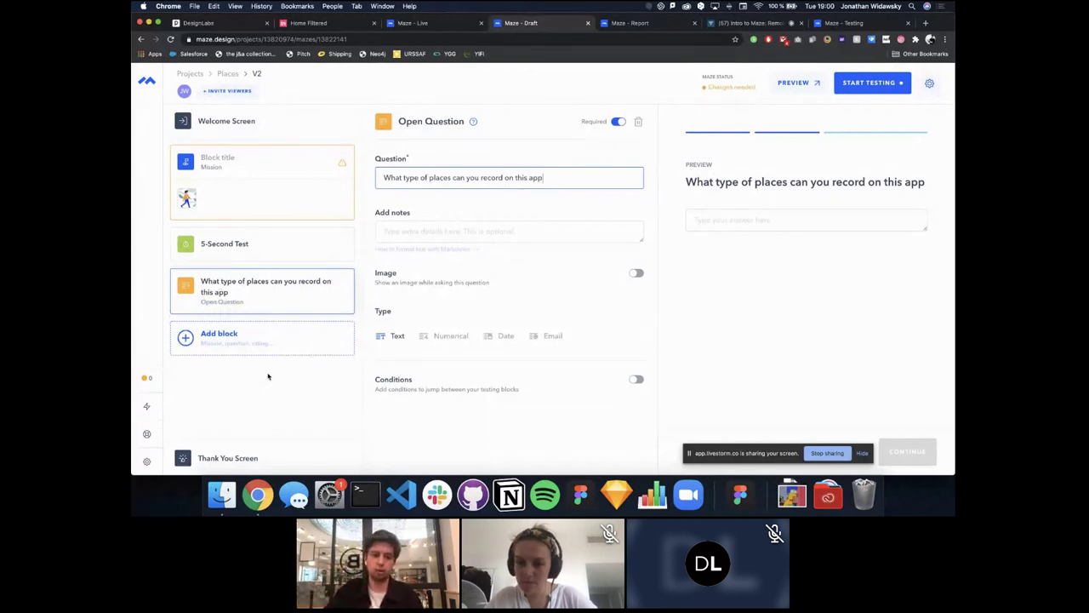
{"action": "left_click", "coordinate": [311, 341]}
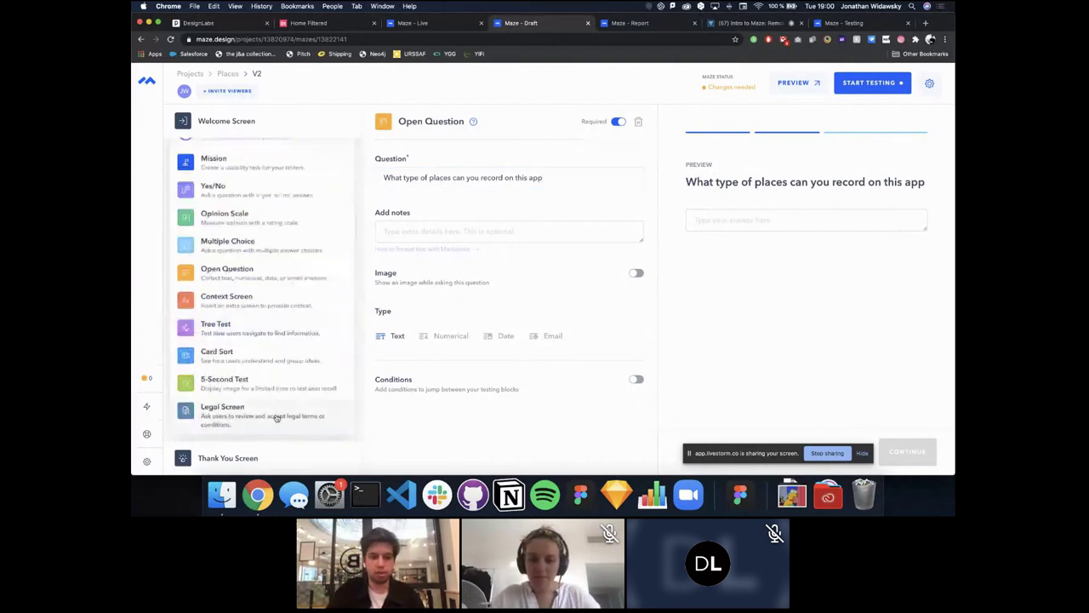
Step: Add a Legal Screen block after the Open Question and select its Title field
{"action": "left_click", "coordinate": [277, 426]}
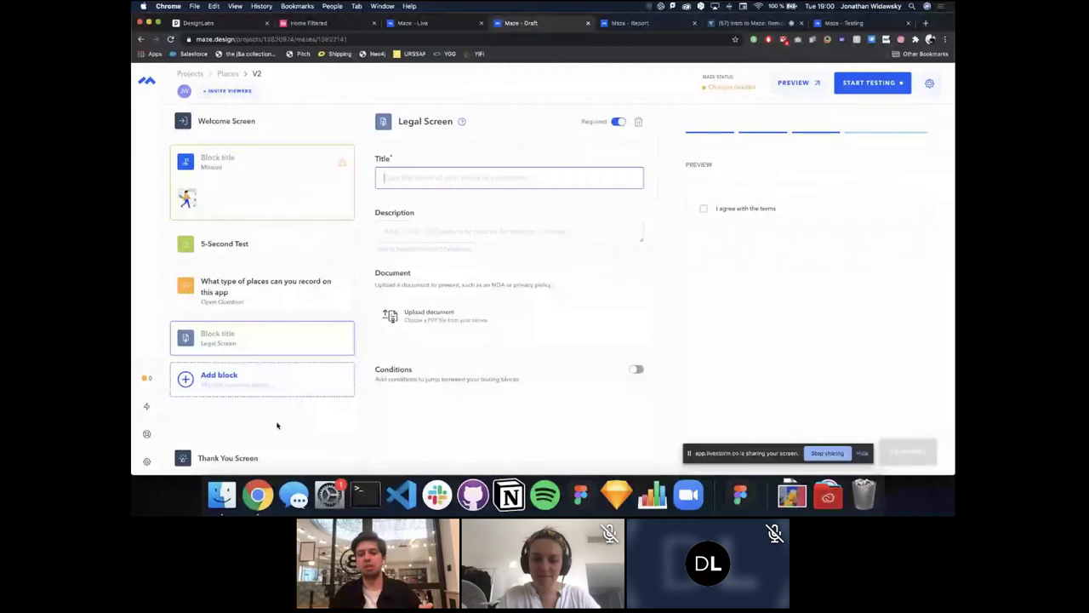
{"action": "left_click", "coordinate": [398, 177]}
{"action": "left_click", "coordinate": [446, 310]}
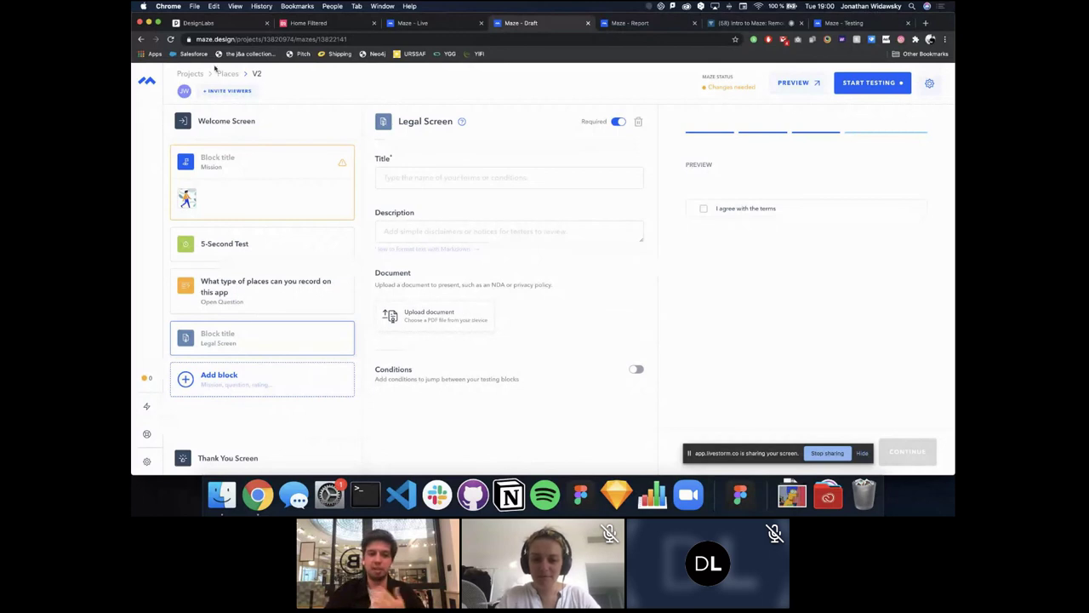
Step: Dismiss the project viewer invite window and return to Projects with the team list showing
{"action": "left_click", "coordinate": [226, 91]}
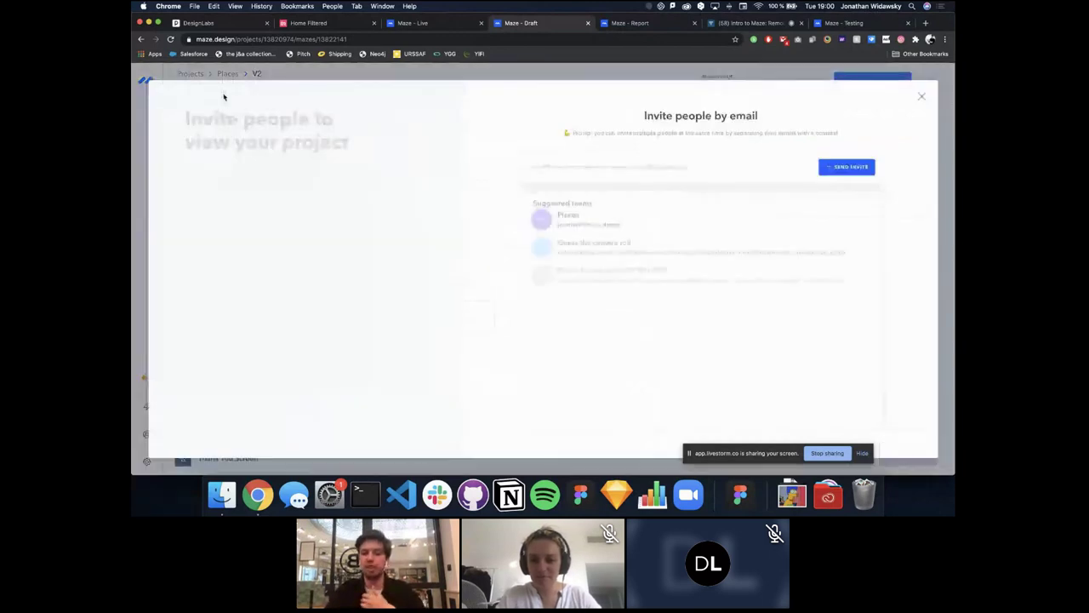
{"action": "left_click", "coordinate": [922, 98]}
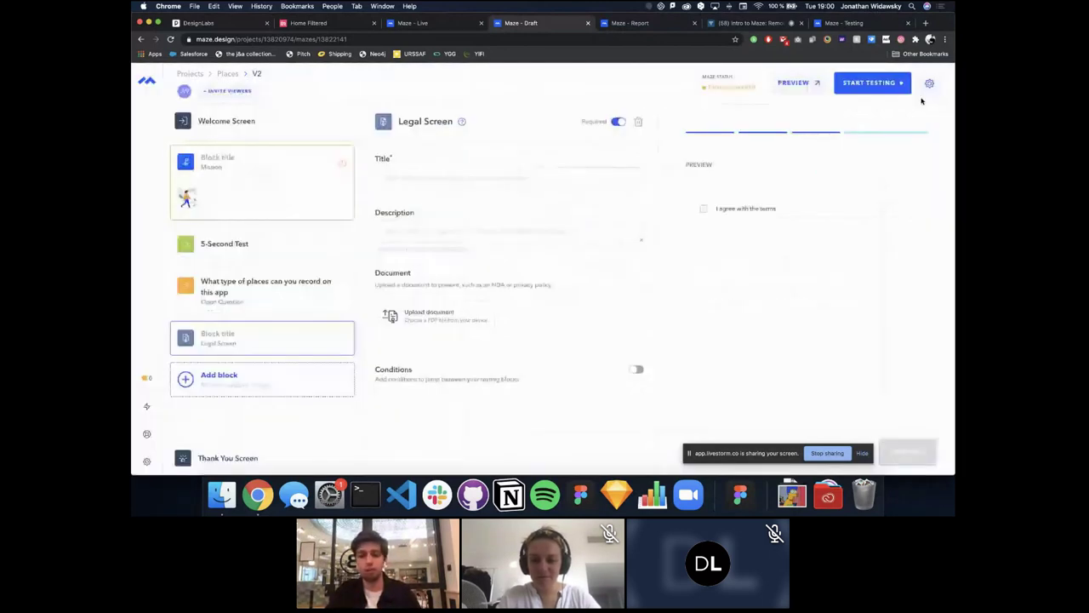
{"action": "left_click", "coordinate": [195, 74]}
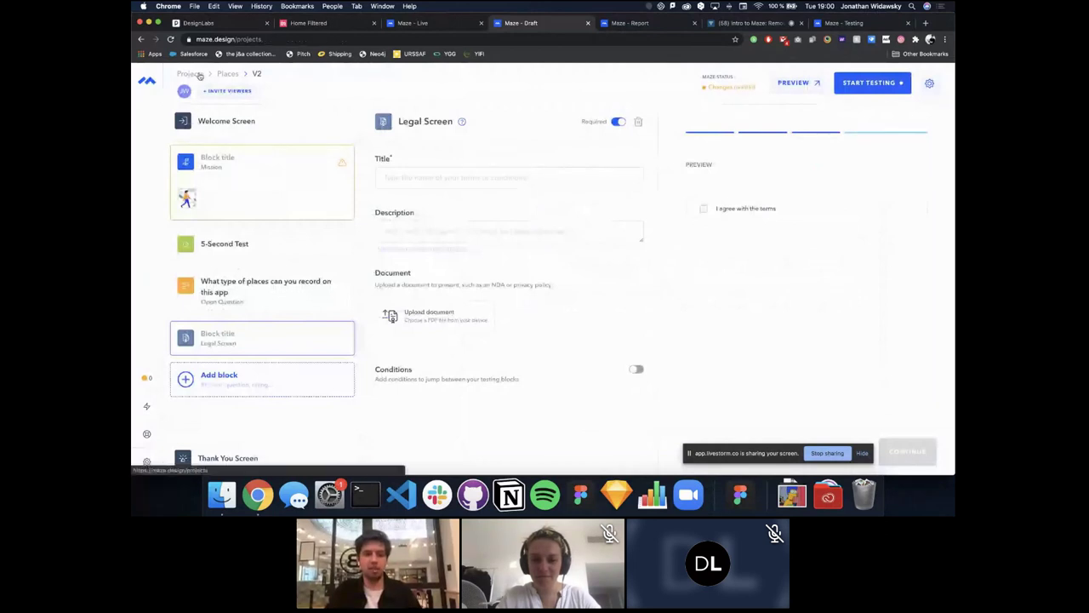
{"action": "mouse_move", "coordinate": [245, 84]}
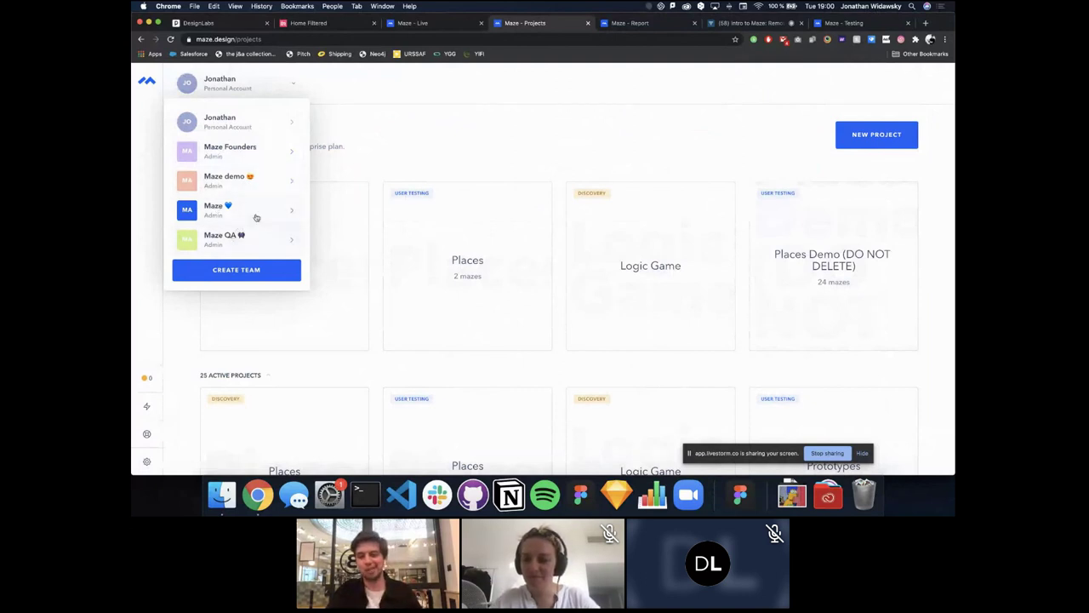
Step: Switch to the Maze team workspace and look over its member list
{"action": "left_click", "coordinate": [256, 213]}
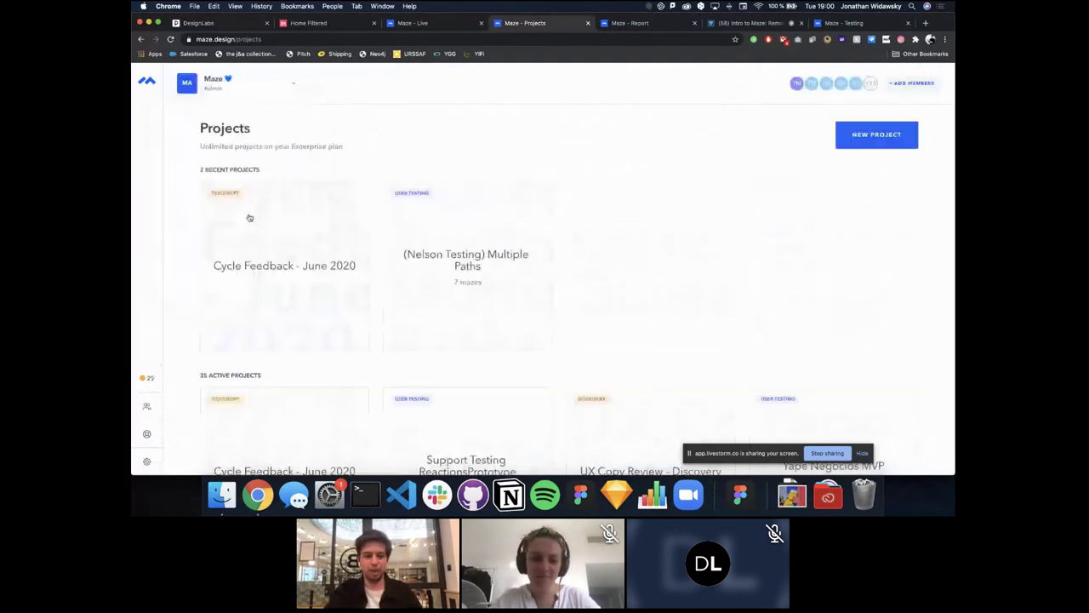
{"action": "left_click", "coordinate": [144, 410]}
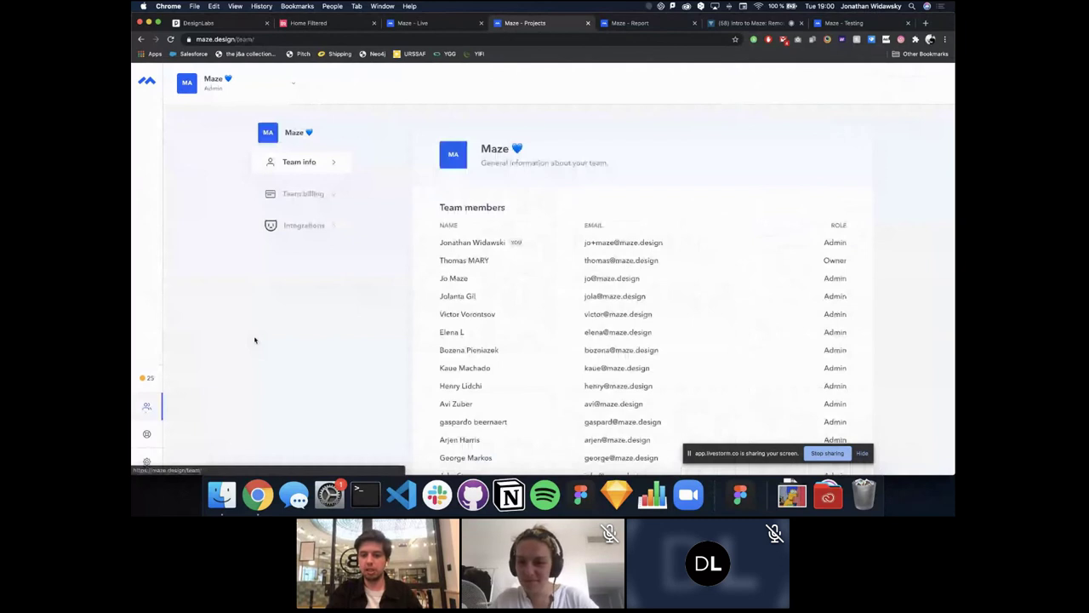
{"action": "scroll", "coordinate": [625, 297], "scroll_direction": "down", "scroll_amount": 5}
{"action": "scroll", "coordinate": [626, 297], "scroll_direction": "up", "scroll_amount": 5}
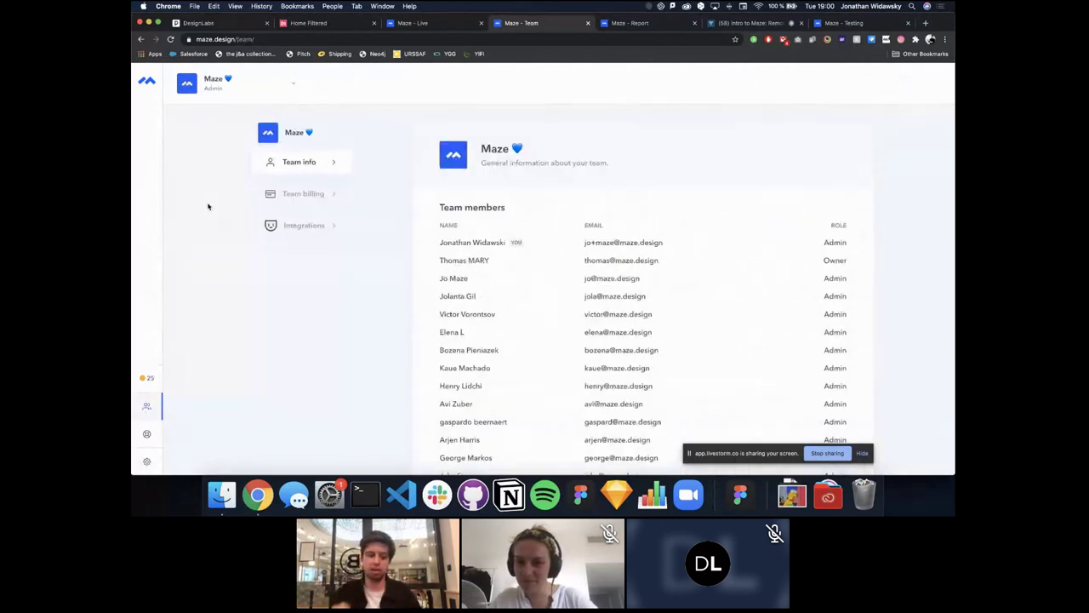
Step: Return to the personal account, then move to the Intro to Maze webinar tab
{"action": "left_click", "coordinate": [213, 91]}
{"action": "left_click", "coordinate": [213, 120]}
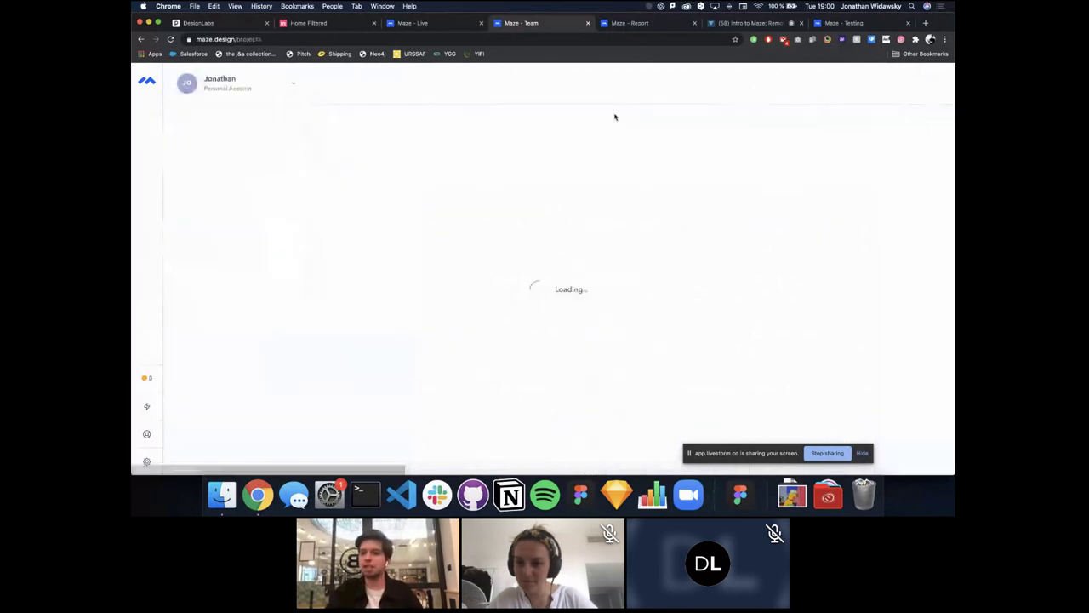
{"action": "left_click", "coordinate": [740, 23]}
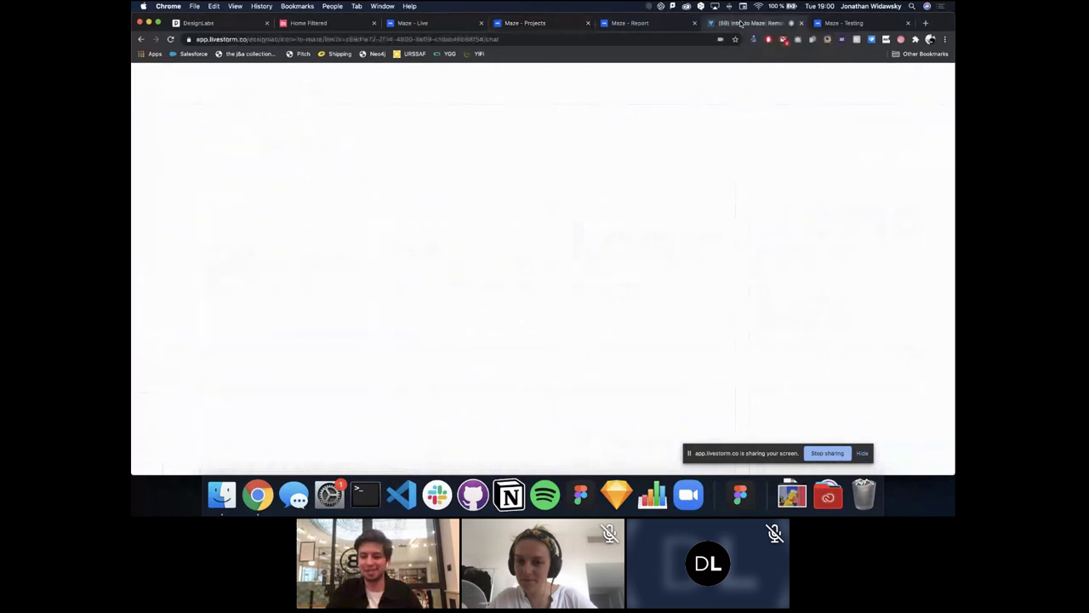